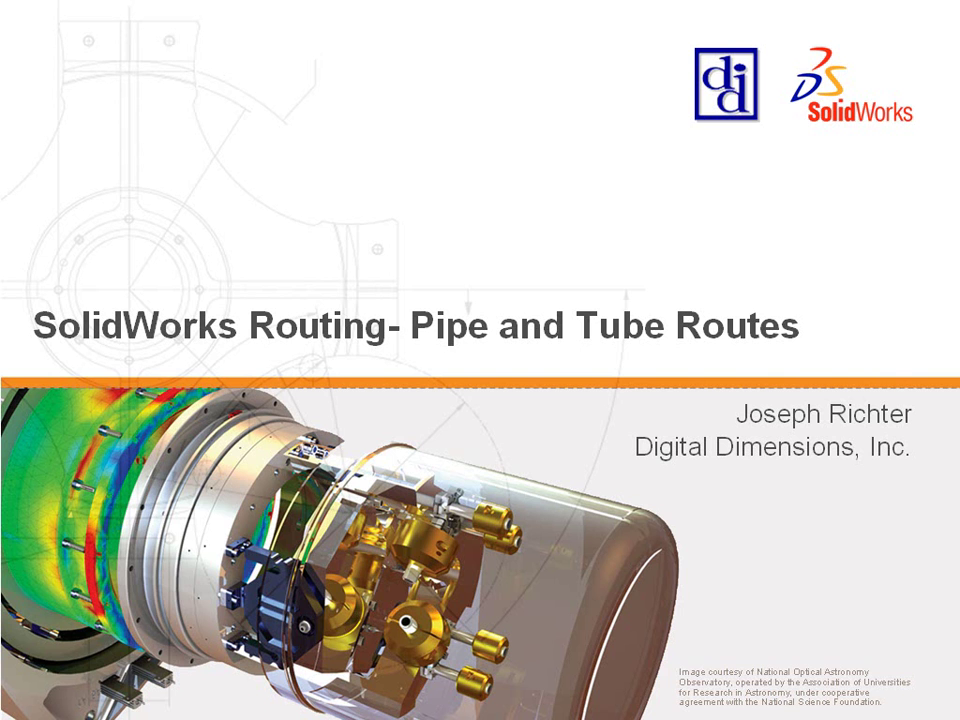
Step: Advance the slideshow to the 'Pipe and Tube Routes' agenda slide listing ten topics
{"action": "key", "text": "Right"}
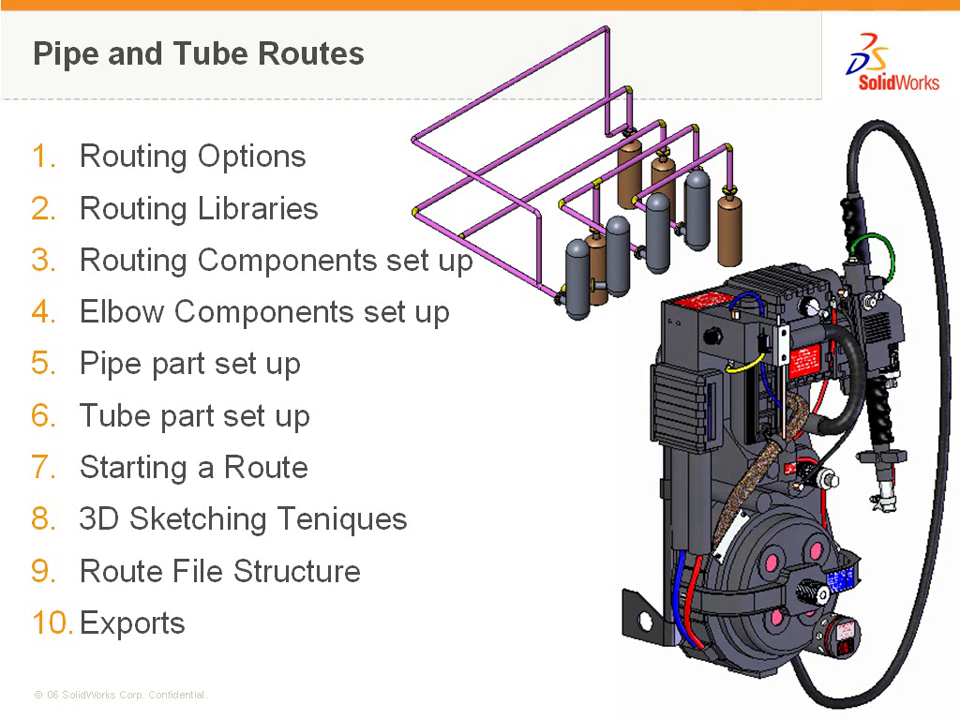
Step: Move past the agenda to the Routing Options slide
{"action": "key", "text": "Right"}
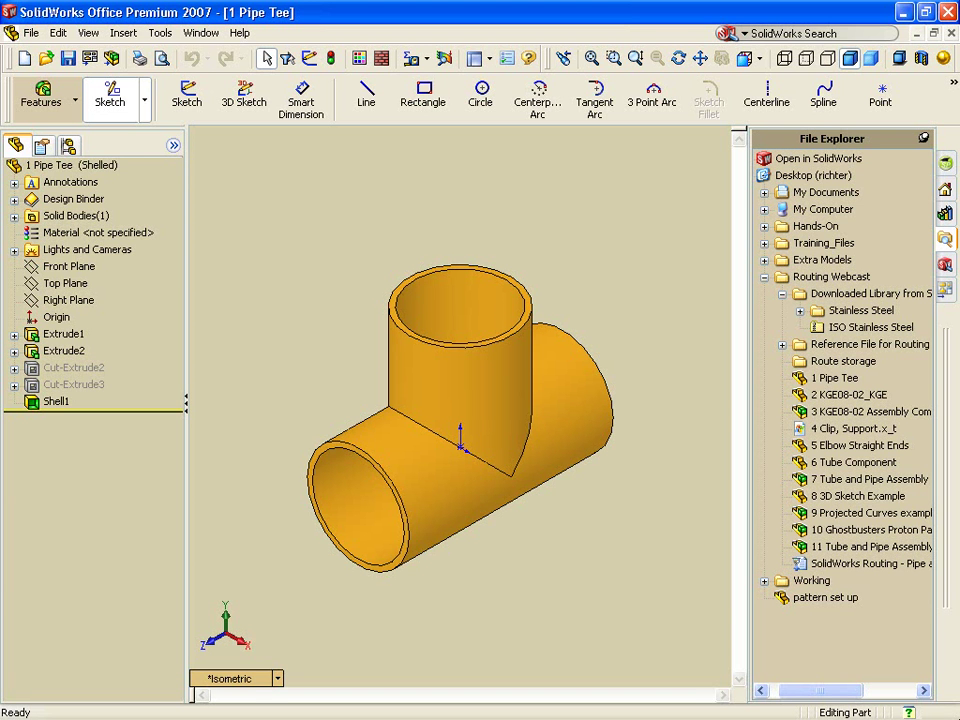
Step: Enable the SolidWorks Routing add-in, both active now and loading at start-up
{"action": "left_click", "coordinate": [160, 32]}
{"action": "left_click", "coordinate": [205, 533]}
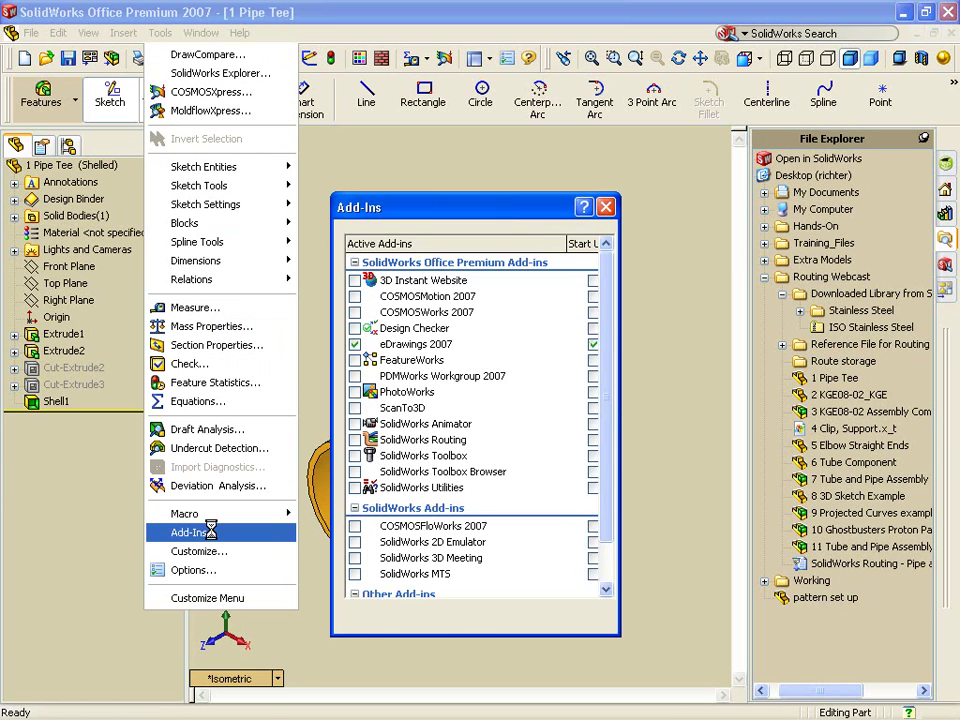
{"action": "left_click", "coordinate": [355, 440]}
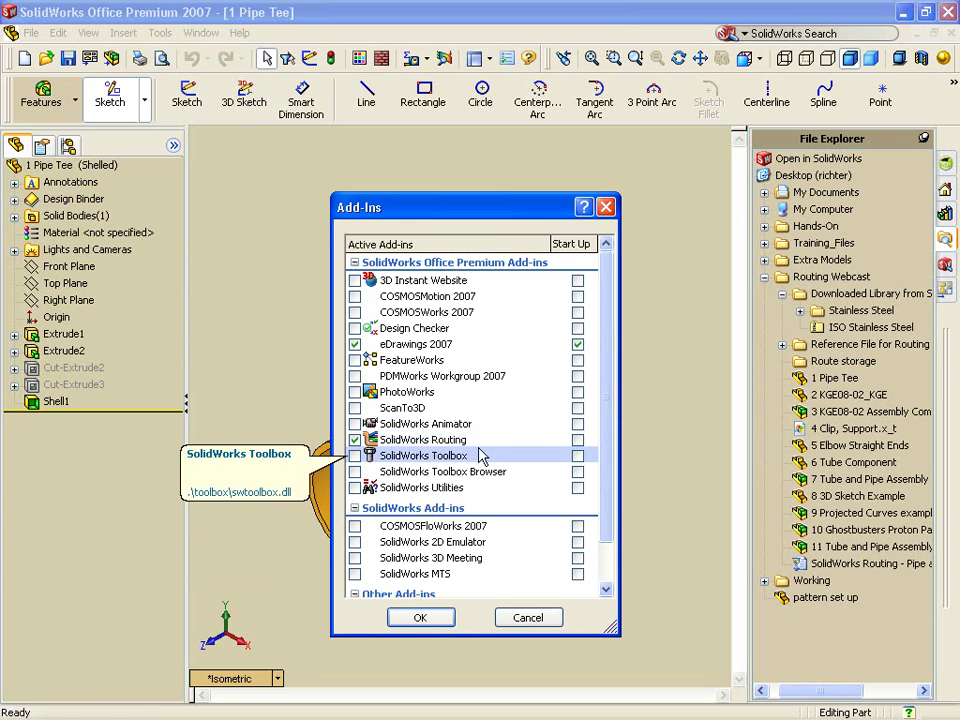
{"action": "left_click", "coordinate": [577, 440]}
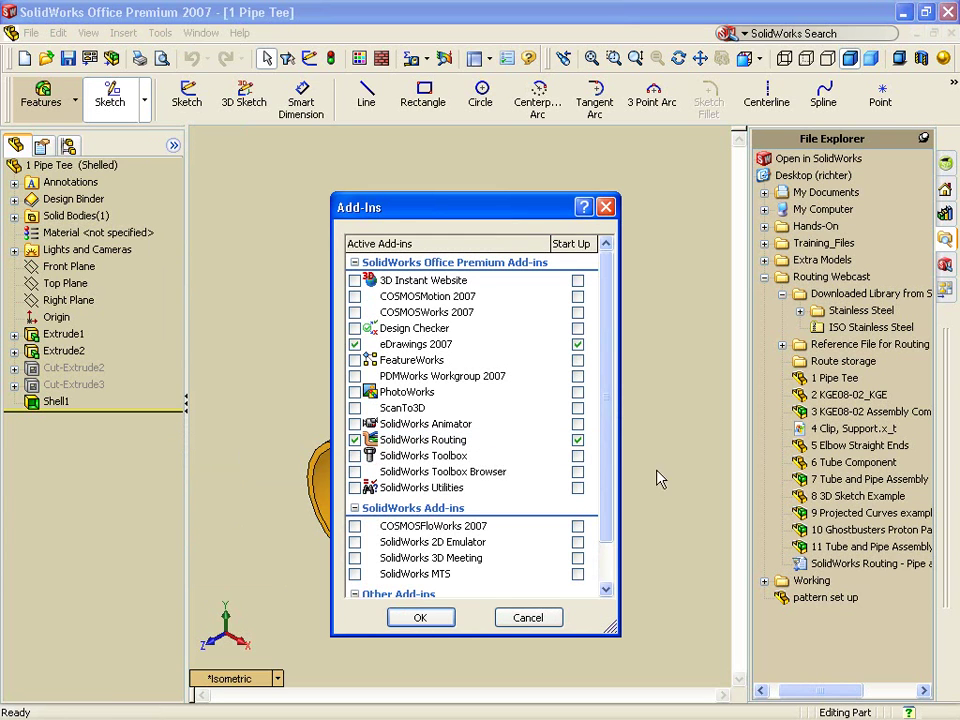
{"action": "left_click", "coordinate": [420, 618]}
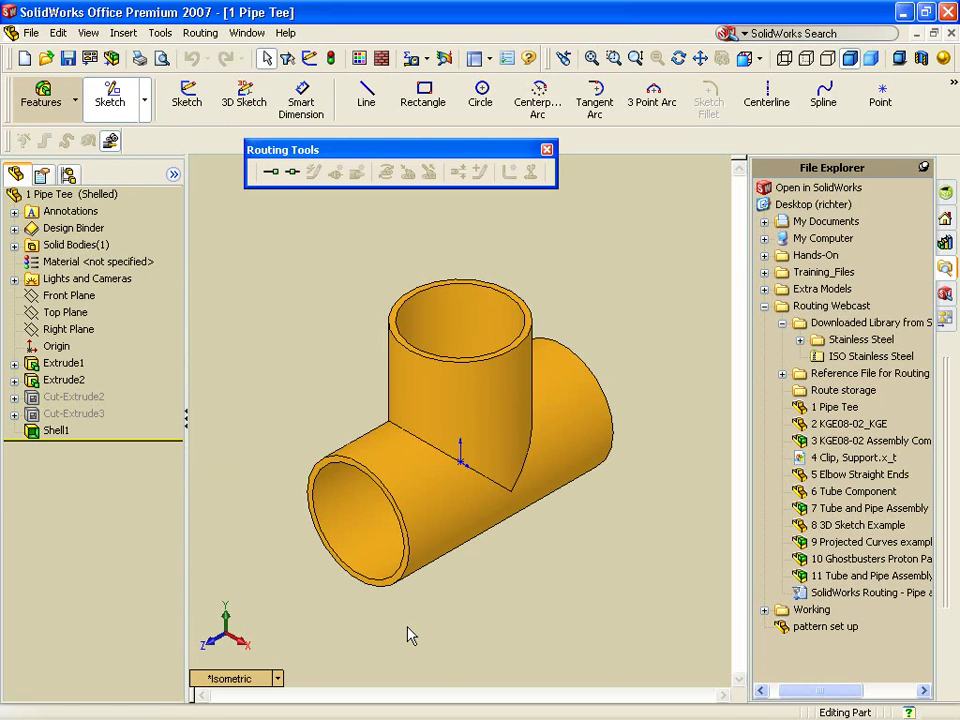
Step: Show the Routing page of System Options and bring up its Routing Options help topic
{"action": "left_click", "coordinate": [160, 32]}
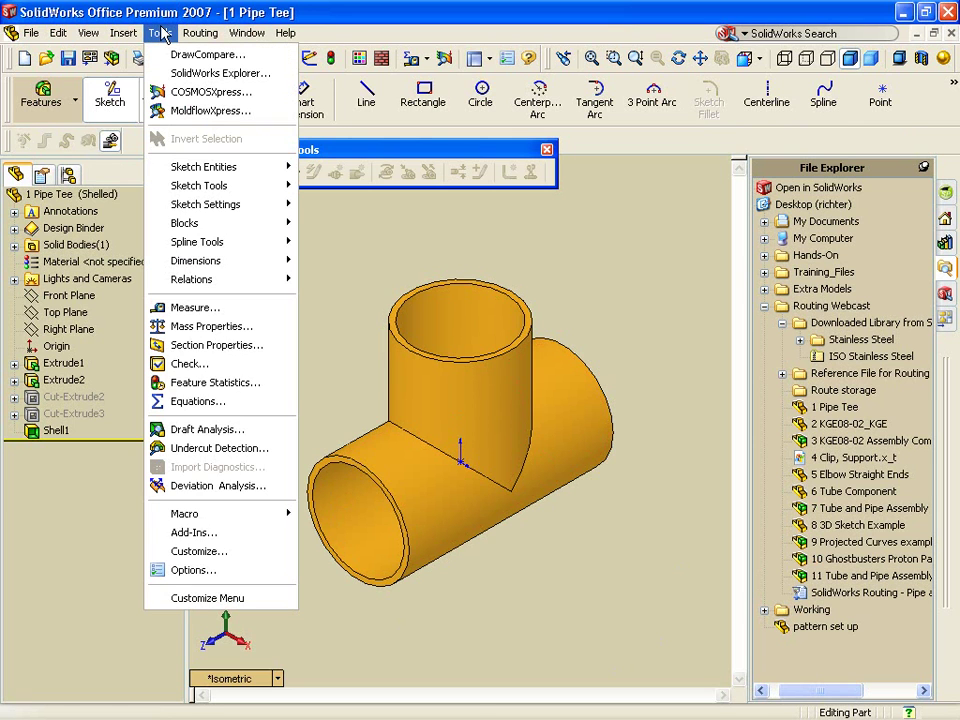
{"action": "left_click", "coordinate": [192, 569]}
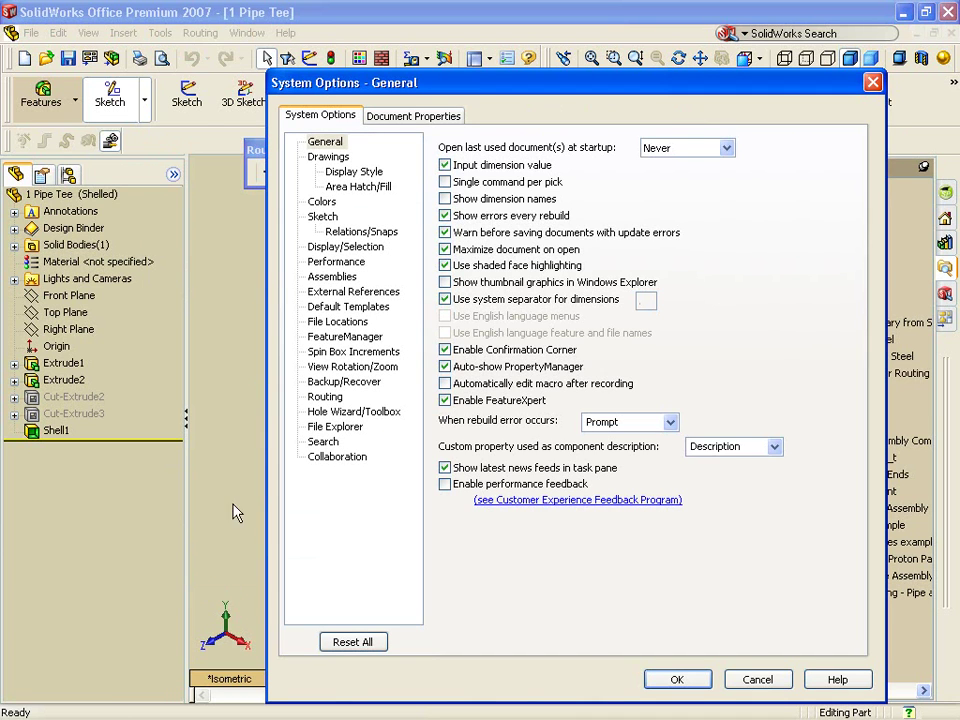
{"action": "left_click", "coordinate": [320, 396]}
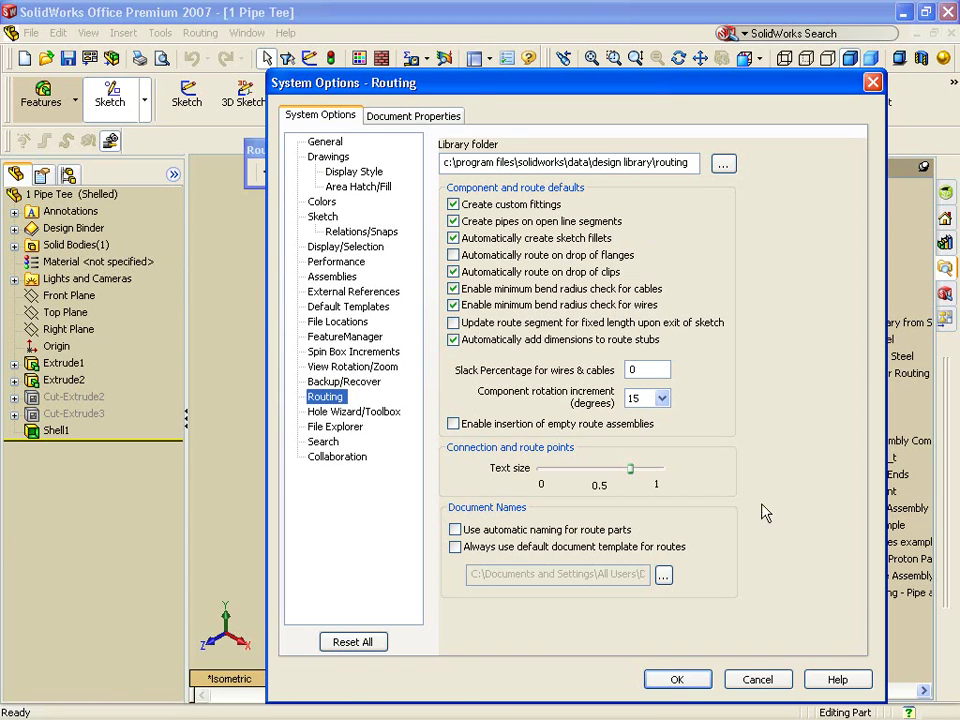
{"action": "left_click", "coordinate": [830, 677]}
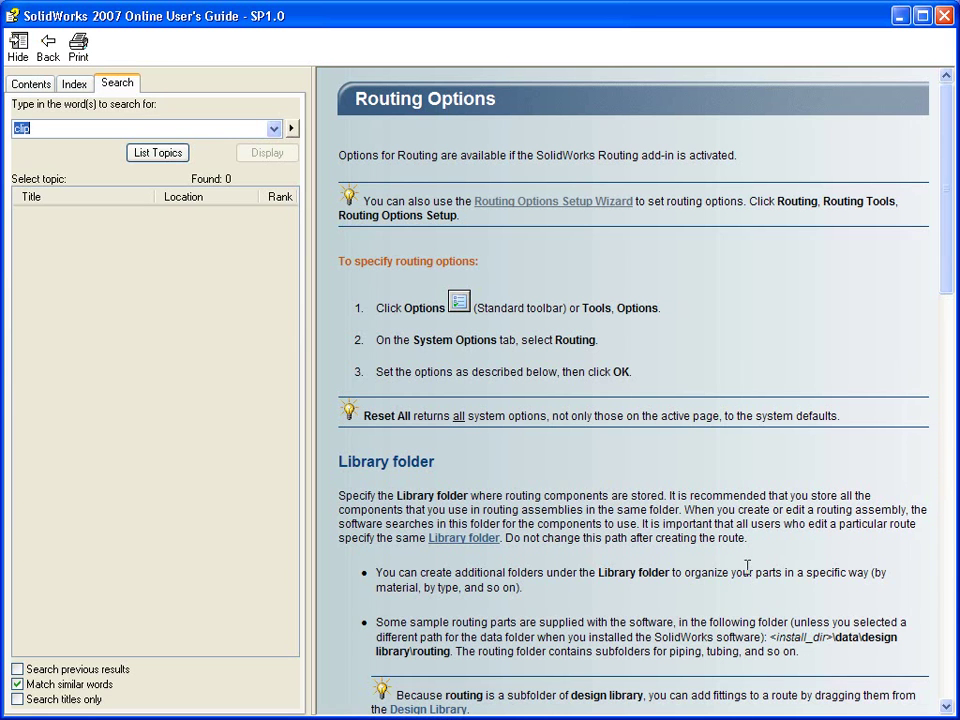
Step: View the Create custom fittings example under Component and route defaults, then close the help
{"action": "scroll", "coordinate": [745, 565], "scroll_direction": "down", "scroll_amount": 10}
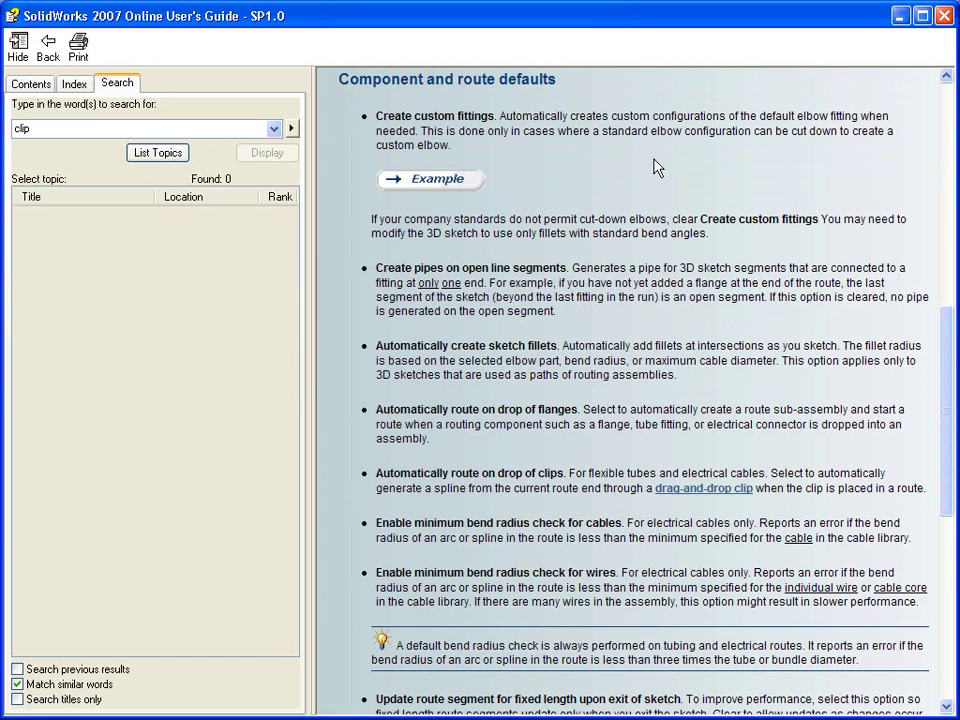
{"action": "left_click", "coordinate": [398, 185]}
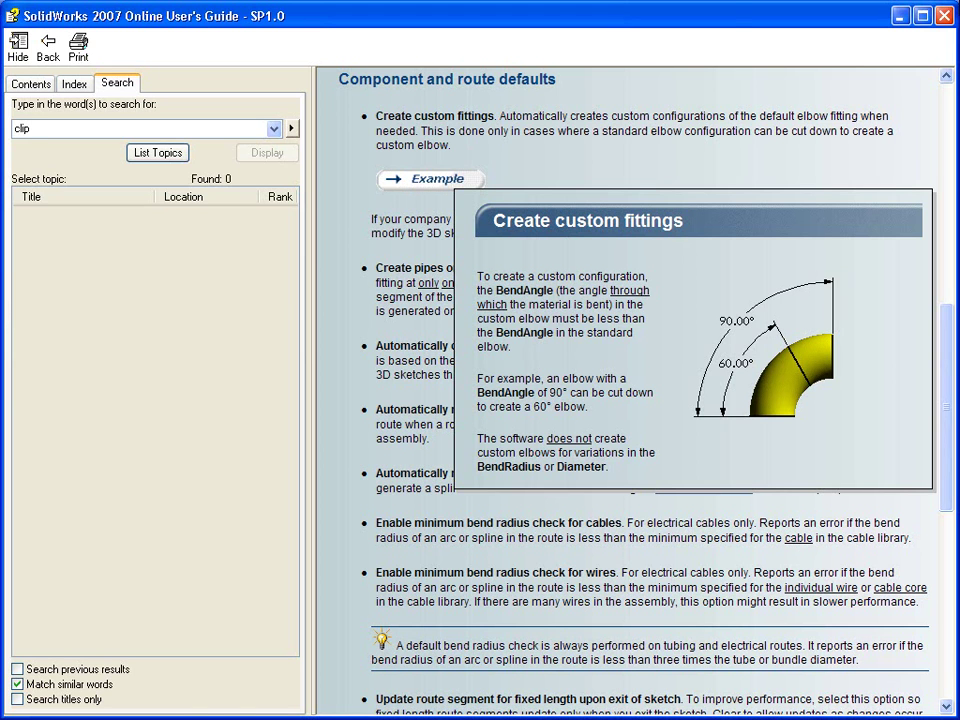
{"action": "left_click", "coordinate": [846, 160]}
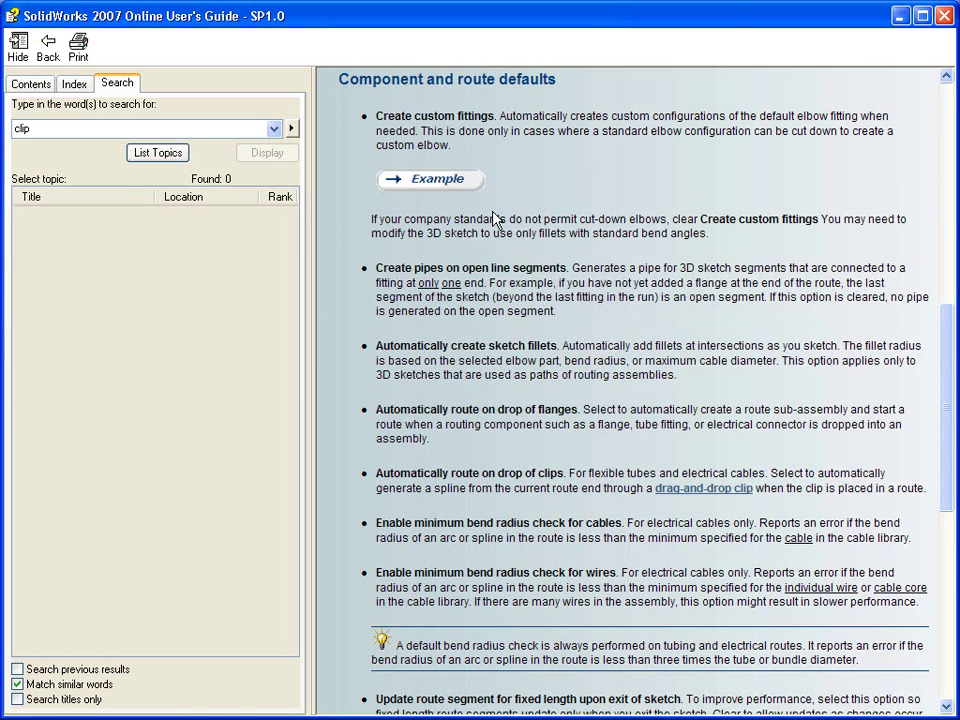
{"action": "left_click", "coordinate": [943, 16]}
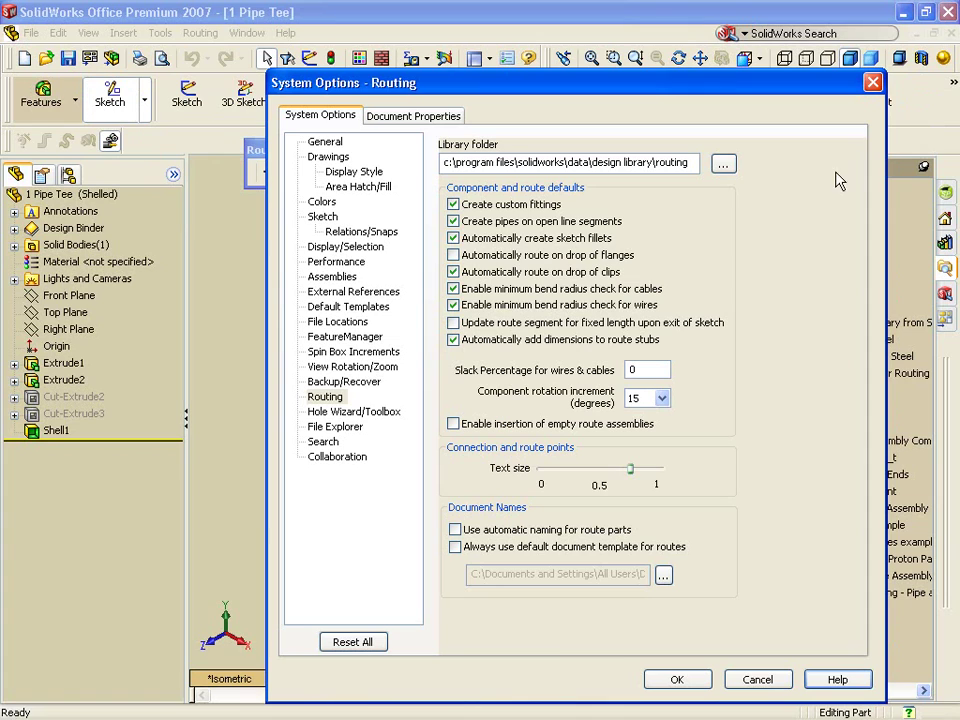
Step: Cancel System Options and launch Routing Options Setup on its Custom Fittings page
{"action": "left_click", "coordinate": [757, 679]}
{"action": "left_click", "coordinate": [201, 32]}
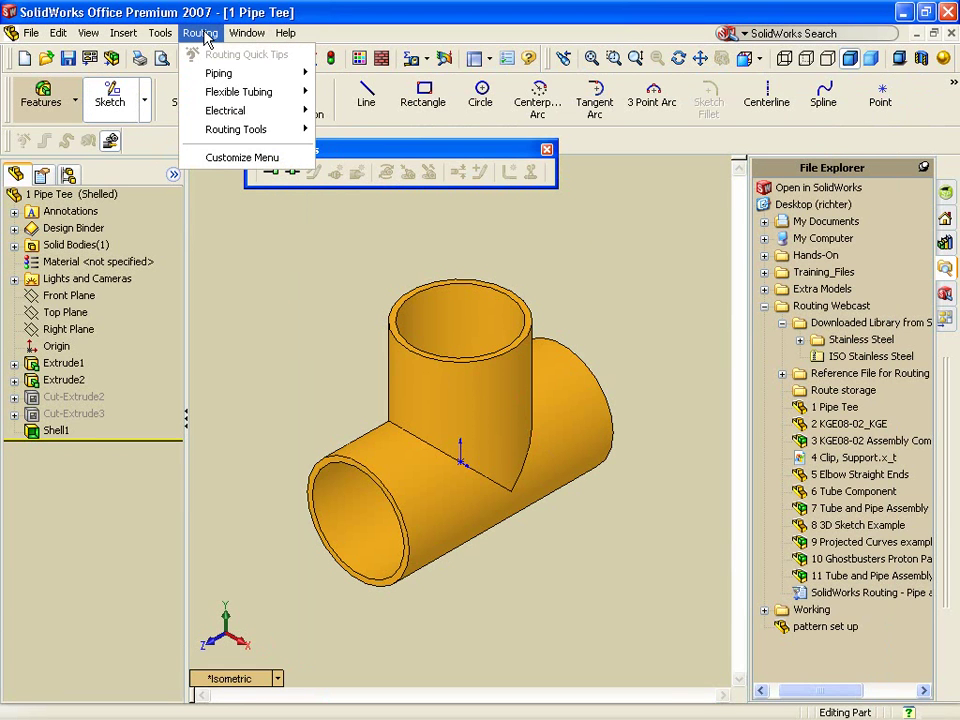
{"action": "mouse_move", "coordinate": [280, 129]}
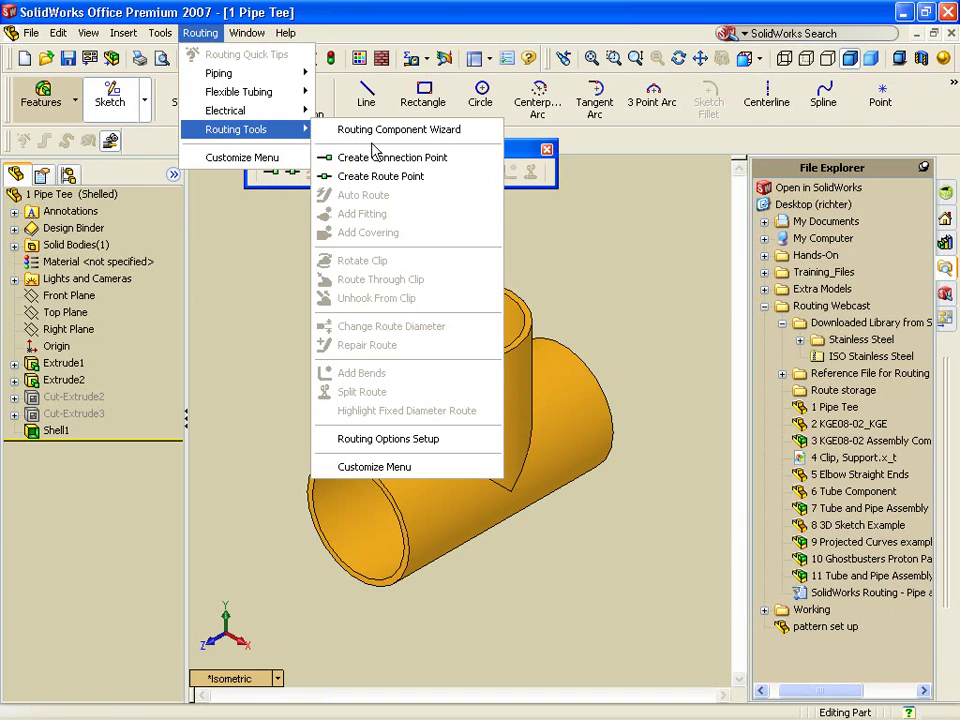
{"action": "left_click", "coordinate": [449, 440]}
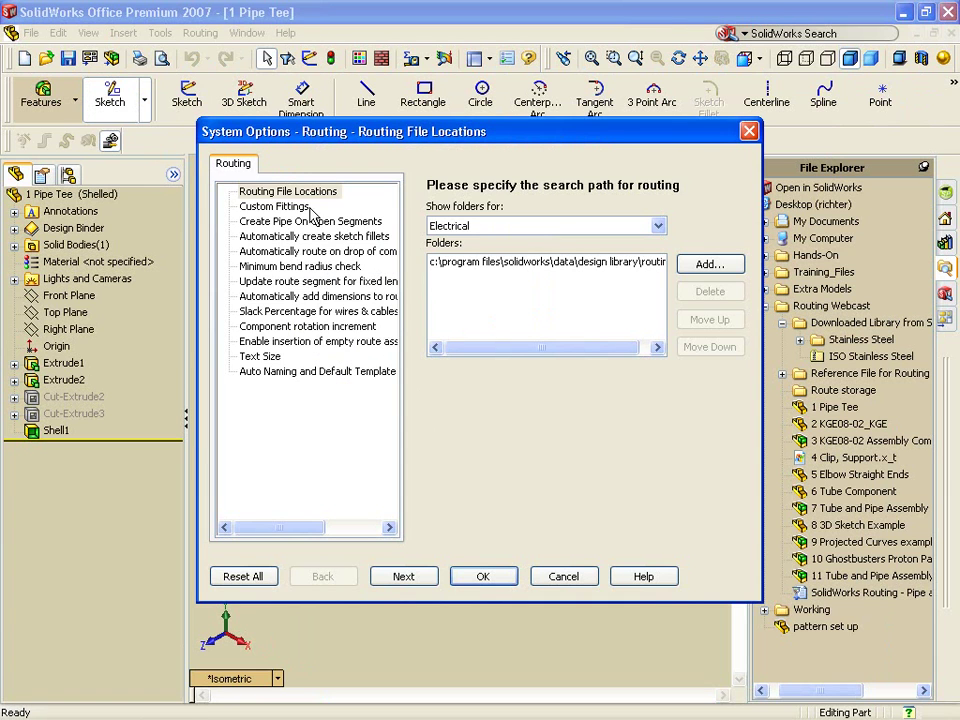
{"action": "left_click", "coordinate": [300, 207]}
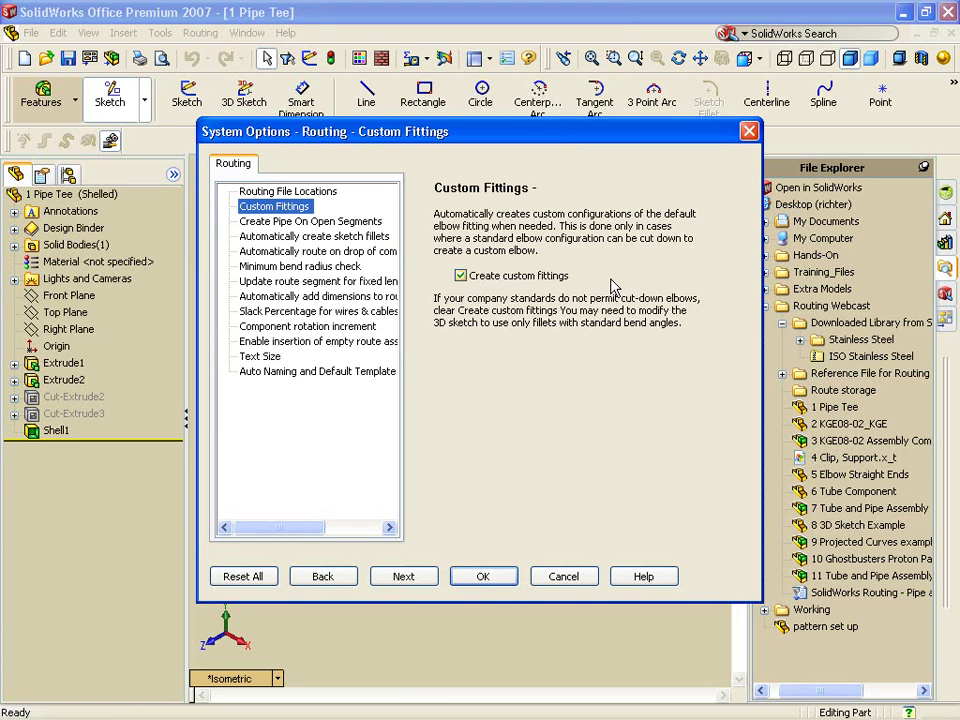
Step: Review the Create Pipe On Open Segments and Automatically create sketch fillets settings in the wizard
{"action": "left_click", "coordinate": [330, 221]}
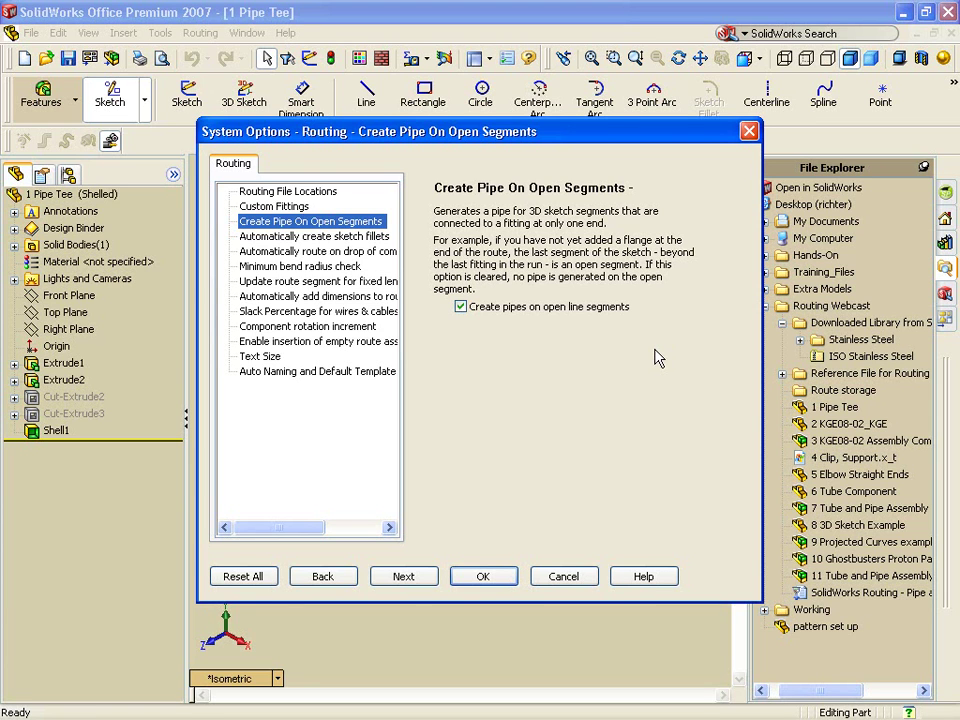
{"action": "left_click", "coordinate": [341, 237]}
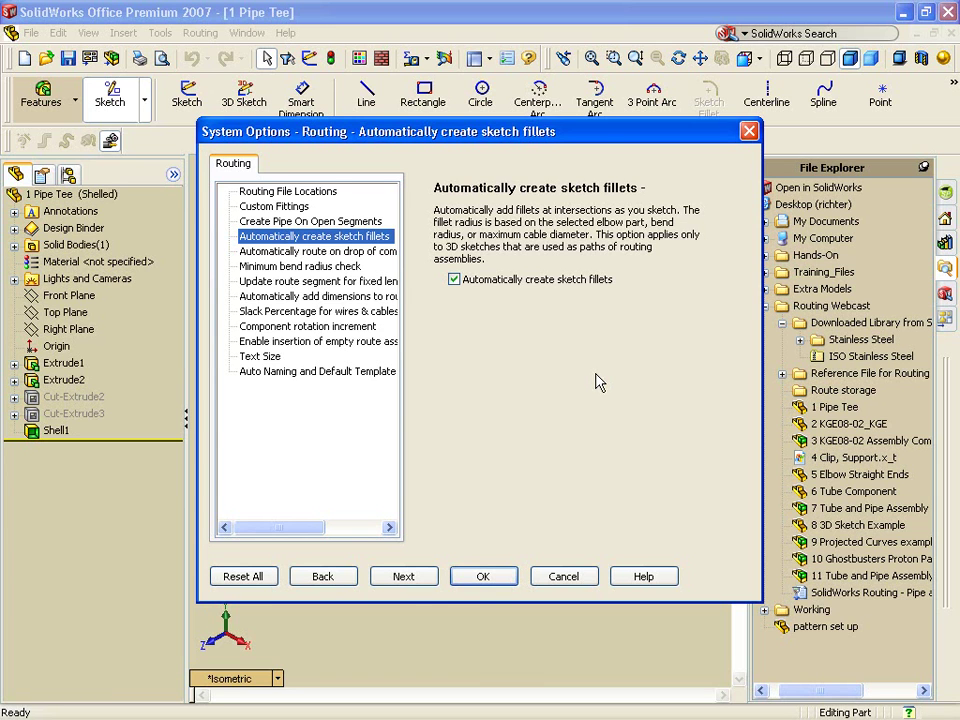
Step: Show the Automatically route on drop of components page, with flanges off and clips on
{"action": "left_click", "coordinate": [388, 252]}
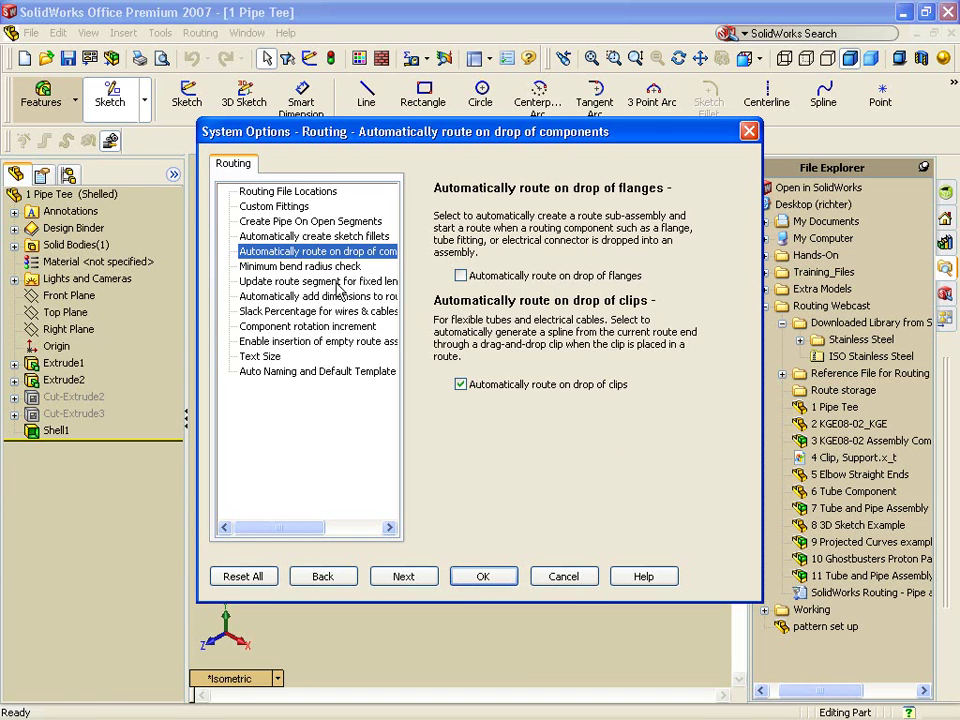
Step: Review the minimum bend radius, fixed-length segment, route stub dimension and slack percentage (0) settings
{"action": "left_click", "coordinate": [262, 266]}
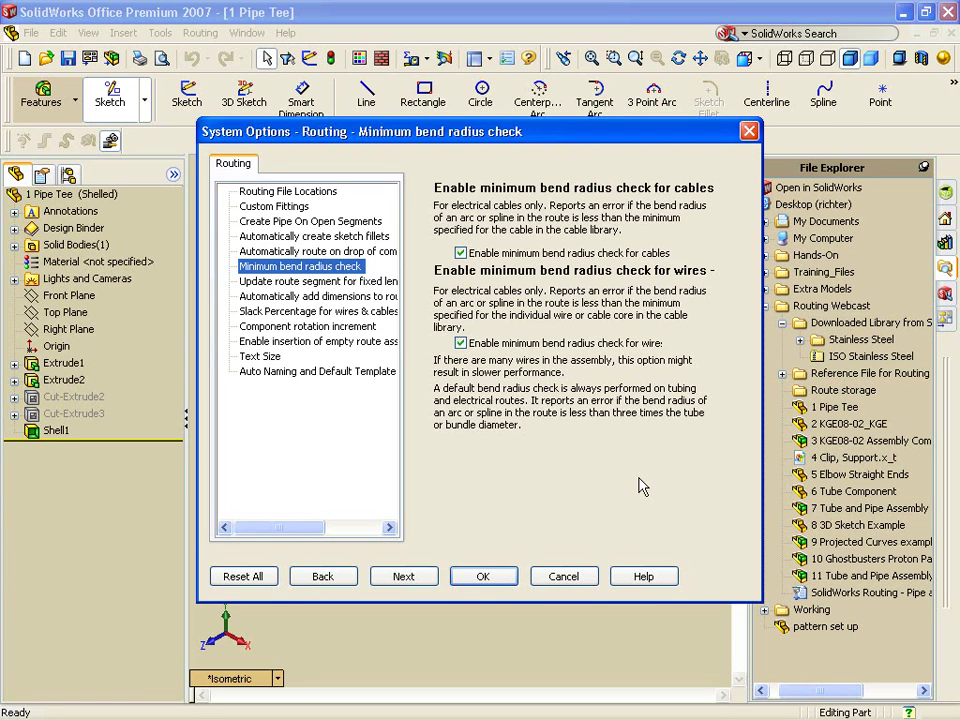
{"action": "left_click", "coordinate": [365, 283]}
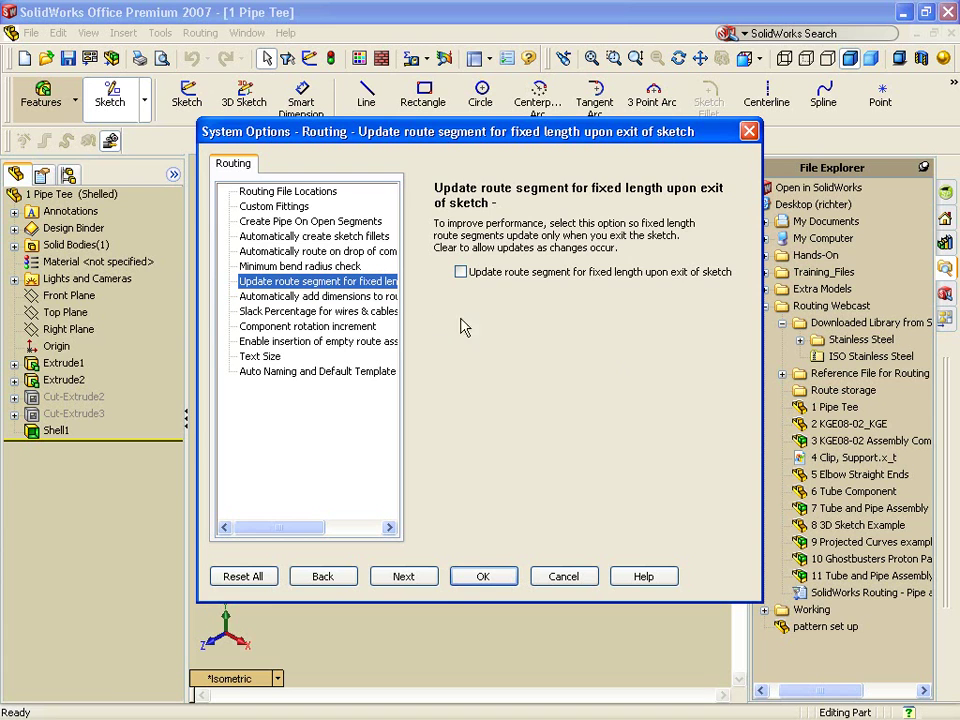
{"action": "left_click", "coordinate": [369, 297]}
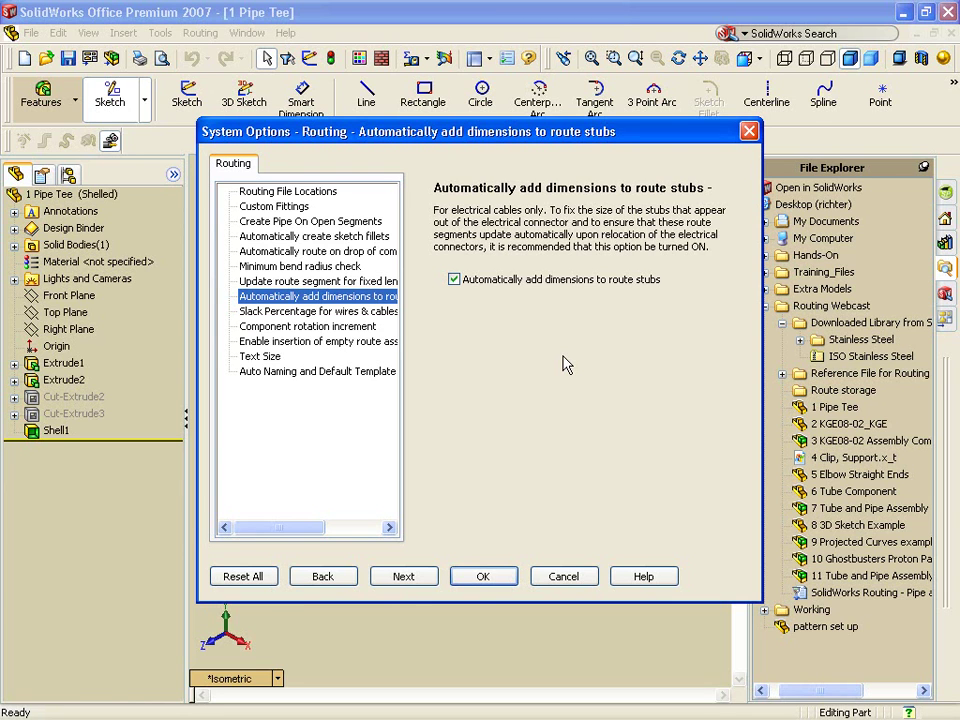
{"action": "left_click", "coordinate": [355, 311]}
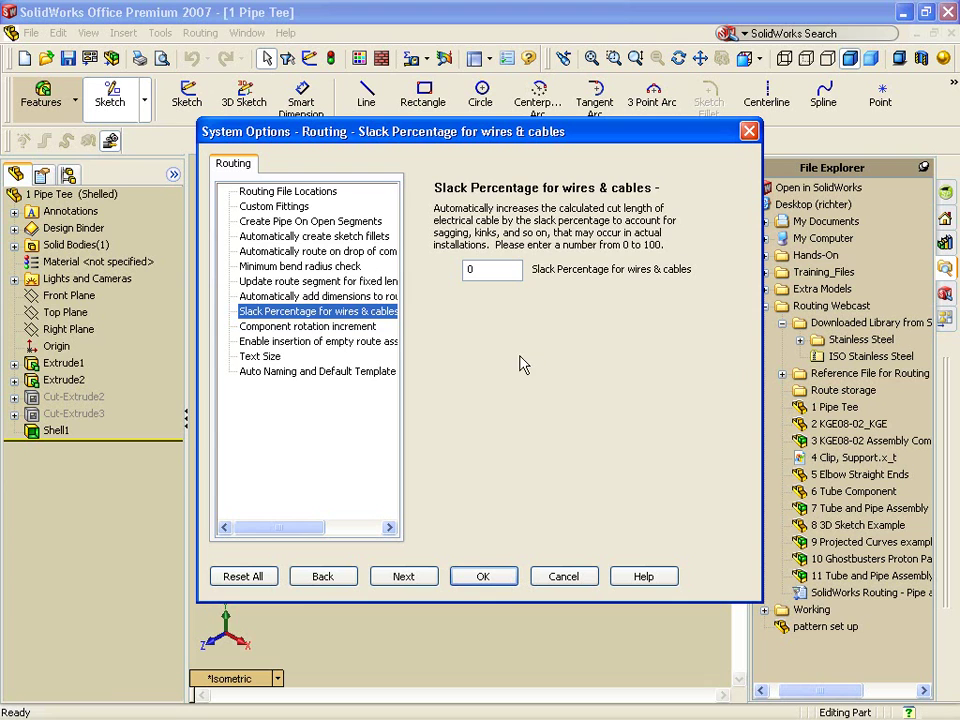
Step: Keep the component rotation increment at 15 degrees, then view the empty route assemblies setting
{"action": "left_click", "coordinate": [364, 328]}
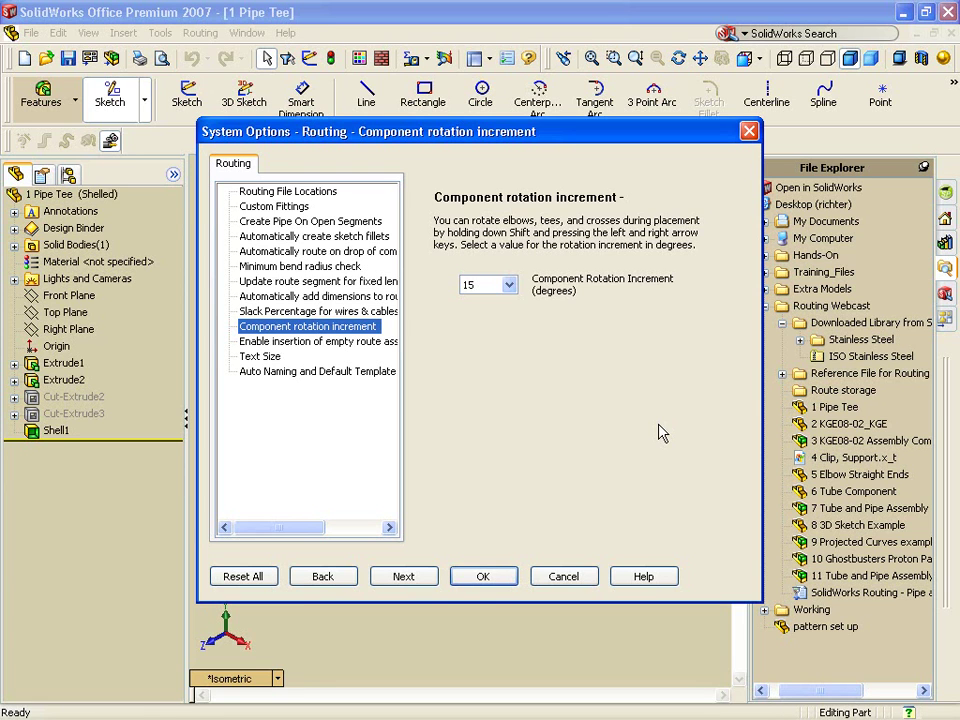
{"action": "left_click", "coordinate": [509, 284]}
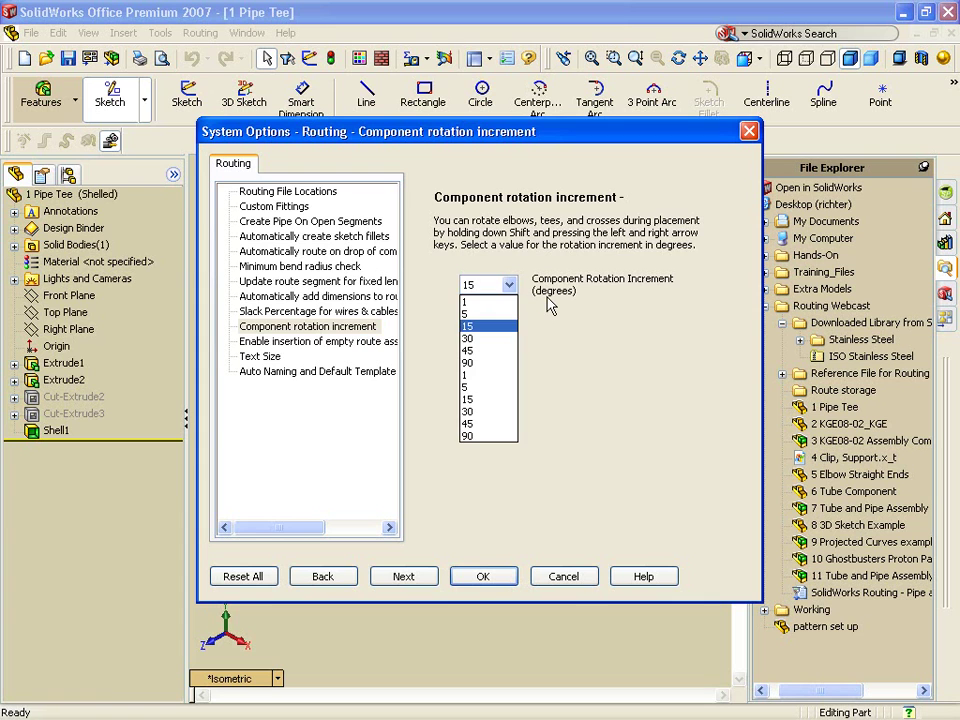
{"action": "left_click", "coordinate": [551, 304]}
{"action": "left_click", "coordinate": [358, 343]}
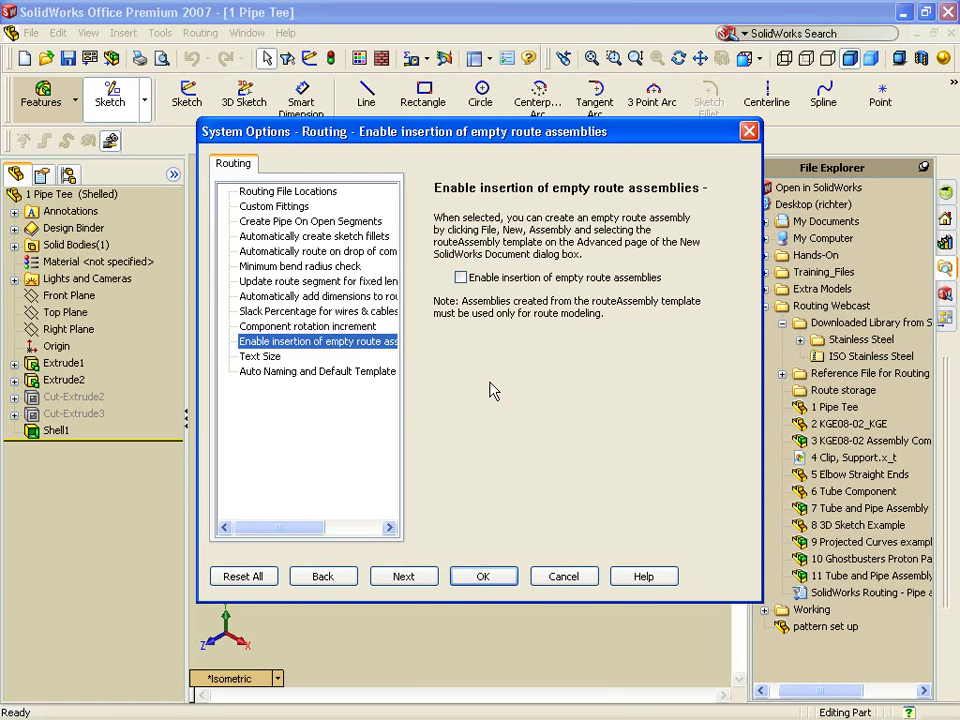
Step: Review the routing Text Size, then the Auto Naming and Default Template options, both cleared
{"action": "left_click", "coordinate": [271, 358]}
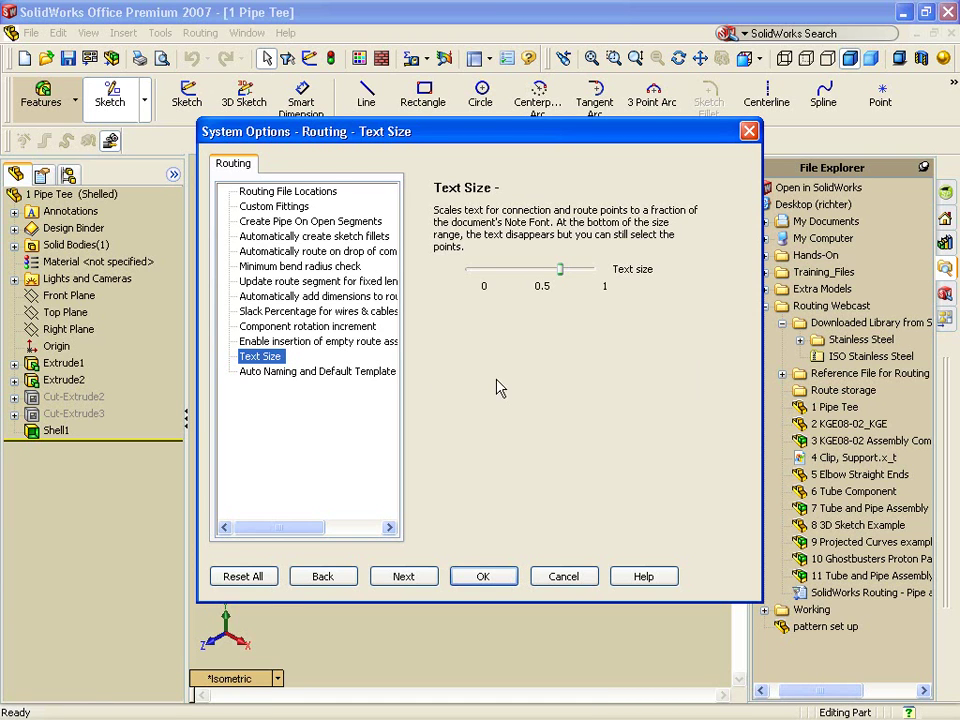
{"action": "left_click", "coordinate": [295, 372]}
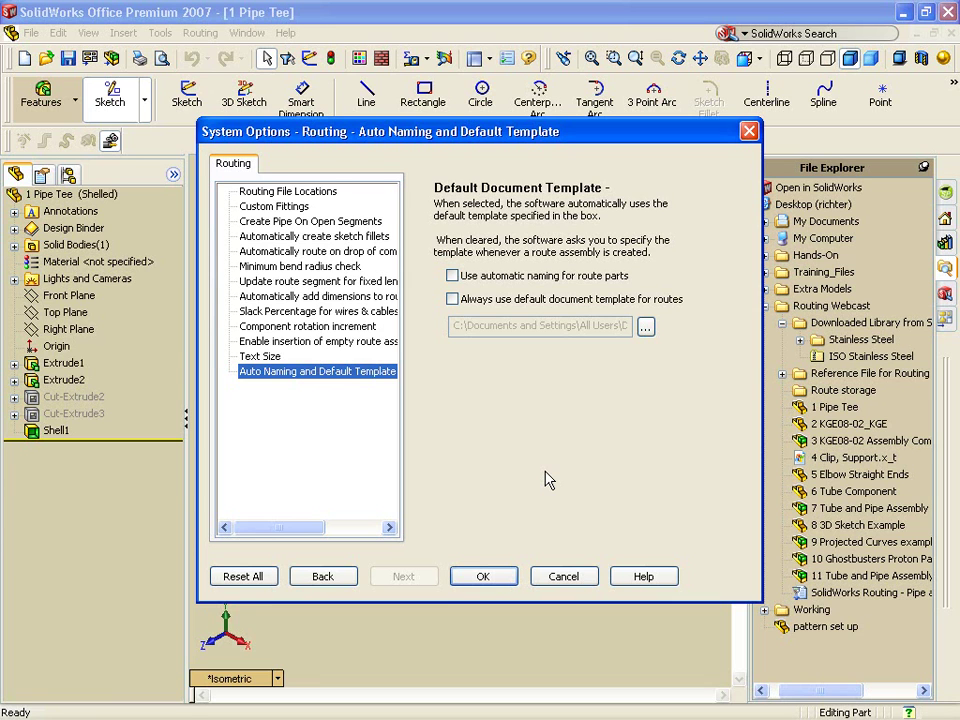
Step: Accept the routing options and return to the 1 Pipe Tee part
{"action": "left_click", "coordinate": [483, 577]}
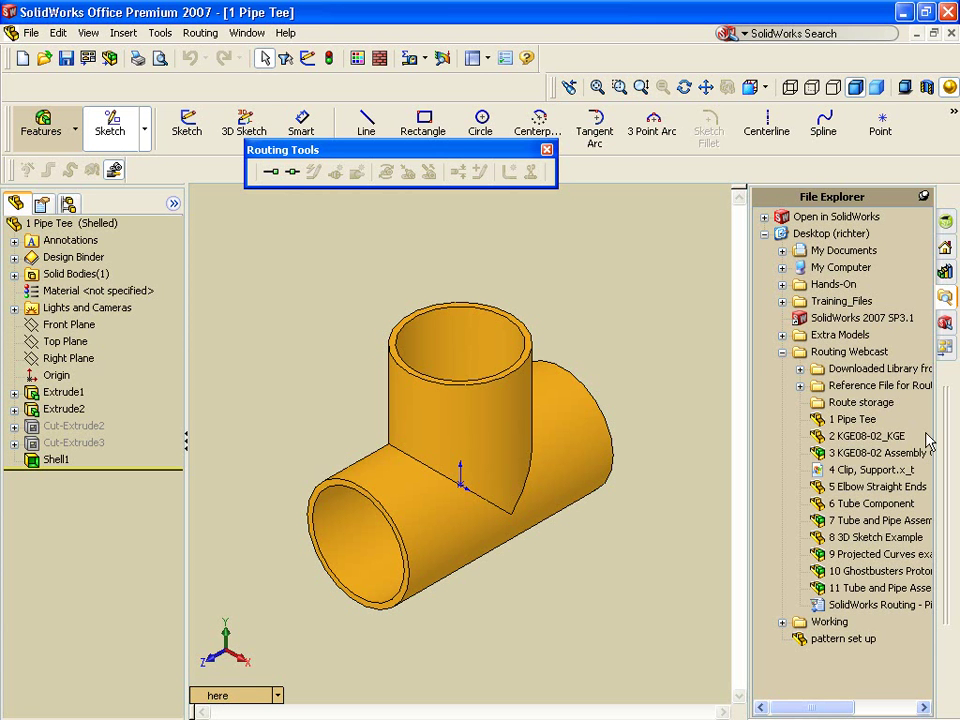
Step: Open the Design Library and browse its routing library folder
{"action": "left_click", "coordinate": [944, 268]}
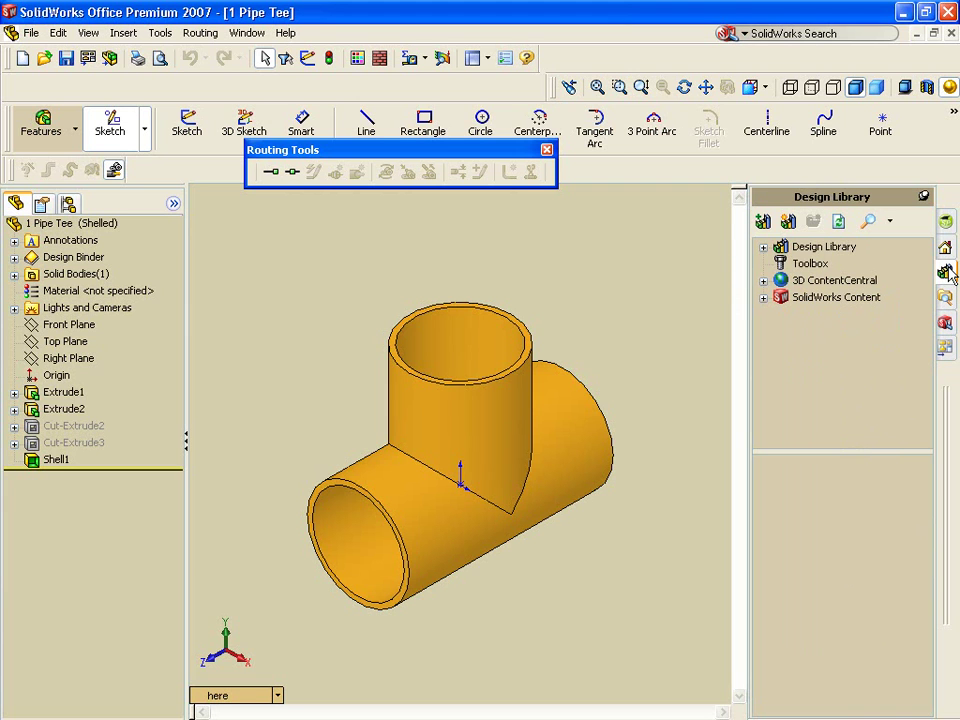
{"action": "left_click", "coordinate": [764, 247]}
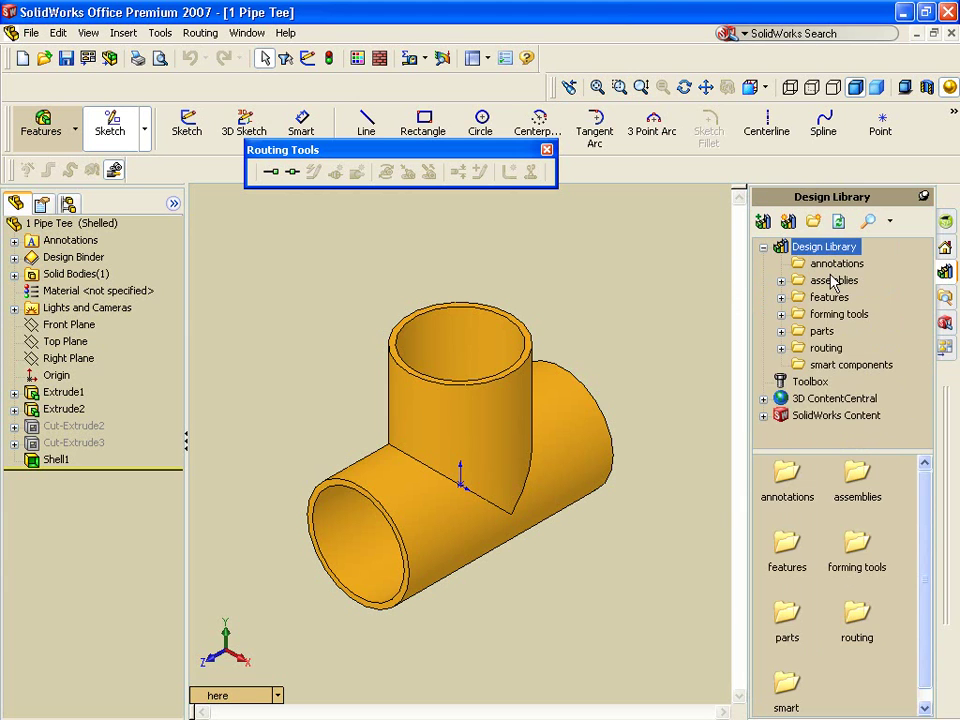
{"action": "left_click", "coordinate": [829, 348]}
{"action": "left_click", "coordinate": [781, 348]}
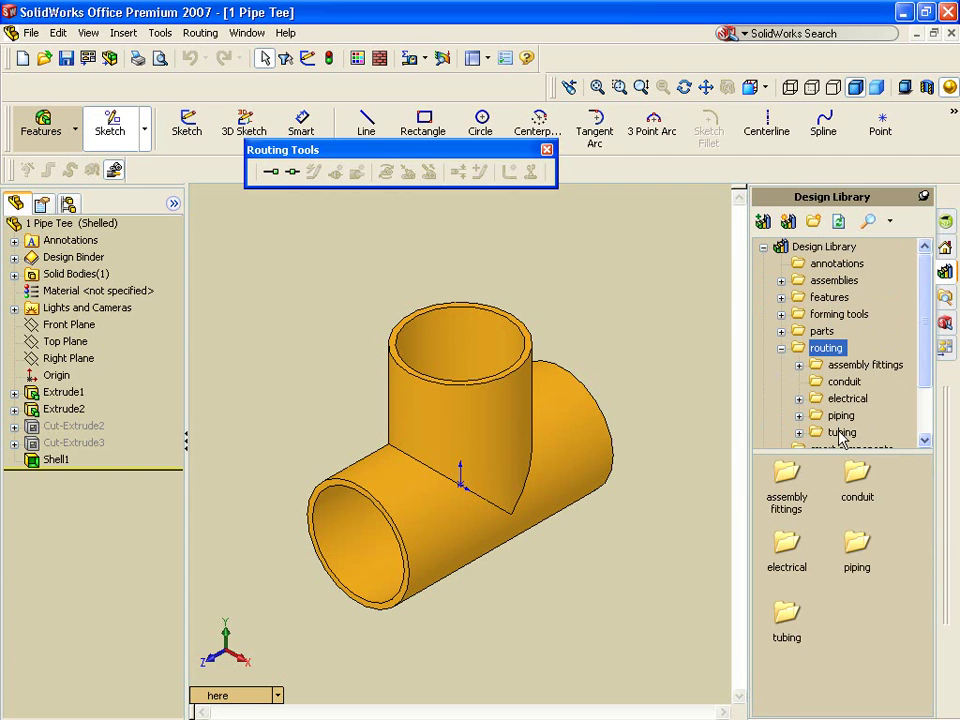
{"action": "left_click", "coordinate": [781, 348]}
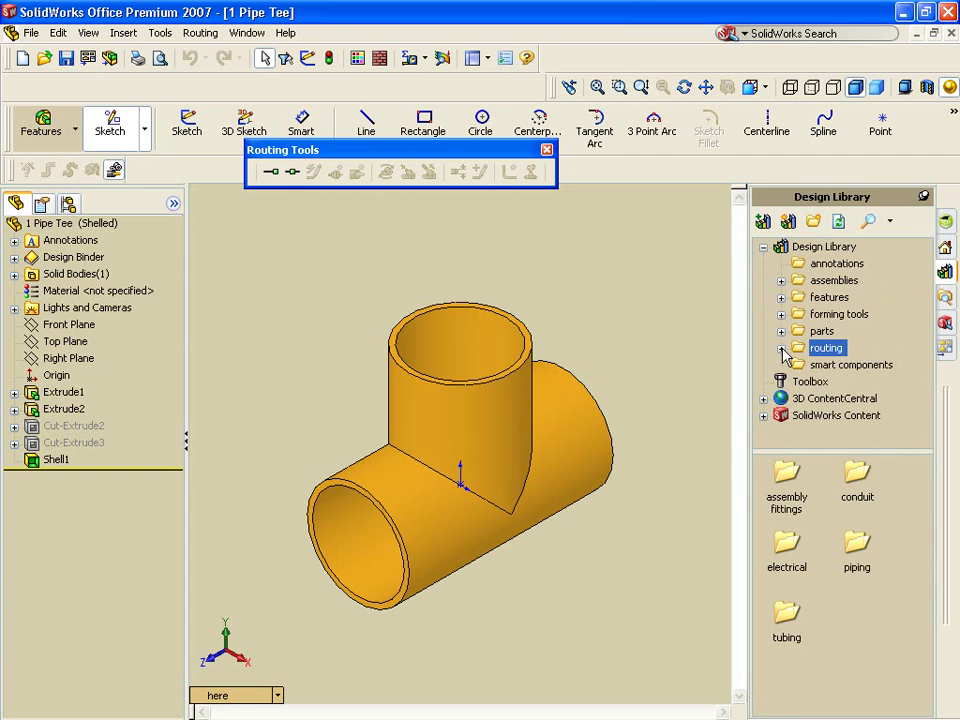
Step: Expand SolidWorks Content > Routing and show the ISO Piping material folders
{"action": "left_click", "coordinate": [772, 418]}
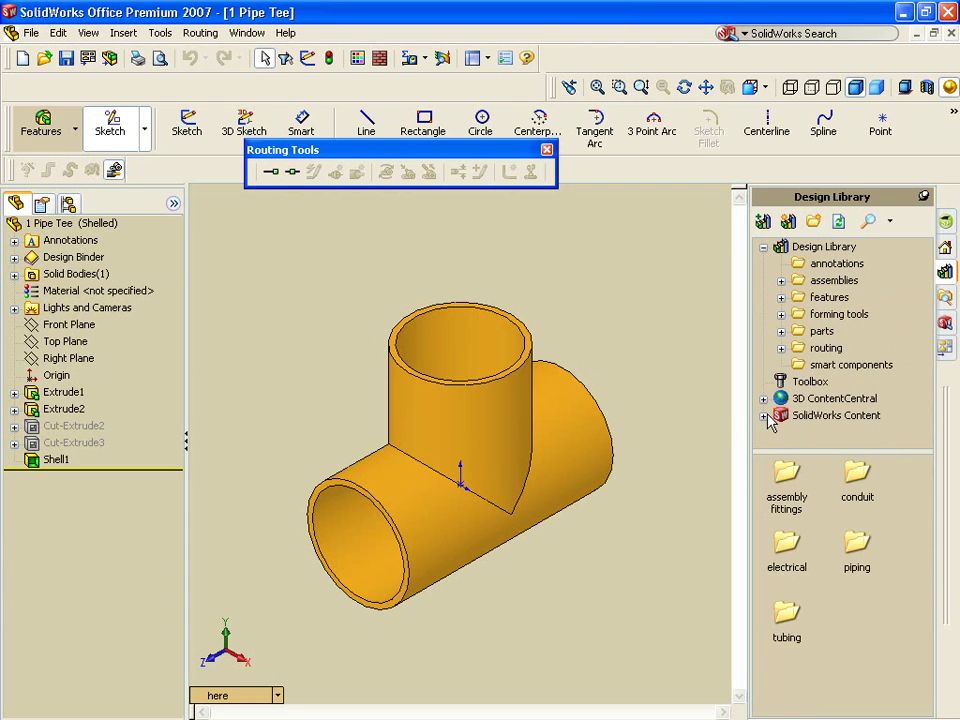
{"action": "left_click", "coordinate": [766, 417]}
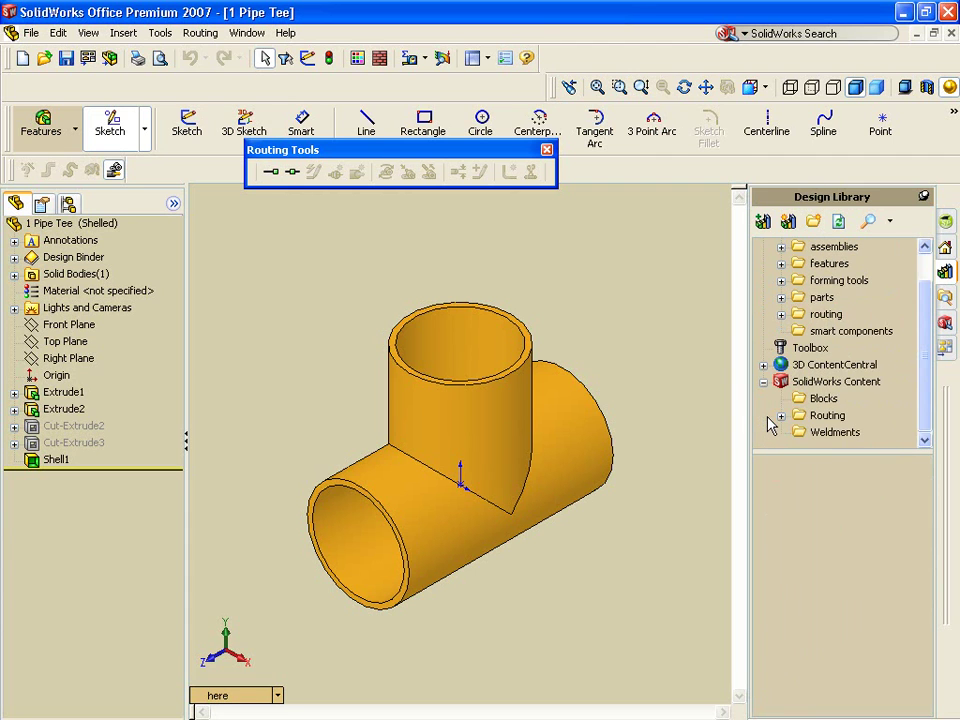
{"action": "left_click", "coordinate": [822, 416]}
{"action": "double_click", "coordinate": [822, 416]}
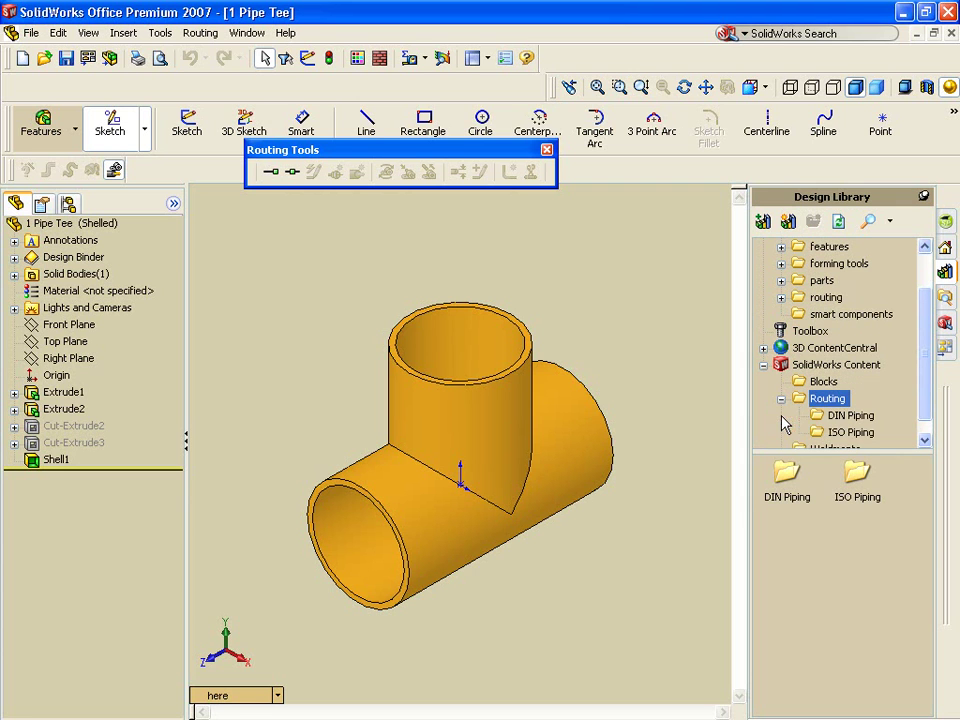
{"action": "left_click", "coordinate": [852, 437]}
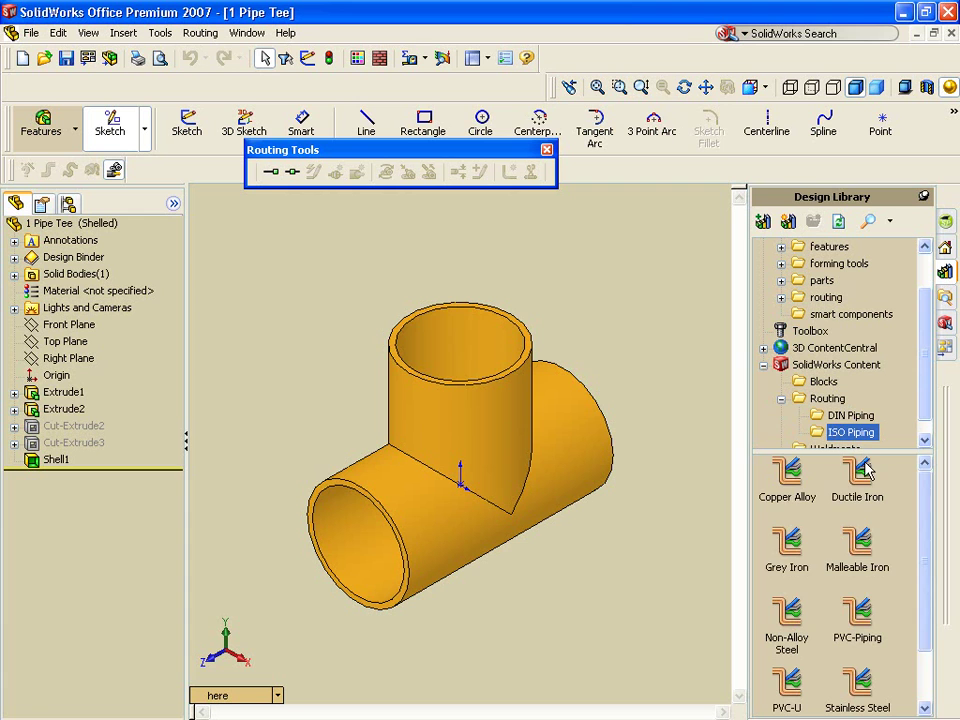
{"action": "left_click_drag", "start_coordinate": [926, 579], "coordinate": [946, 573]}
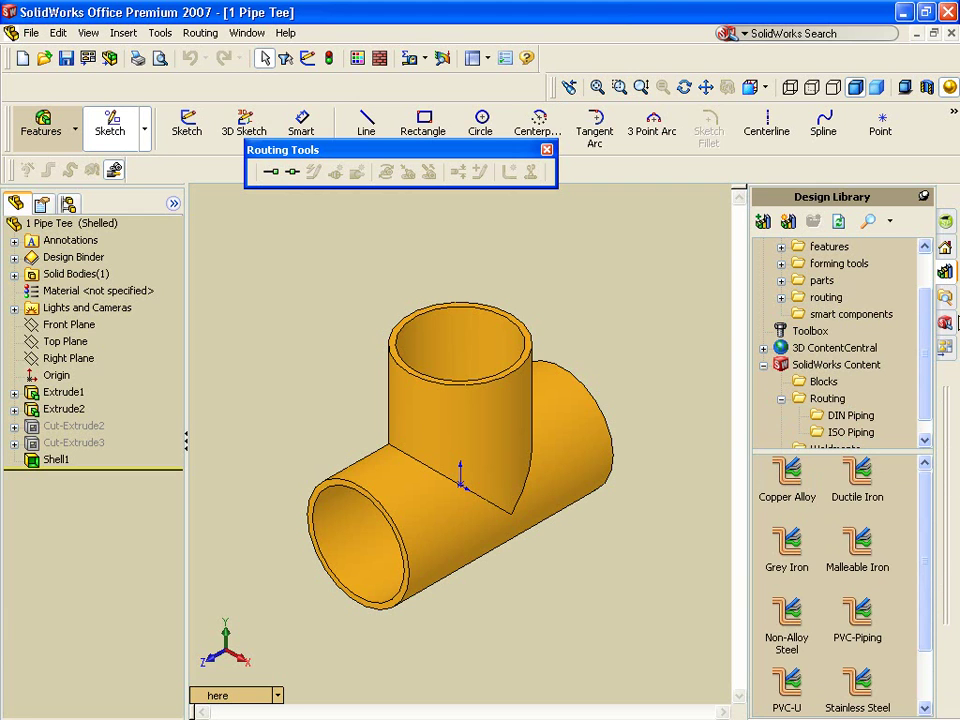
{"action": "left_click", "coordinate": [945, 297]}
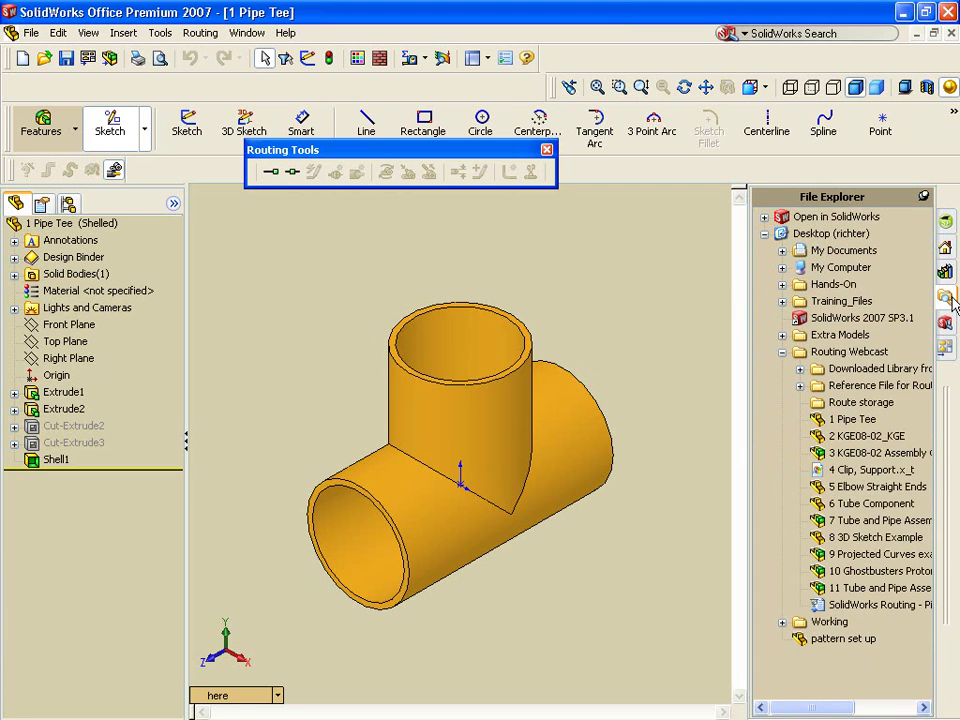
{"action": "double_click", "coordinate": [866, 369]}
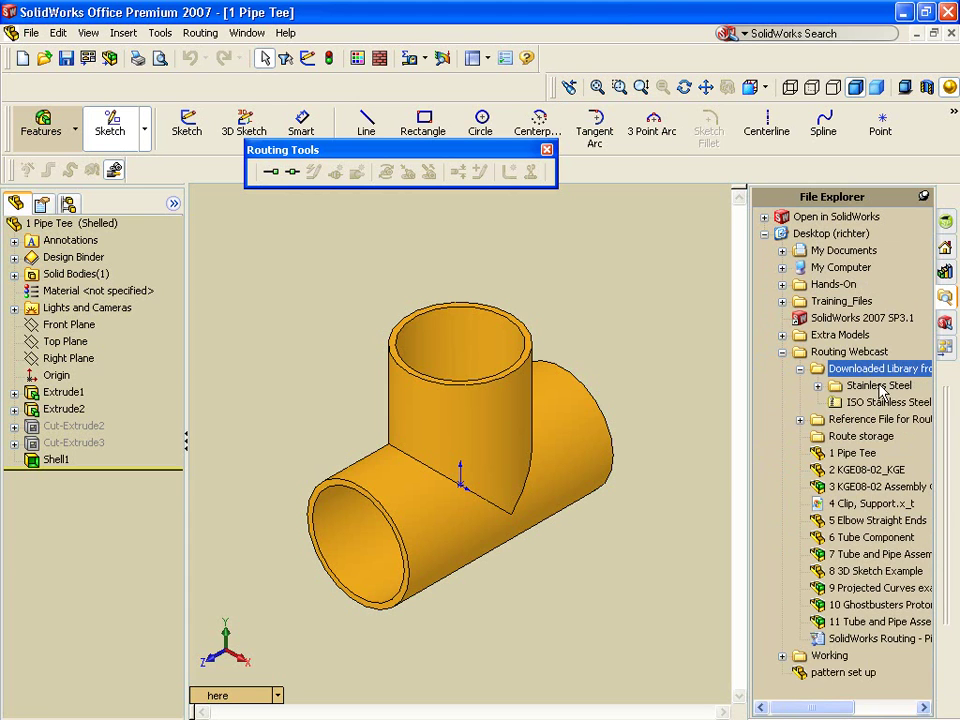
{"action": "double_click", "coordinate": [866, 386]}
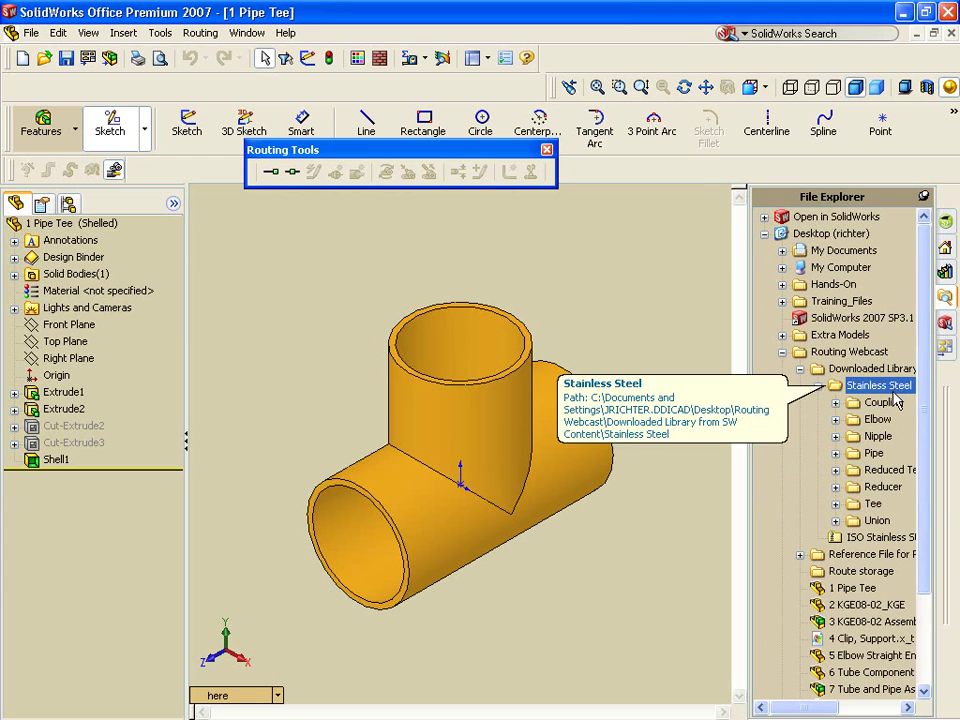
{"action": "double_click", "coordinate": [893, 402]}
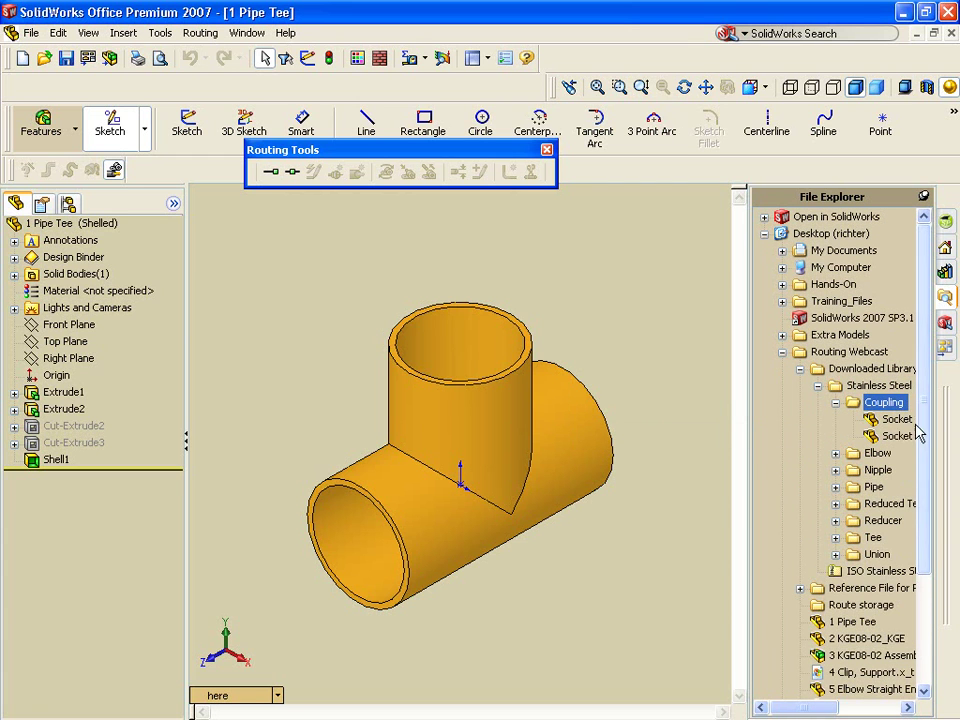
{"action": "mouse_move", "coordinate": [907, 424]}
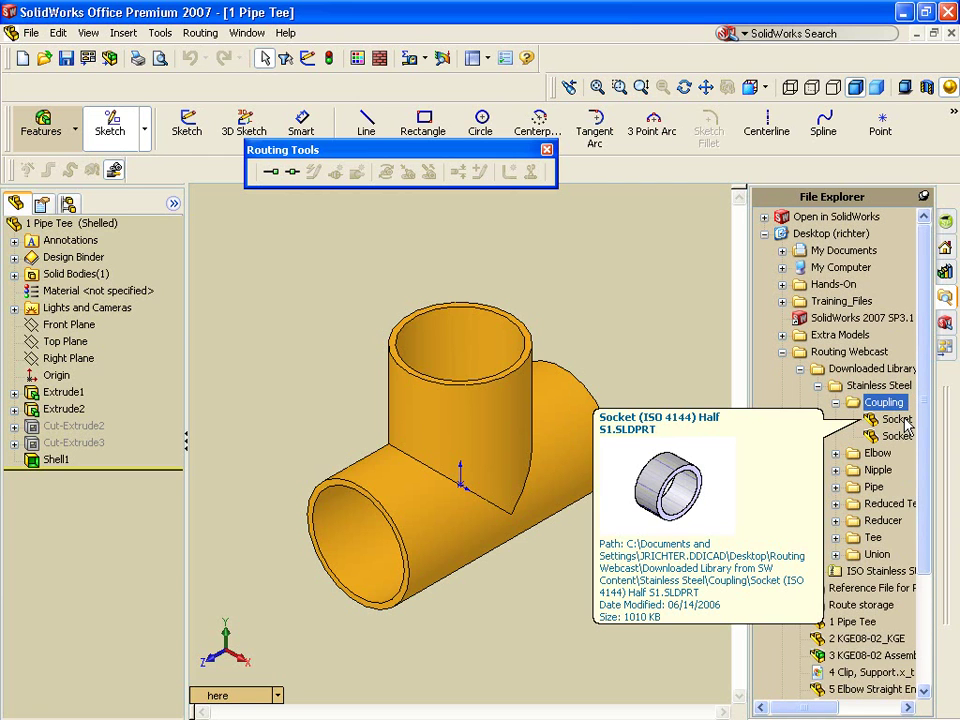
{"action": "double_click", "coordinate": [877, 454]}
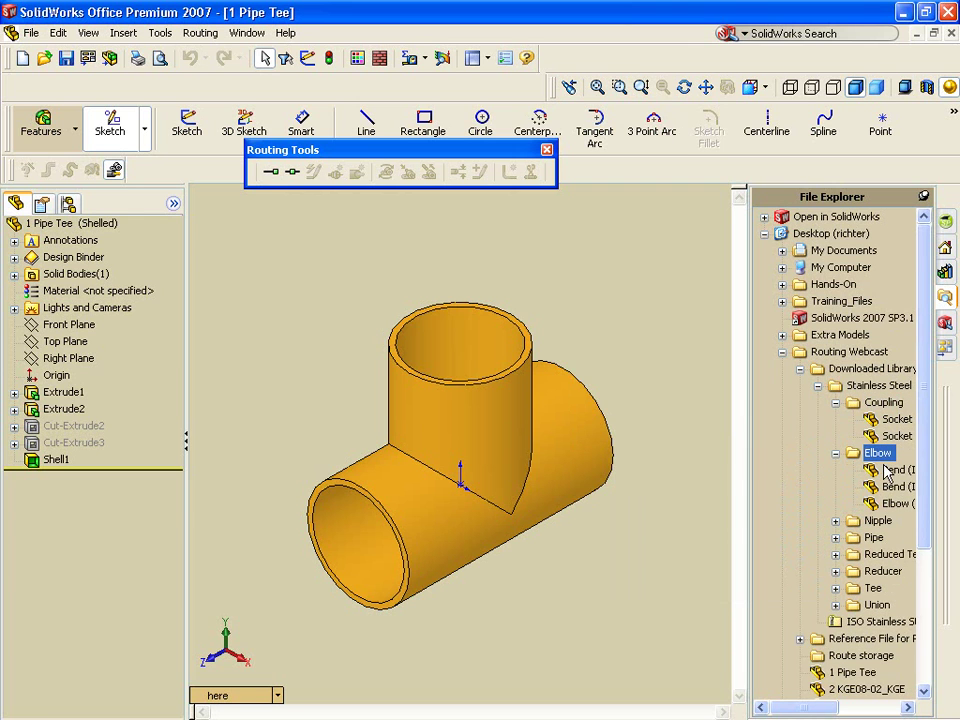
{"action": "mouse_move", "coordinate": [887, 473]}
{"action": "double_click", "coordinate": [878, 520]}
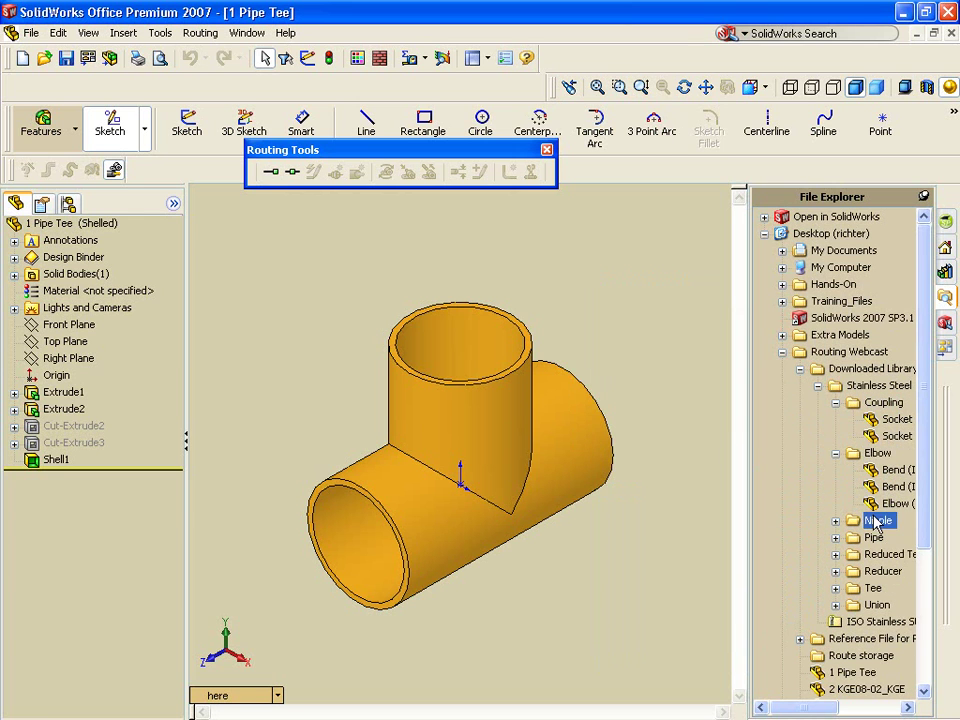
{"action": "mouse_move", "coordinate": [877, 538]}
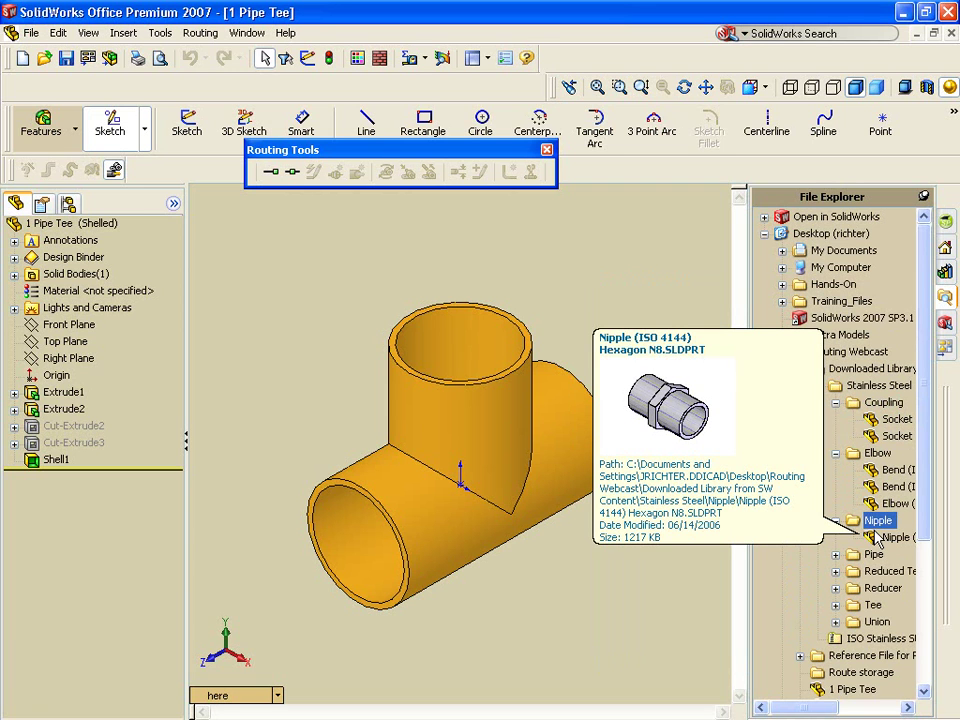
{"action": "left_click", "coordinate": [835, 520]}
{"action": "left_click", "coordinate": [835, 453]}
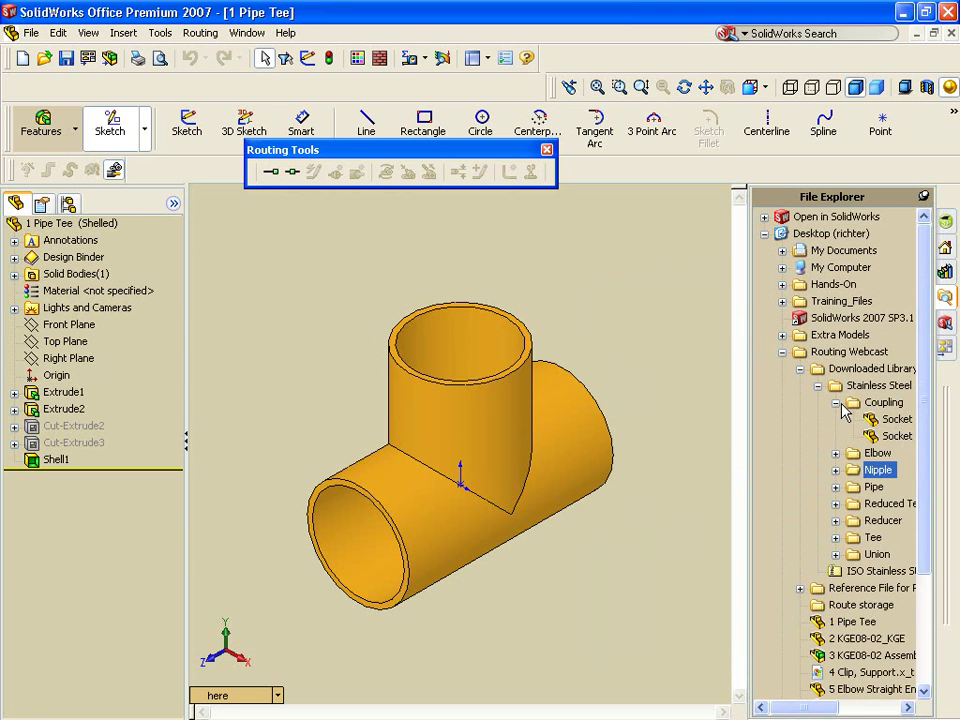
{"action": "left_click", "coordinate": [835, 402]}
{"action": "left_click", "coordinate": [818, 385]}
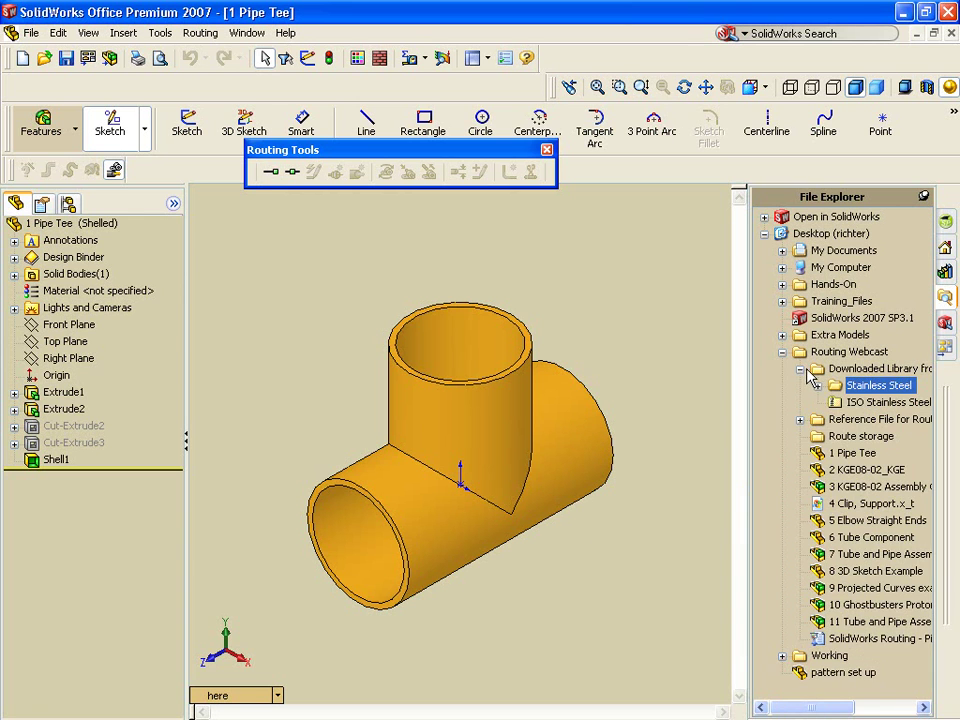
{"action": "left_click", "coordinate": [800, 369]}
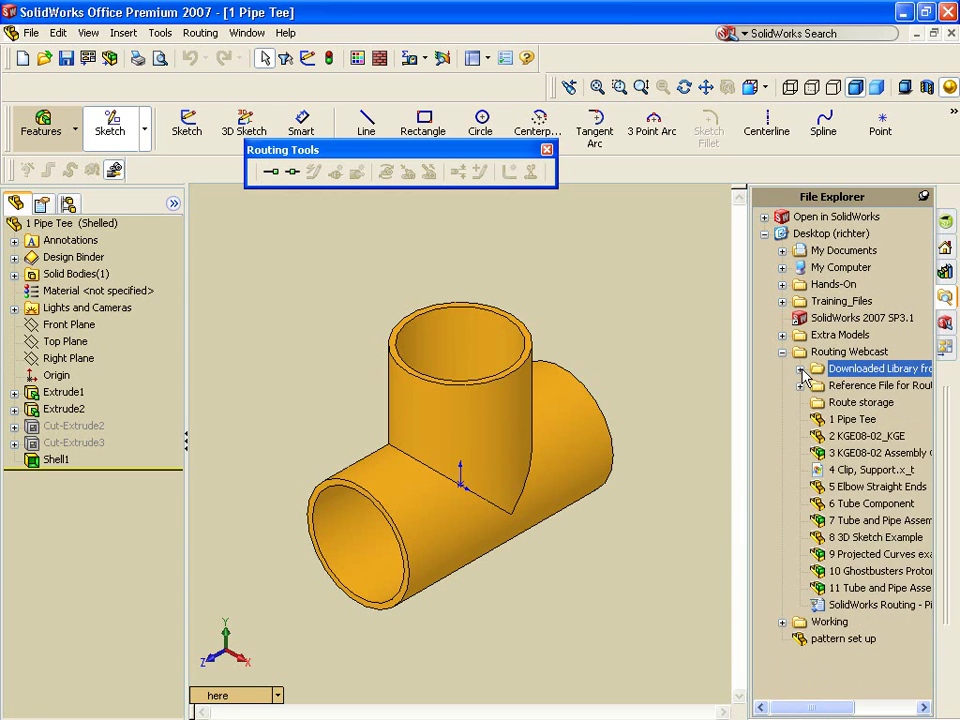
{"action": "left_click", "coordinate": [948, 325]}
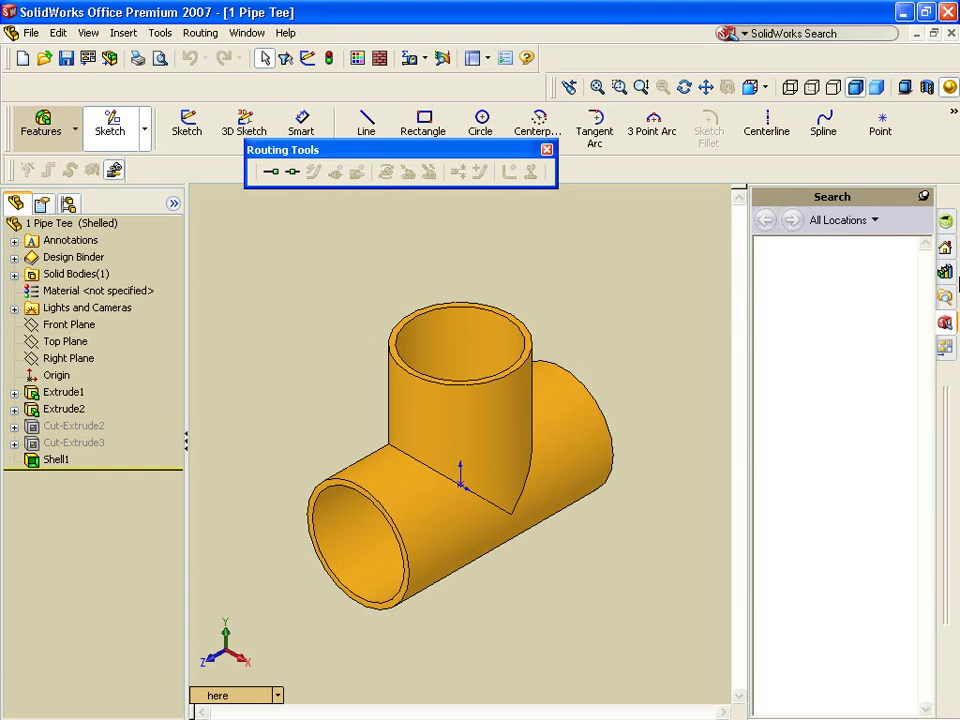
{"action": "left_click", "coordinate": [946, 272]}
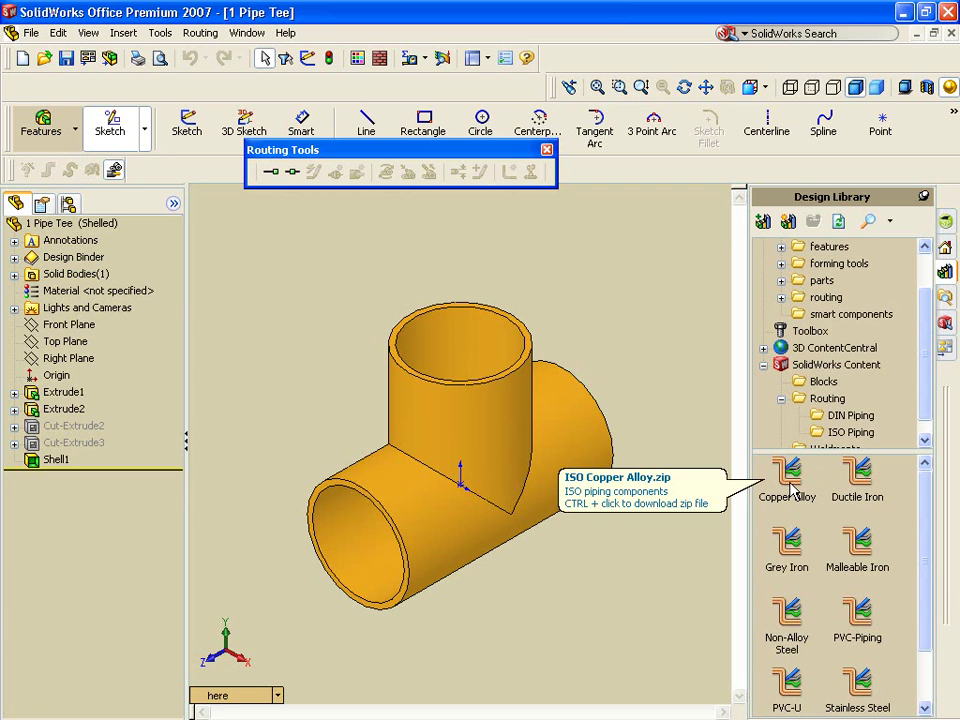
Step: Collapse SolidWorks Content and open 3D ContentCentral's All Suppliers list via Supplier Content
{"action": "left_click", "coordinate": [763, 366]}
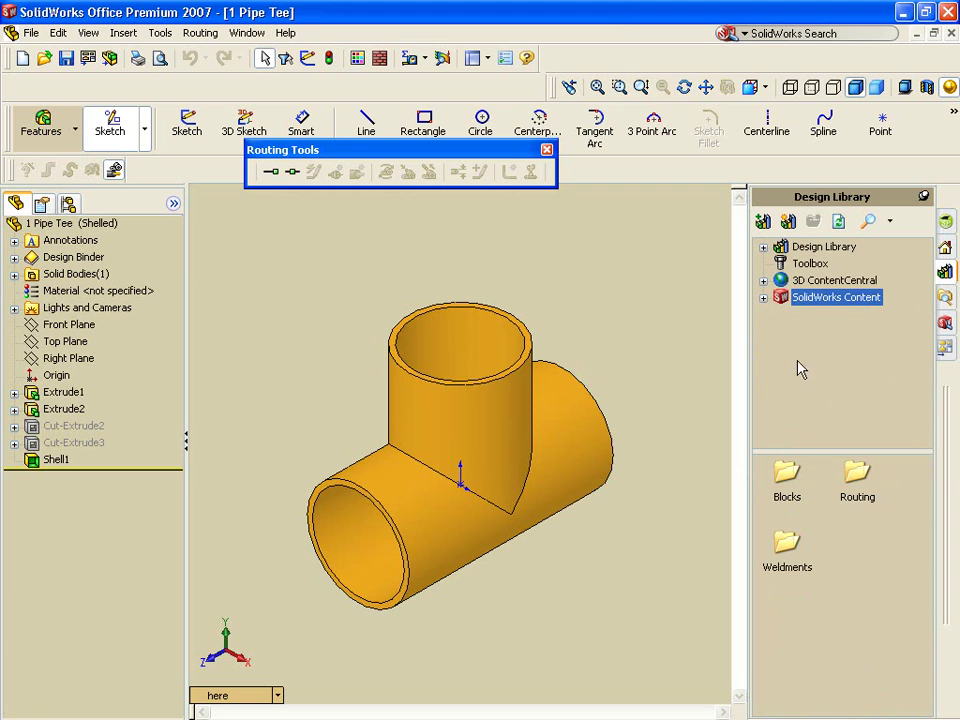
{"action": "double_click", "coordinate": [822, 282]}
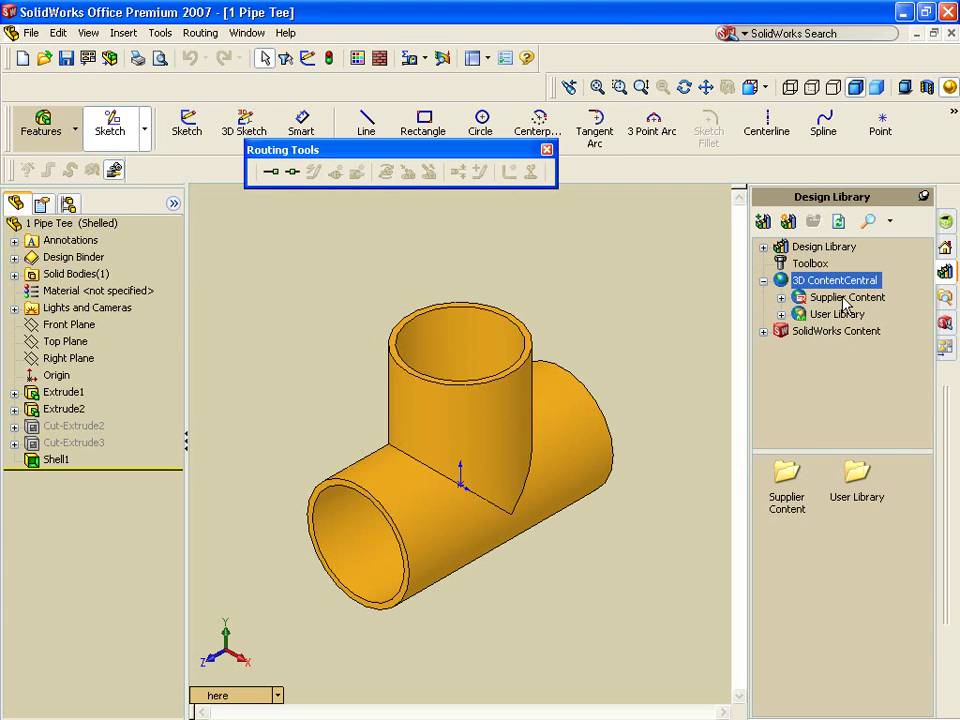
{"action": "left_click", "coordinate": [845, 299]}
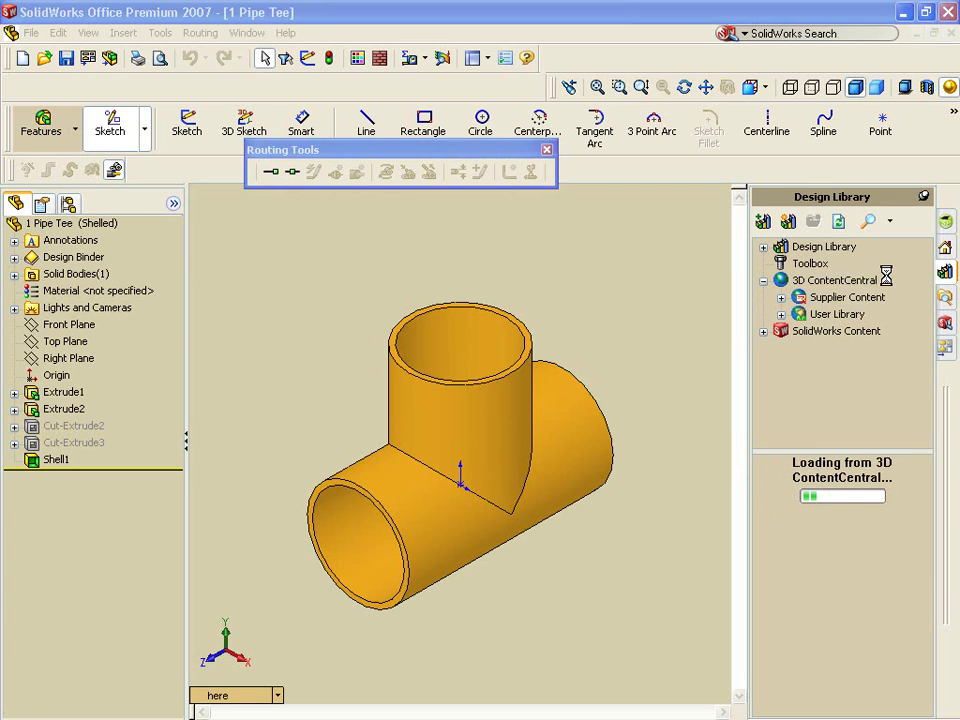
{"action": "double_click", "coordinate": [853, 468]}
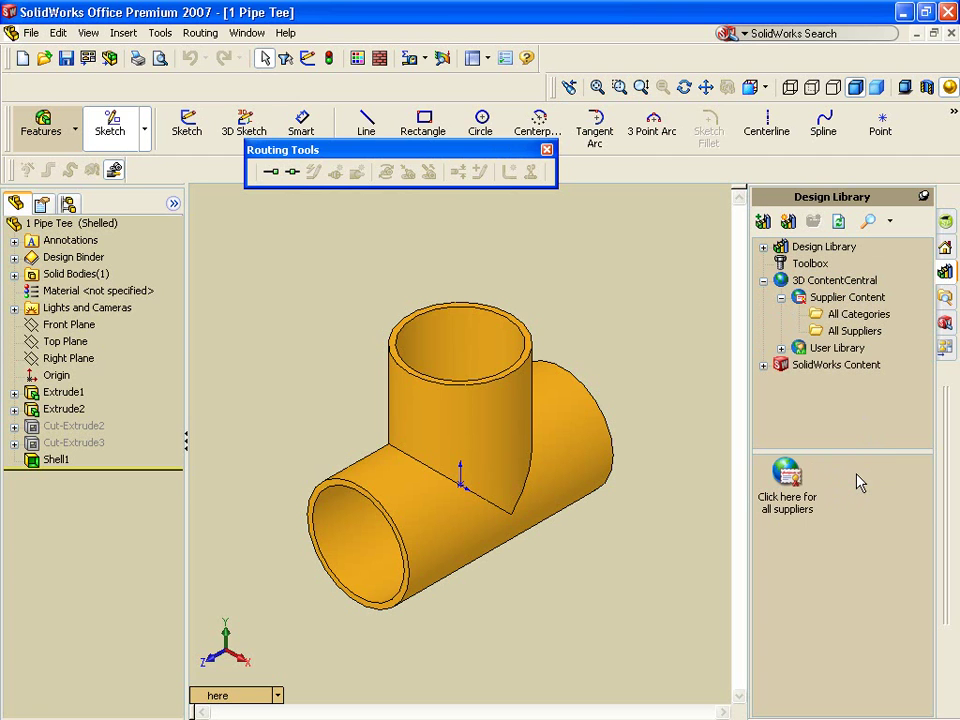
{"action": "double_click", "coordinate": [785, 478]}
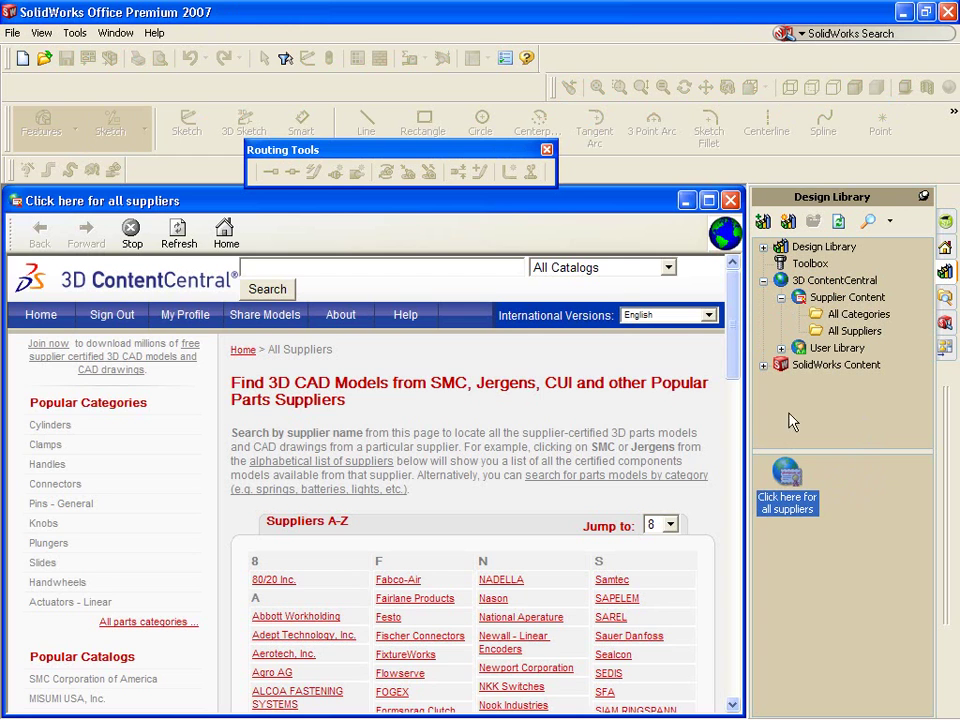
Step: Browse SMC Corporation of America's Connectors > Fittings > One Touch Fittings to the KA models
{"action": "left_click_drag", "start_coordinate": [746, 381], "coordinate": [757, 447]}
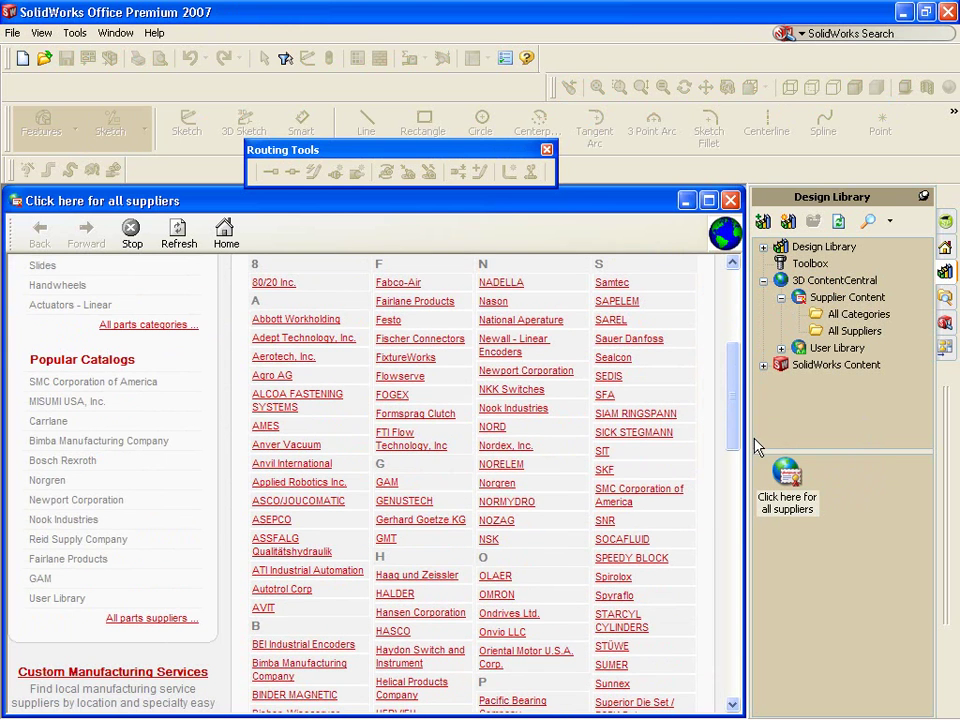
{"action": "left_click", "coordinate": [632, 500]}
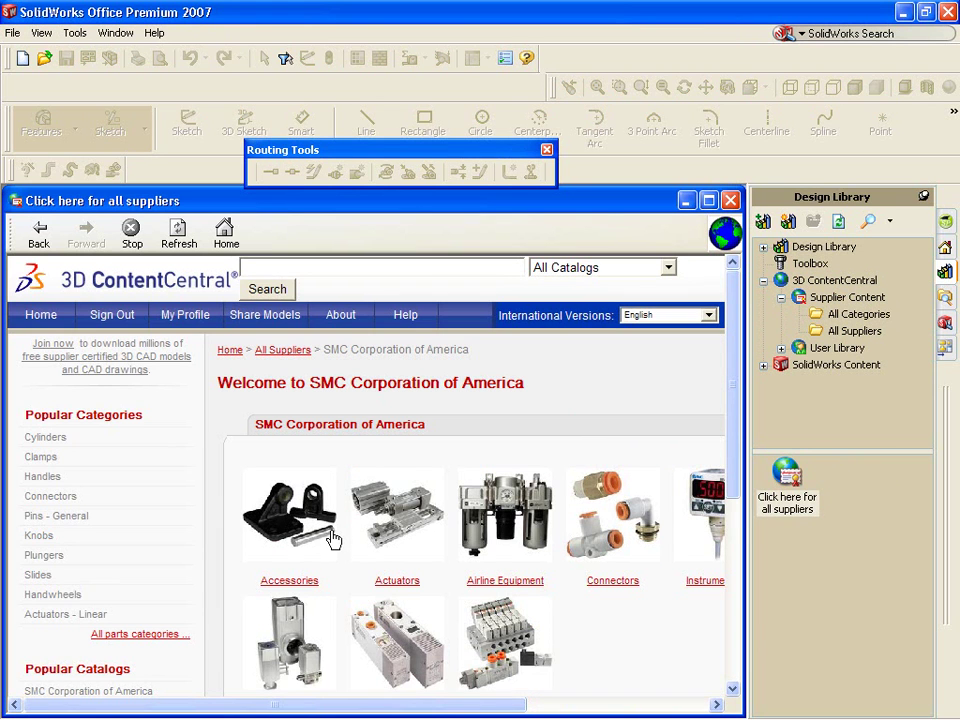
{"action": "scroll", "coordinate": [334, 538], "scroll_direction": "down", "scroll_amount": 1}
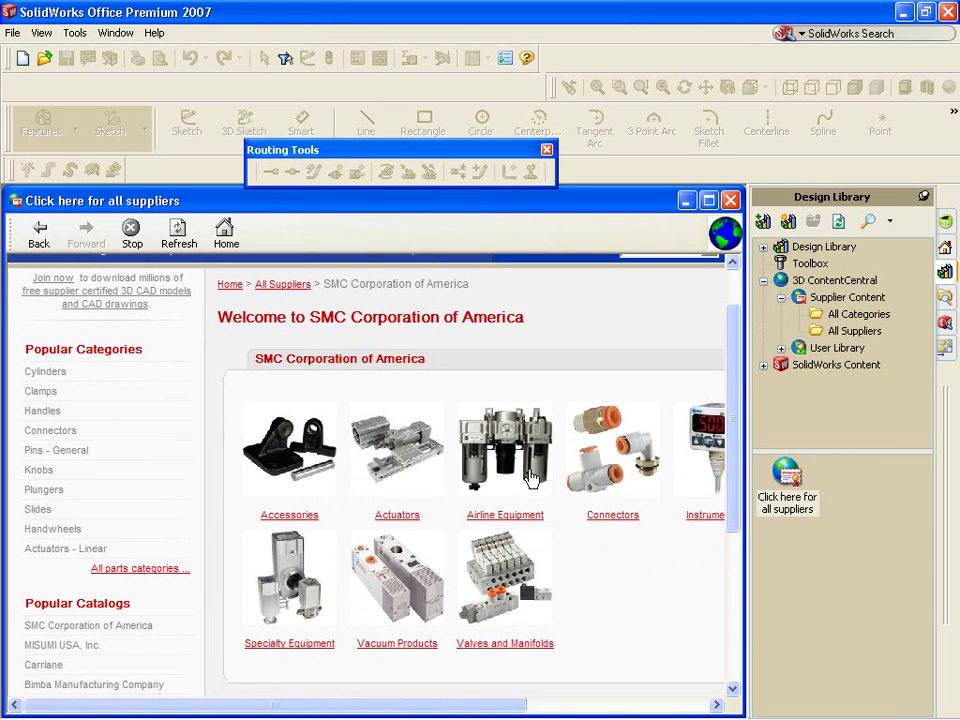
{"action": "left_click", "coordinate": [612, 450]}
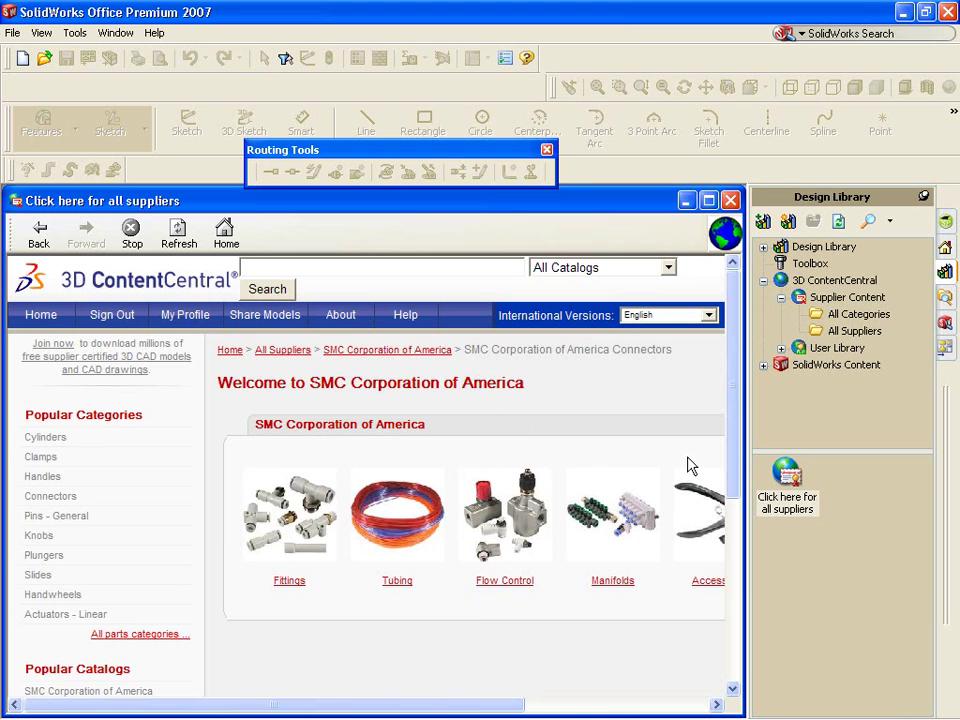
{"action": "left_click", "coordinate": [312, 514]}
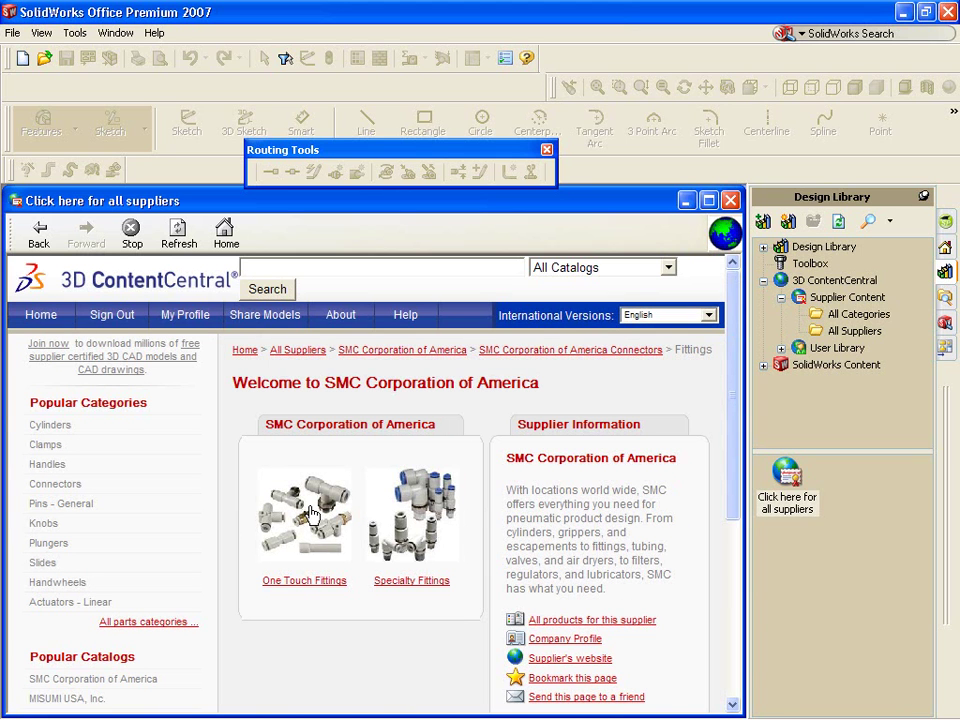
{"action": "left_click", "coordinate": [312, 514]}
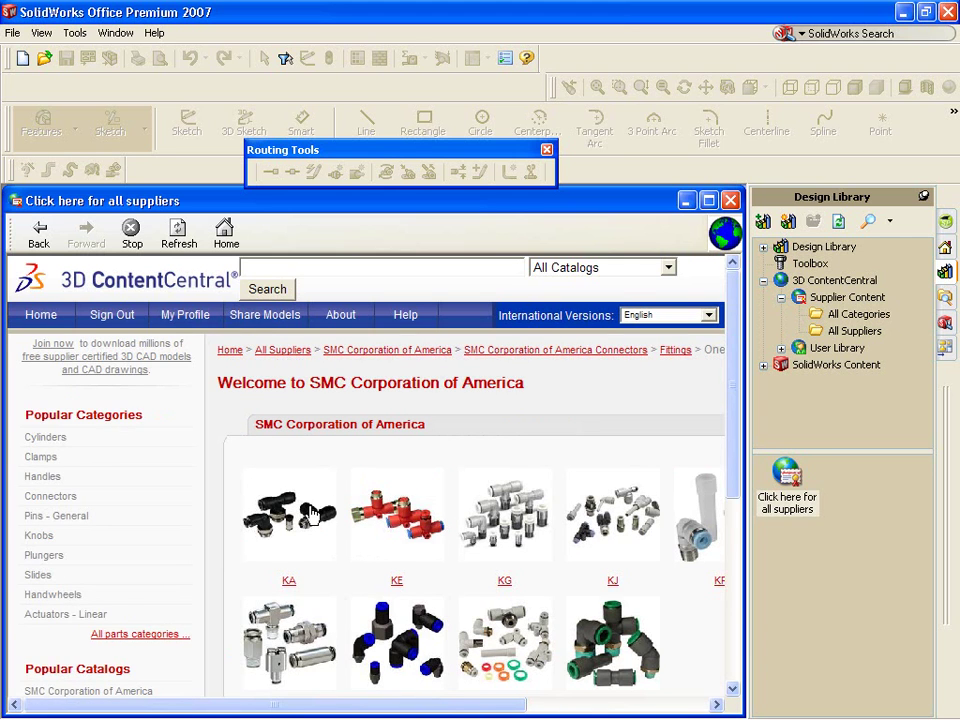
{"action": "scroll", "coordinate": [312, 514], "scroll_direction": "down", "scroll_amount": 1}
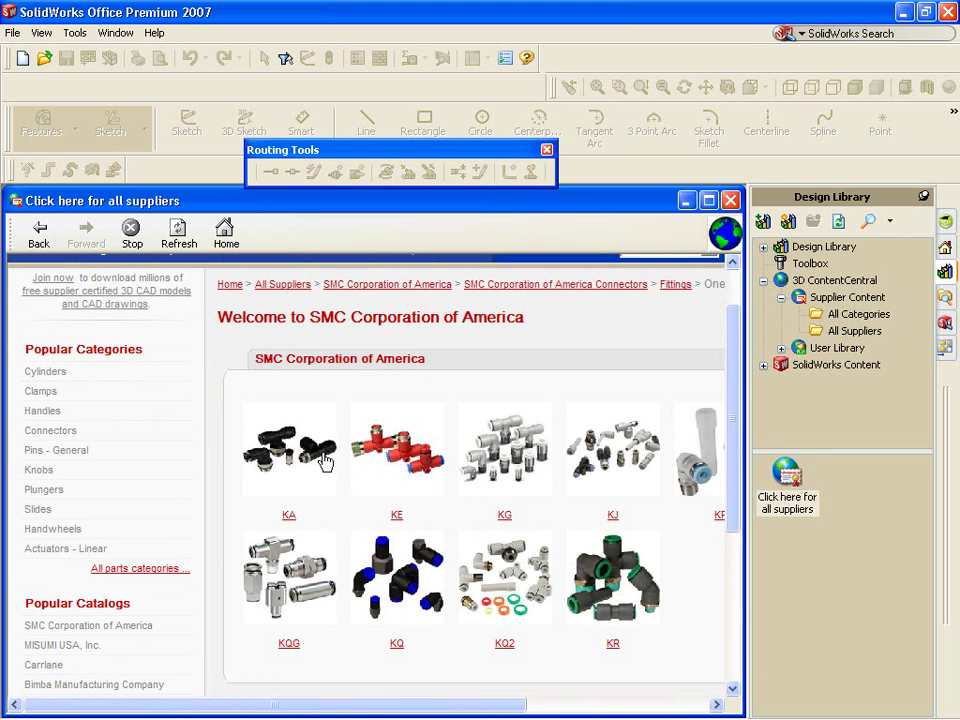
{"action": "left_click", "coordinate": [324, 466]}
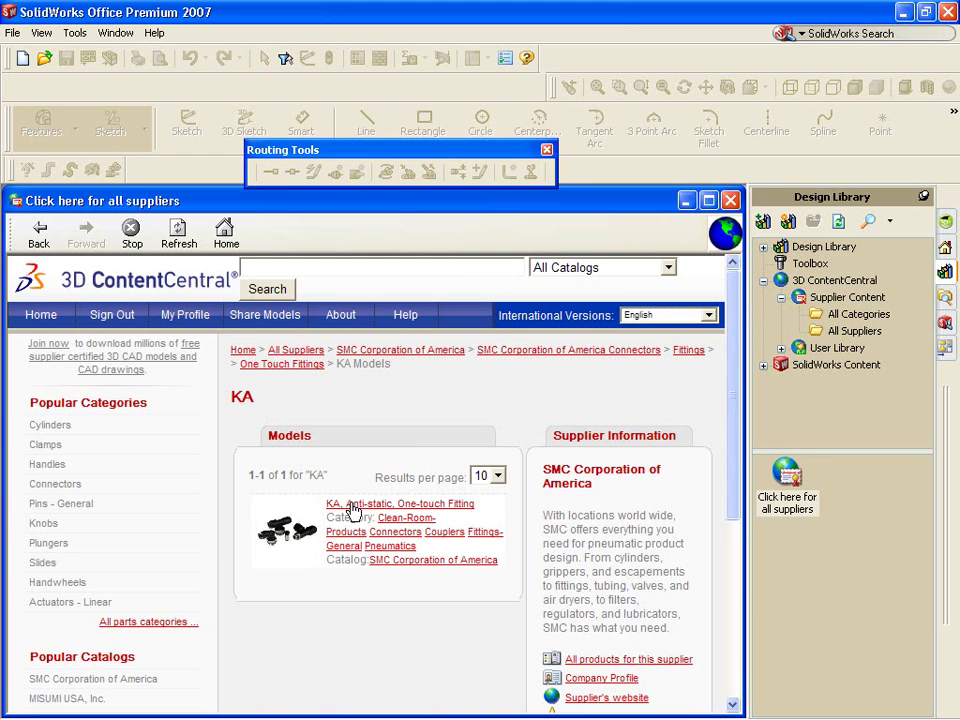
Step: Configure the KA fitting as Model H, Tube OD 08 (Ø8) and Port Size 10 (Ø10)
{"action": "left_click", "coordinate": [352, 508]}
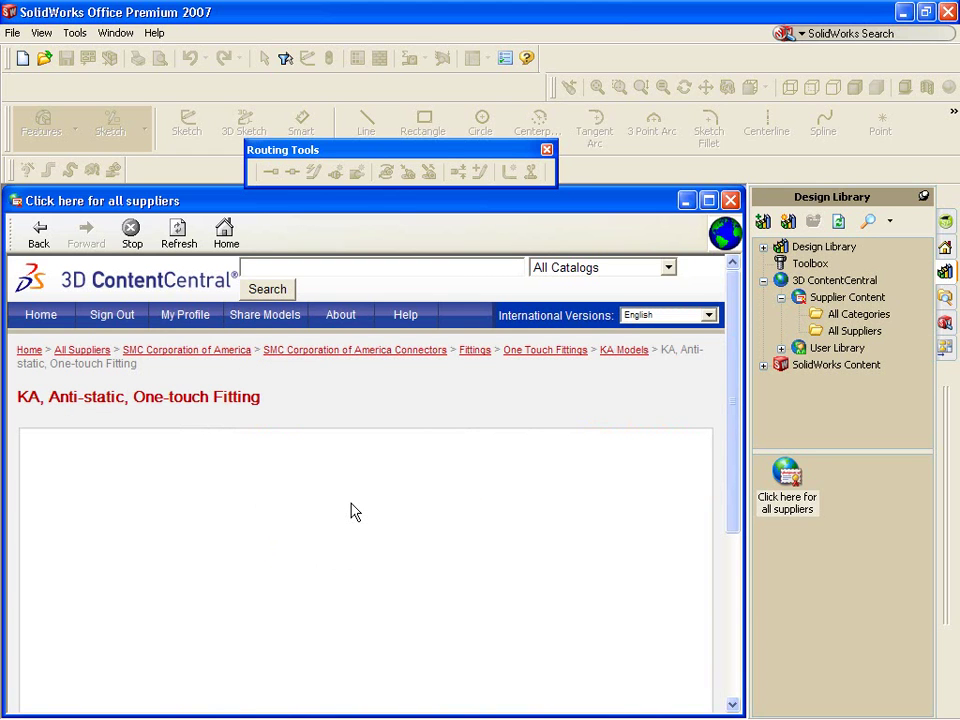
{"action": "scroll", "coordinate": [354, 510], "scroll_direction": "down", "scroll_amount": 4}
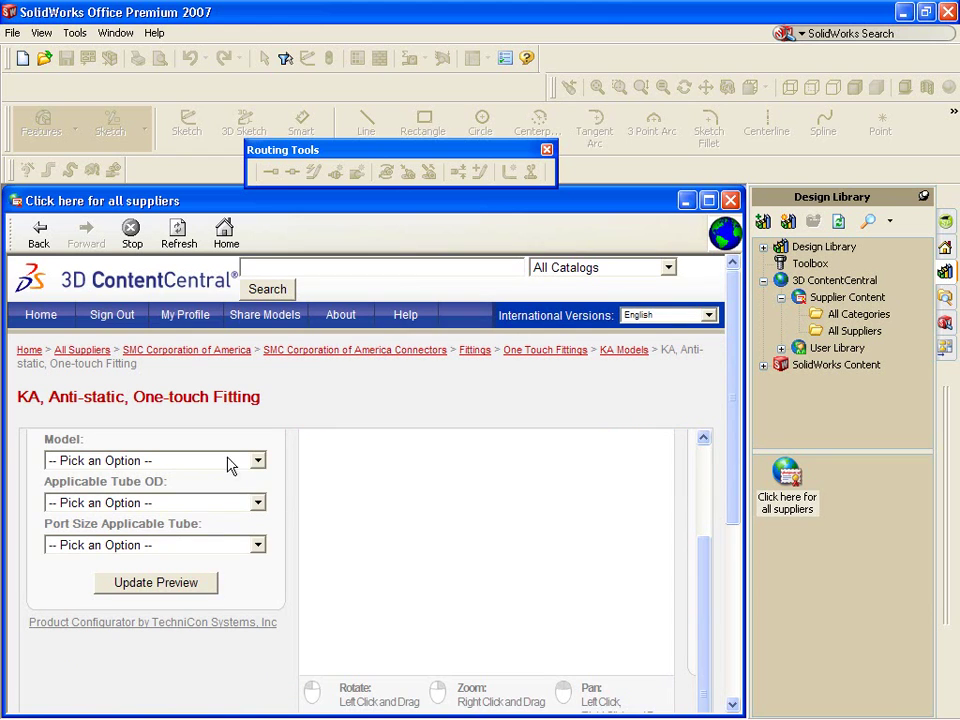
{"action": "scroll", "coordinate": [326, 529], "scroll_direction": "up", "scroll_amount": 3}
{"action": "left_click", "coordinate": [155, 596]}
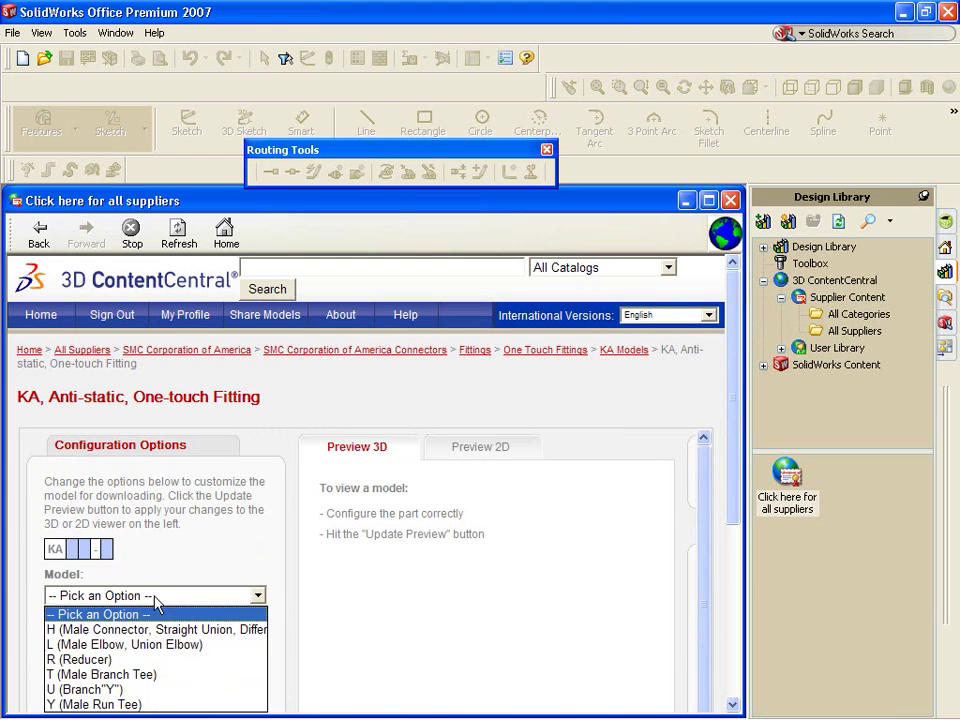
{"action": "left_click", "coordinate": [152, 630]}
{"action": "left_click", "coordinate": [145, 640]}
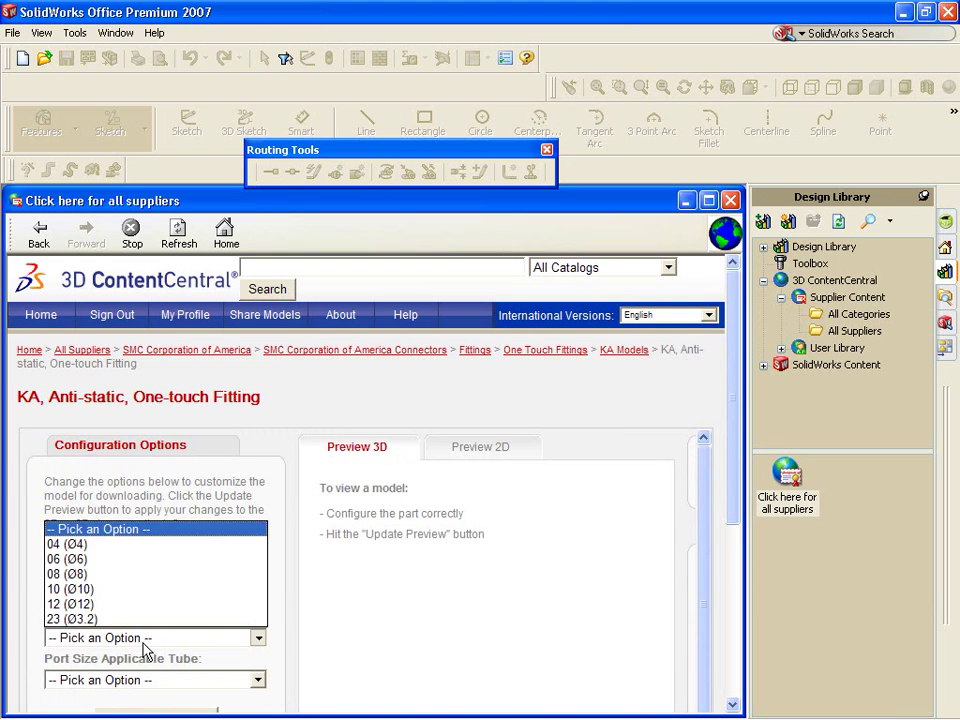
{"action": "left_click", "coordinate": [140, 574]}
{"action": "left_click", "coordinate": [140, 682]}
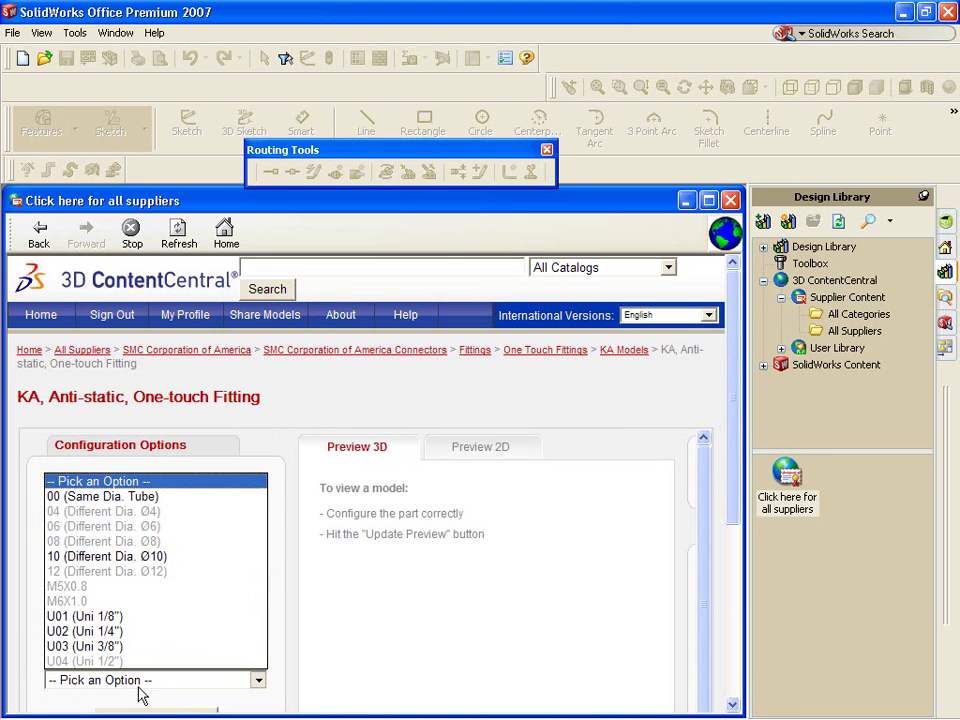
{"action": "left_click", "coordinate": [152, 558]}
Step: Scroll down to the KA fitting's download options
{"action": "scroll", "coordinate": [283, 453], "scroll_direction": "down", "scroll_amount": 1}
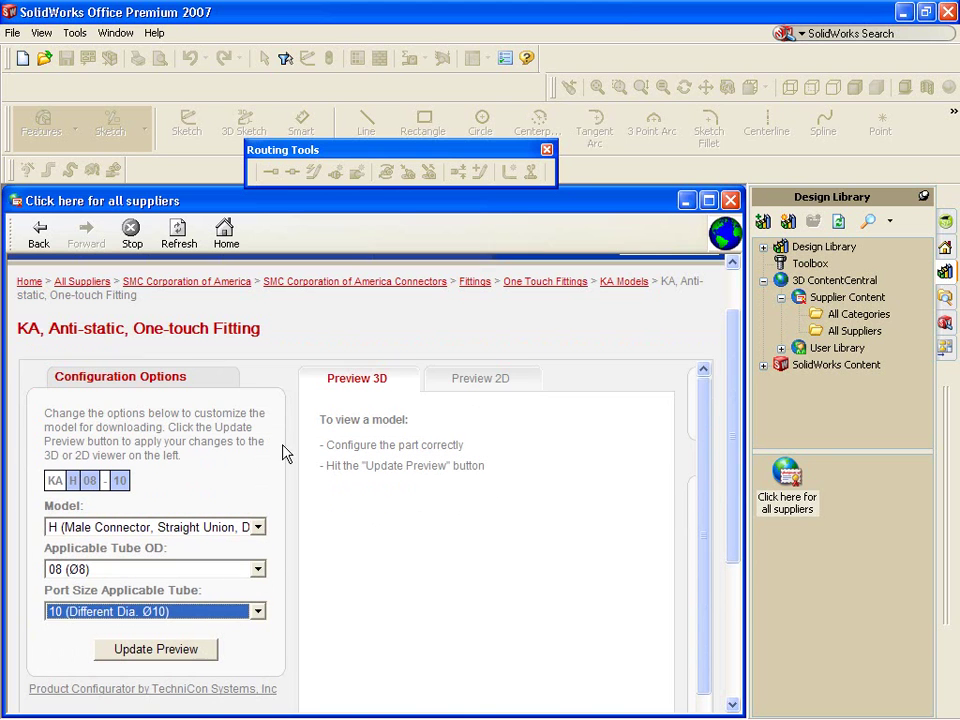
{"action": "middle_click", "coordinate": [451, 487]}
{"action": "scroll", "coordinate": [606, 497], "scroll_direction": "down", "scroll_amount": 3}
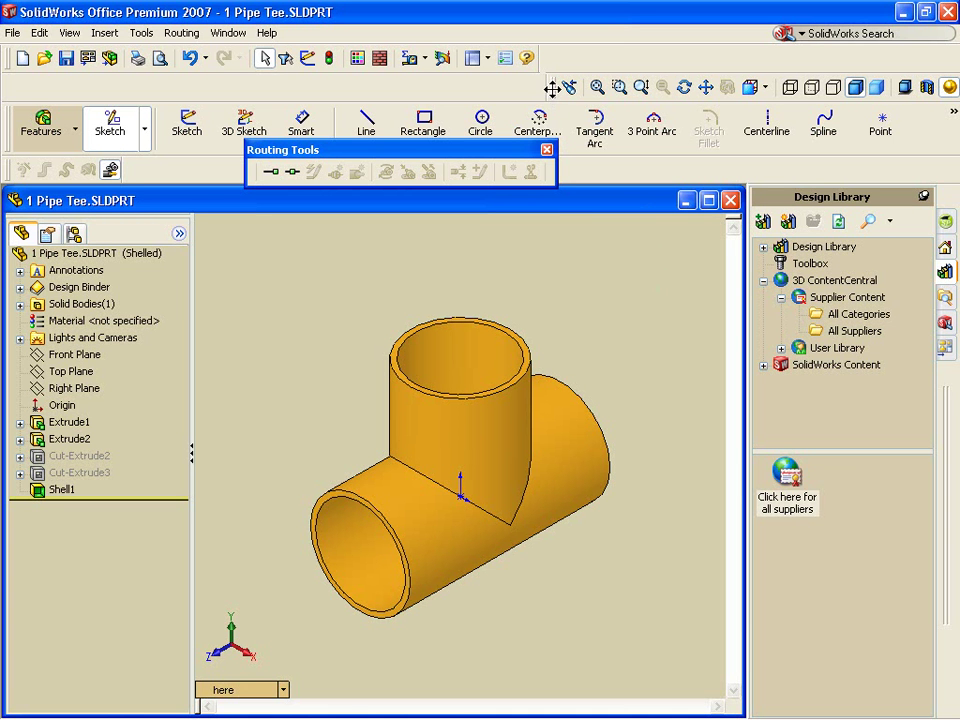
Step: Start the Routing Component Wizard with Piping route type and Tee component type
{"action": "left_click_drag", "start_coordinate": [561, 87], "coordinate": [552, 62]}
{"action": "left_click", "coordinate": [182, 33]}
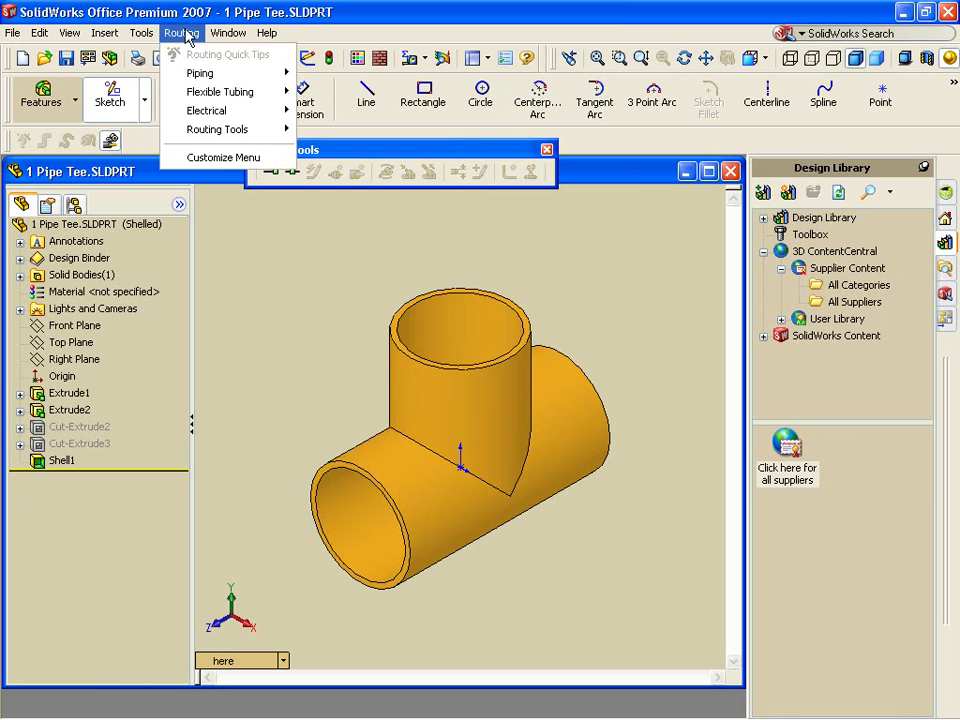
{"action": "mouse_move", "coordinate": [236, 130]}
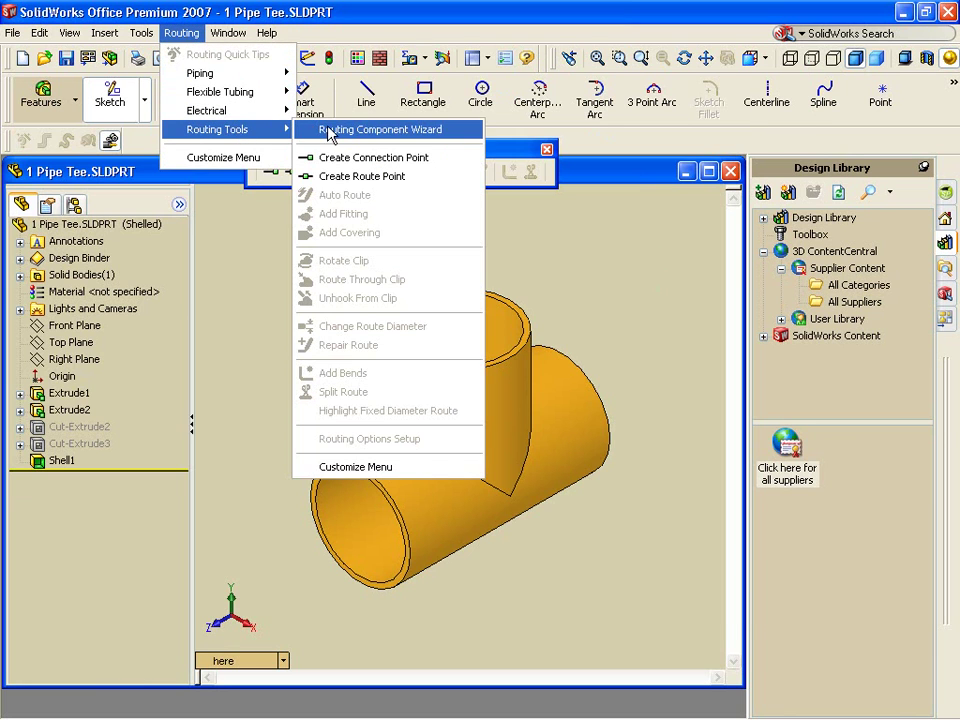
{"action": "left_click", "coordinate": [274, 127]}
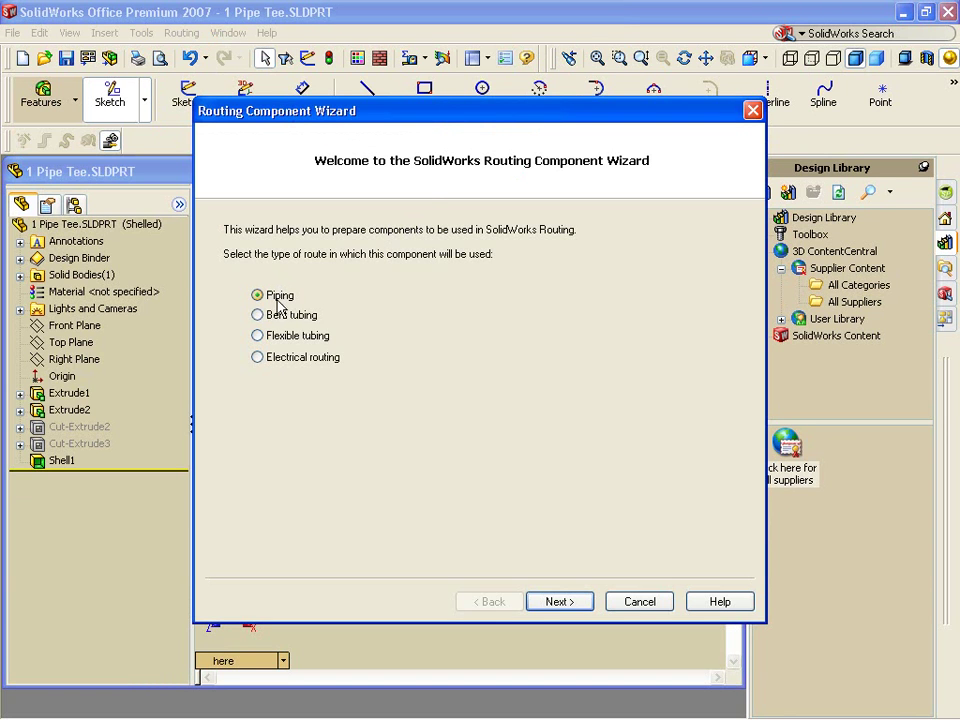
{"action": "left_click", "coordinate": [556, 604]}
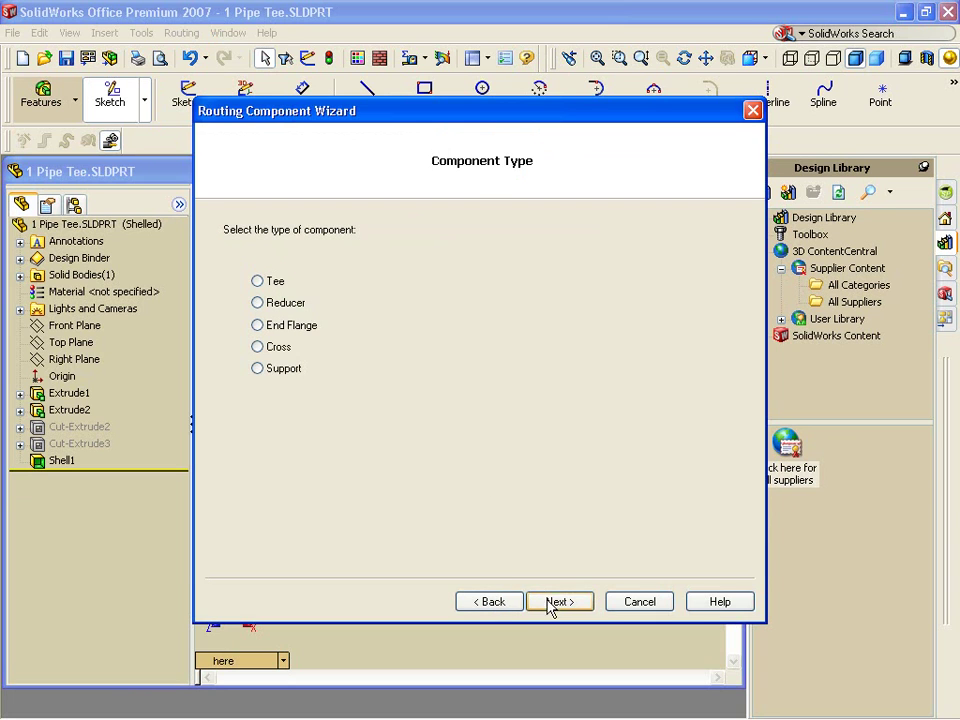
{"action": "left_click", "coordinate": [284, 281]}
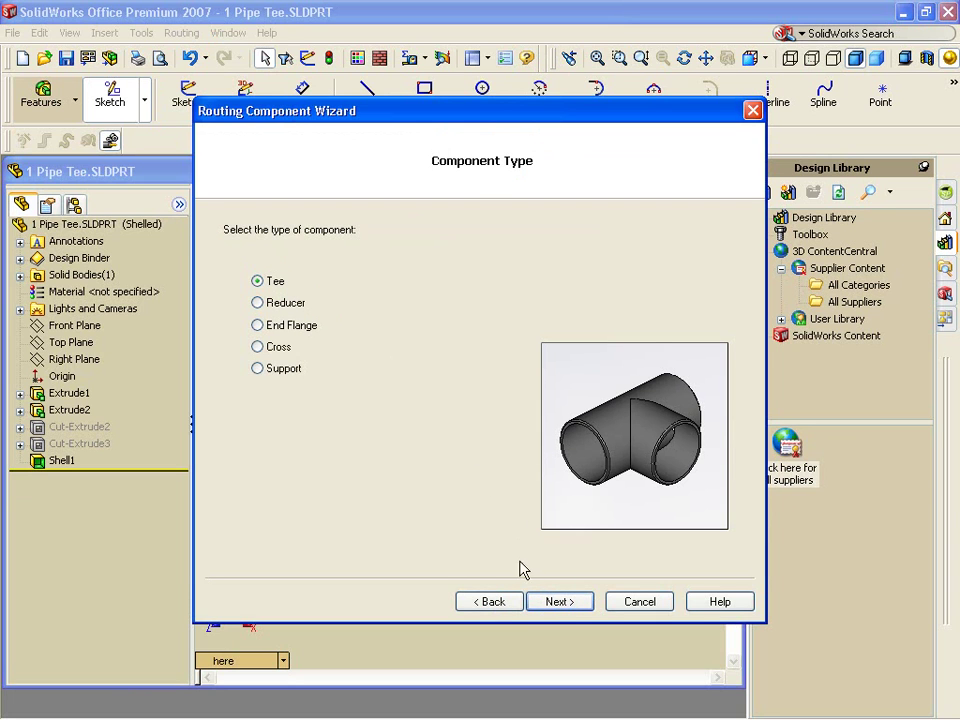
{"action": "left_click", "coordinate": [558, 603]}
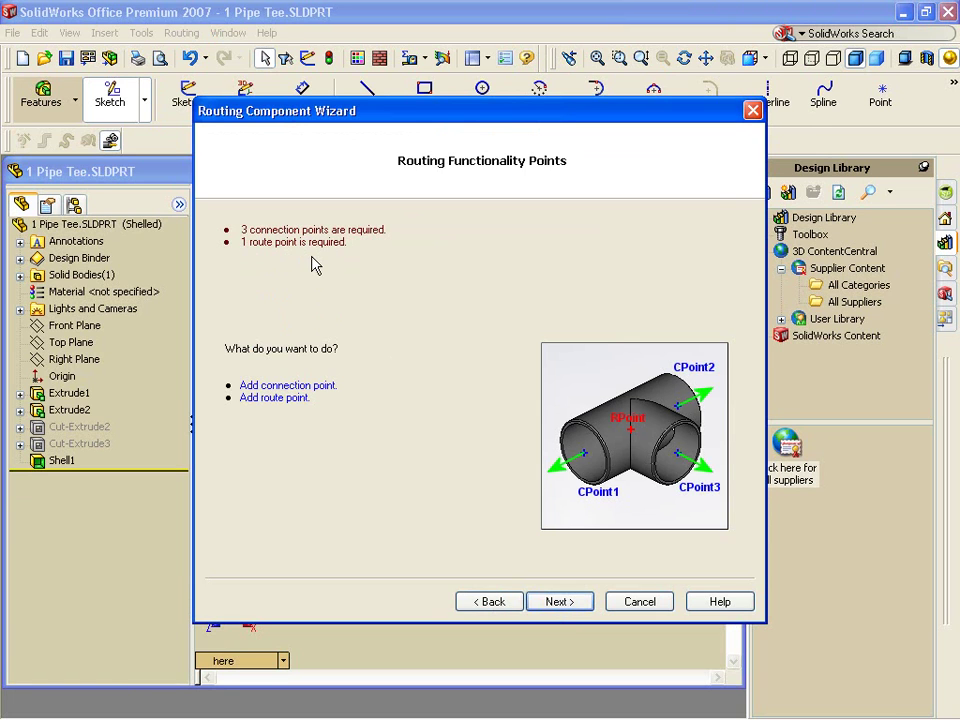
Step: Add connection point CPoint4 on the front pipe end face with its pipe selected
{"action": "left_click", "coordinate": [333, 388]}
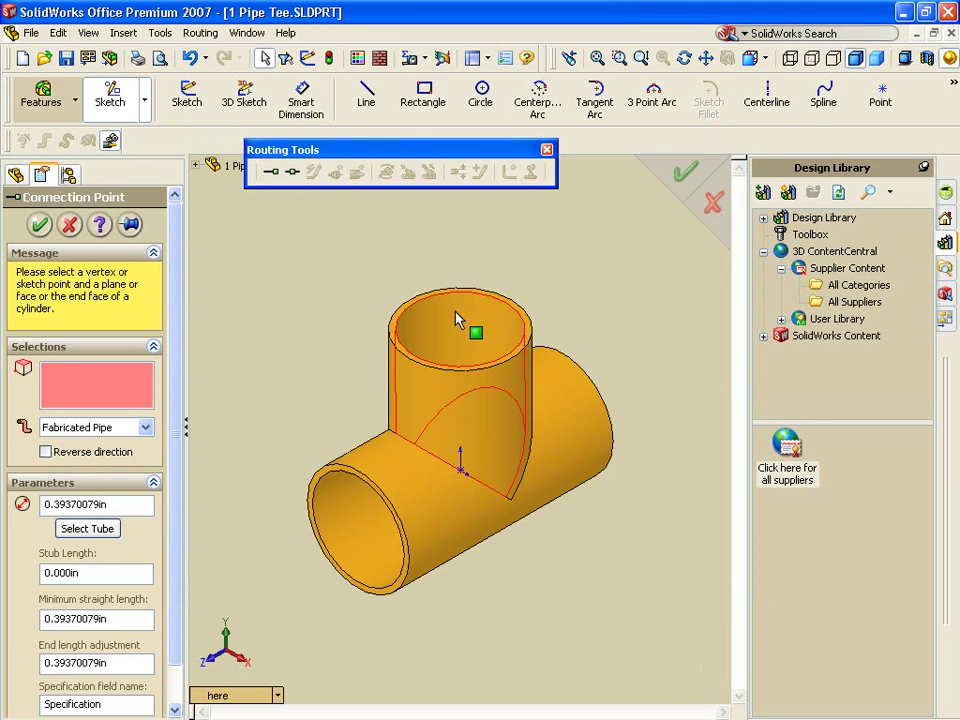
{"action": "scroll", "coordinate": [340, 470], "scroll_direction": "up", "scroll_amount": 3}
{"action": "scroll", "coordinate": [349, 461], "scroll_direction": "down", "scroll_amount": 1}
{"action": "left_click", "coordinate": [349, 472]}
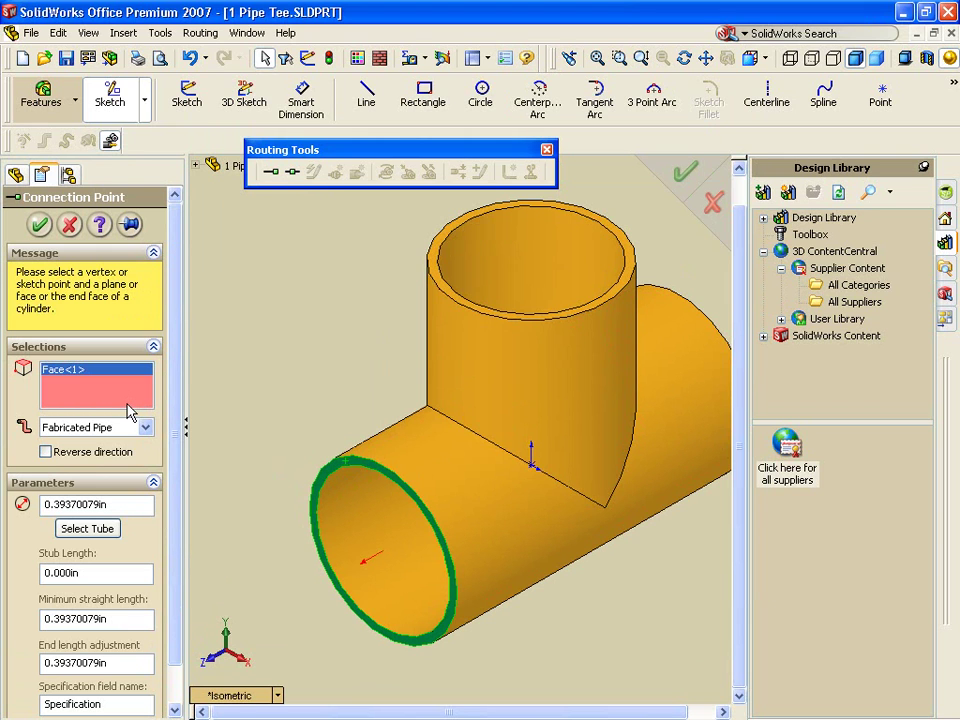
{"action": "left_click", "coordinate": [110, 529]}
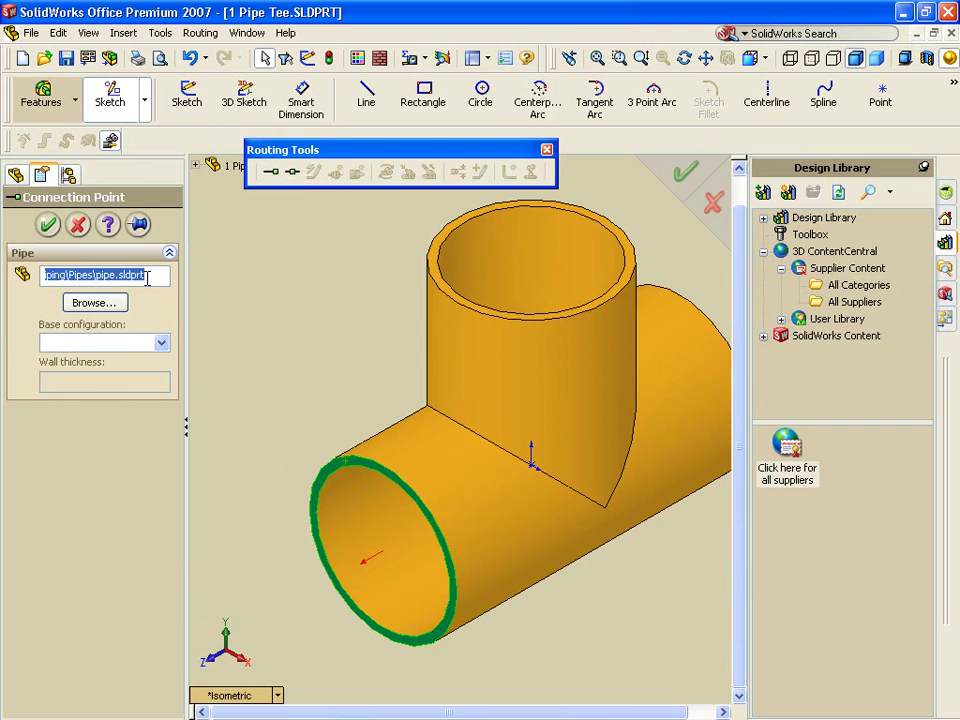
{"action": "left_click", "coordinate": [47, 225]}
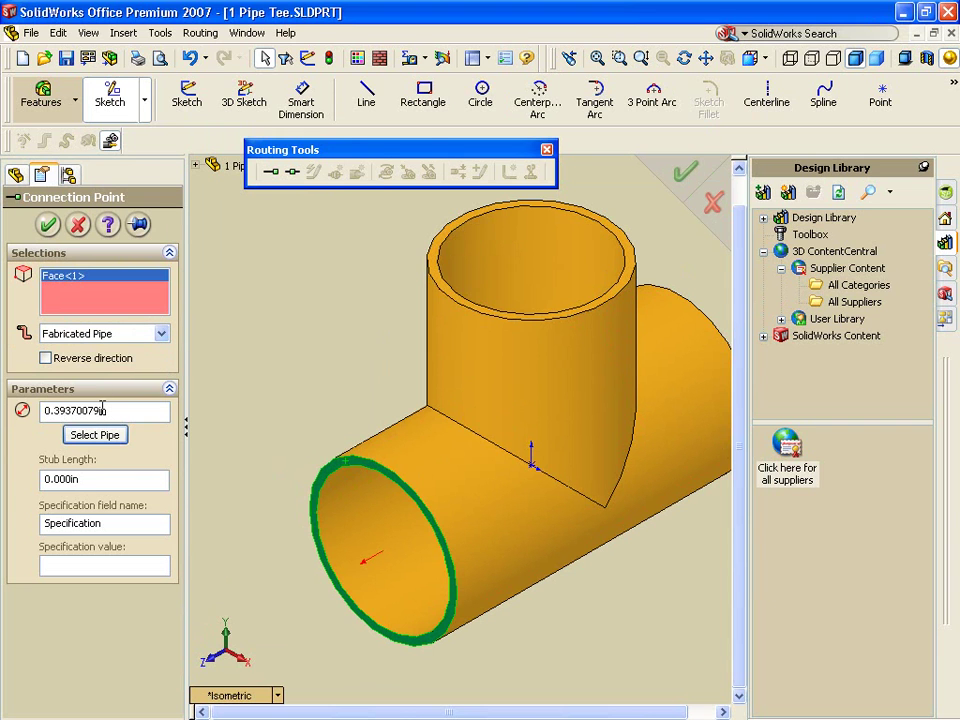
{"action": "left_click", "coordinate": [47, 225]}
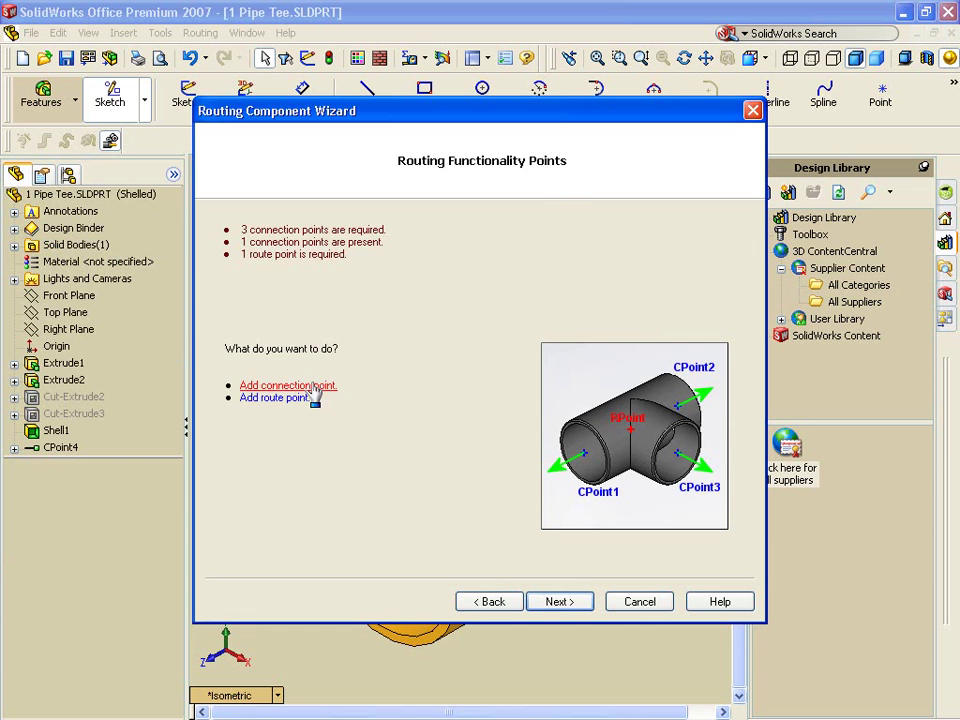
Step: Add a second connection point on the other pipe end face
{"action": "left_click", "coordinate": [312, 390]}
{"action": "scroll", "coordinate": [698, 375], "scroll_direction": "down", "scroll_amount": 4}
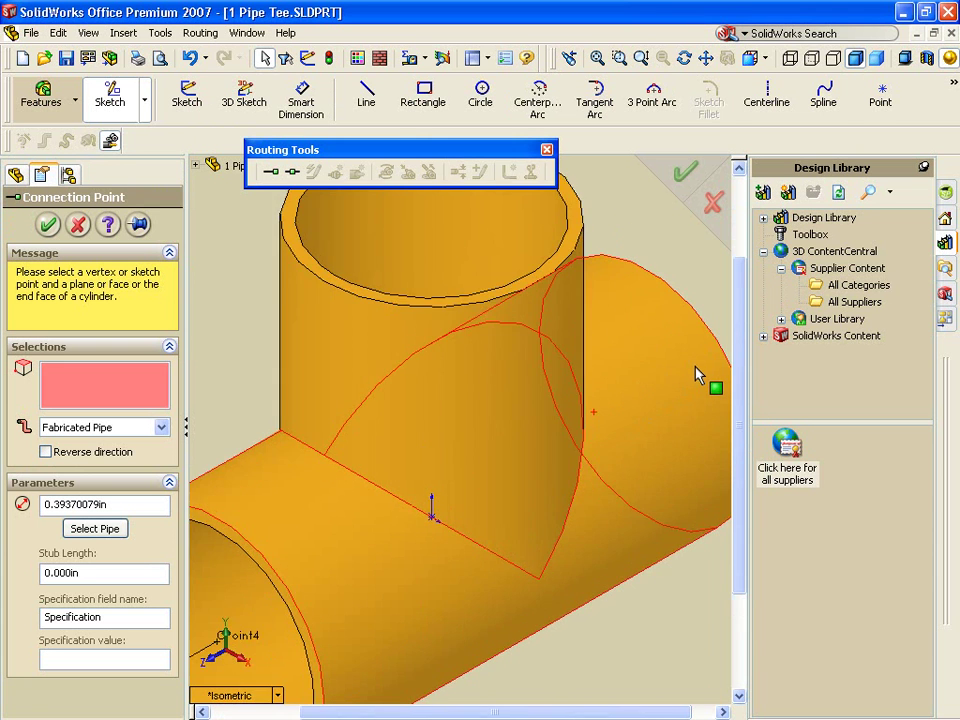
{"action": "scroll", "coordinate": [698, 375], "scroll_direction": "down", "scroll_amount": 2}
{"action": "right_click", "coordinate": [685, 369]}
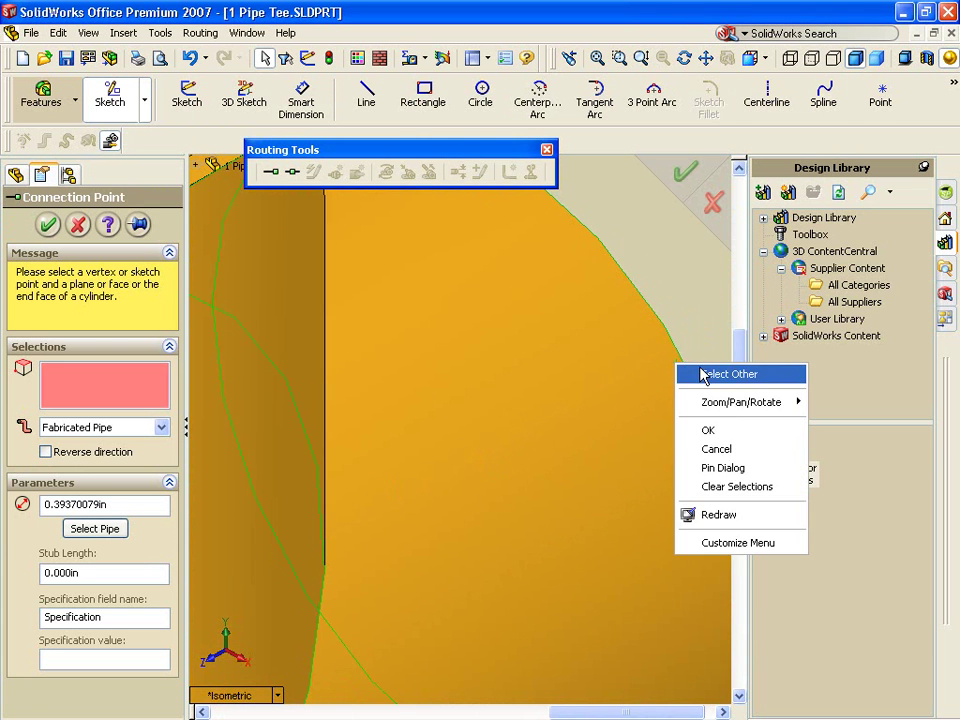
{"action": "left_click", "coordinate": [690, 372]}
{"action": "left_click", "coordinate": [668, 355]}
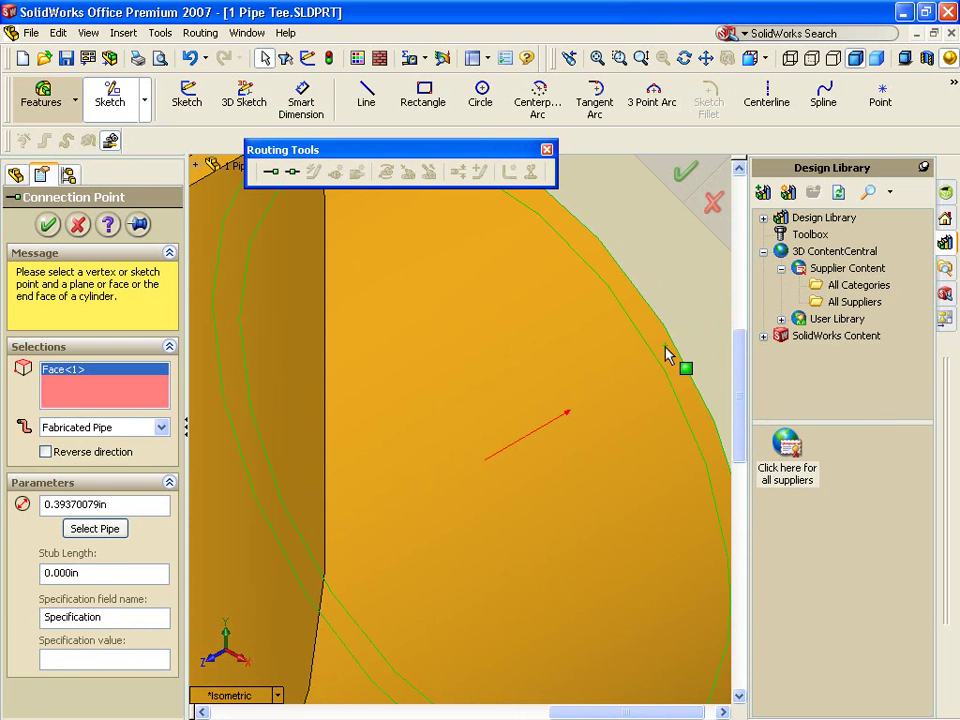
{"action": "scroll", "coordinate": [667, 357], "scroll_direction": "up", "scroll_amount": 2}
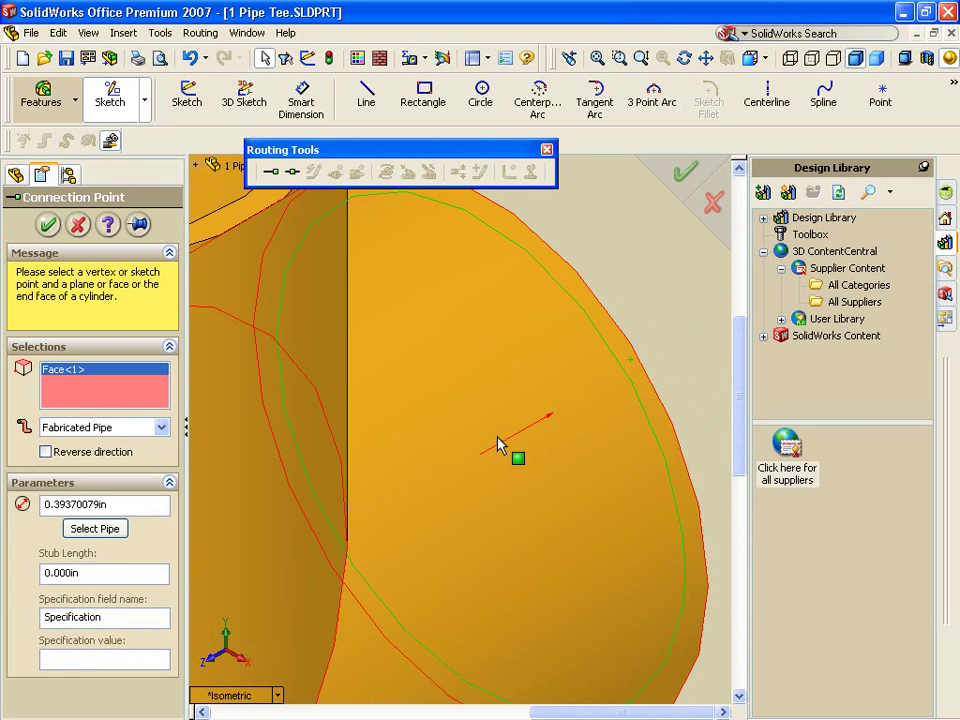
{"action": "left_click", "coordinate": [92, 452]}
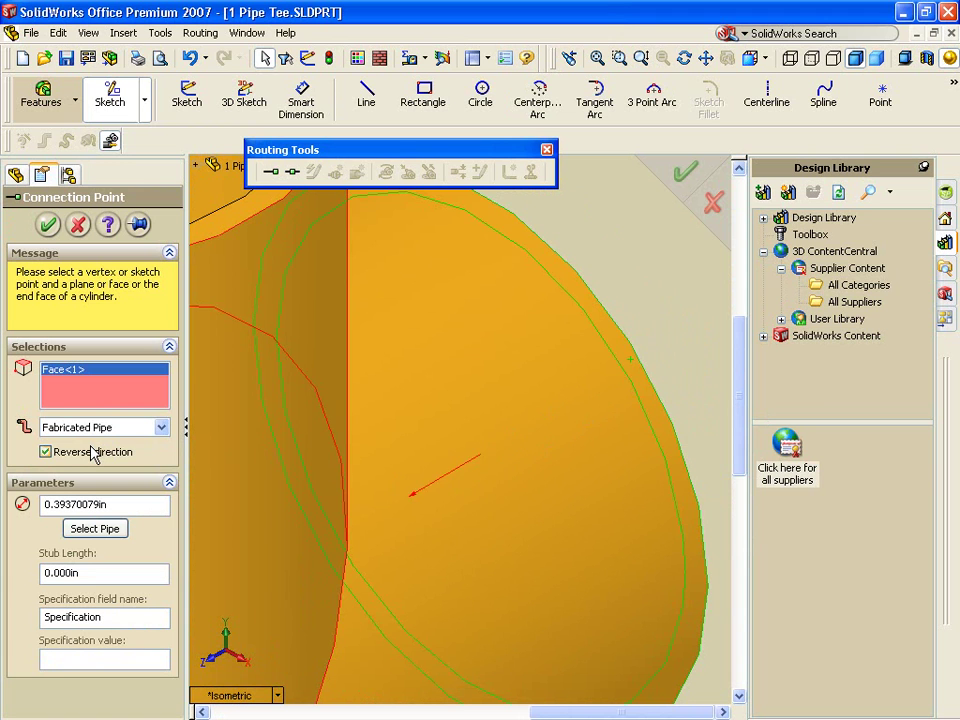
{"action": "left_click", "coordinate": [92, 452]}
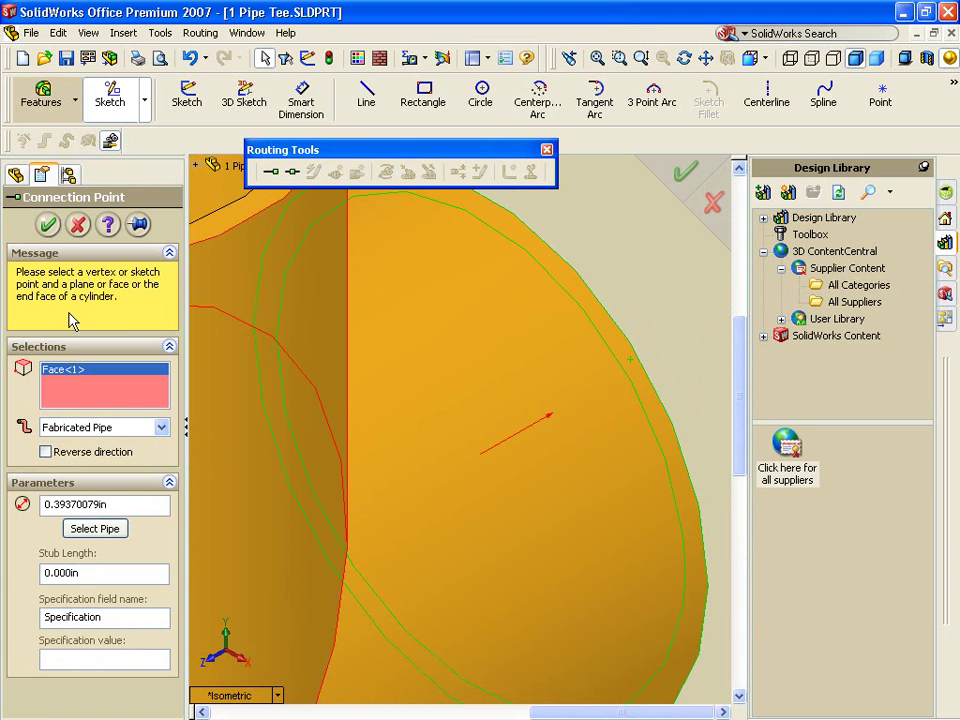
{"action": "left_click", "coordinate": [49, 225]}
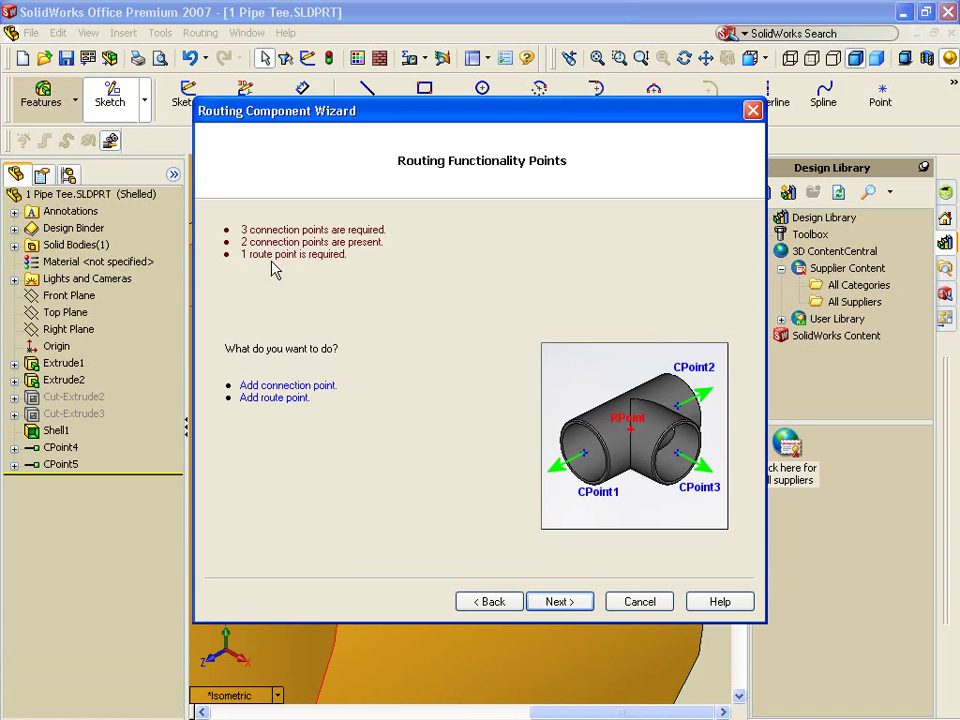
Step: Add connection point CPoint6 on the top opening's rim face
{"action": "left_click", "coordinate": [312, 386]}
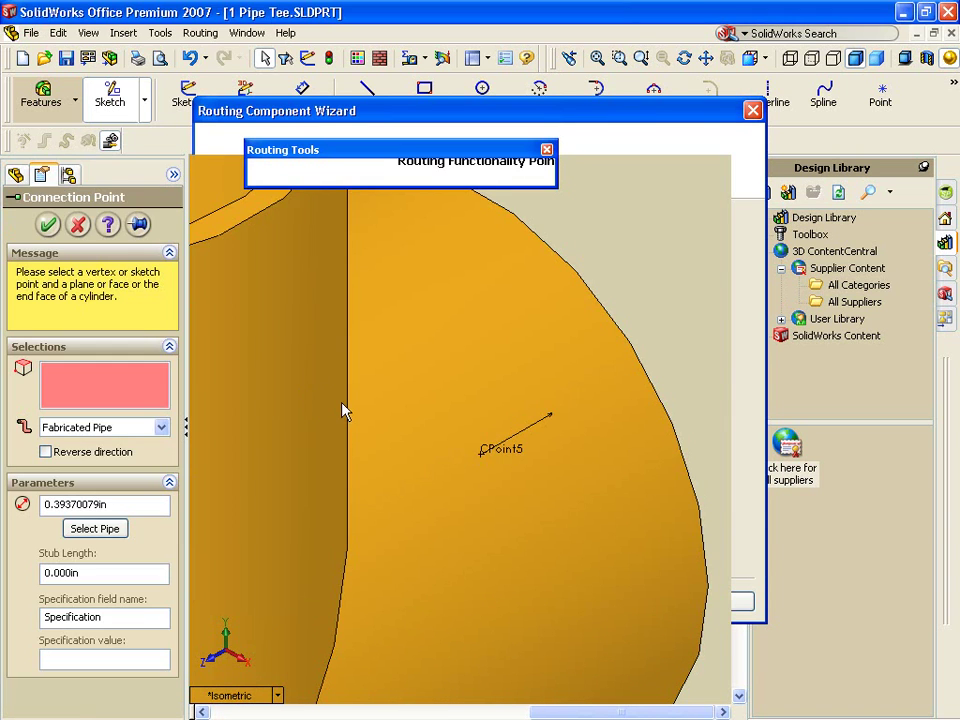
{"action": "middle_click_drag", "start_coordinate": [306, 285], "coordinate": [671, 521], "text": "ctrl"}
{"action": "left_click", "coordinate": [670, 480]}
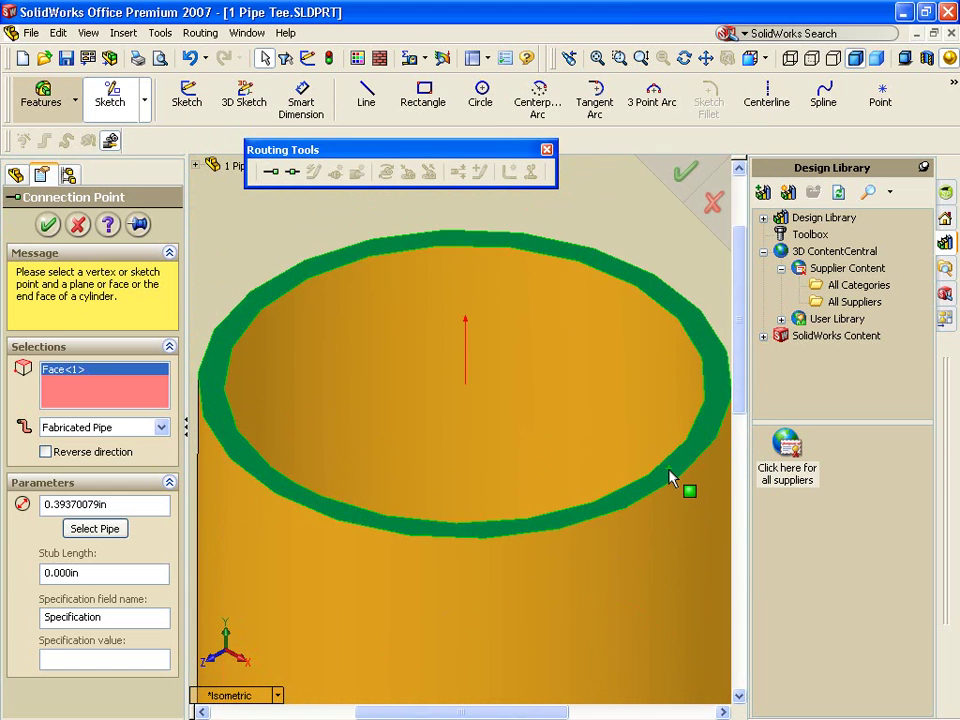
{"action": "left_click", "coordinate": [47, 225]}
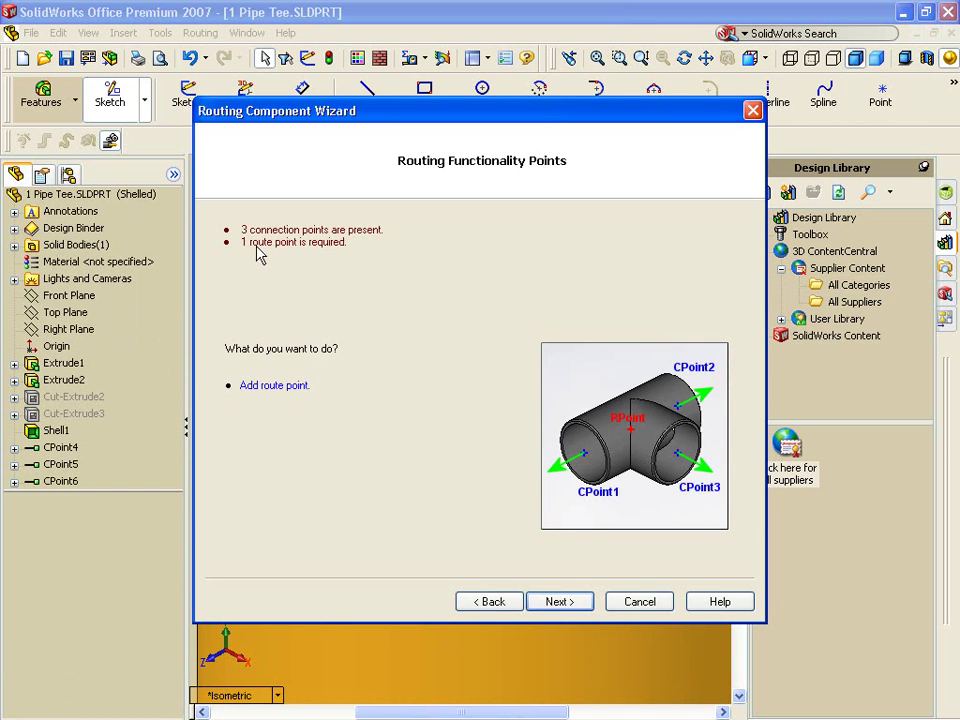
Step: Add route point RPoint2 at the tee's model origin
{"action": "left_click", "coordinate": [272, 388]}
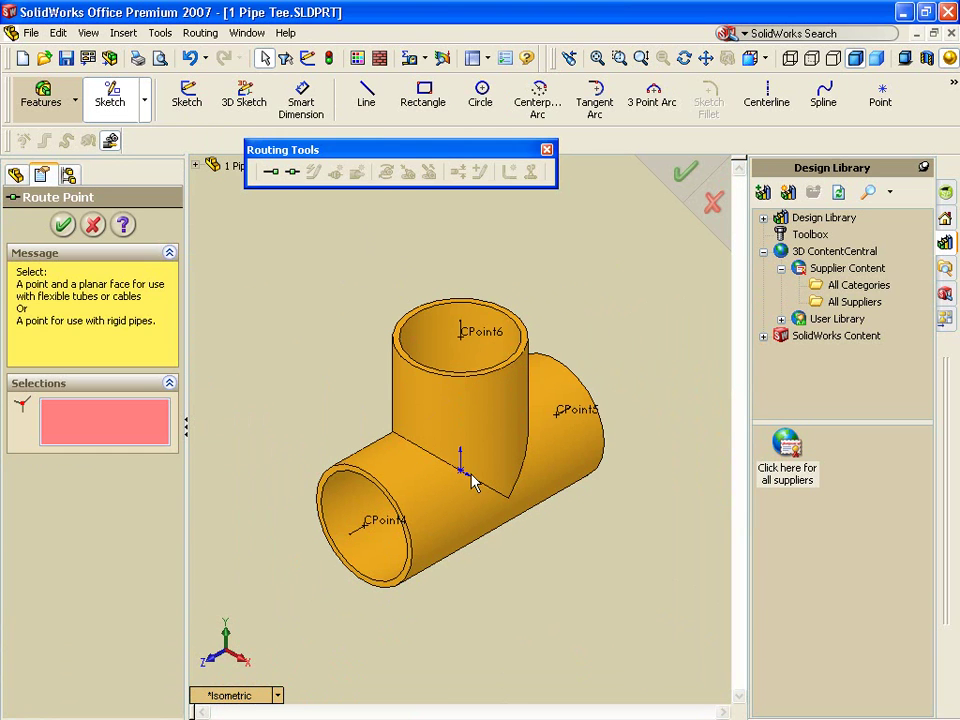
{"action": "left_click", "coordinate": [461, 470]}
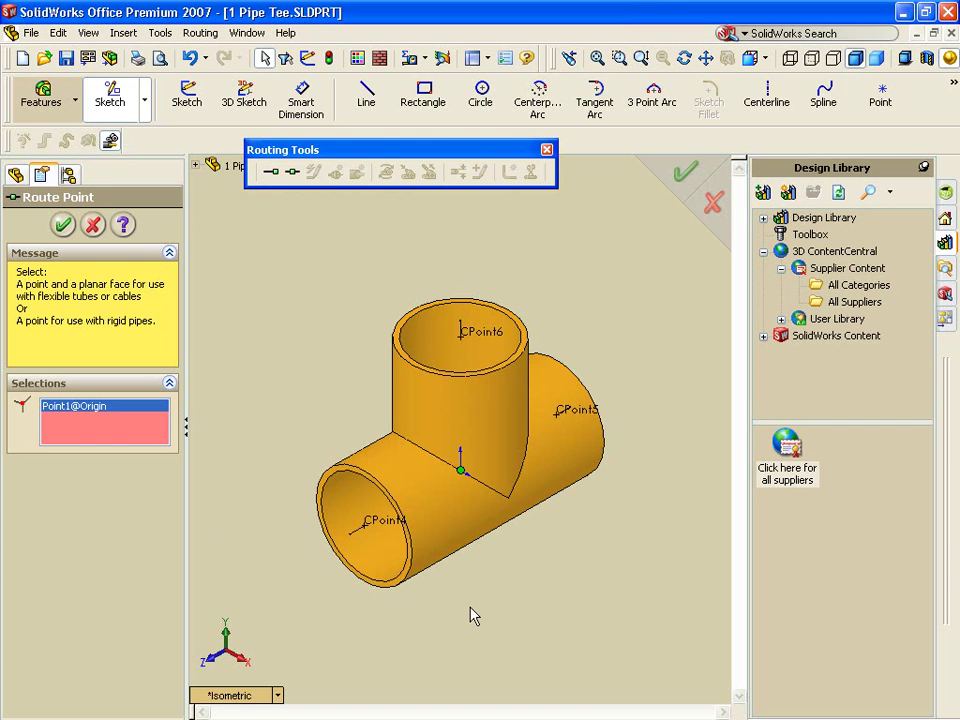
{"action": "left_click", "coordinate": [62, 225]}
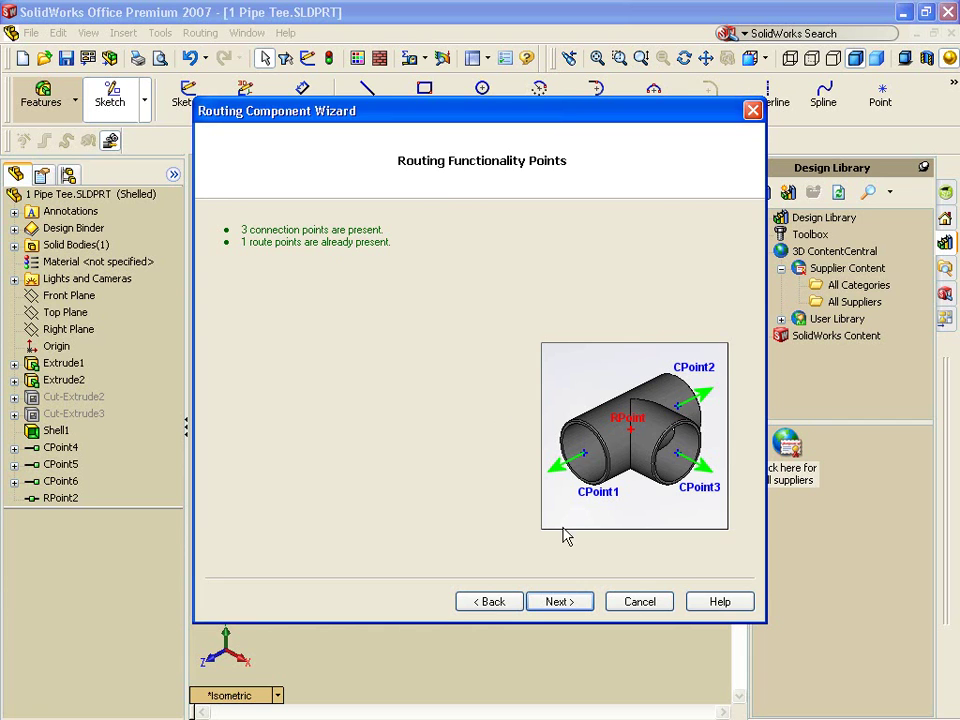
Step: Pass Routing Geometry and Validity Check, set IsogenSkey to ELBW, and proceed to saving
{"action": "left_click", "coordinate": [572, 606]}
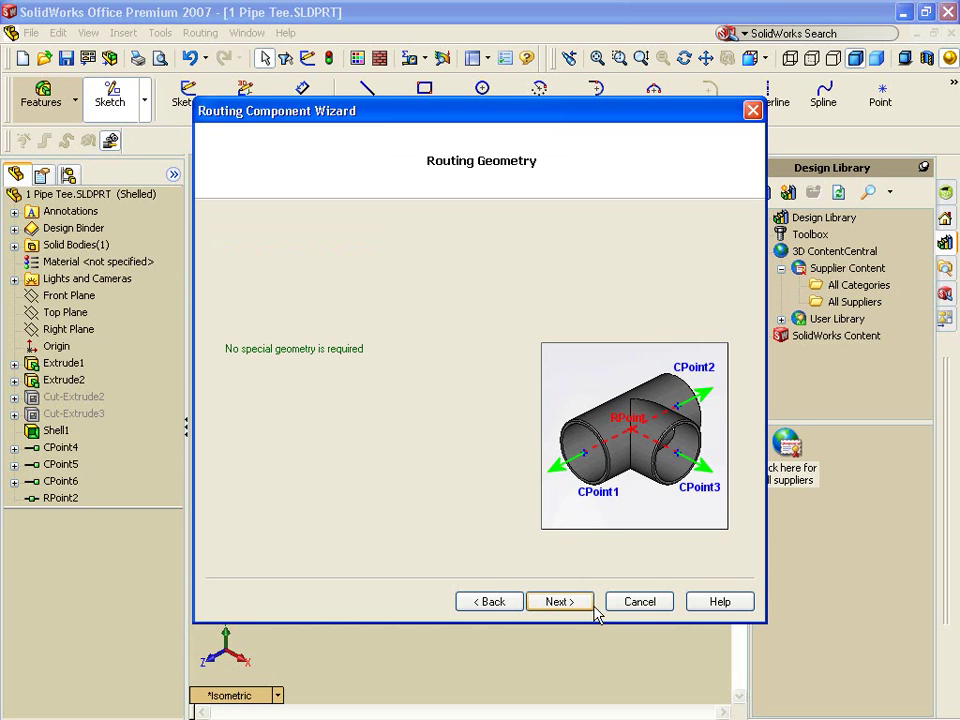
{"action": "left_click", "coordinate": [594, 609]}
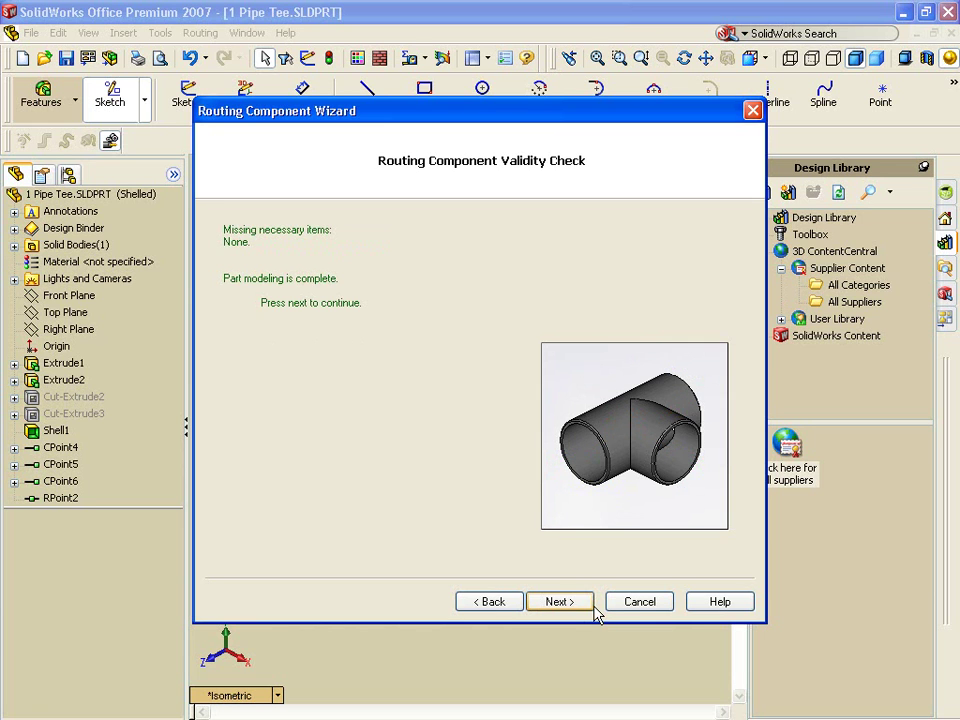
{"action": "left_click", "coordinate": [594, 609]}
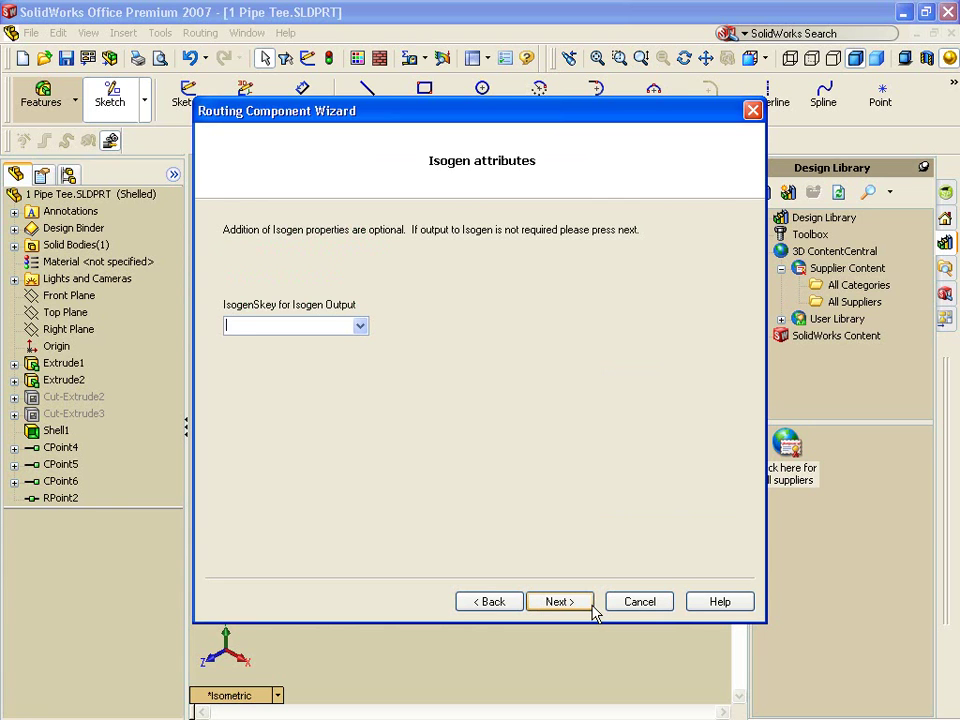
{"action": "left_click", "coordinate": [360, 327]}
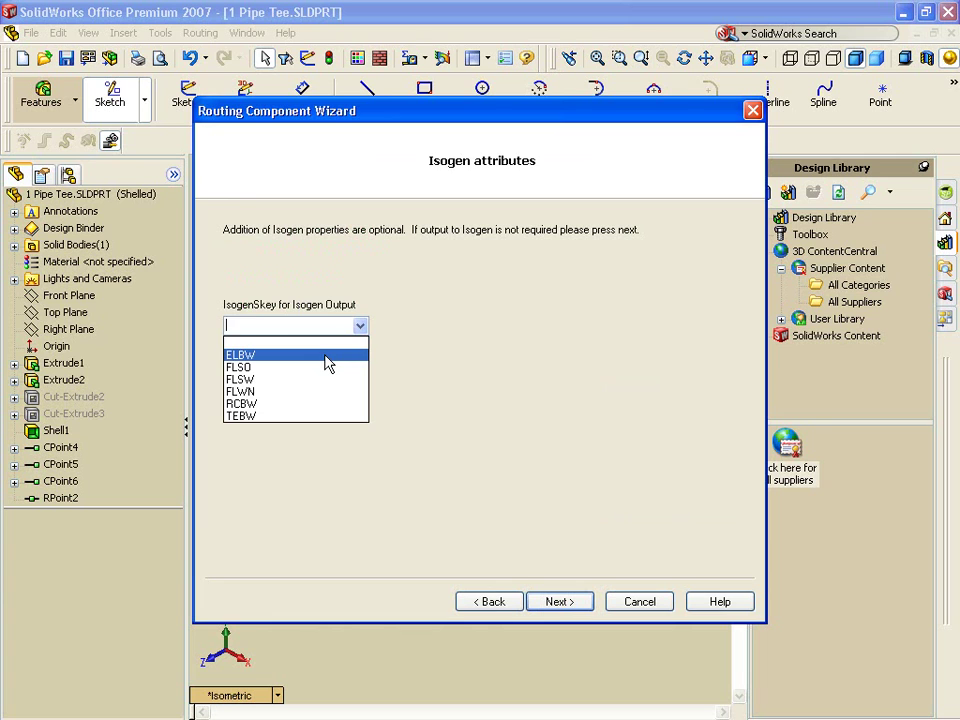
{"action": "left_click", "coordinate": [325, 356]}
{"action": "left_click", "coordinate": [264, 326]}
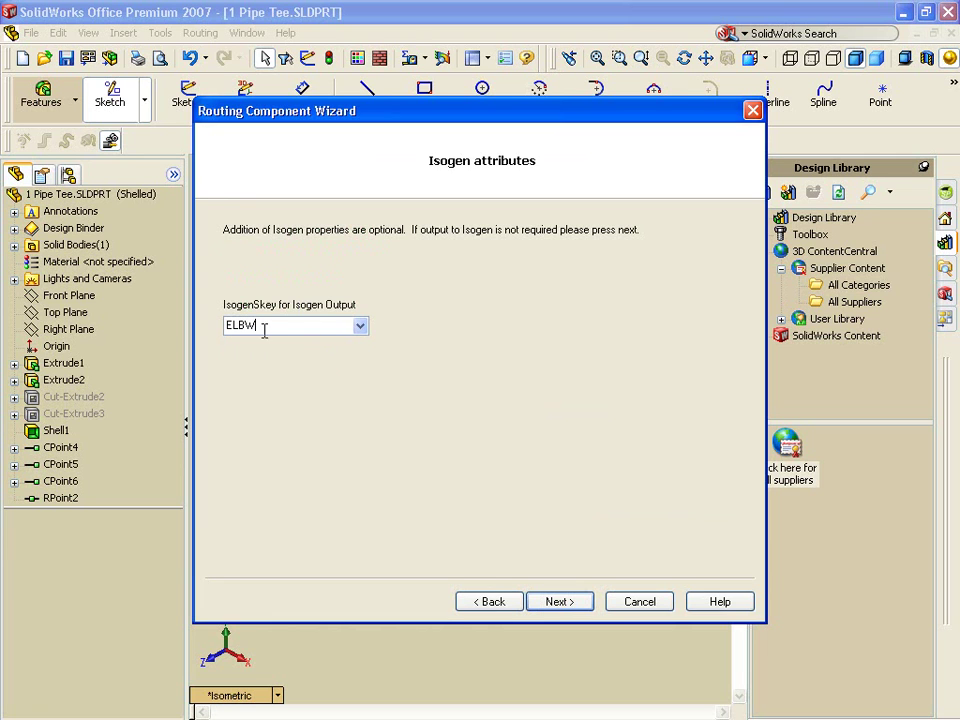
{"action": "left_click", "coordinate": [556, 601]}
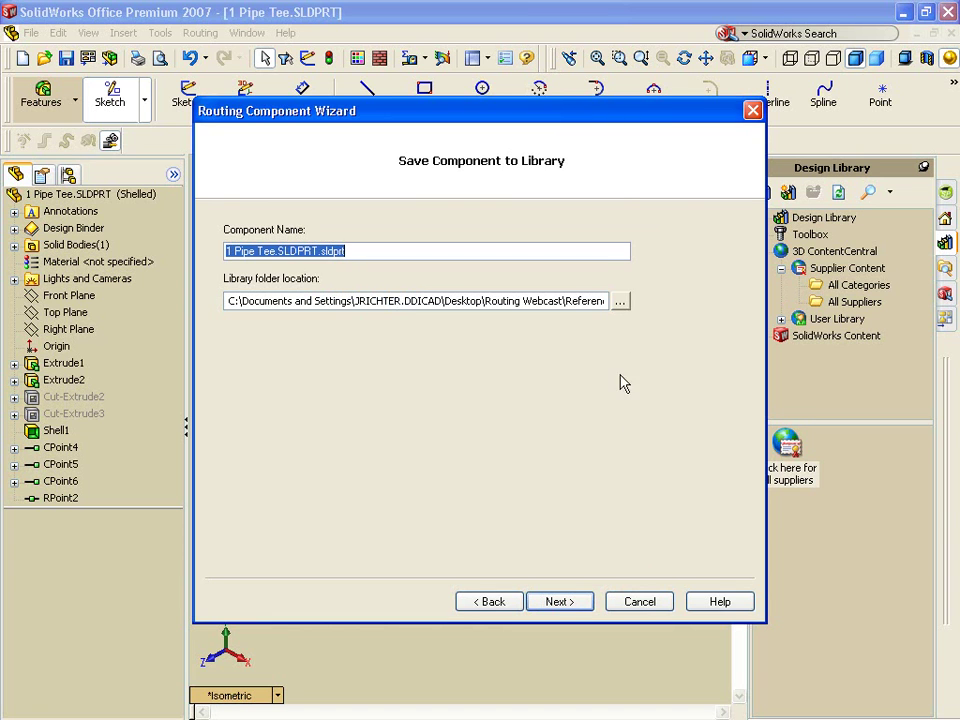
Step: Save the 1 Pipe Tee into the Reference File for Routing folder, replacing the existing library file
{"action": "left_click", "coordinate": [620, 302]}
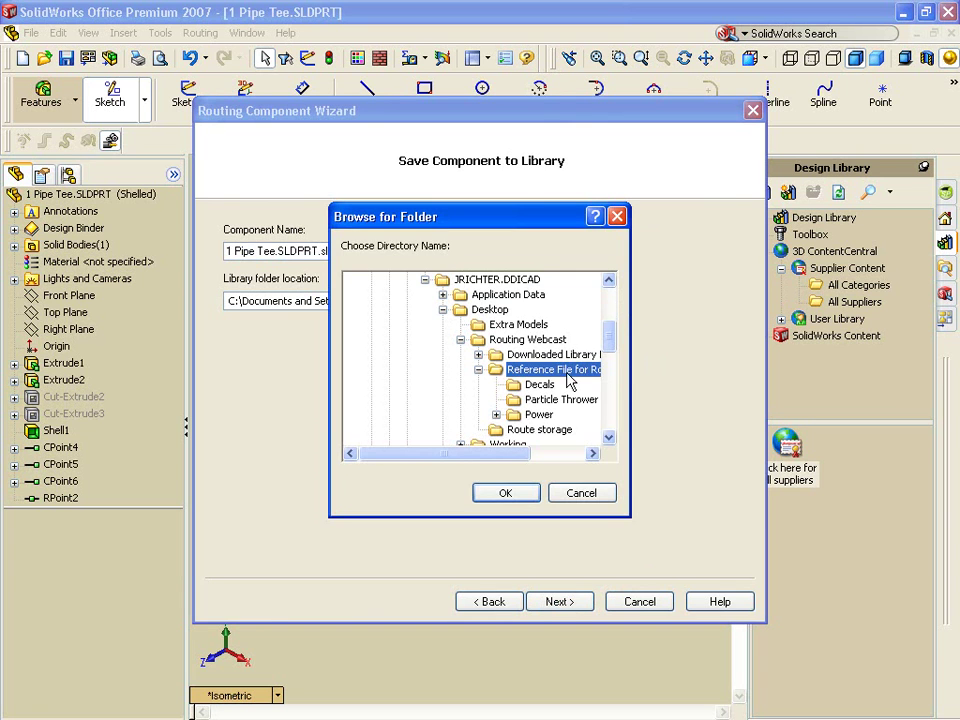
{"action": "left_click", "coordinate": [508, 494]}
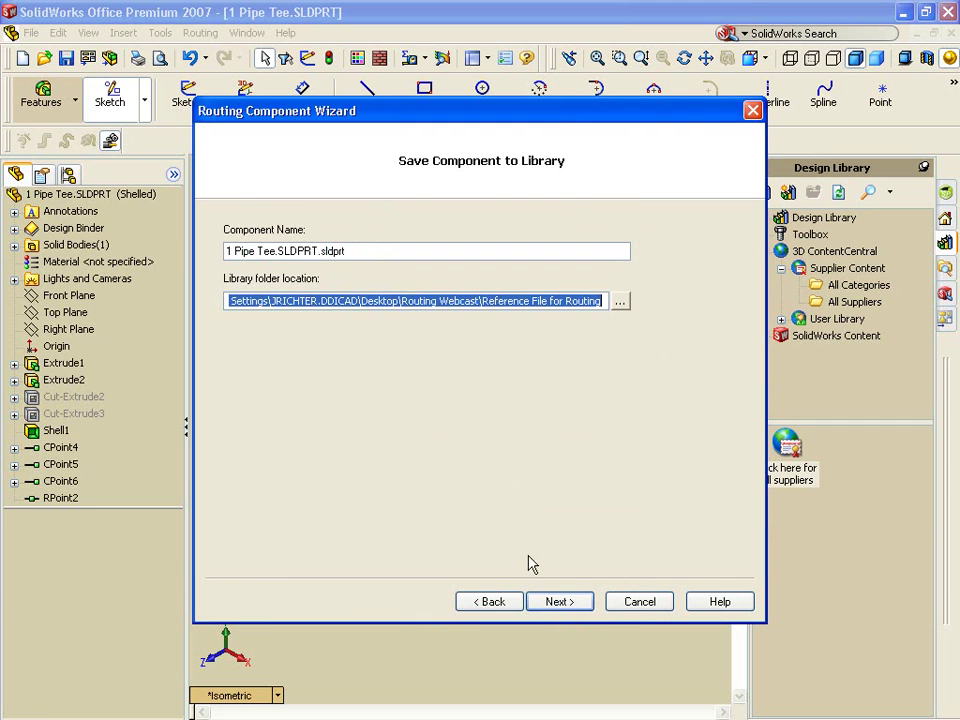
{"action": "left_click", "coordinate": [560, 602]}
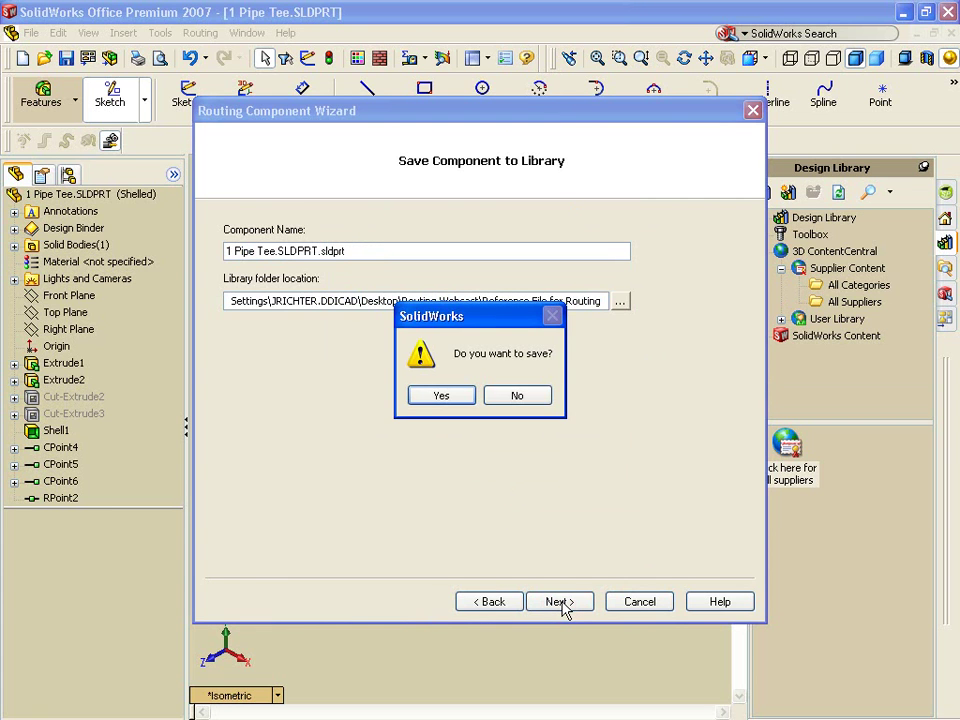
{"action": "left_click", "coordinate": [441, 396]}
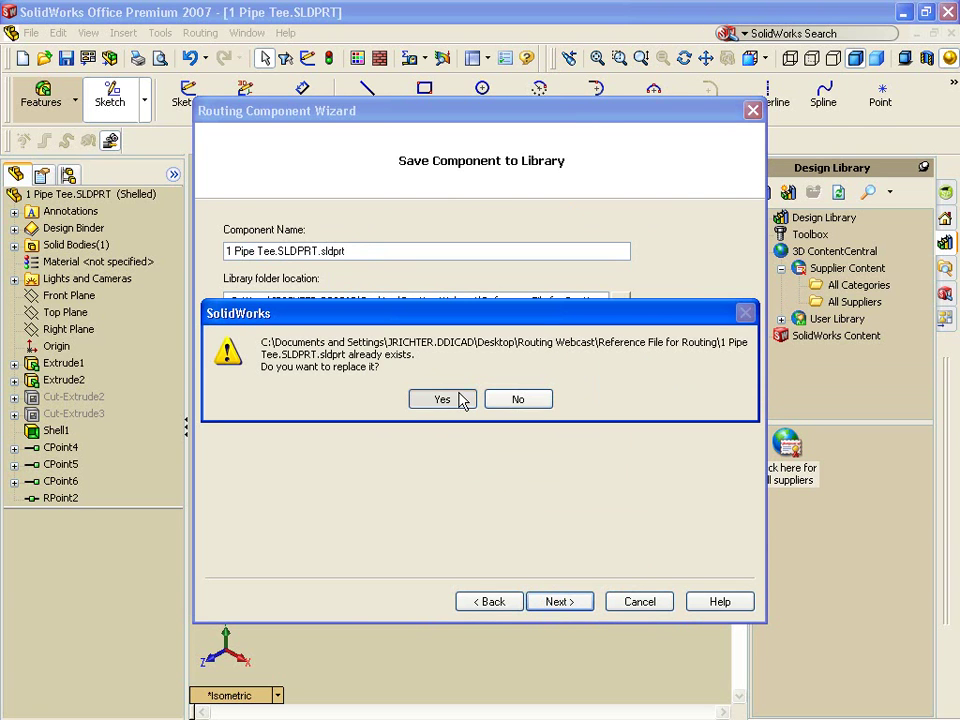
{"action": "left_click", "coordinate": [459, 400]}
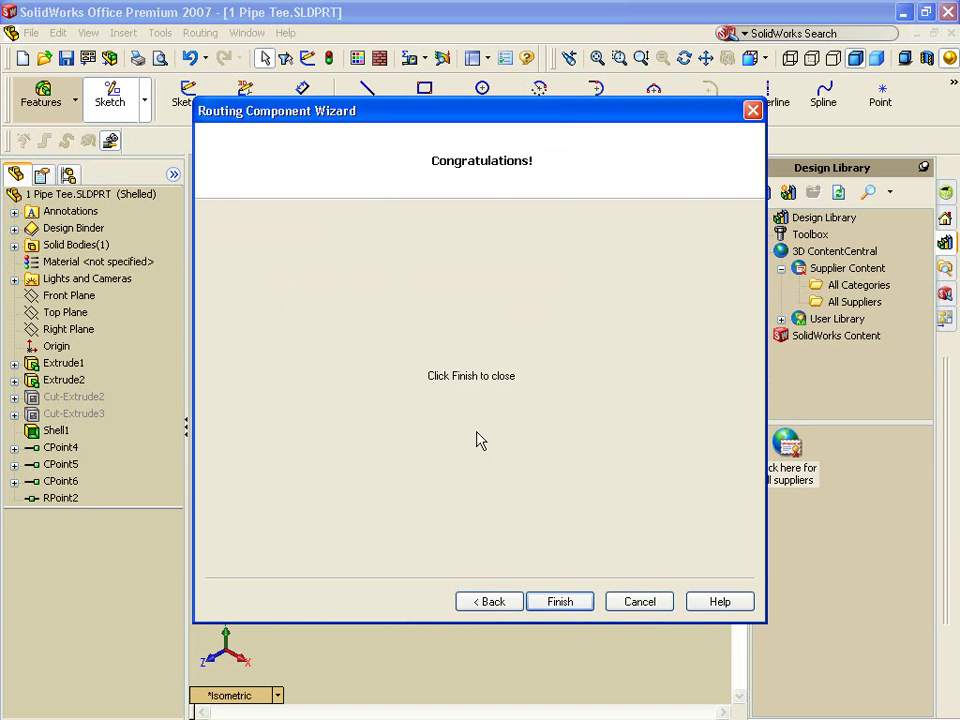
{"action": "left_click", "coordinate": [561, 602]}
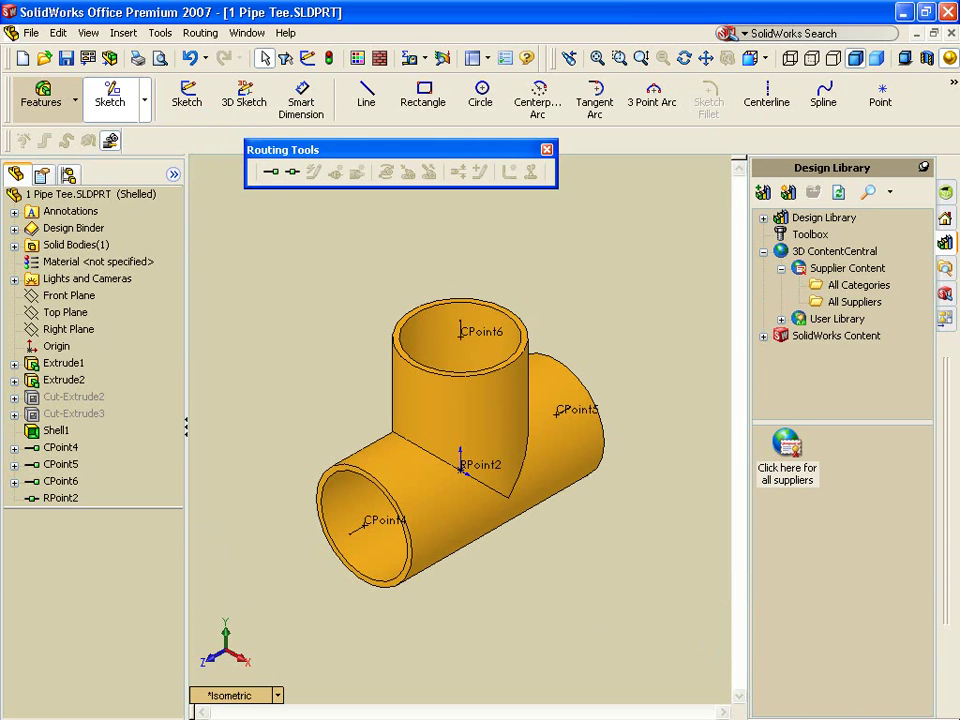
Step: Open 2 KGE08-02_KGE from File Explorer and orbit it to face its hex-nut end
{"action": "left_click", "coordinate": [948, 268]}
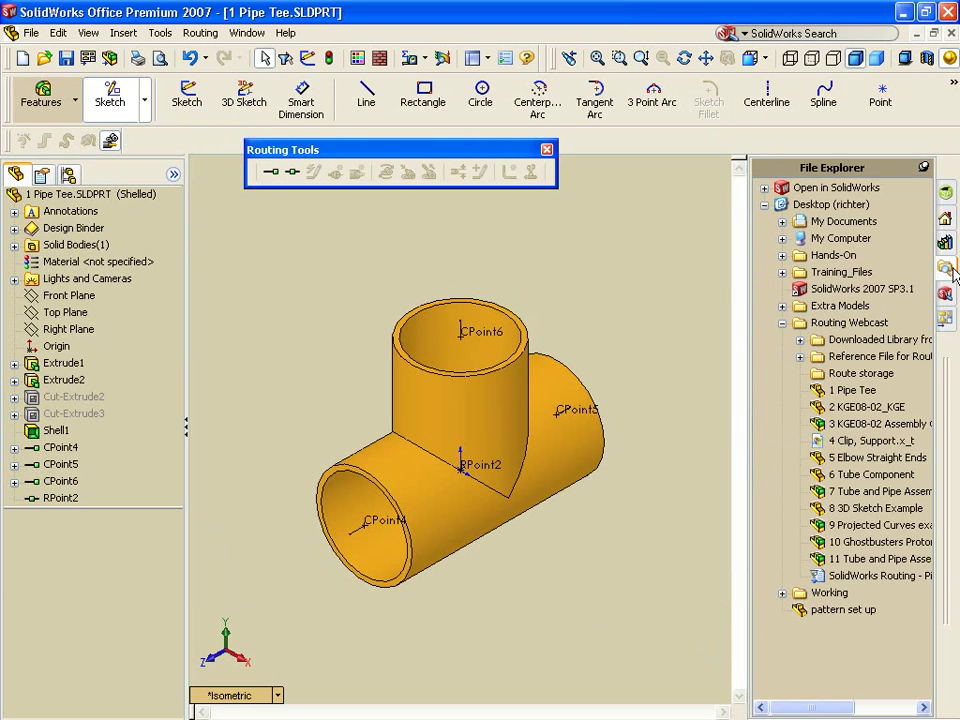
{"action": "double_click", "coordinate": [866, 407]}
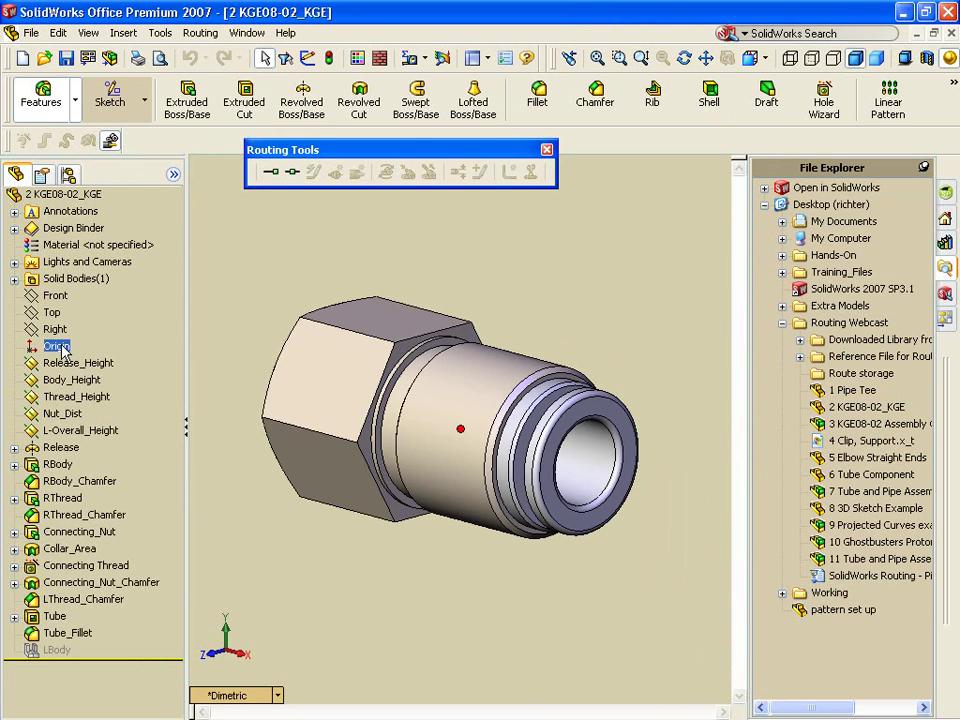
{"action": "middle_click_drag", "start_coordinate": [250, 350], "coordinate": [570, 410]}
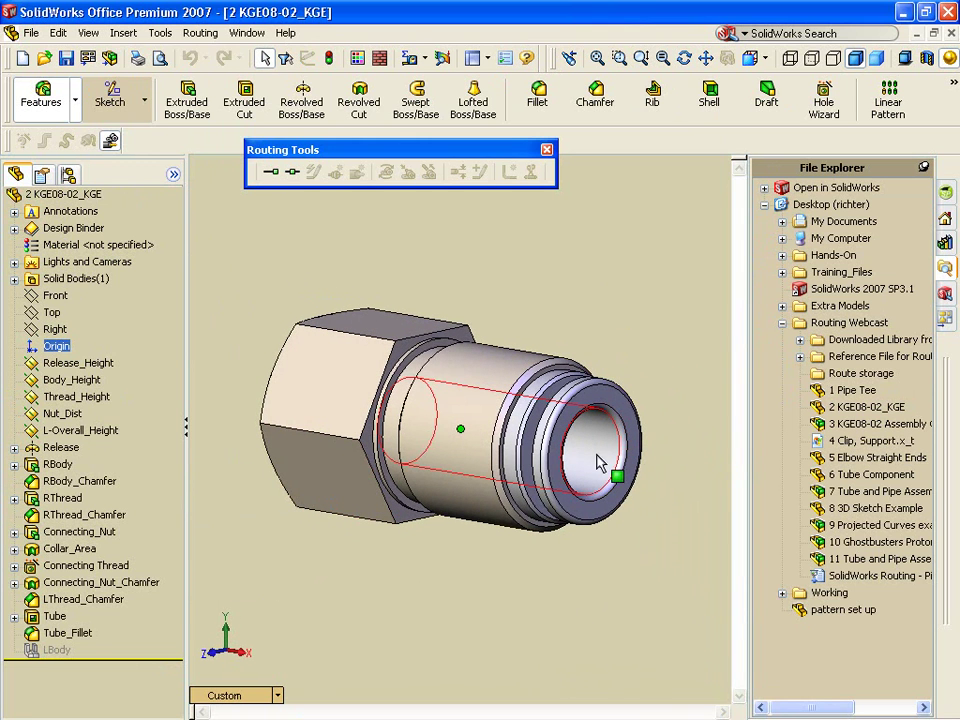
{"action": "middle_click_drag", "start_coordinate": [519, 577], "coordinate": [665, 592]}
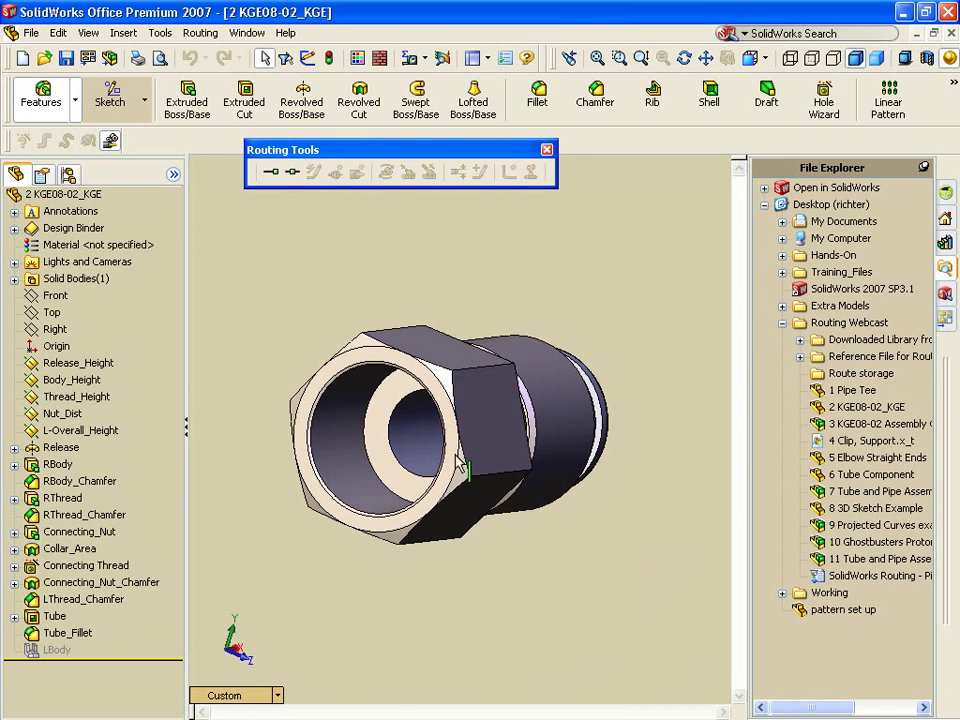
Step: Sketch a point at the bore centre on the hex-nut end face, saved as Sketch1
{"action": "right_click", "coordinate": [392, 402]}
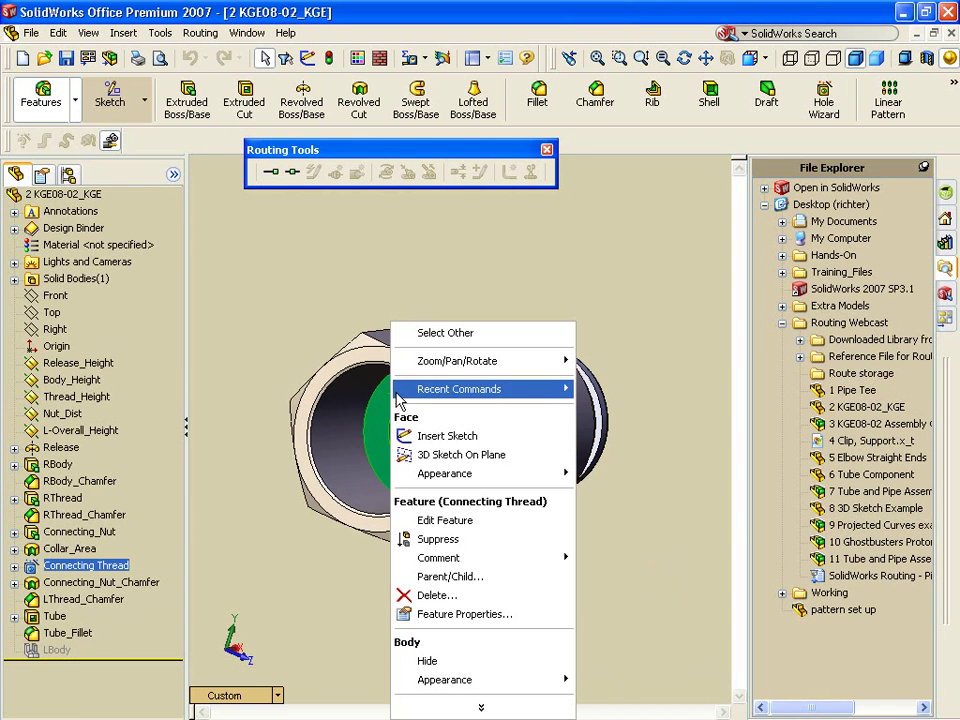
{"action": "left_click", "coordinate": [393, 434]}
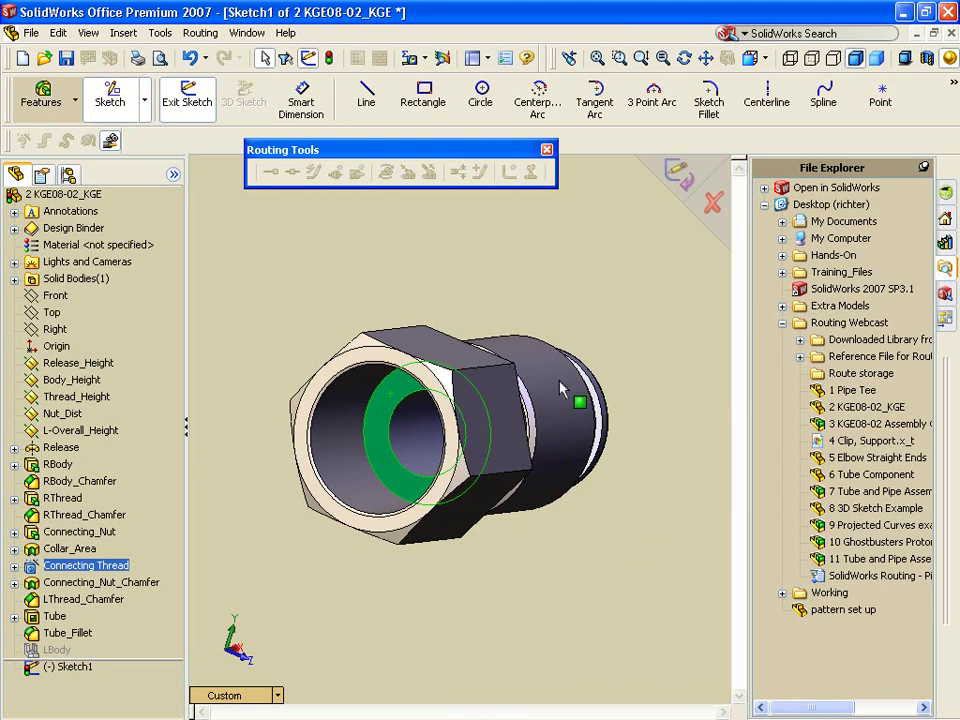
{"action": "left_click", "coordinate": [881, 98]}
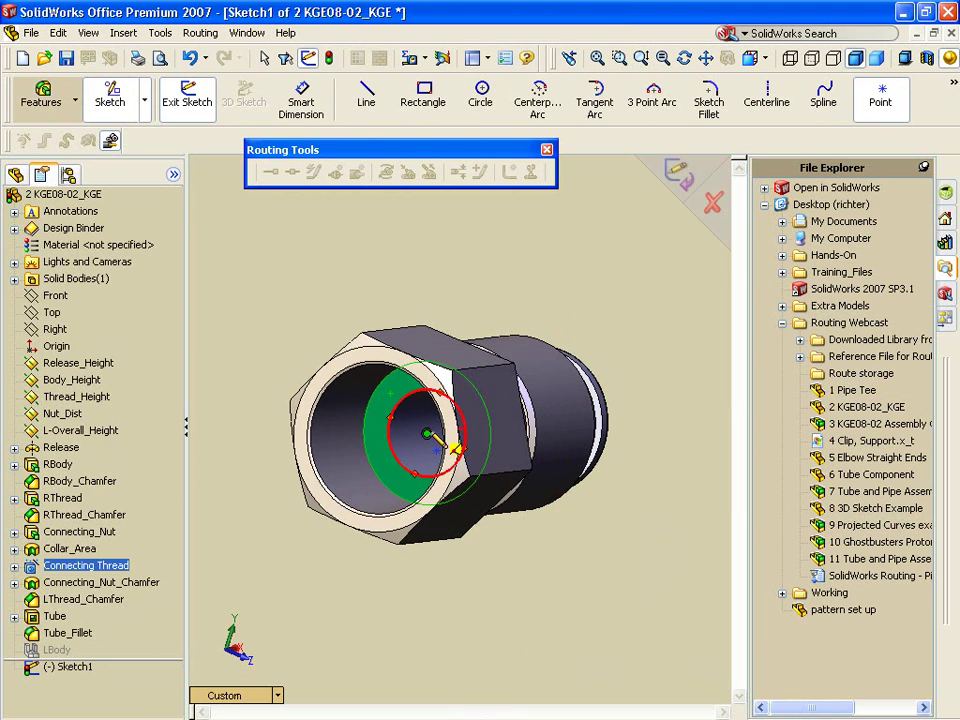
{"action": "left_click", "coordinate": [427, 435]}
{"action": "left_click", "coordinate": [673, 180]}
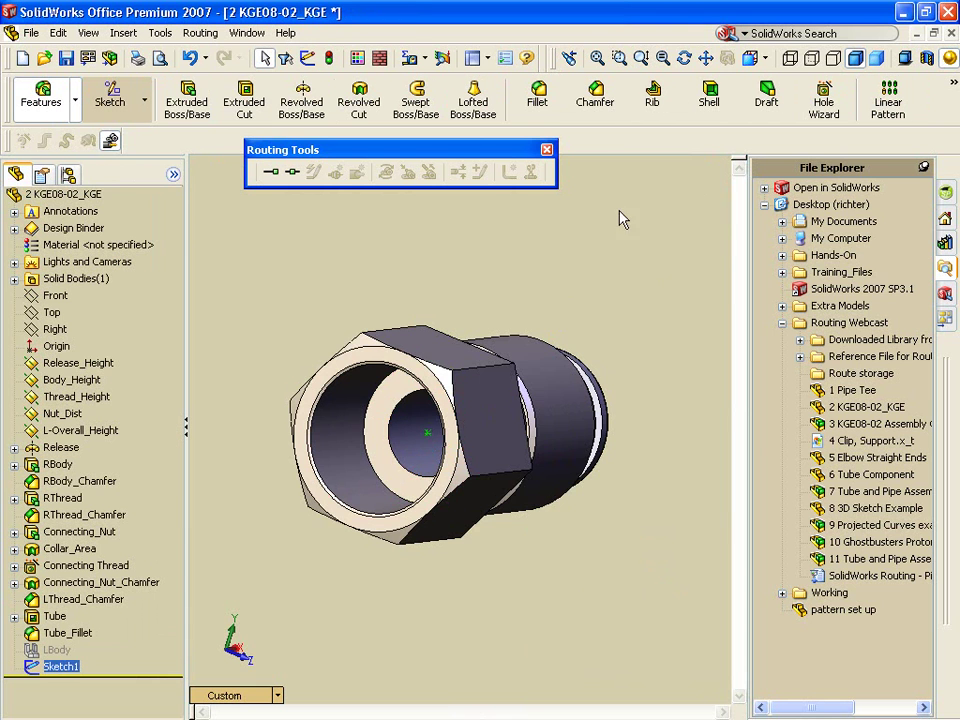
Step: Orbit the fitting round to its tube end and bring up the Routing menu
{"action": "middle_click_drag", "start_coordinate": [452, 170], "coordinate": [528, 240]}
{"action": "key", "text": "Escape"}
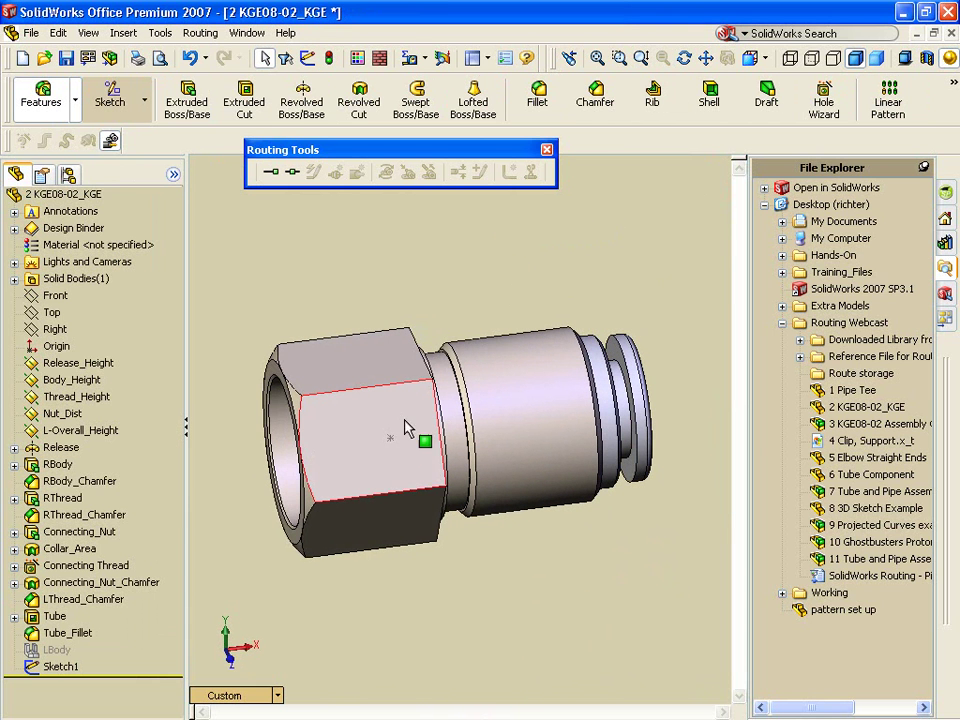
{"action": "left_click", "coordinate": [460, 429]}
{"action": "middle_click_drag", "start_coordinate": [427, 320], "coordinate": [480, 300]}
{"action": "key", "text": "Escape"}
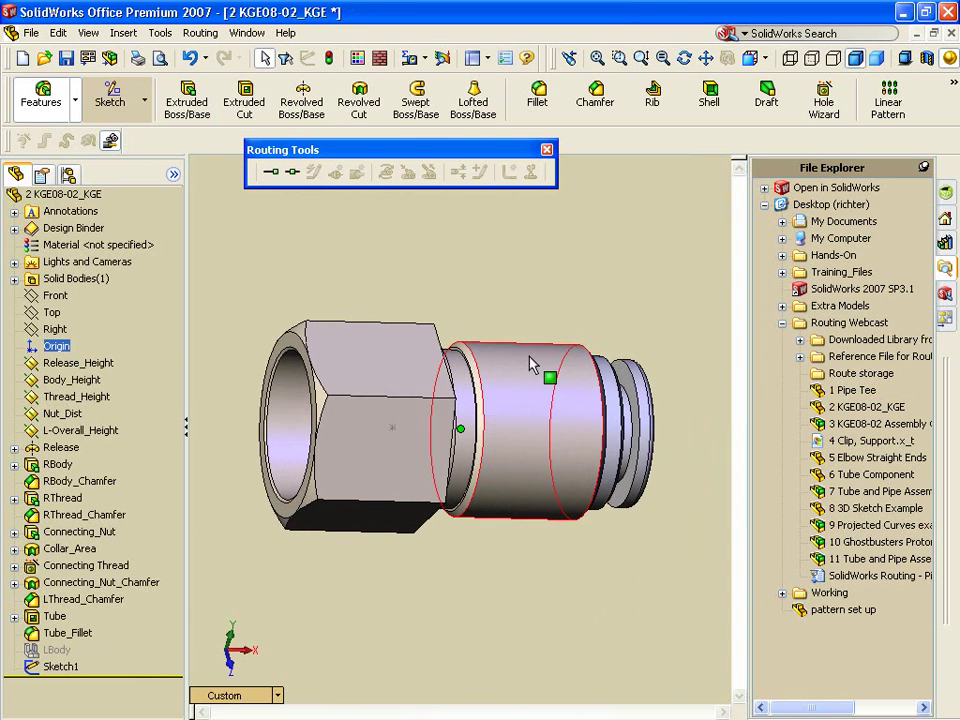
{"action": "mouse_move", "coordinate": [462, 442]}
{"action": "middle_mouse_down"}
{"action": "mouse_move", "coordinate": [430, 440]}
{"action": "mouse_move", "coordinate": [472, 435]}
{"action": "middle_mouse_up"}
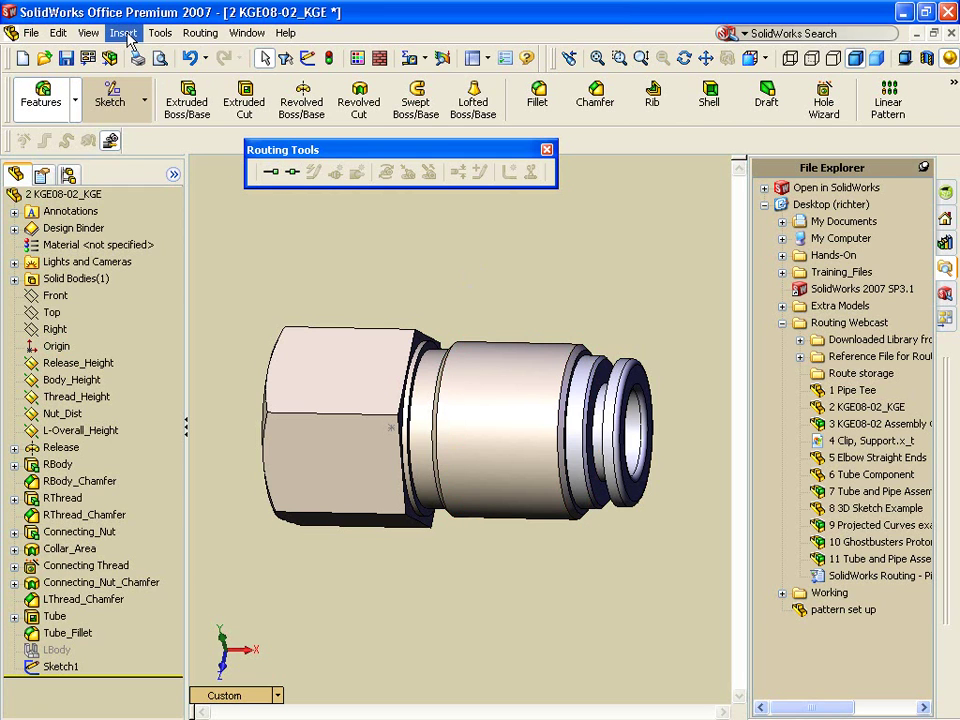
{"action": "left_click", "coordinate": [198, 33]}
Step: Launch the Routing Component Wizard and choose Tube Flange as the component type
{"action": "mouse_move", "coordinate": [265, 132]}
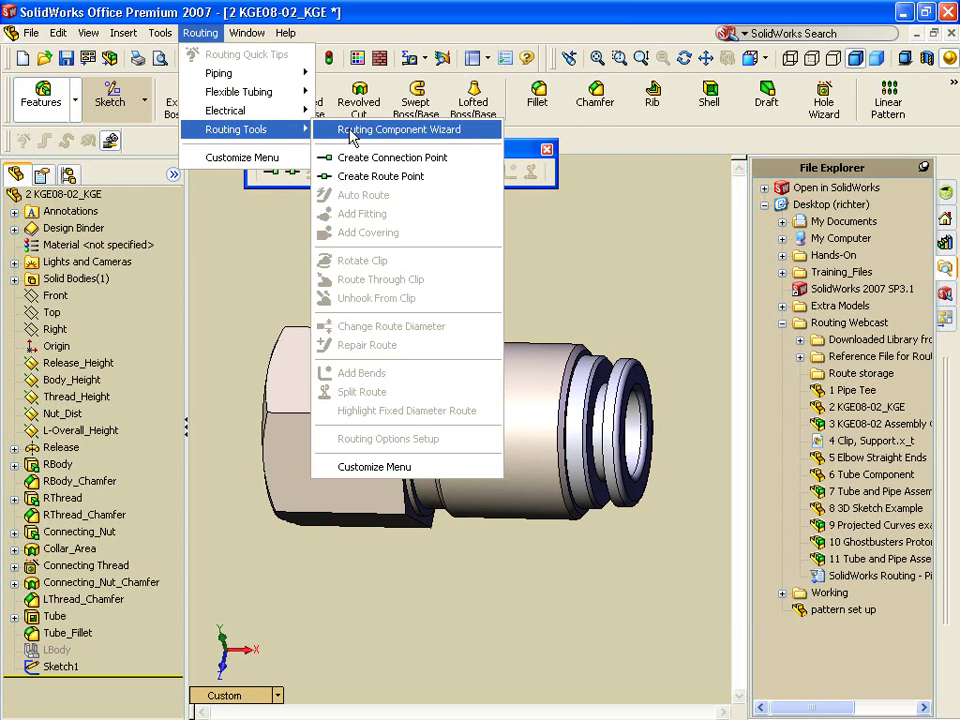
{"action": "left_click", "coordinate": [356, 134]}
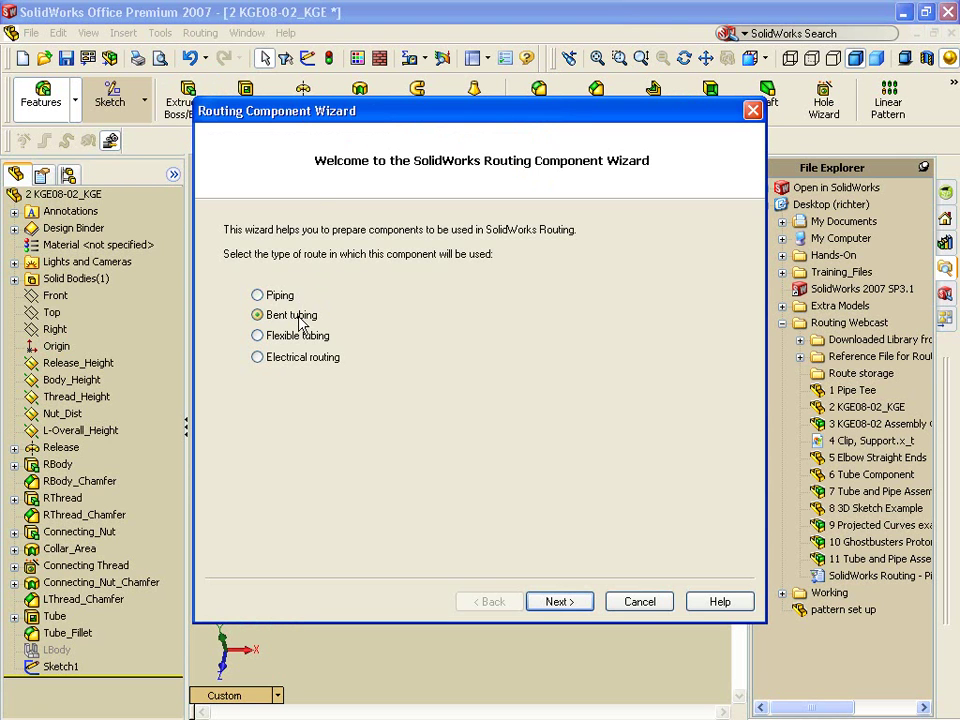
{"action": "left_click", "coordinate": [558, 601]}
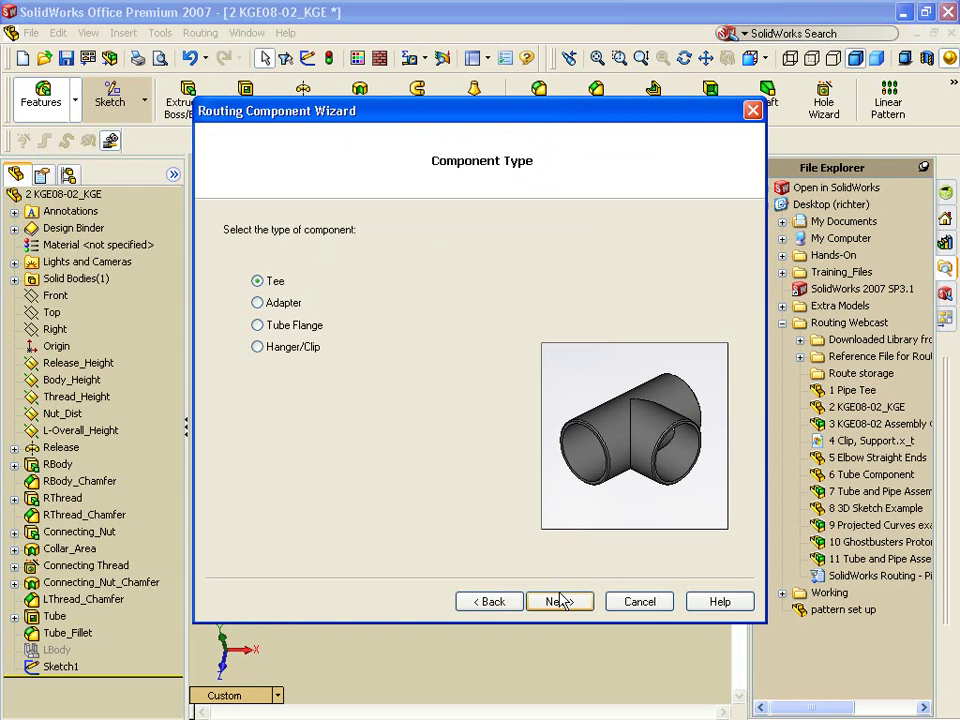
{"action": "left_click", "coordinate": [296, 329]}
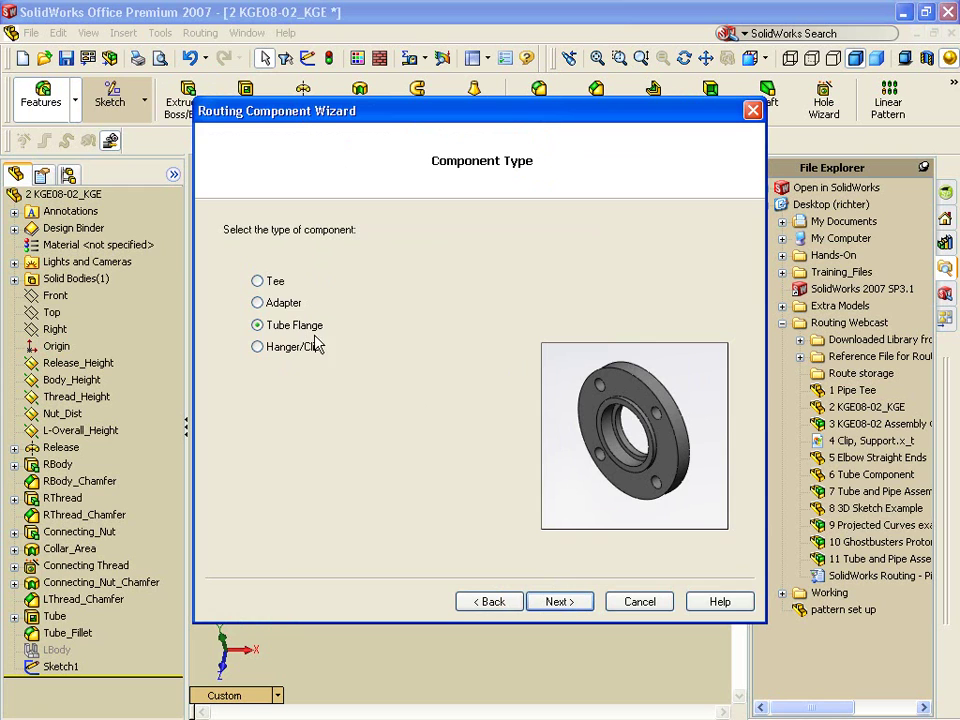
{"action": "left_click", "coordinate": [556, 602]}
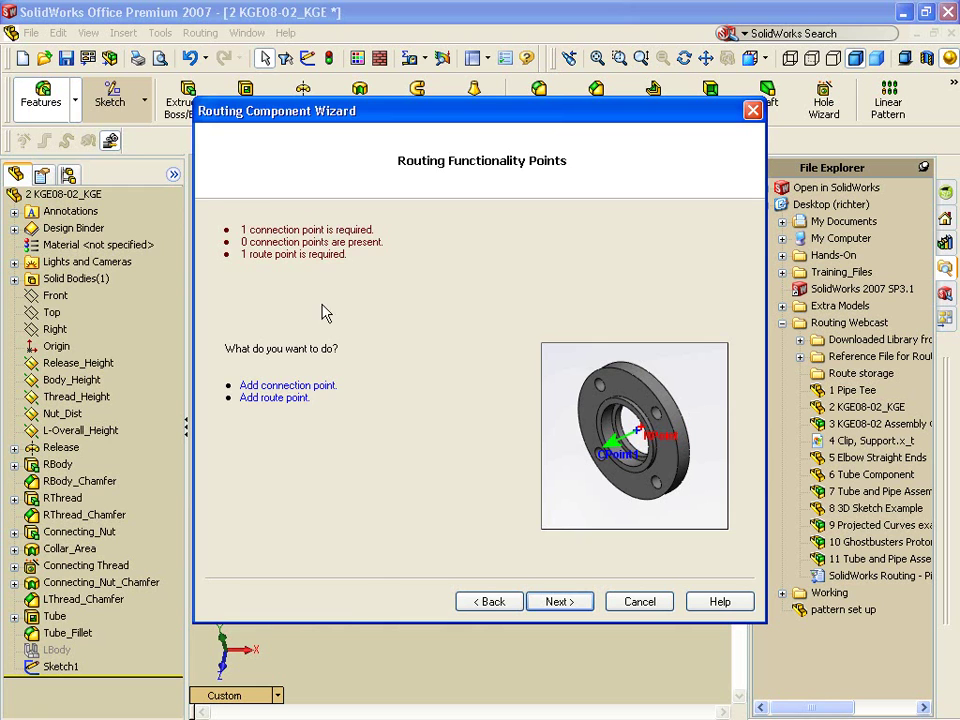
Step: Add connection point CPoint1 from the origin point and tube end face, then begin a route point
{"action": "left_click", "coordinate": [317, 387]}
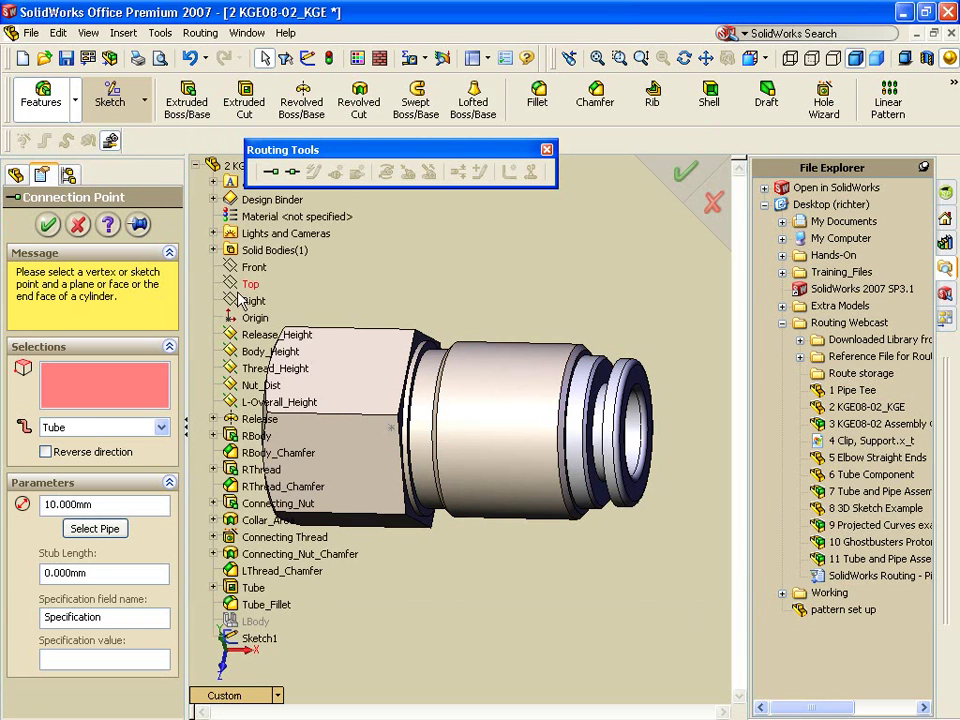
{"action": "left_click", "coordinate": [457, 429]}
{"action": "middle_click_drag", "start_coordinate": [355, 235], "coordinate": [473, 305]}
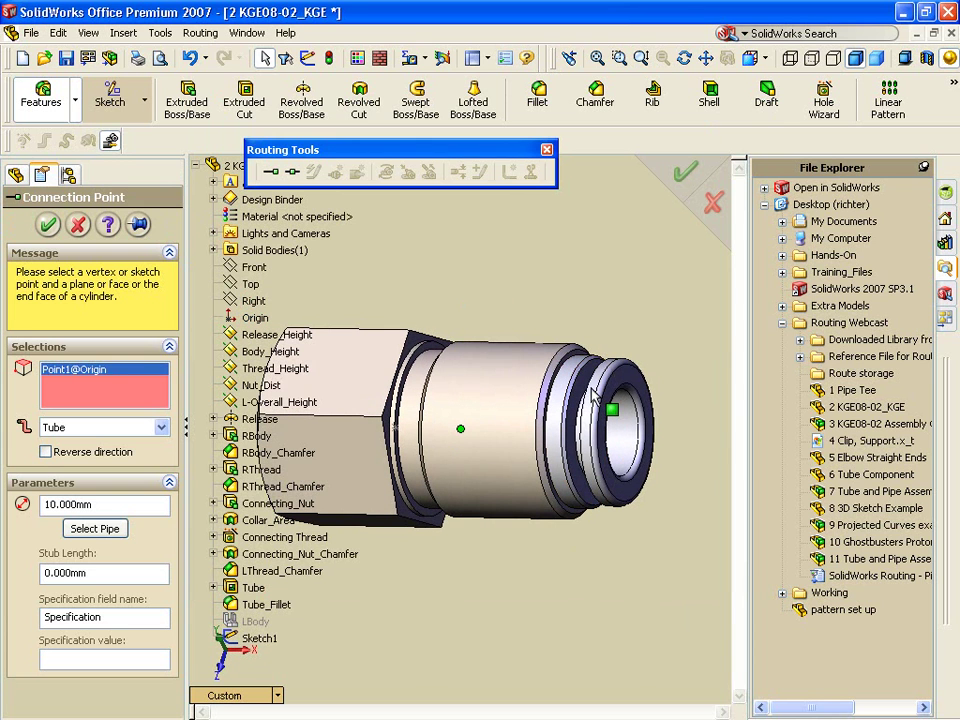
{"action": "left_click", "coordinate": [643, 388]}
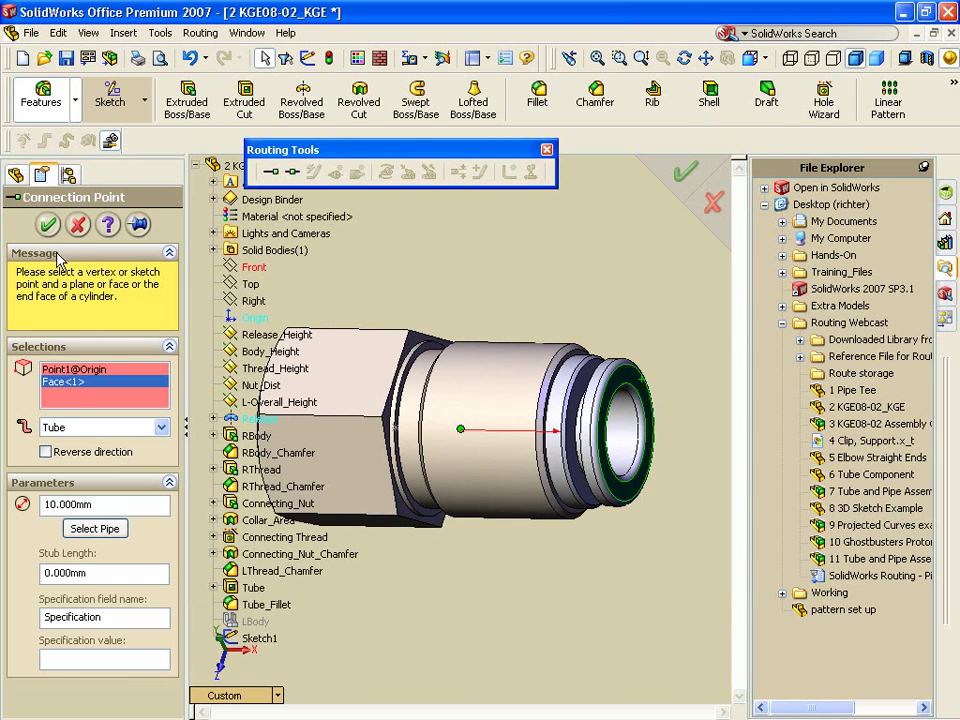
{"action": "left_click", "coordinate": [47, 224]}
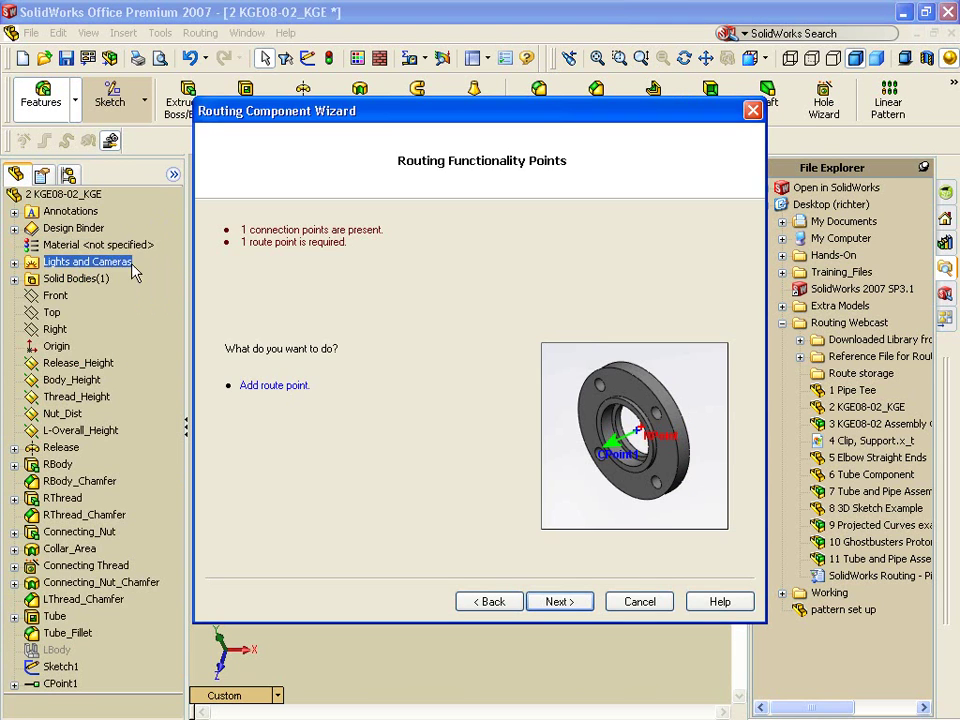
{"action": "left_click", "coordinate": [279, 386]}
{"action": "middle_click_drag", "start_coordinate": [540, 300], "coordinate": [585, 306]}
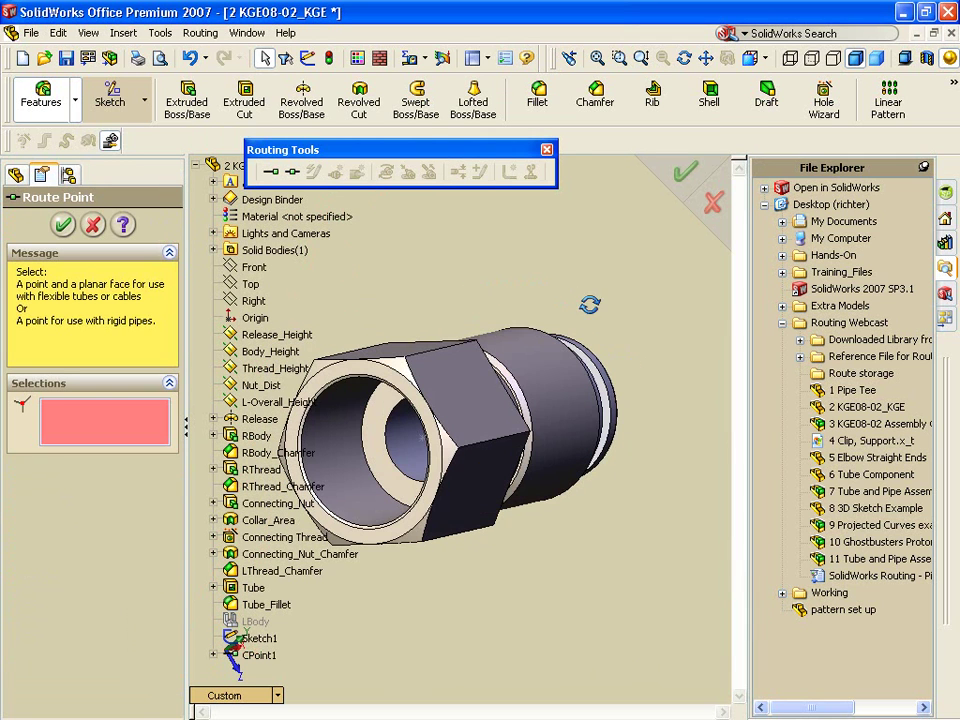
Step: Create route point RPoint1 from the bore-centre point and nut face, then advance to Mate References
{"action": "left_click", "coordinate": [421, 438]}
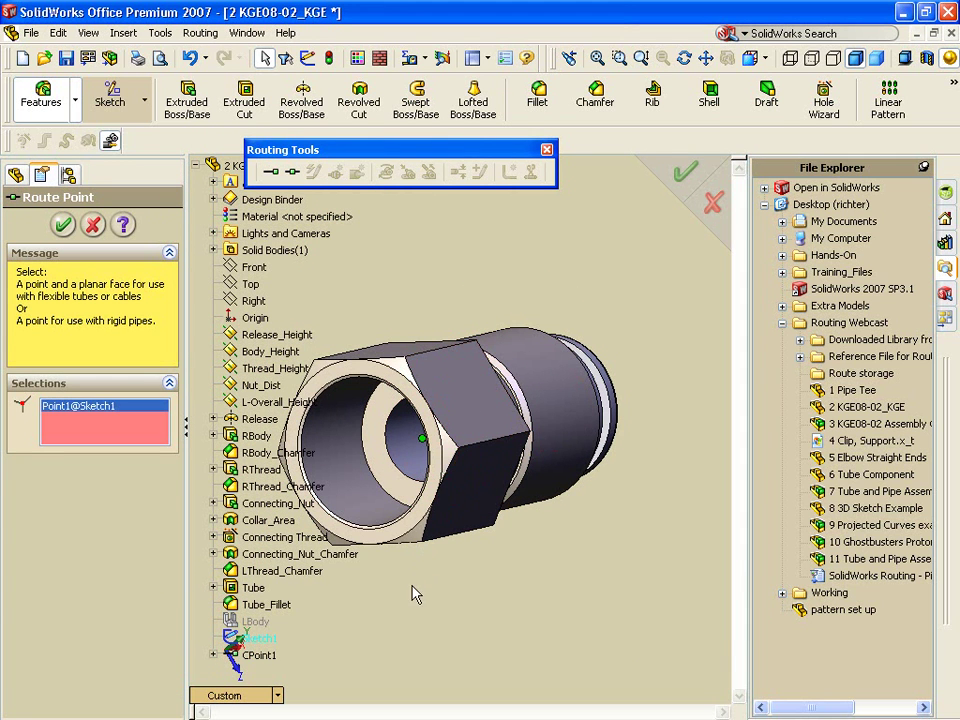
{"action": "left_click", "coordinate": [398, 492]}
{"action": "left_click", "coordinate": [64, 225]}
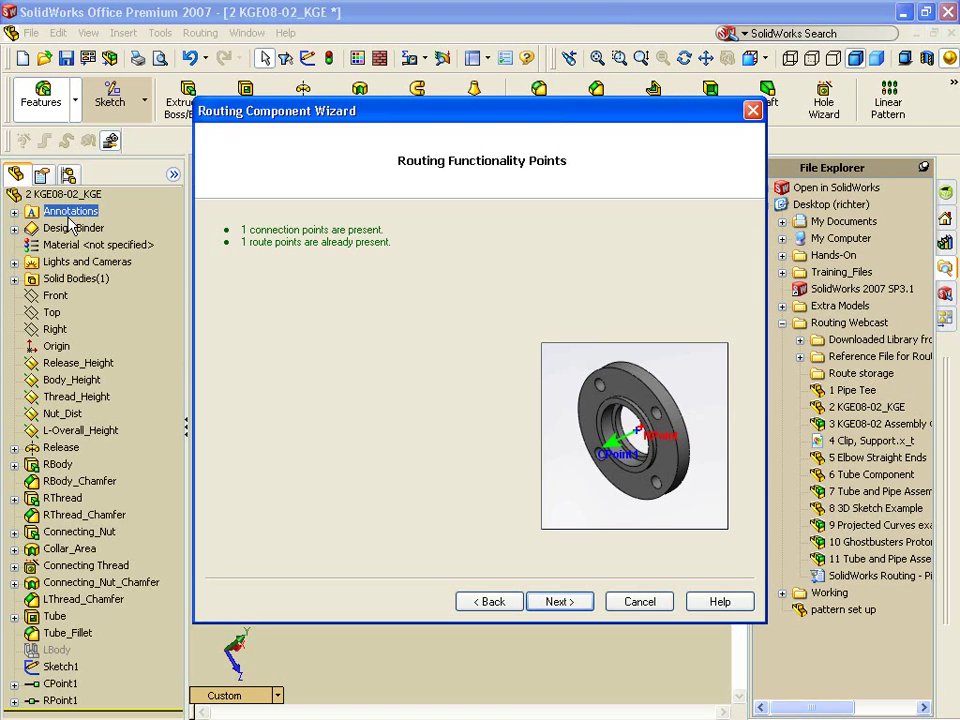
{"action": "left_click", "coordinate": [574, 604]}
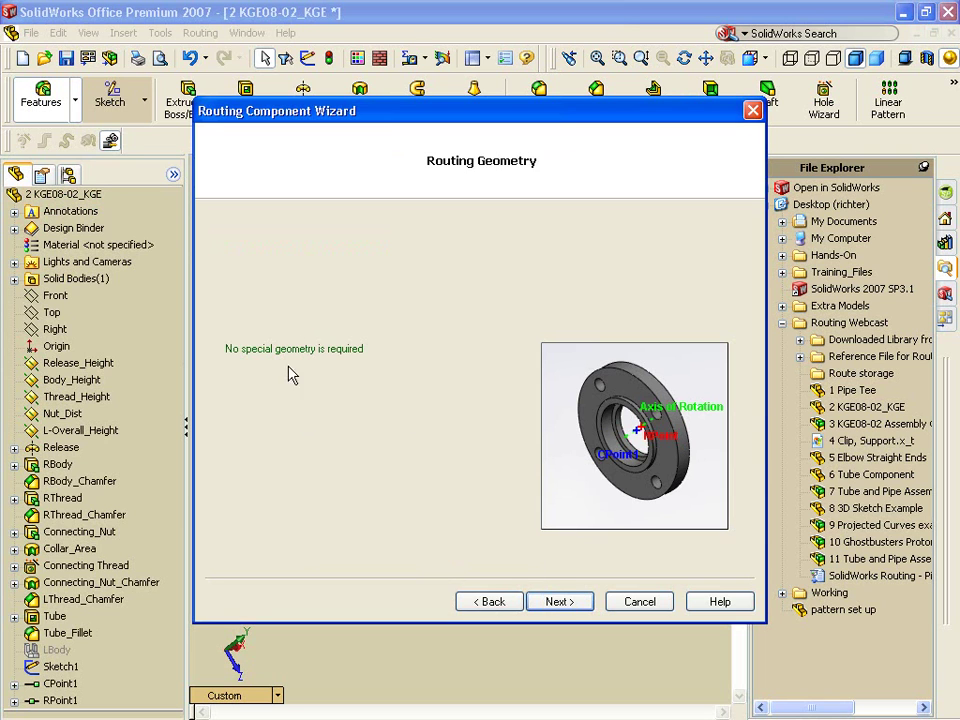
{"action": "left_click", "coordinate": [563, 604]}
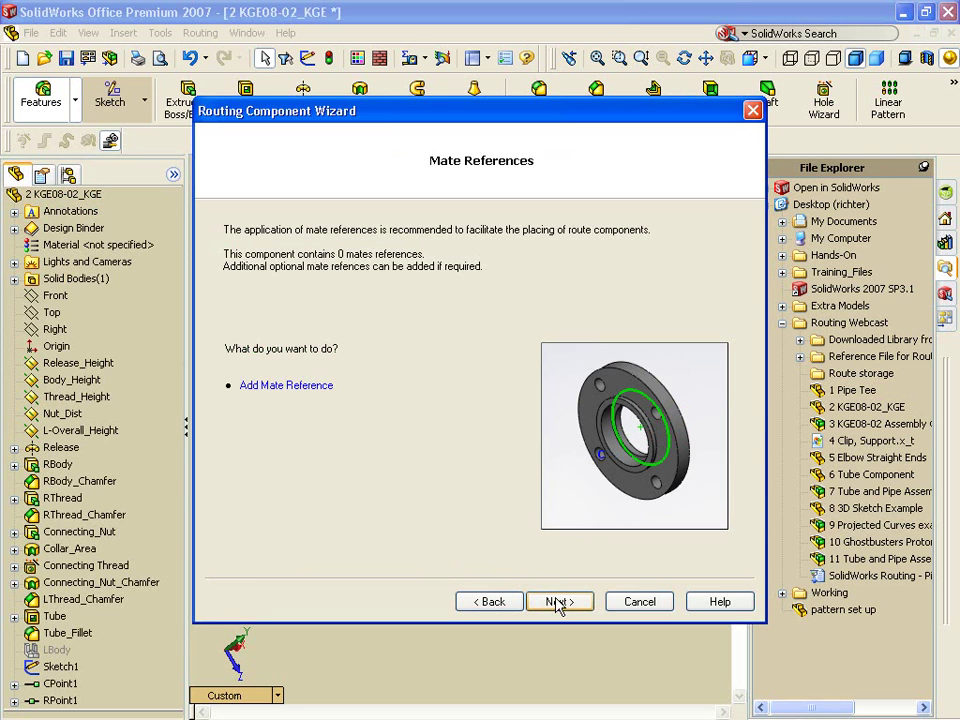
Step: Add a mate reference on the circular edge and pass the validity check and Isogen attributes
{"action": "left_click", "coordinate": [300, 386]}
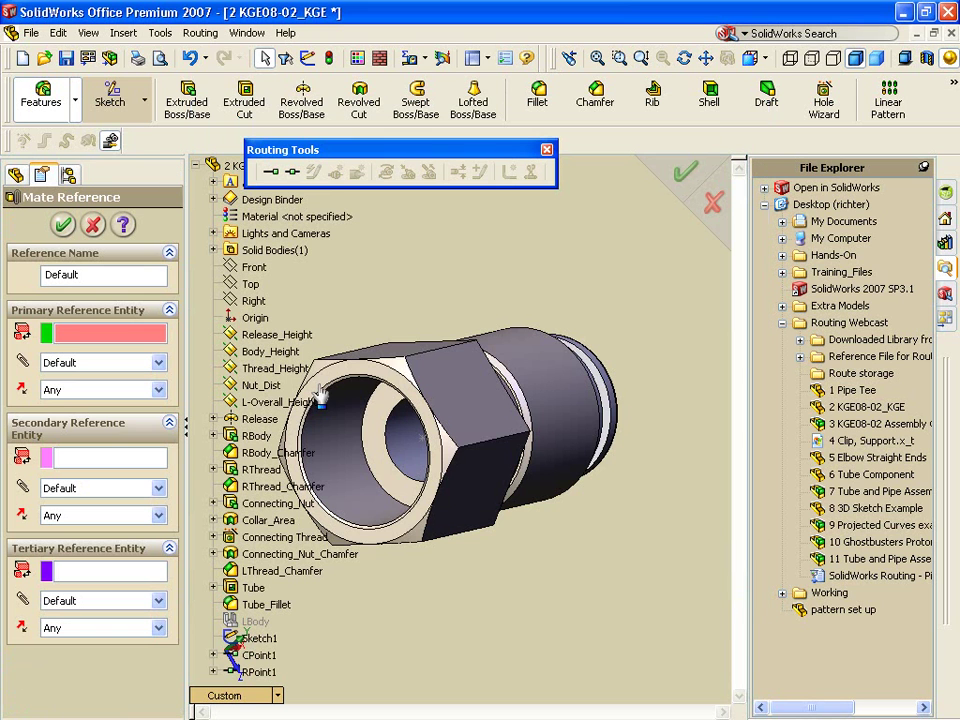
{"action": "left_click", "coordinate": [388, 503]}
{"action": "key", "text": "f"}
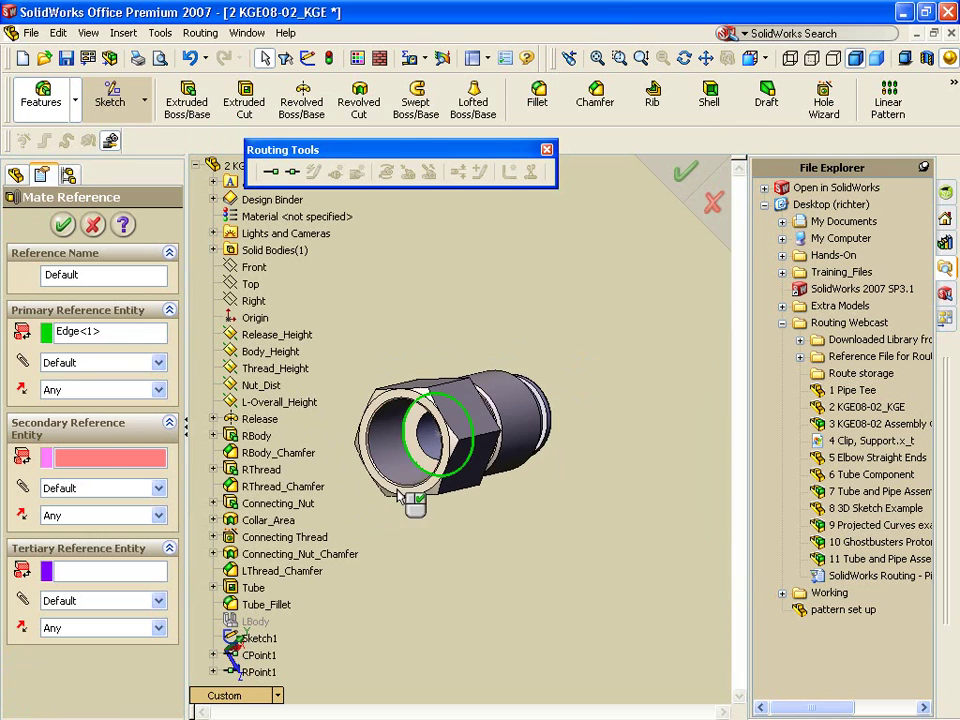
{"action": "left_click", "coordinate": [63, 224]}
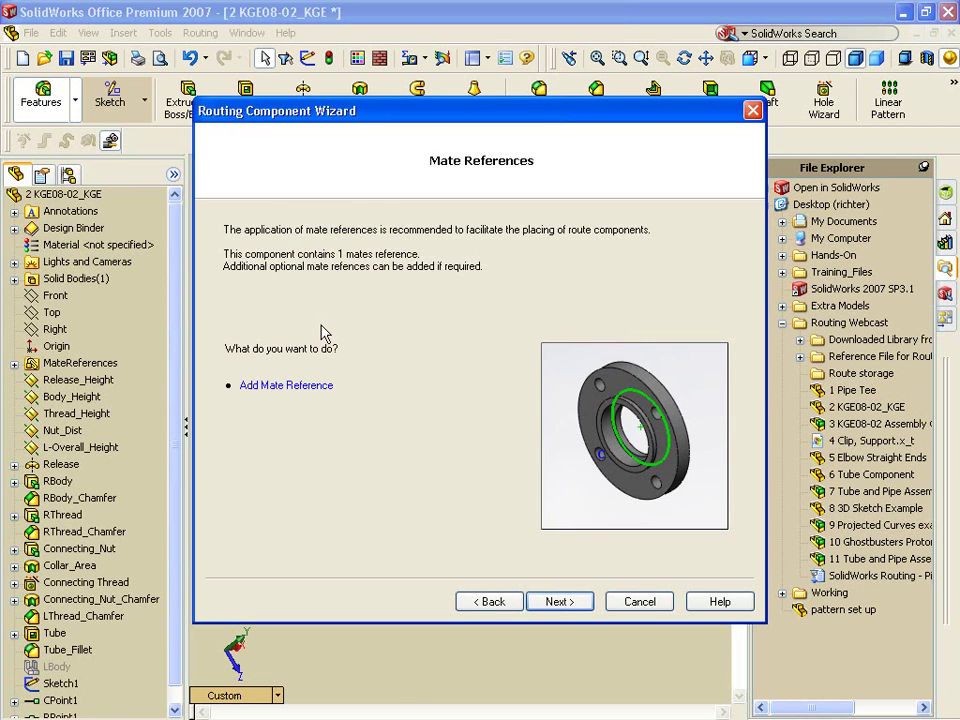
{"action": "left_click", "coordinate": [557, 602]}
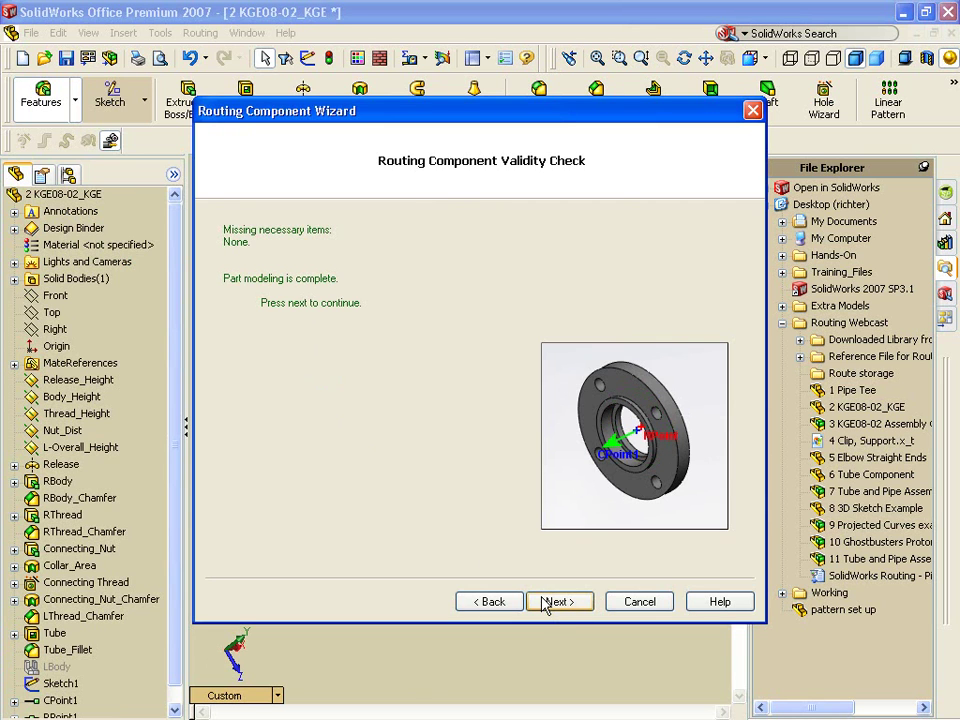
{"action": "left_click", "coordinate": [557, 602]}
{"action": "left_click", "coordinate": [362, 326]}
{"action": "left_click", "coordinate": [362, 328]}
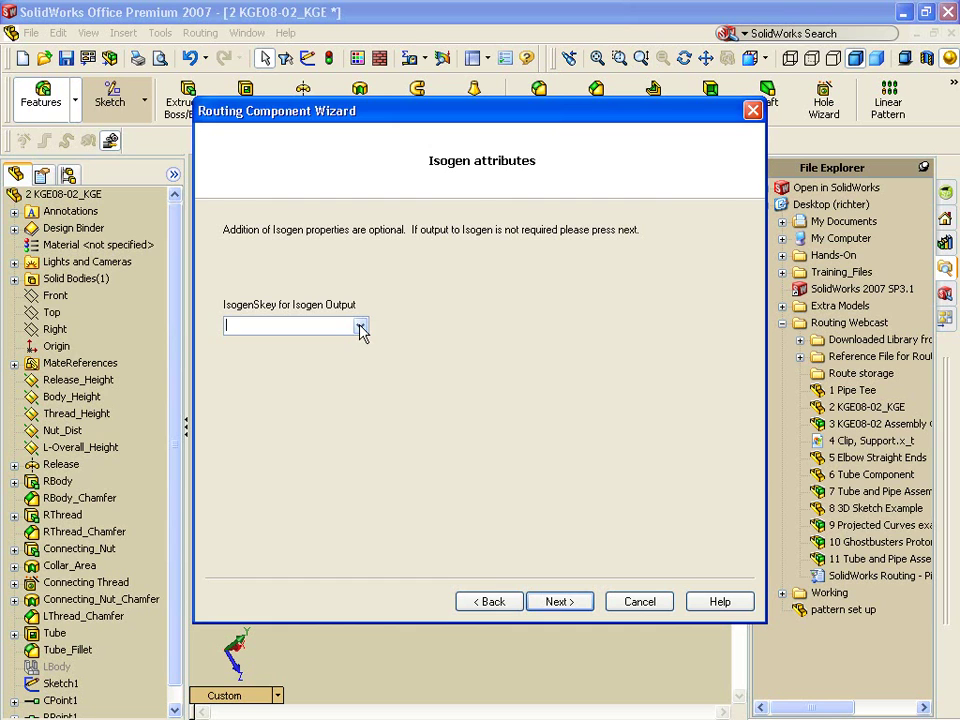
{"action": "left_click", "coordinate": [574, 602]}
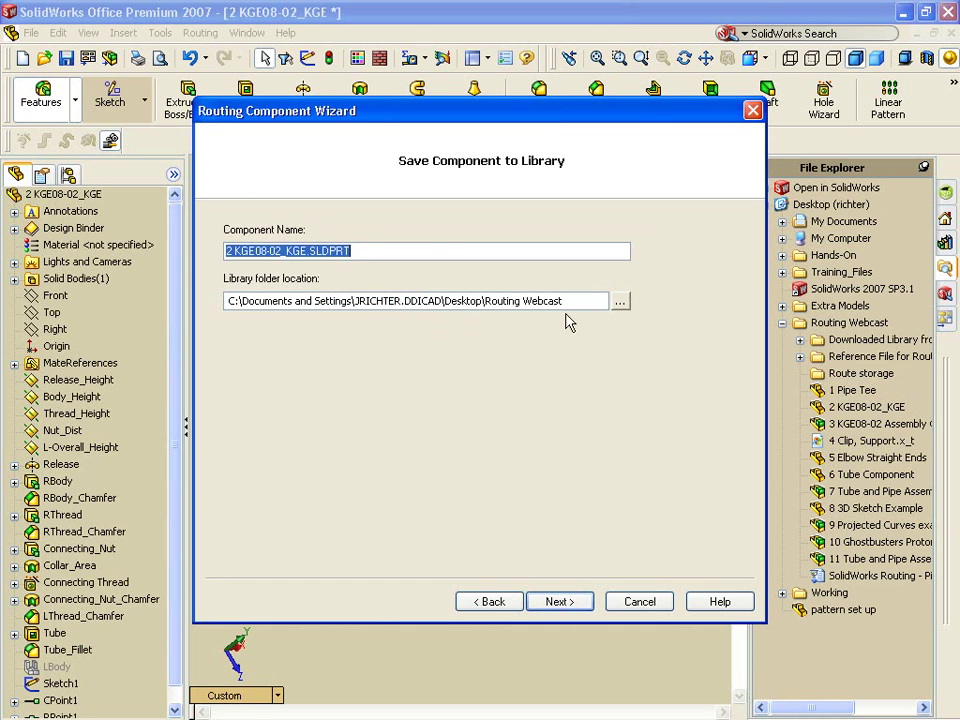
Step: Save the fitting component to the Reference File for Routing library folder
{"action": "left_click", "coordinate": [620, 302]}
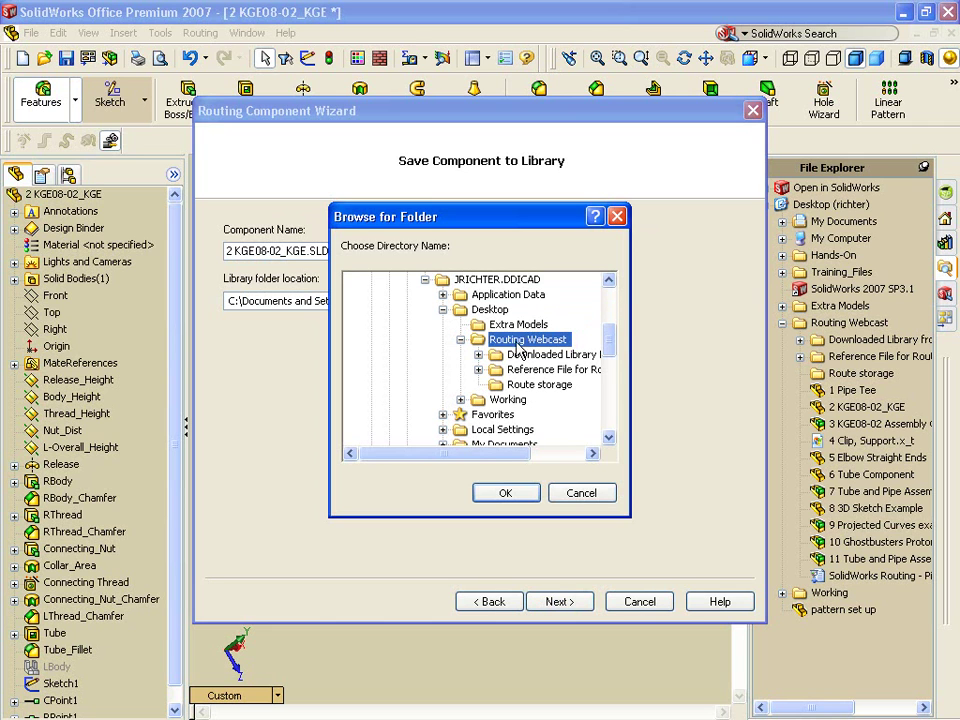
{"action": "double_click", "coordinate": [530, 370]}
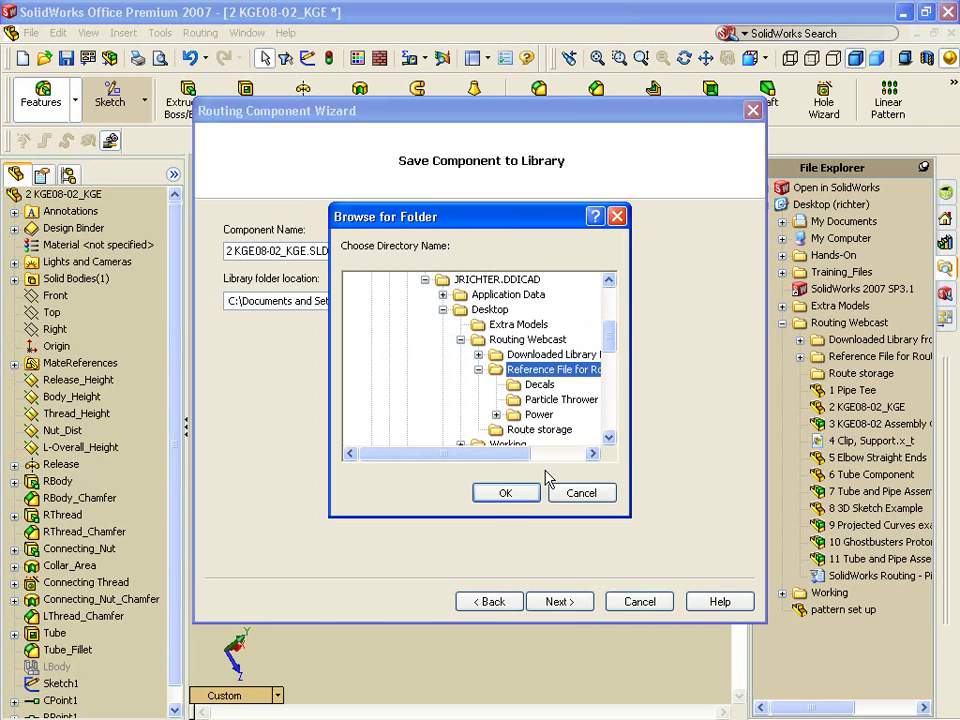
{"action": "left_click", "coordinate": [506, 496]}
{"action": "left_click", "coordinate": [563, 604]}
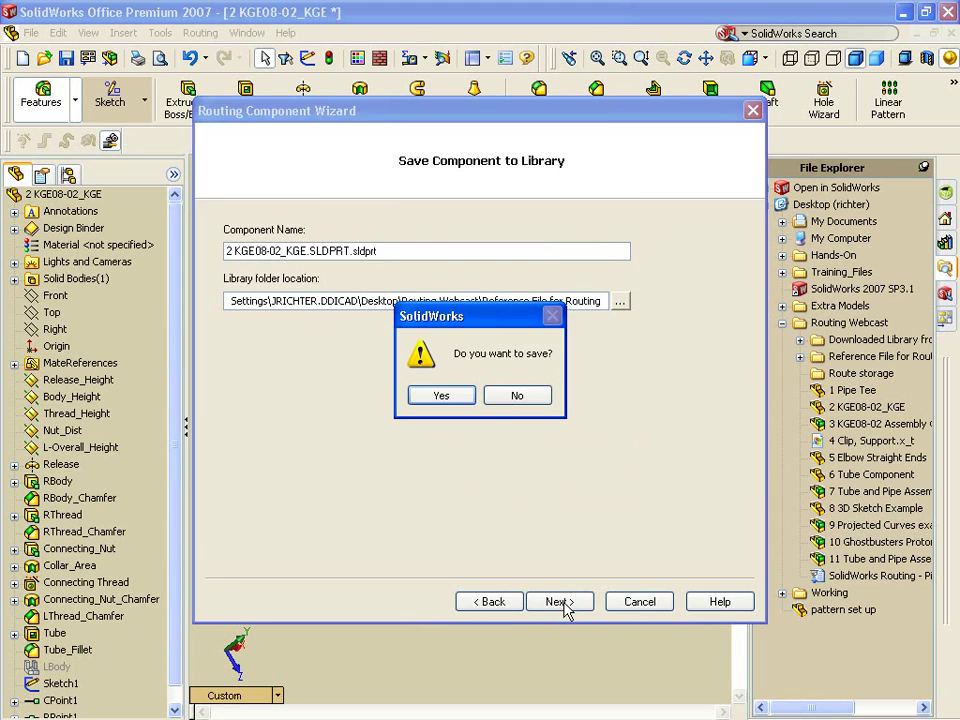
{"action": "left_click", "coordinate": [455, 397]}
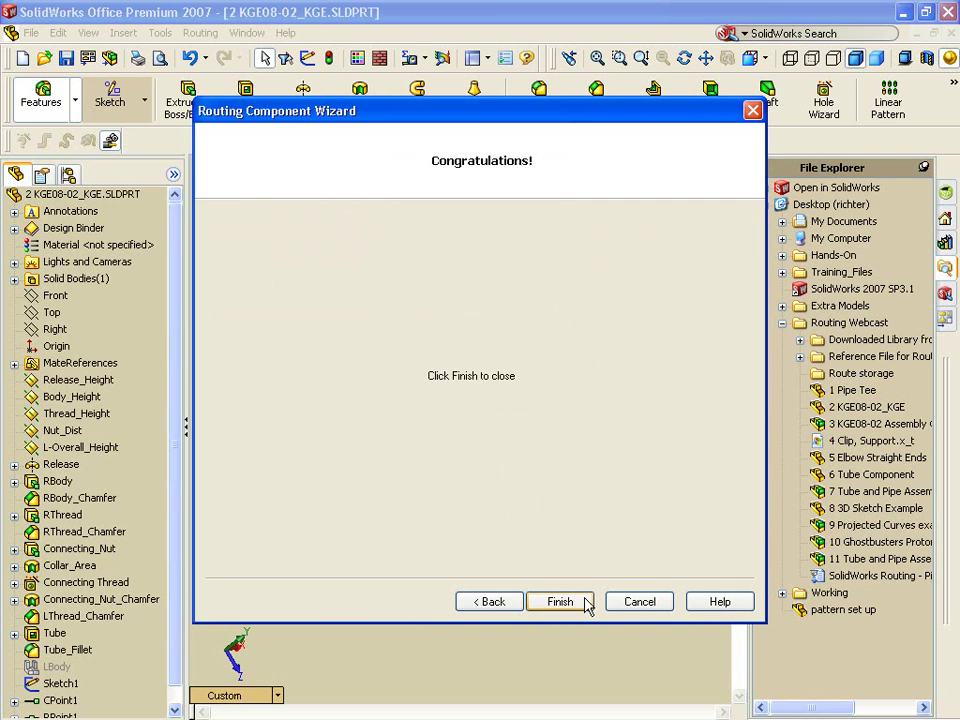
Step: Finish the wizard and set the part to the Isometric view
{"action": "left_click", "coordinate": [575, 603]}
{"action": "middle_click_drag", "start_coordinate": [536, 574], "coordinate": [447, 613]}
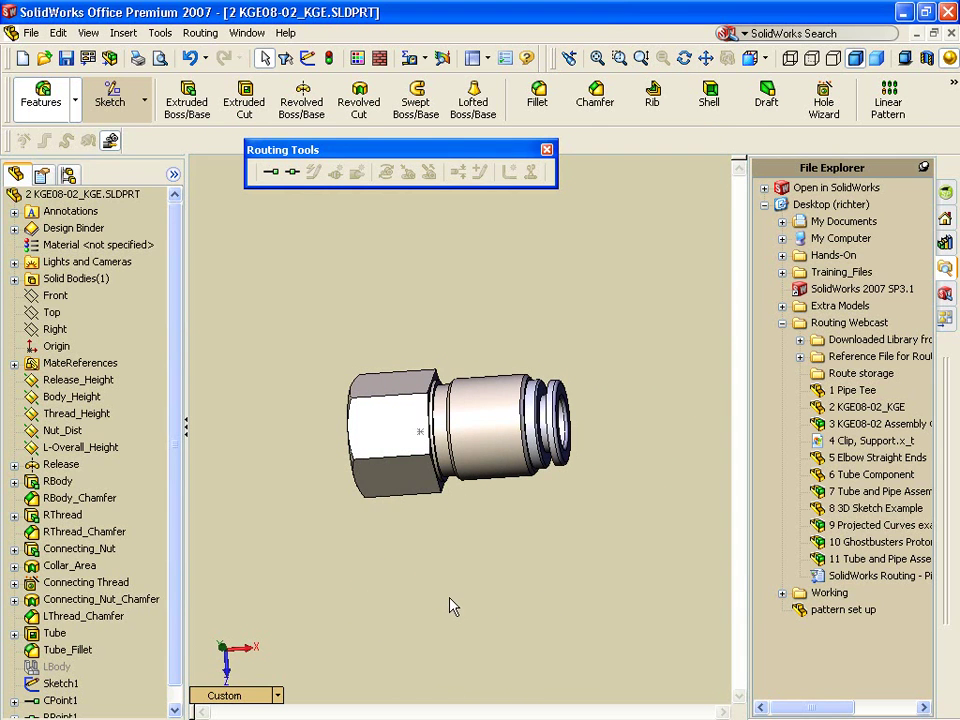
{"action": "key", "text": "space"}
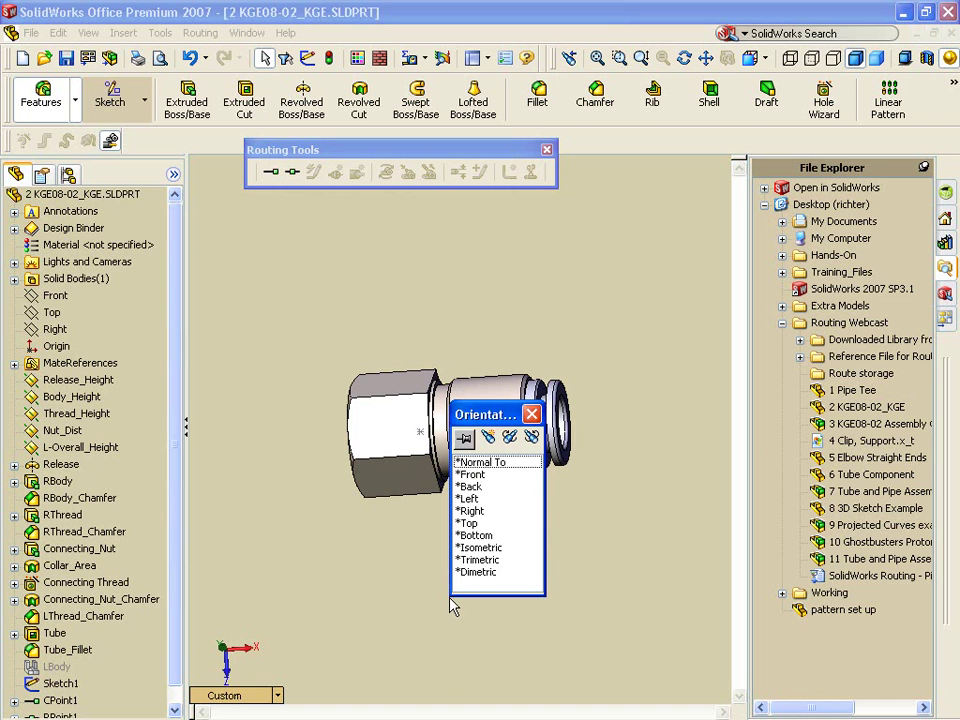
{"action": "left_click", "coordinate": [504, 549]}
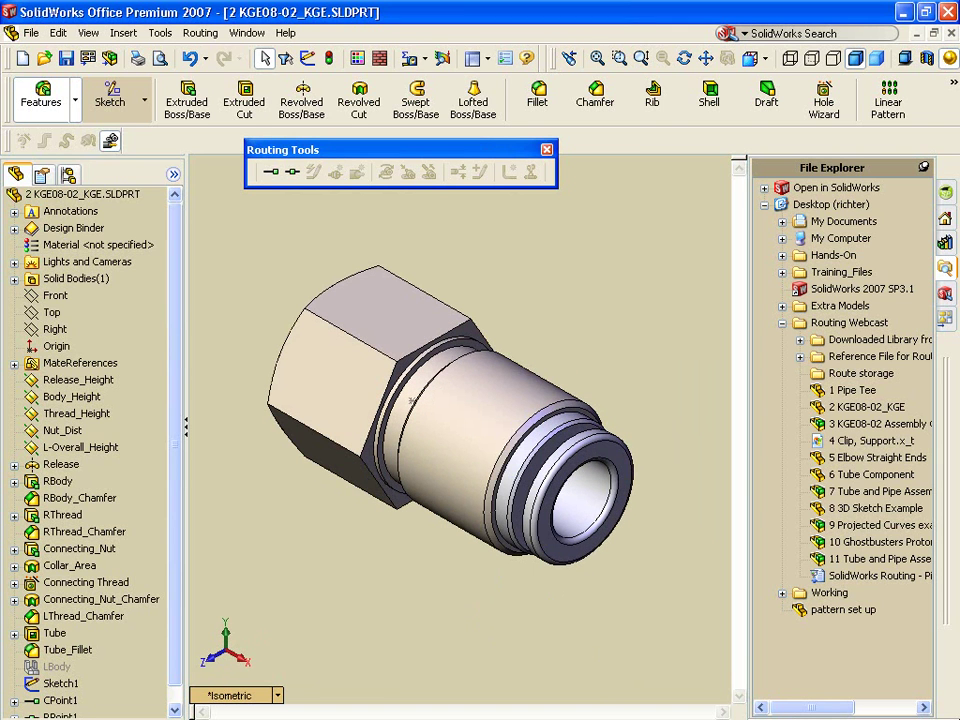
Step: Show the RPoint1 and CPoint1 routing points, then open the 3 KGE08-02 Assembly Component
{"action": "left_click", "coordinate": [86, 35]}
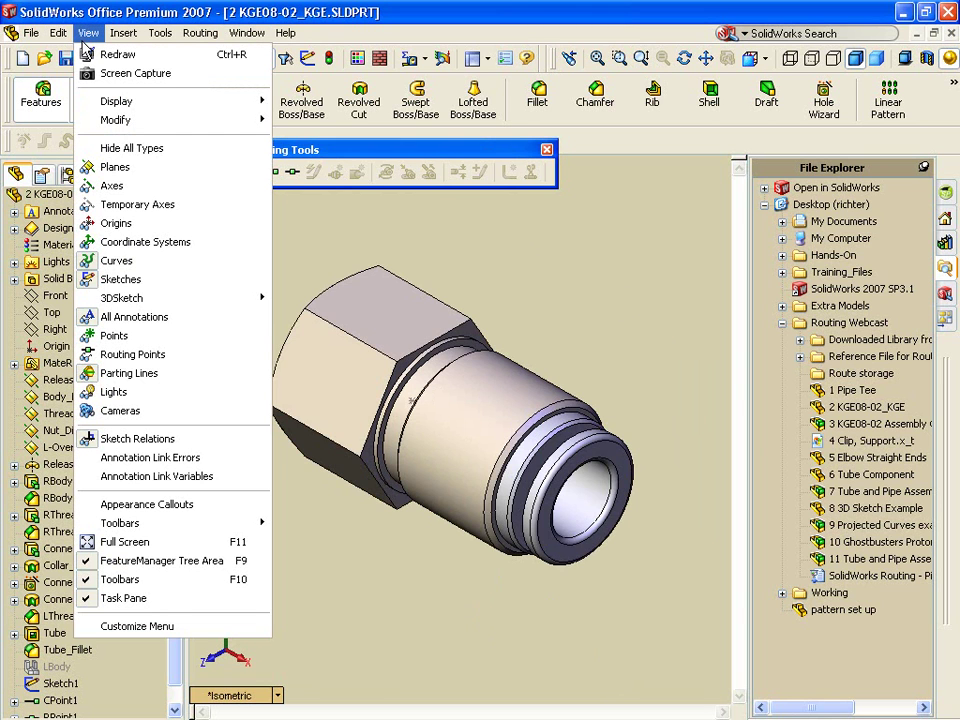
{"action": "left_click", "coordinate": [163, 353]}
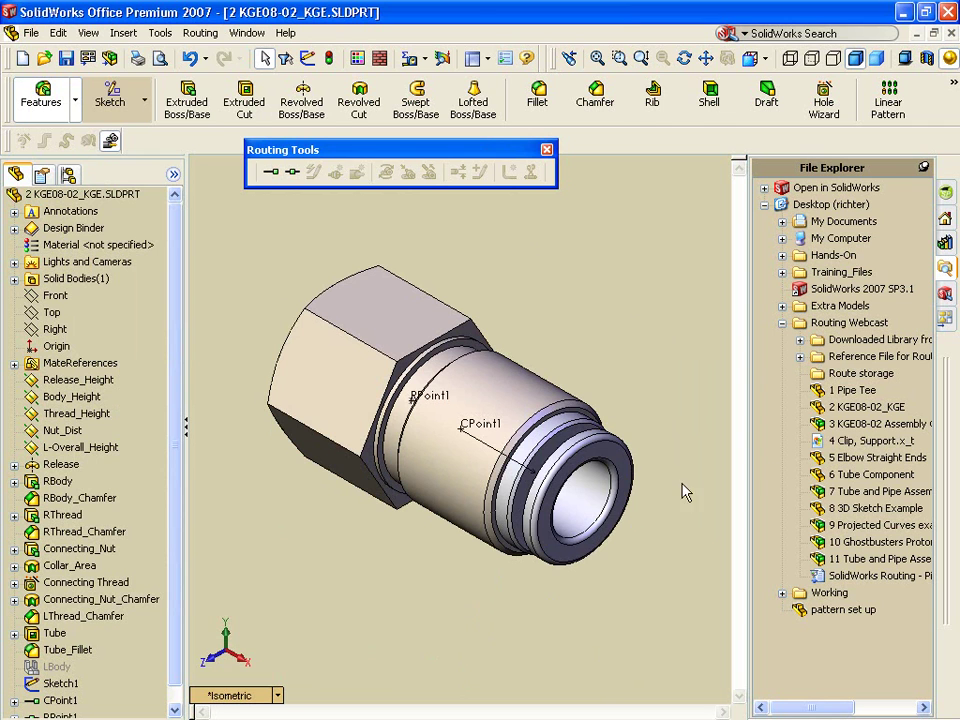
{"action": "double_click", "coordinate": [870, 423]}
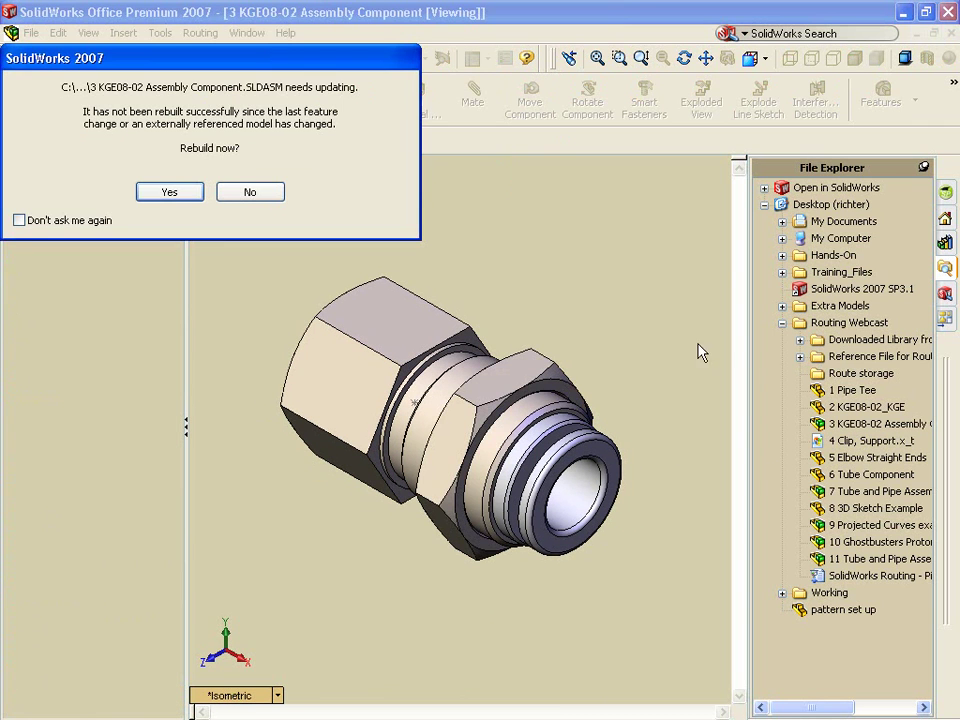
{"action": "left_click", "coordinate": [166, 191]}
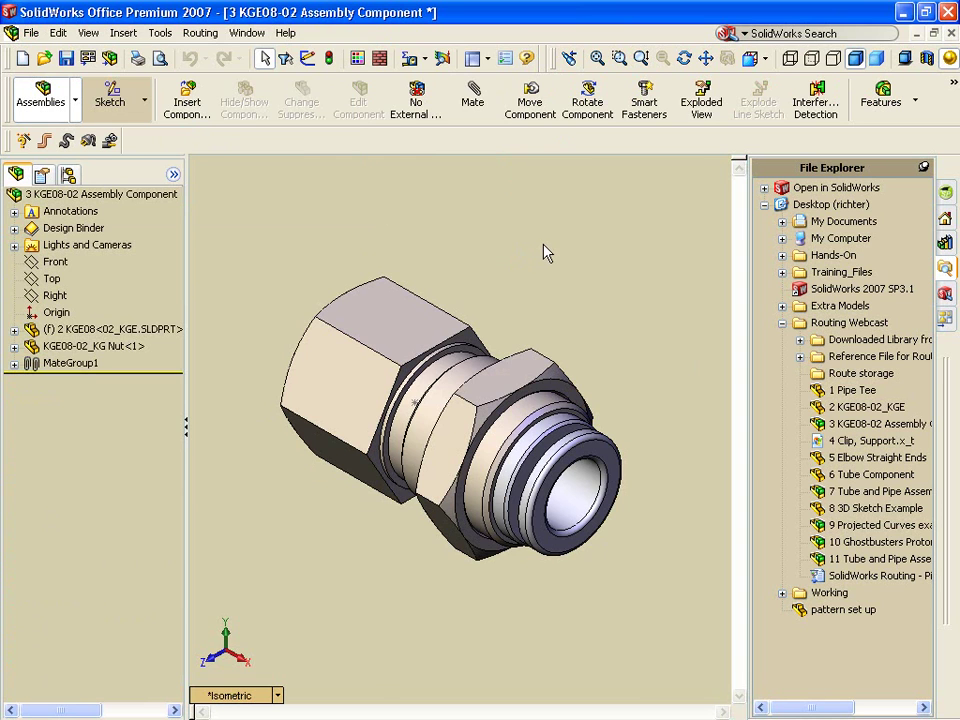
{"action": "left_click", "coordinate": [88, 33]}
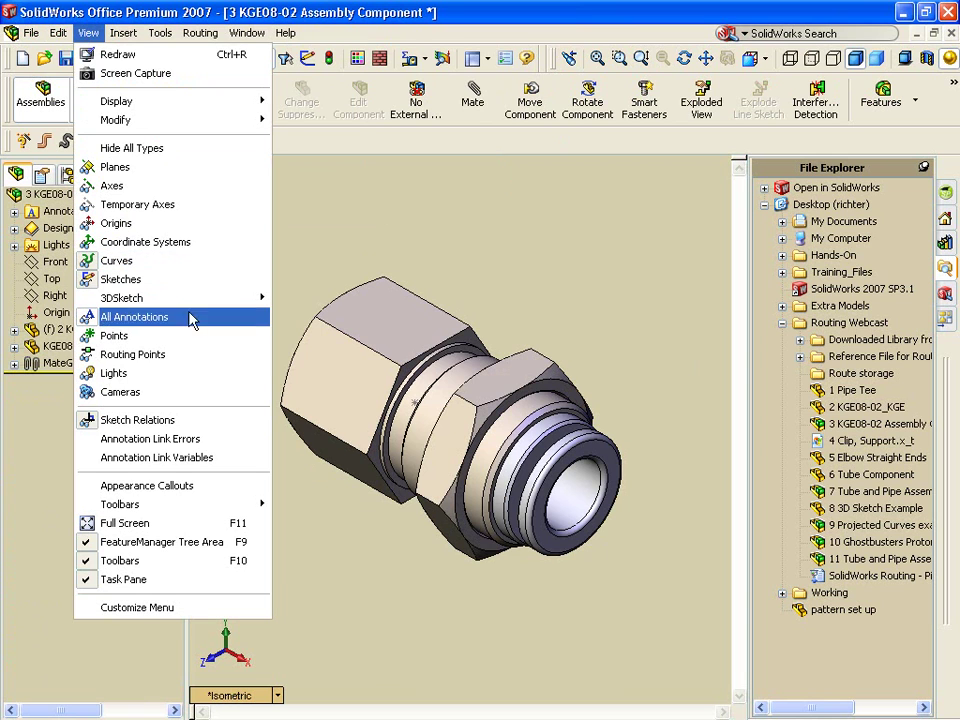
{"action": "left_click", "coordinate": [189, 355]}
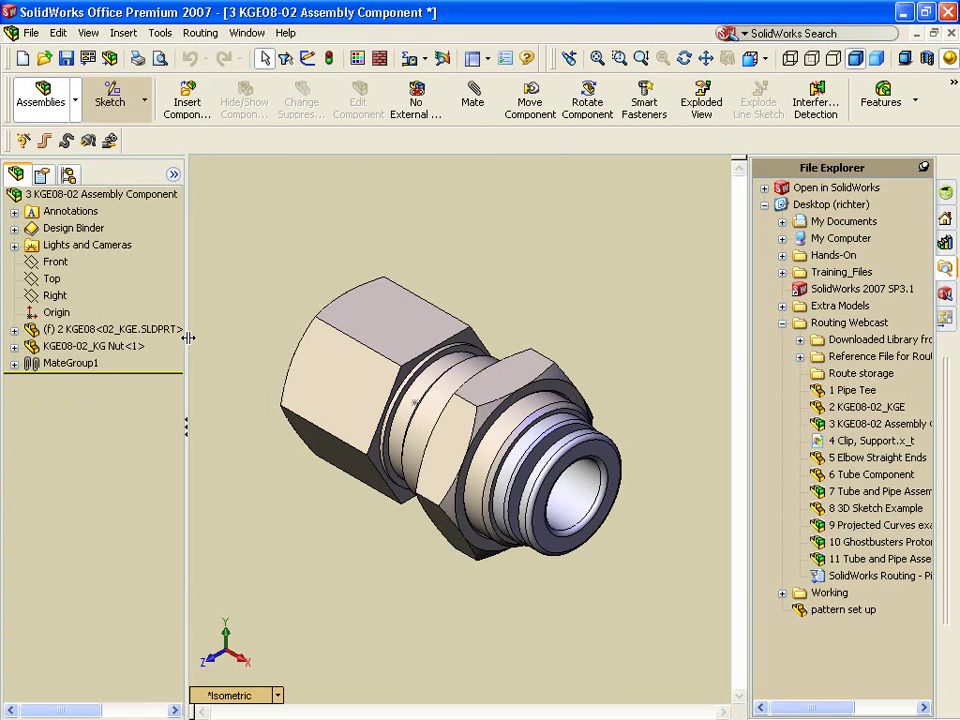
{"action": "left_click", "coordinate": [100, 194]}
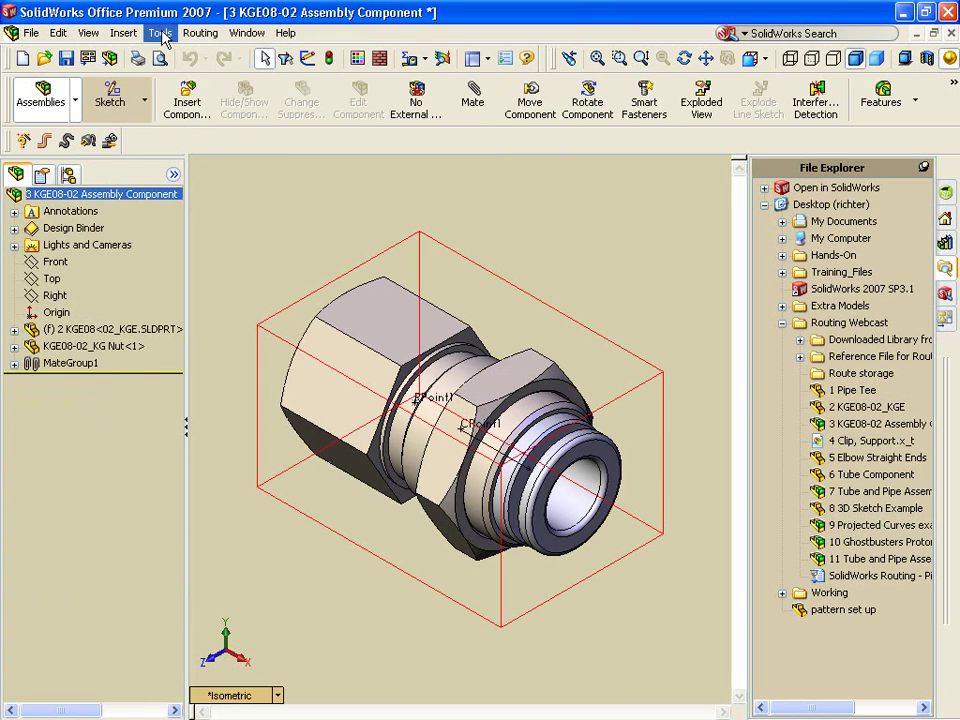
{"action": "left_click", "coordinate": [200, 33]}
{"action": "mouse_move", "coordinate": [232, 129]}
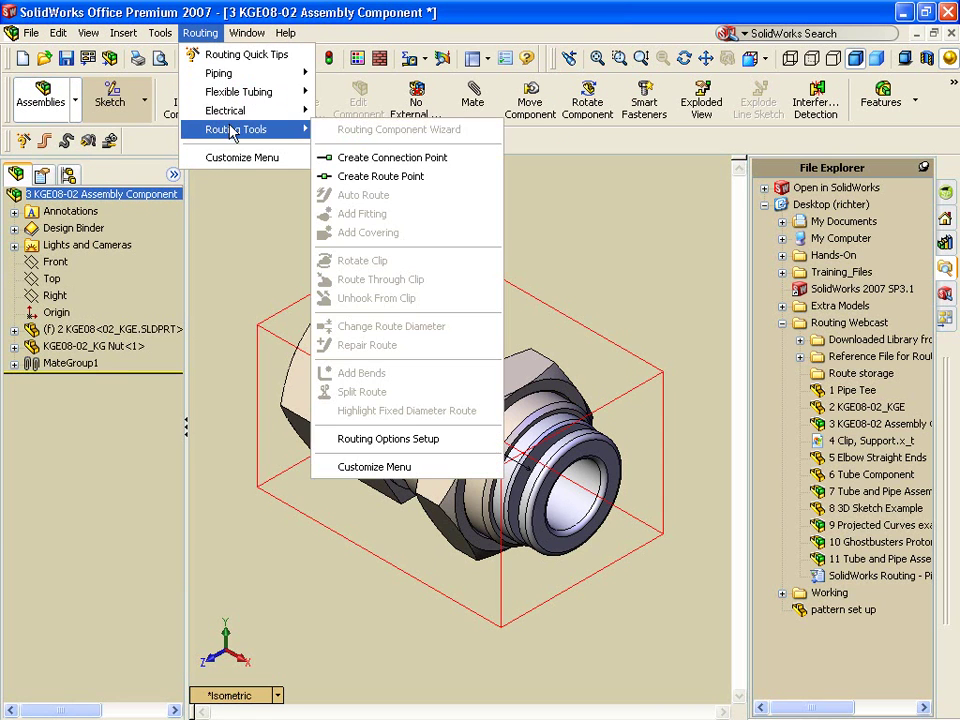
{"action": "left_click", "coordinate": [374, 165]}
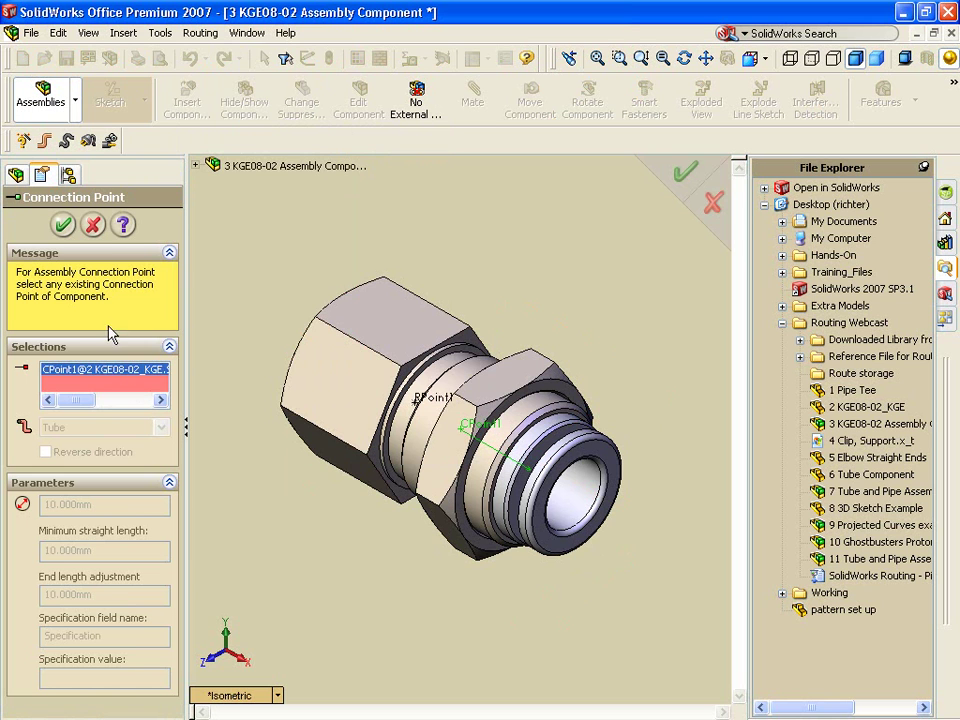
{"action": "left_click", "coordinate": [62, 224]}
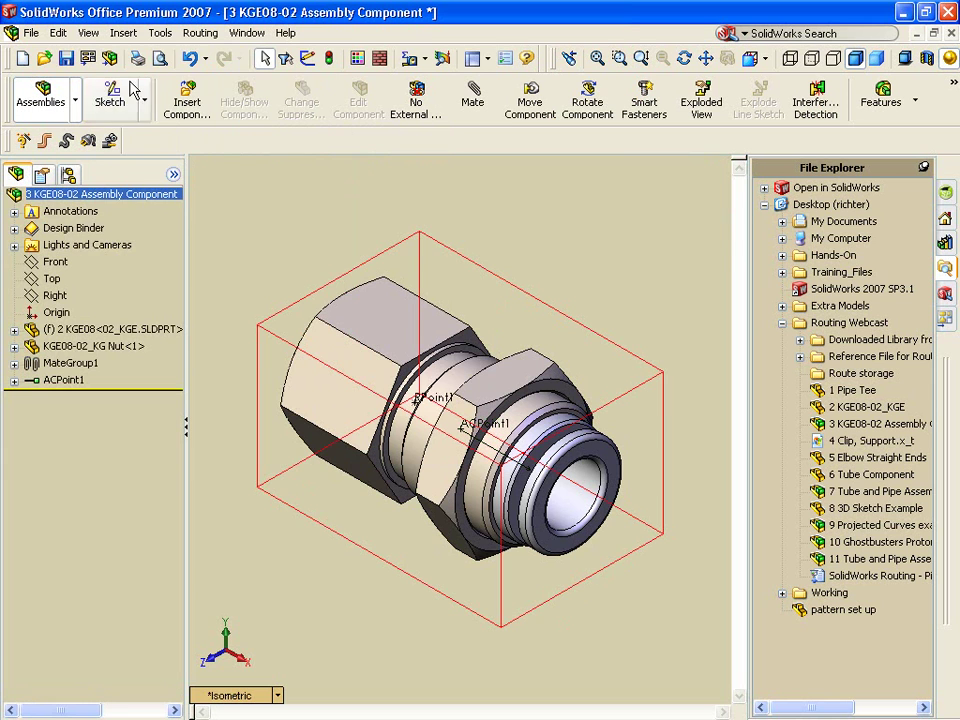
{"action": "left_click", "coordinate": [200, 32]}
{"action": "mouse_move", "coordinate": [238, 129]}
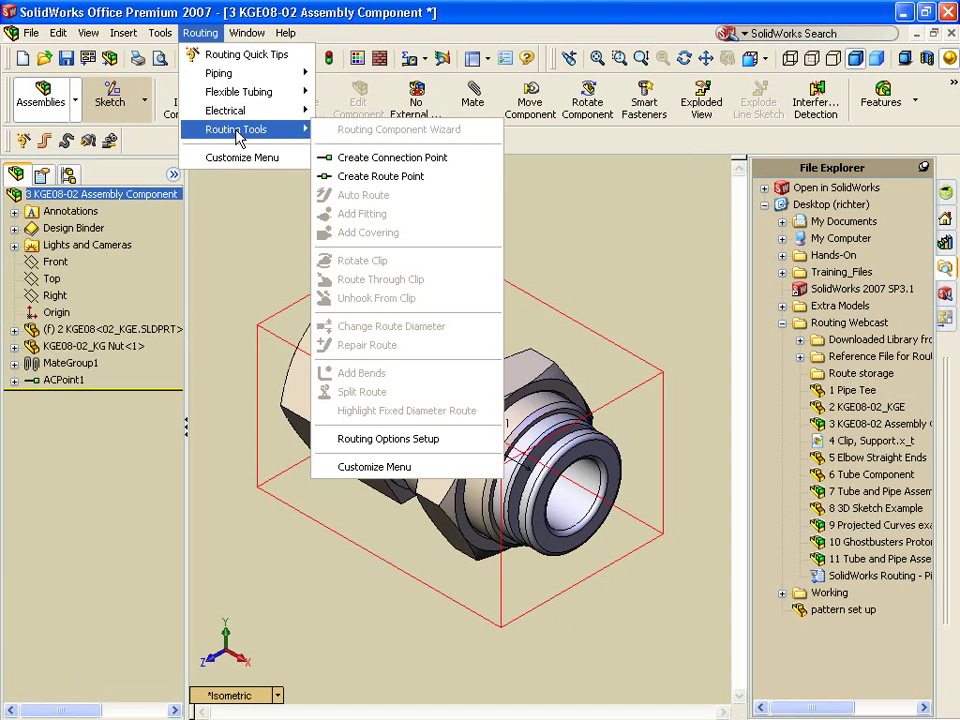
{"action": "left_click", "coordinate": [395, 177]}
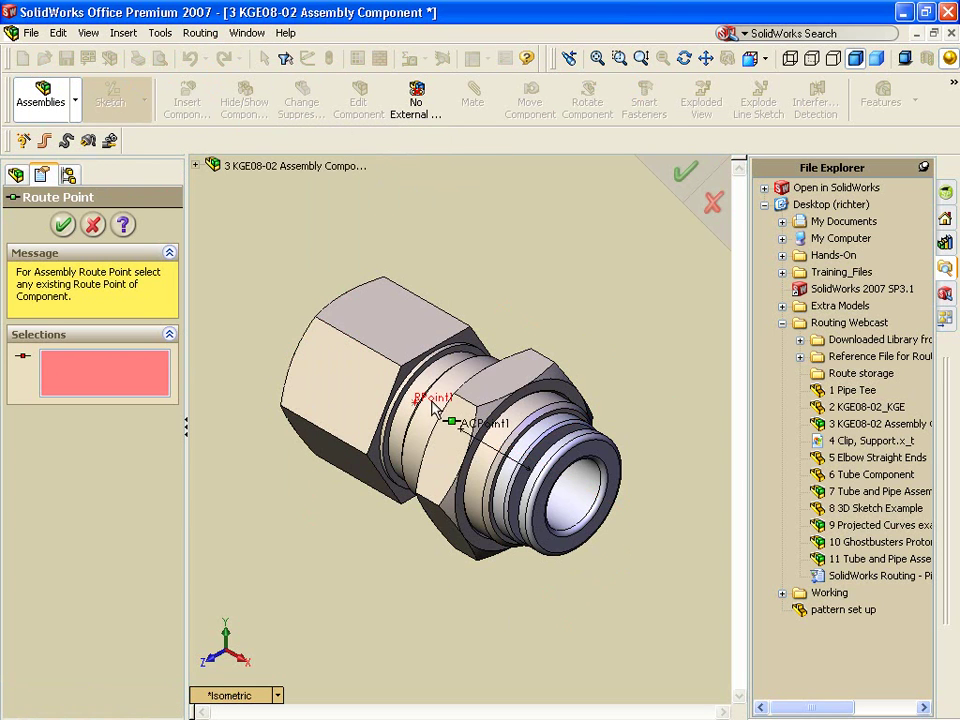
{"action": "left_click", "coordinate": [430, 402]}
{"action": "left_click", "coordinate": [64, 224]}
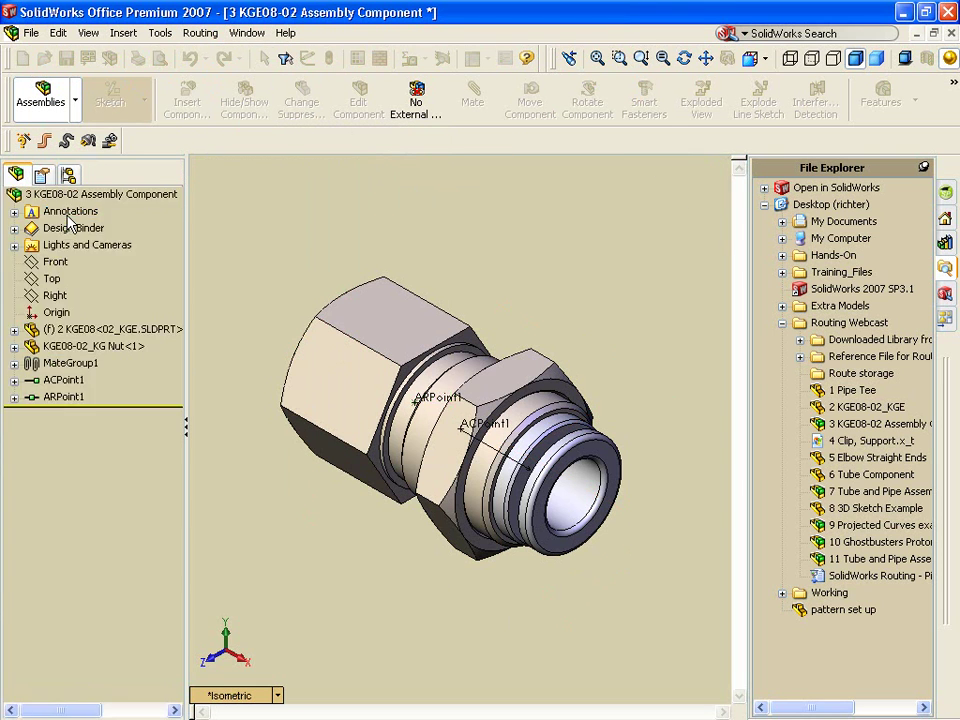
{"action": "left_click", "coordinate": [62, 381]}
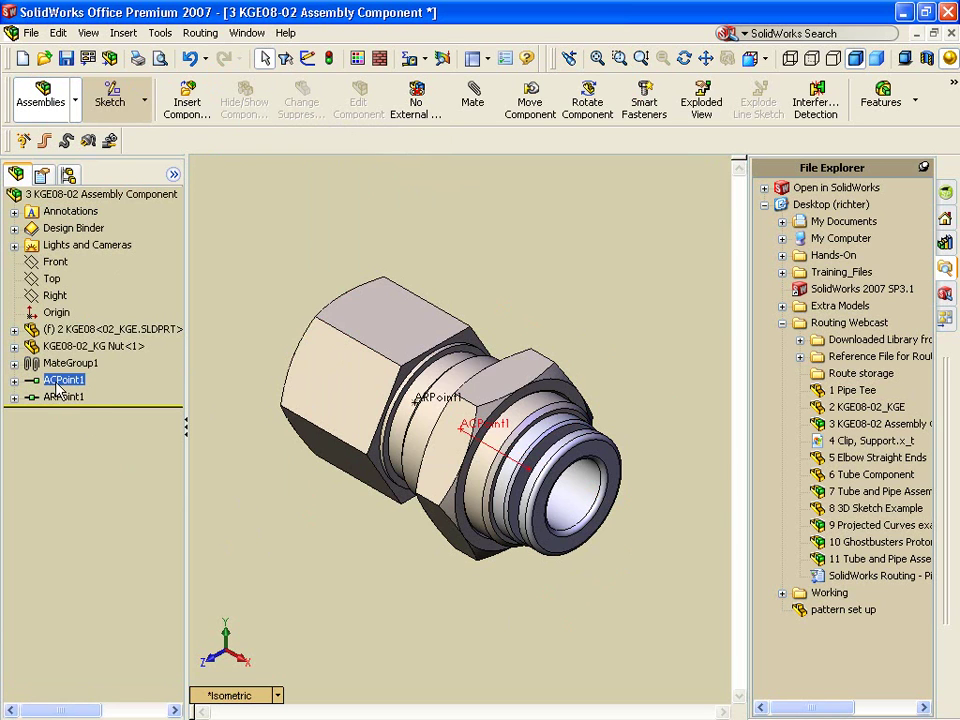
{"action": "left_click", "coordinate": [64, 398]}
{"action": "left_click", "coordinate": [81, 470]}
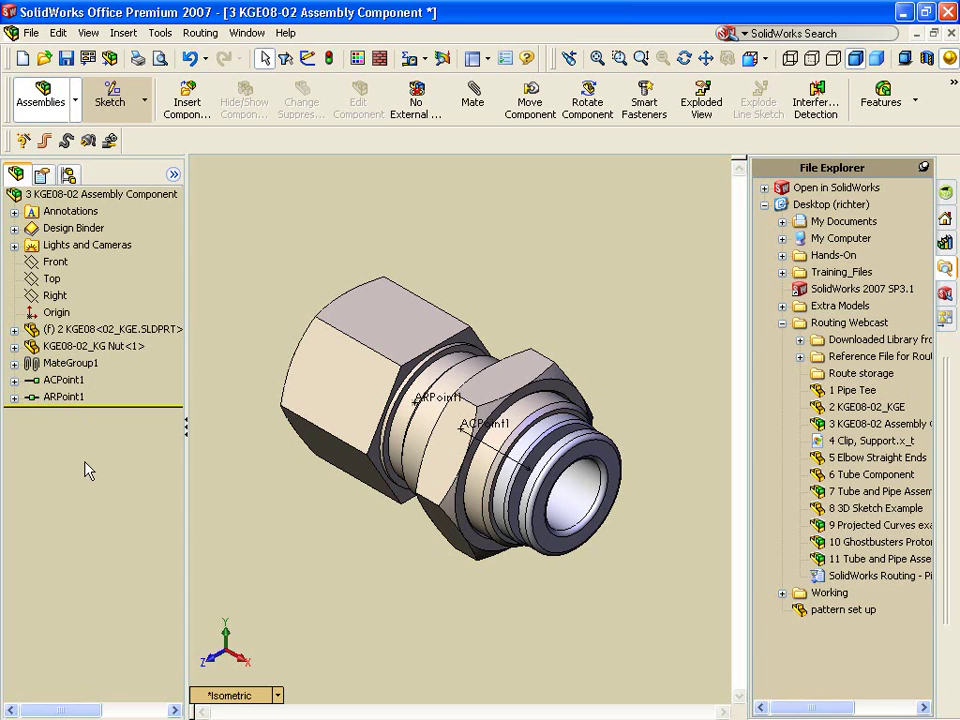
{"action": "key", "text": "ctrl+z"}
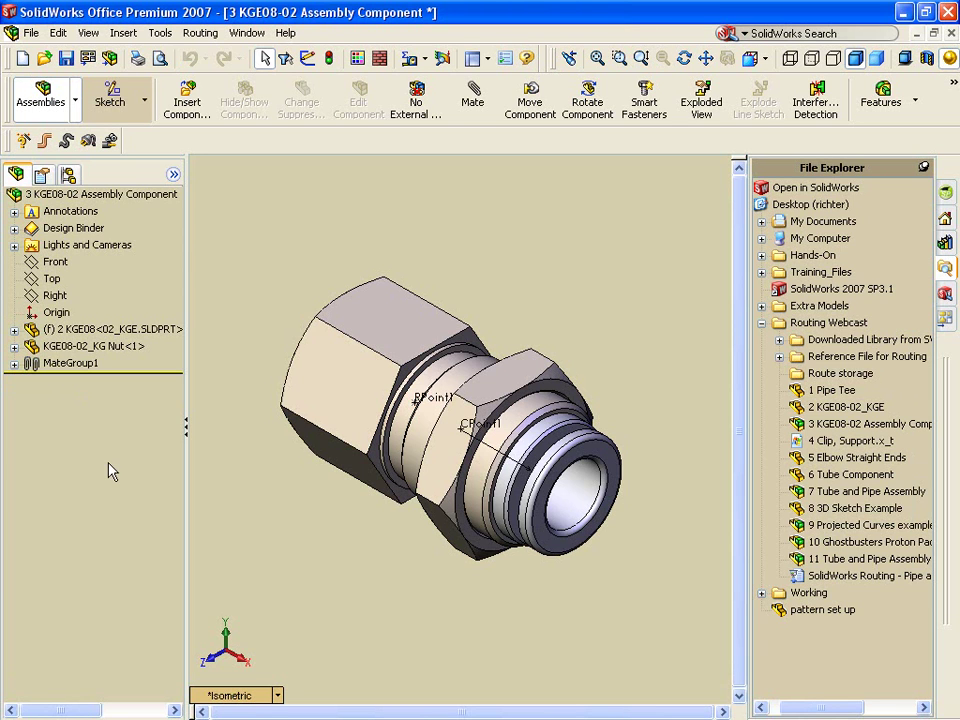
Step: Open 4 Clip, Support and sketch a centre point on the front ring face as Sketch1
{"action": "double_click", "coordinate": [851, 441]}
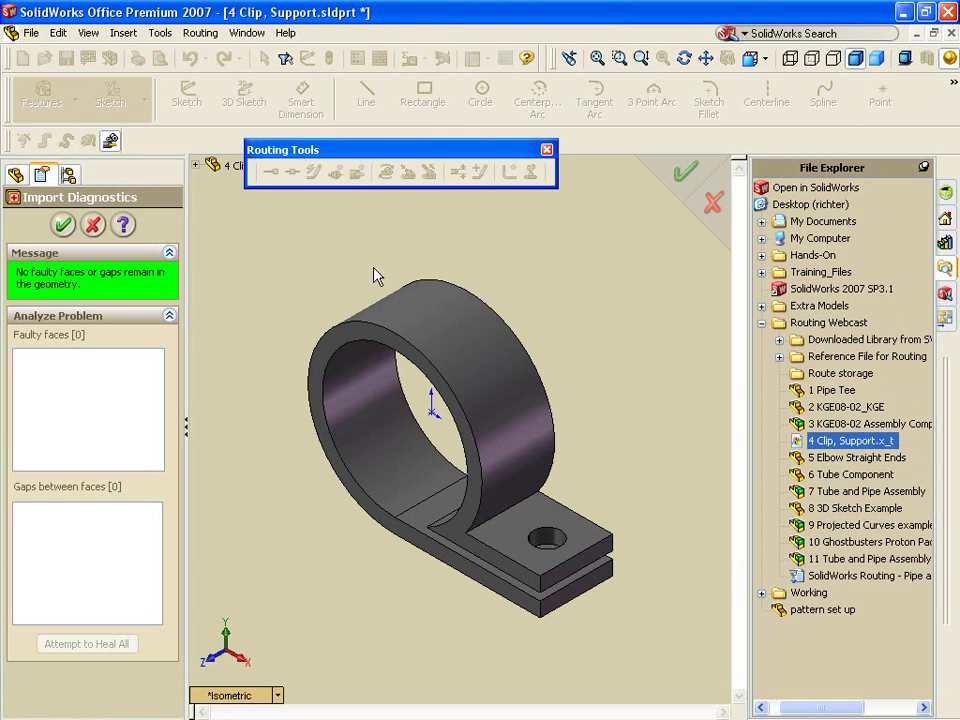
{"action": "left_click", "coordinate": [62, 224]}
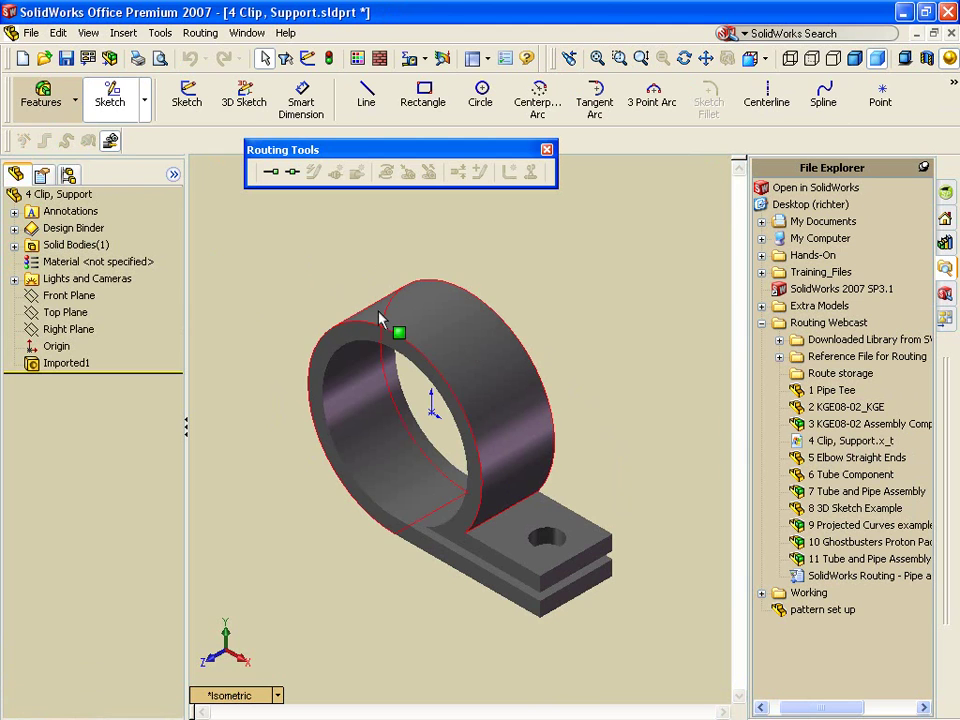
{"action": "left_click", "coordinate": [359, 337]}
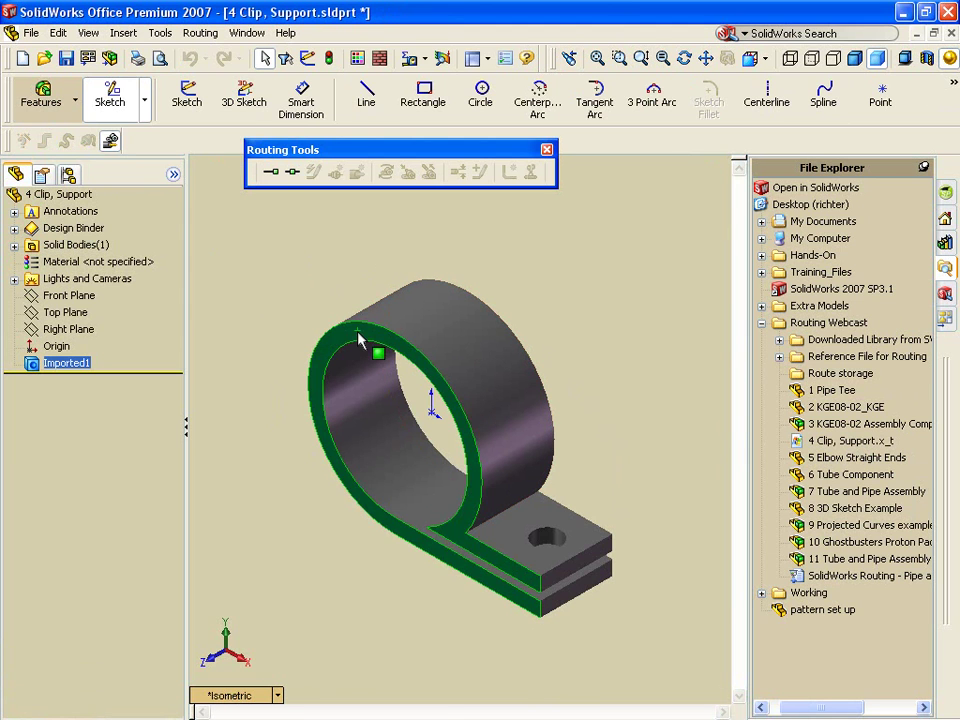
{"action": "right_click", "coordinate": [360, 337]}
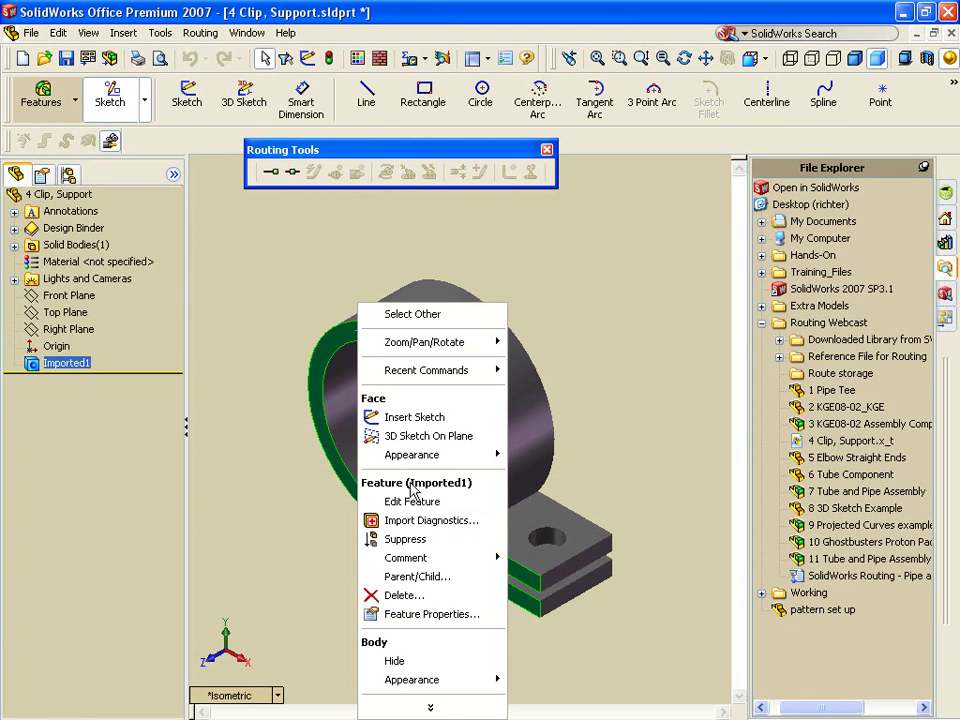
{"action": "left_click", "coordinate": [416, 417]}
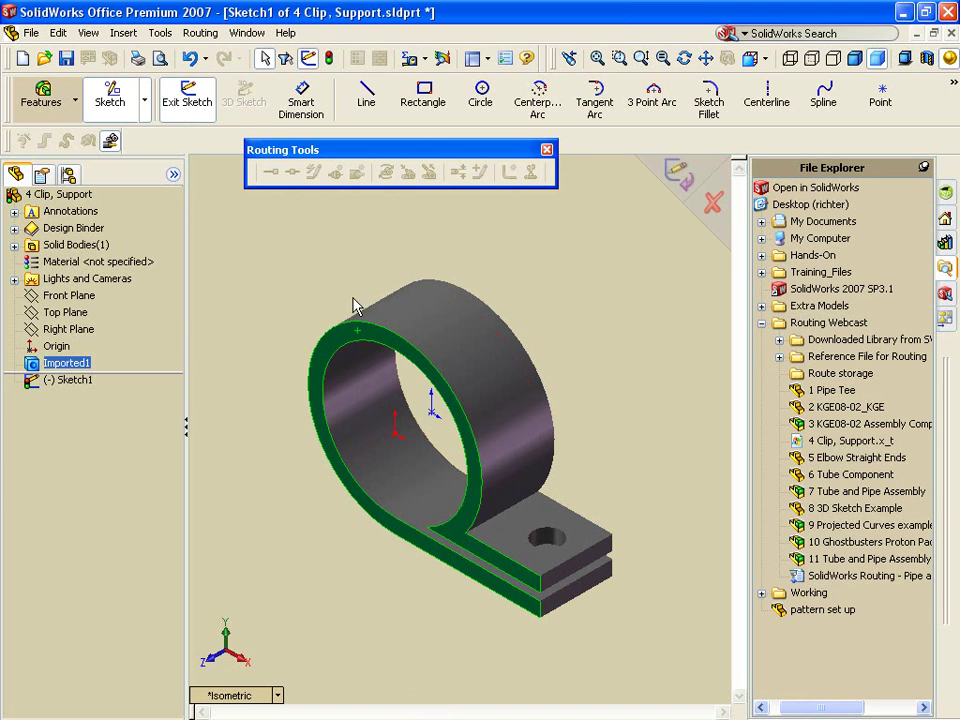
{"action": "left_click", "coordinate": [879, 99]}
{"action": "left_click", "coordinate": [395, 433]}
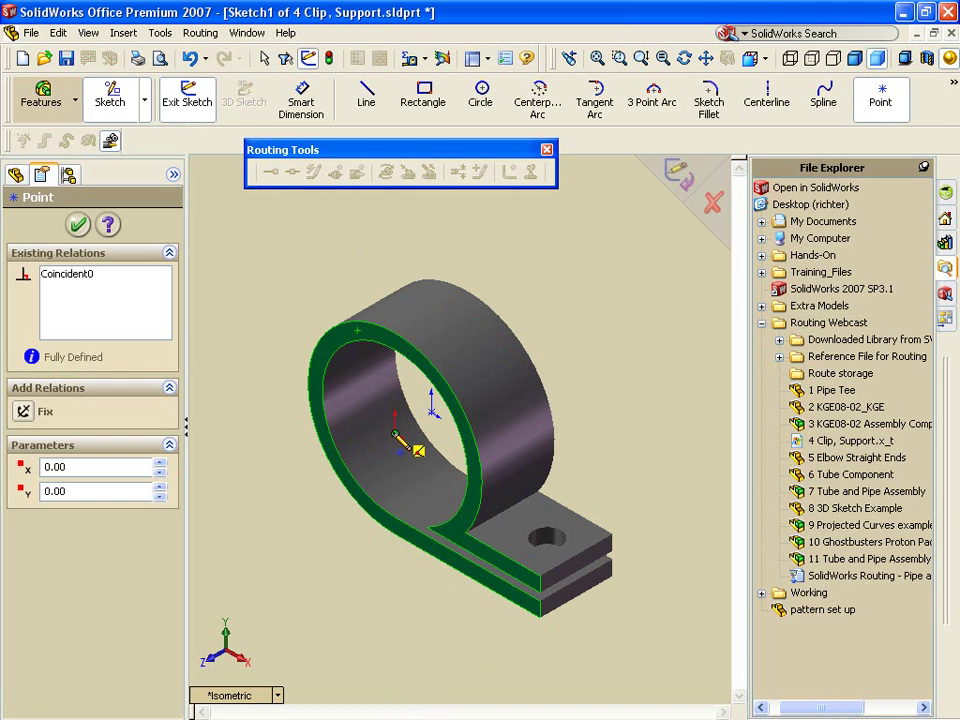
{"action": "left_click", "coordinate": [681, 172]}
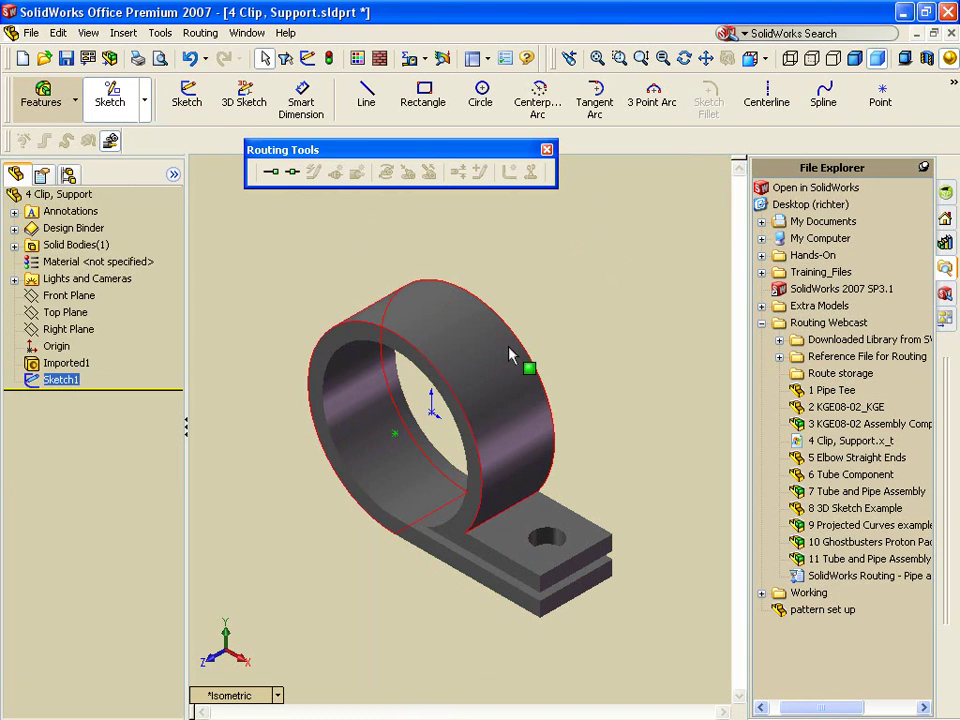
Step: Sketch a centre point on the ring's back face as Sketch2
{"action": "right_click", "coordinate": [514, 354]}
{"action": "left_click", "coordinate": [506, 332]}
{"action": "left_click", "coordinate": [520, 360]}
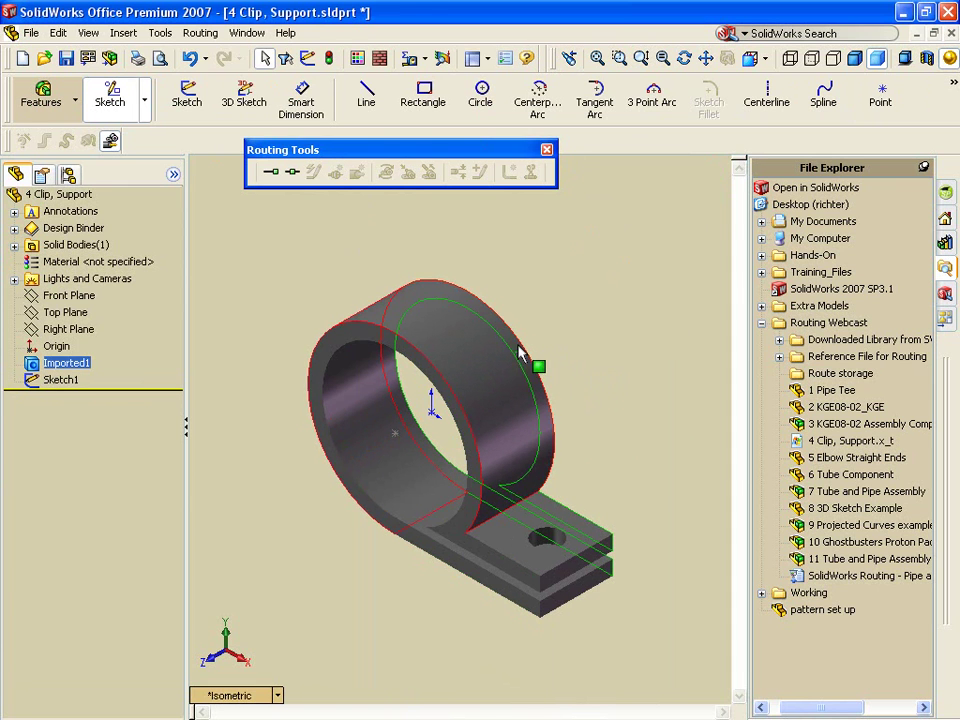
{"action": "left_click", "coordinate": [186, 97]}
{"action": "left_click", "coordinate": [884, 96]}
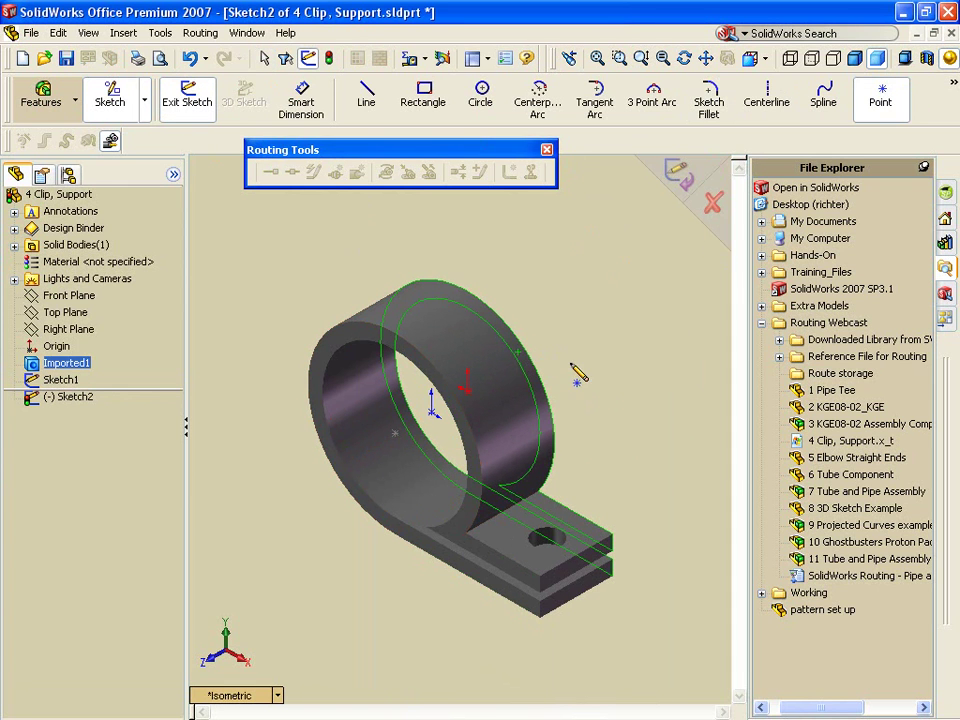
{"action": "left_click", "coordinate": [467, 391]}
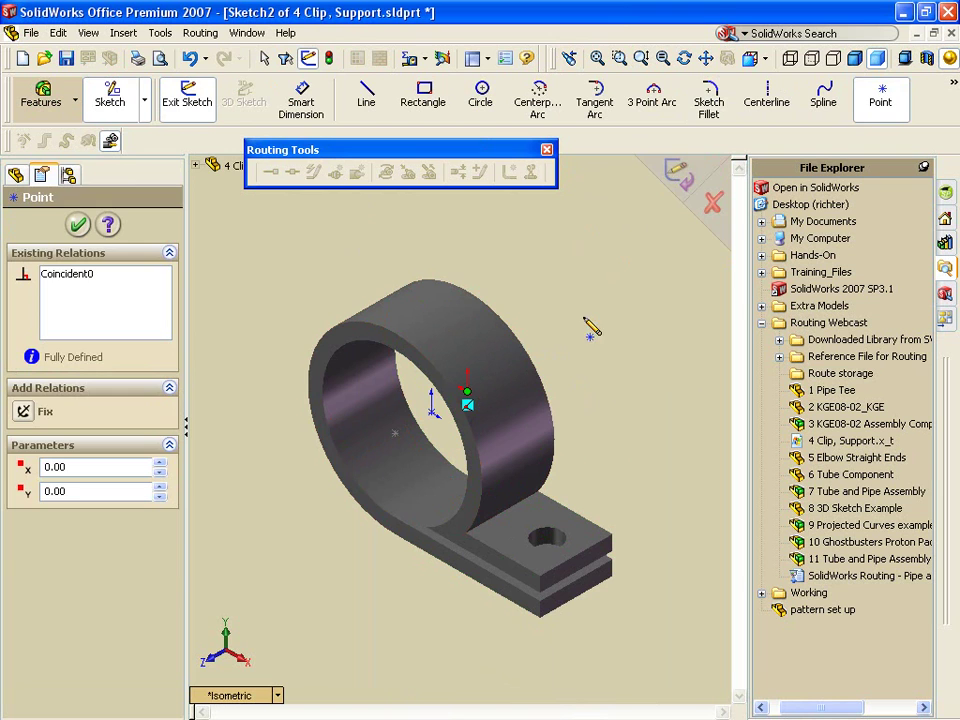
{"action": "left_click", "coordinate": [680, 174]}
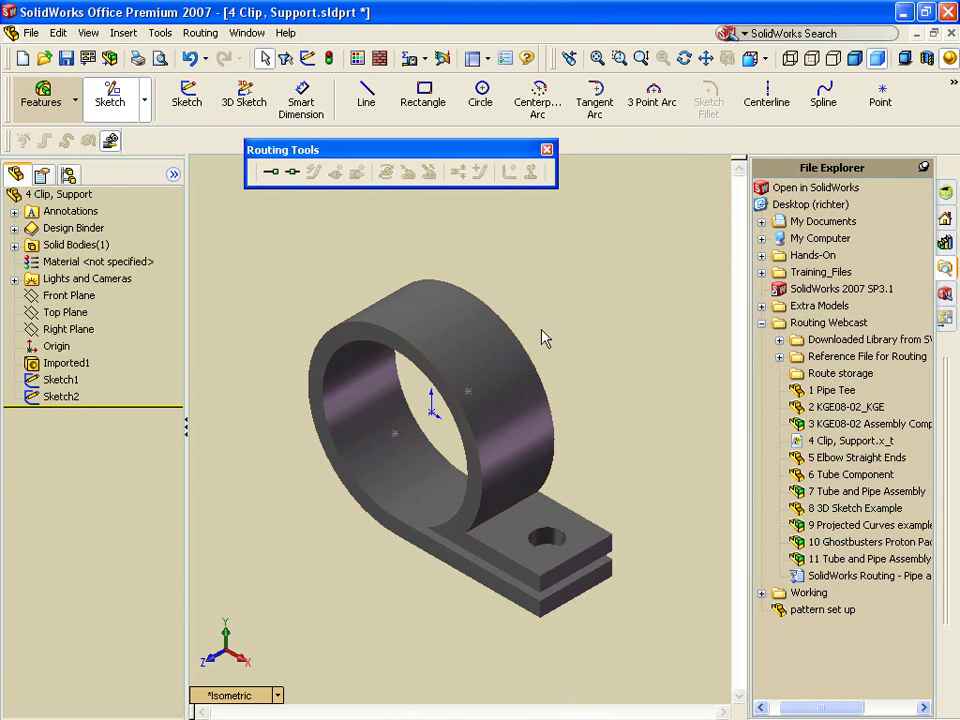
Step: Start the Routing Component Wizard for electrical routing with Clip as the component type
{"action": "left_click", "coordinate": [205, 33]}
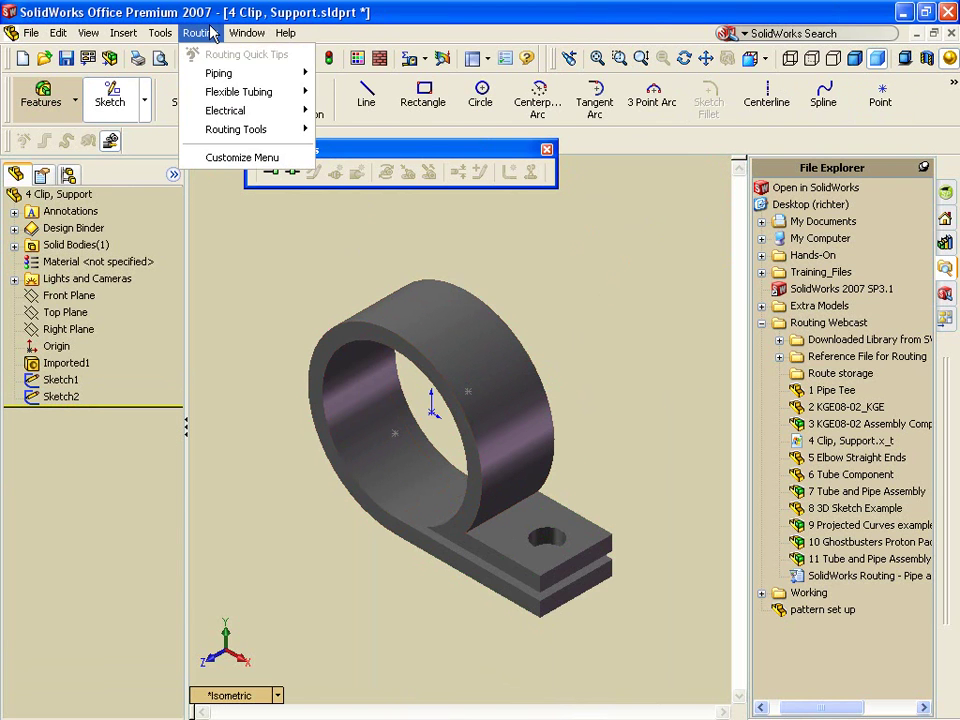
{"action": "mouse_move", "coordinate": [251, 131]}
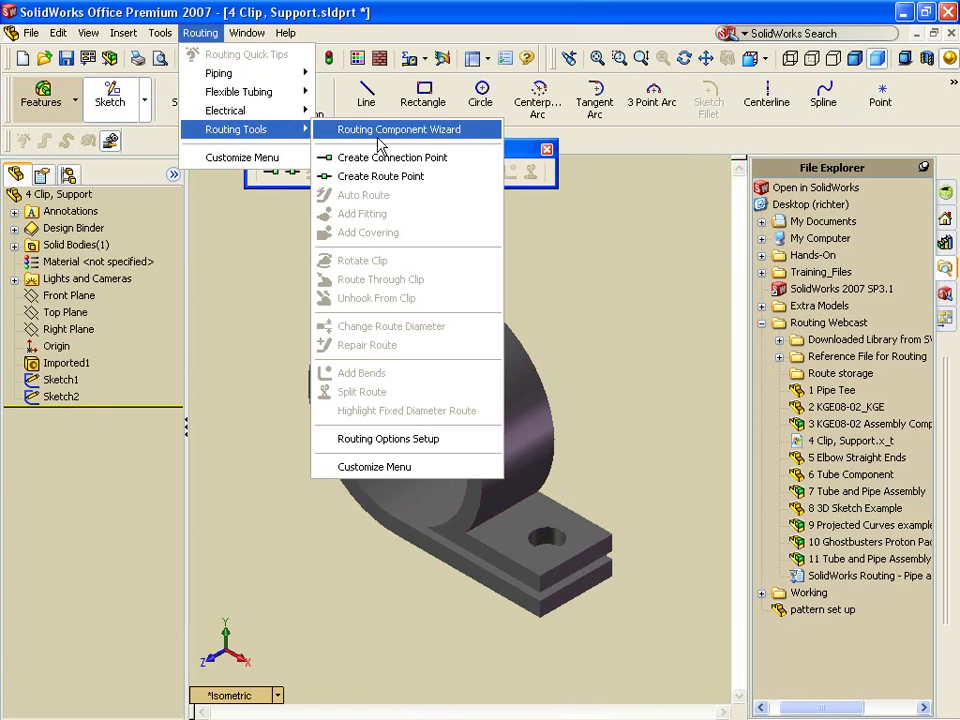
{"action": "left_click", "coordinate": [379, 131]}
{"action": "left_click", "coordinate": [283, 358]}
{"action": "left_click", "coordinate": [550, 601]}
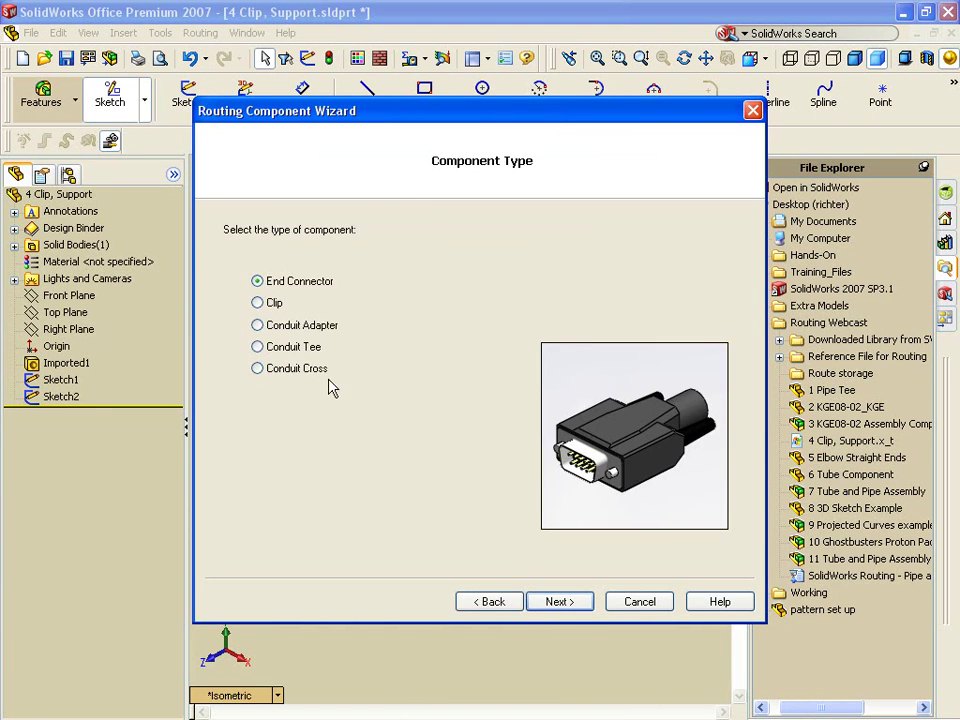
{"action": "left_click", "coordinate": [266, 303]}
{"action": "left_click", "coordinate": [568, 603]}
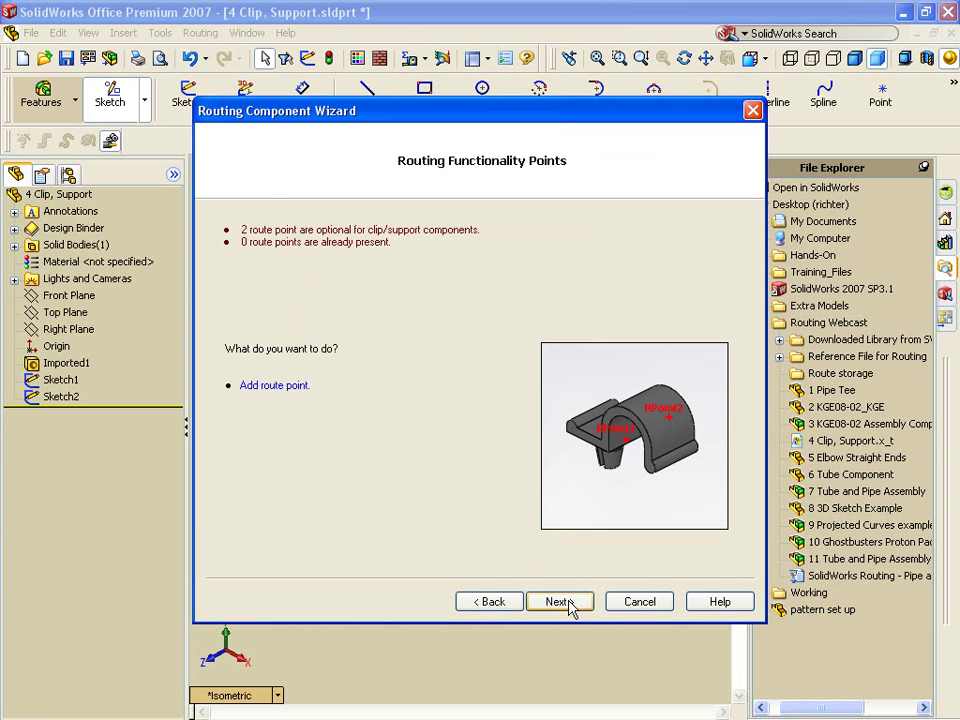
Step: Add route point RPoint1 from the front sketch point and front face
{"action": "left_click", "coordinate": [286, 386]}
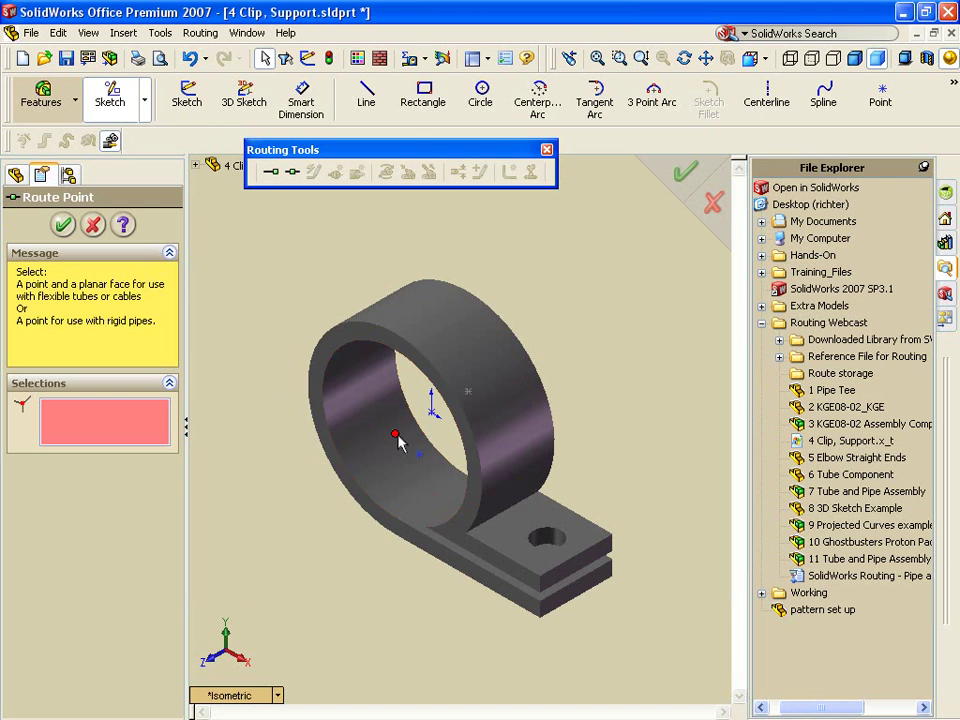
{"action": "left_click", "coordinate": [396, 437]}
{"action": "left_click", "coordinate": [387, 340]}
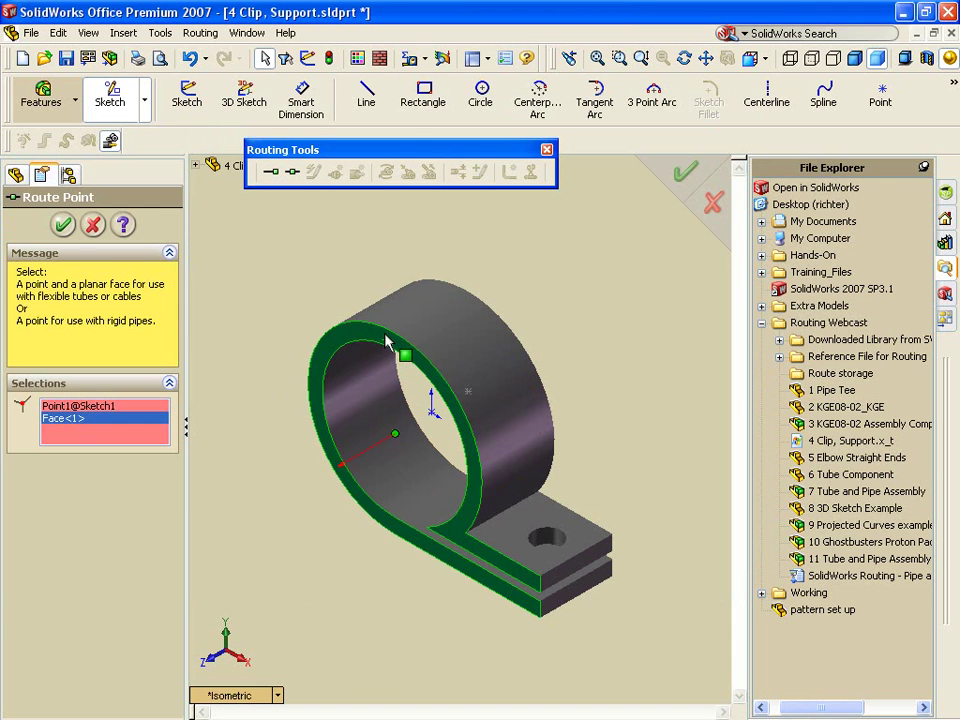
{"action": "left_click", "coordinate": [62, 224]}
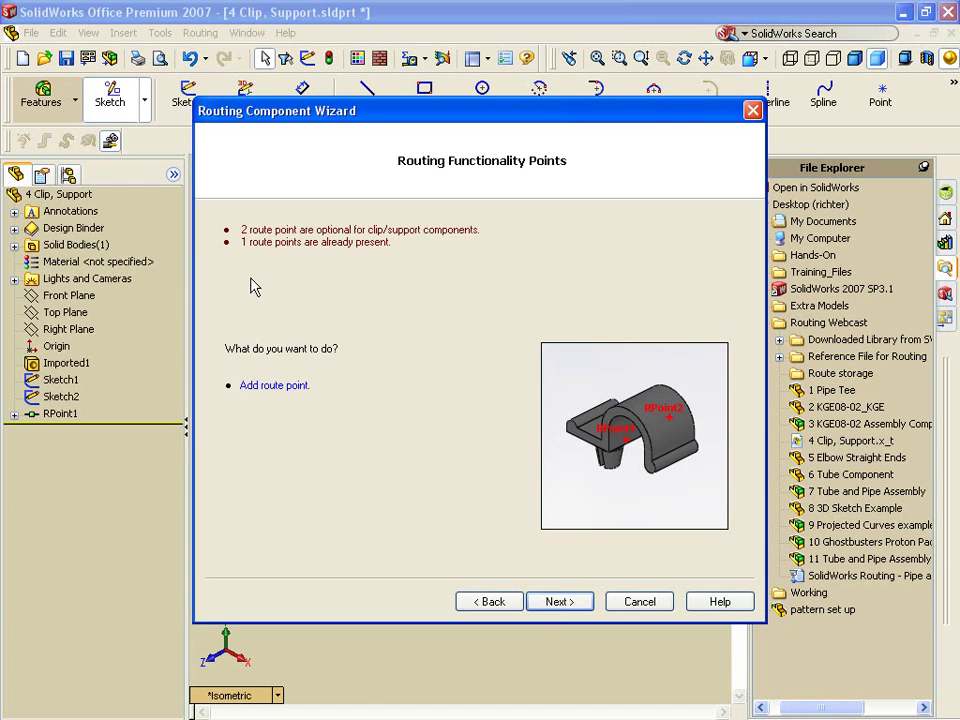
Step: Add route point RPoint2 from the back sketch point and back face, then advance to Routing Geometry
{"action": "left_click", "coordinate": [276, 385]}
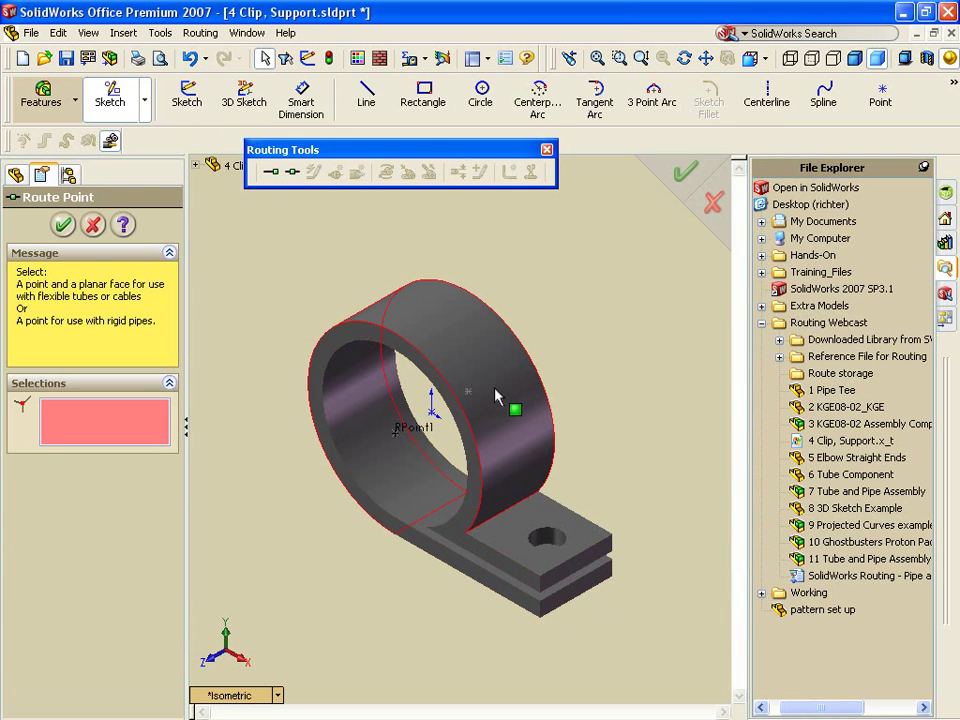
{"action": "left_click", "coordinate": [468, 391]}
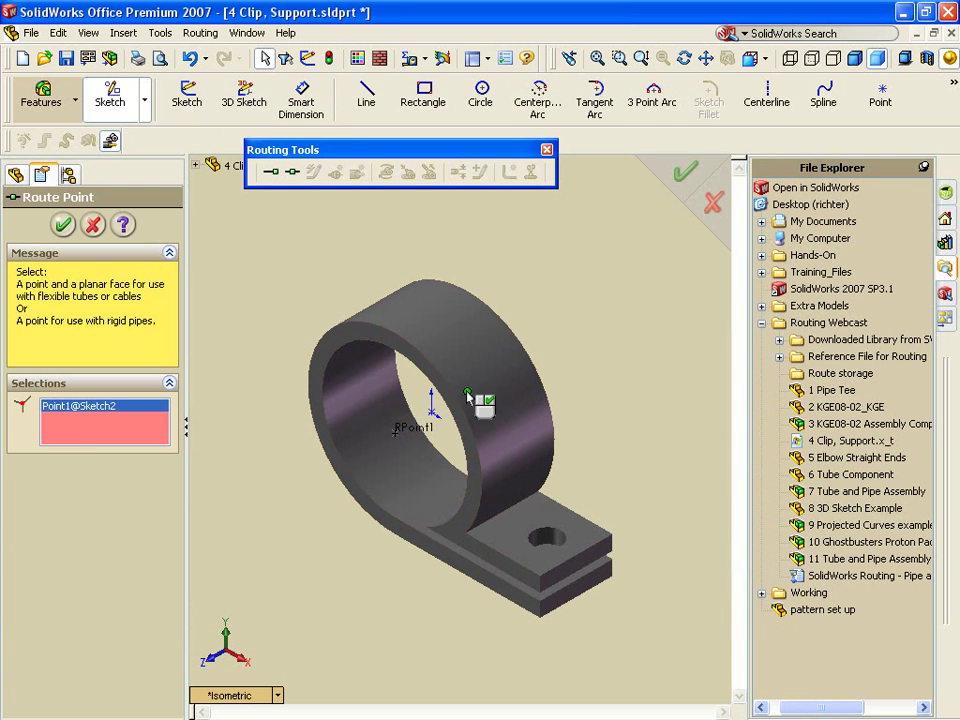
{"action": "right_click", "coordinate": [540, 403]}
{"action": "left_click", "coordinate": [606, 403]}
{"action": "left_click", "coordinate": [611, 431]}
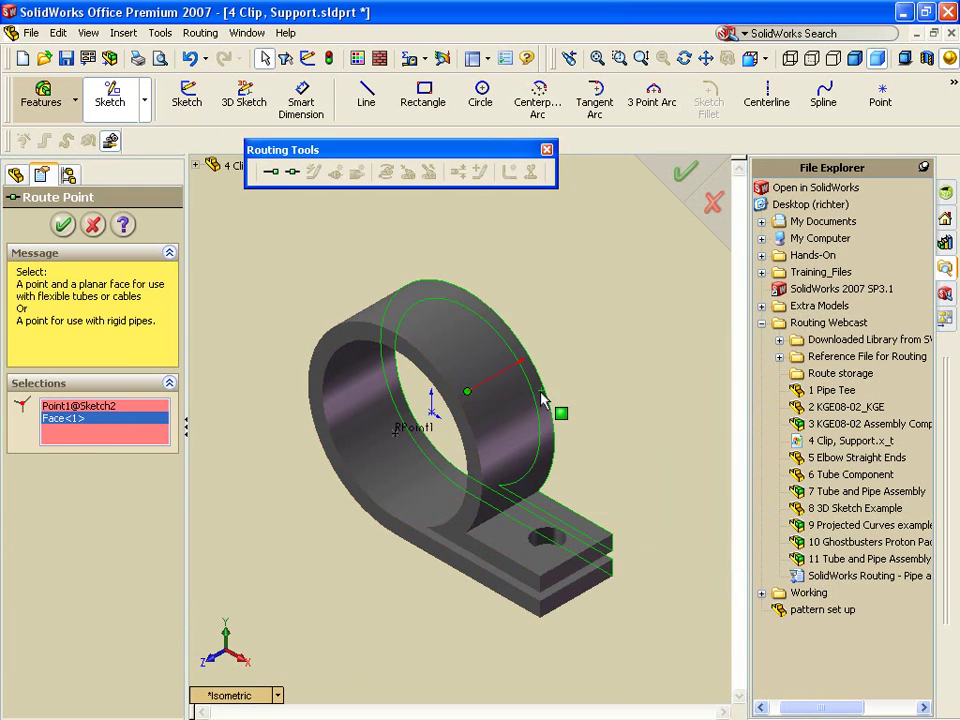
{"action": "left_click", "coordinate": [62, 224]}
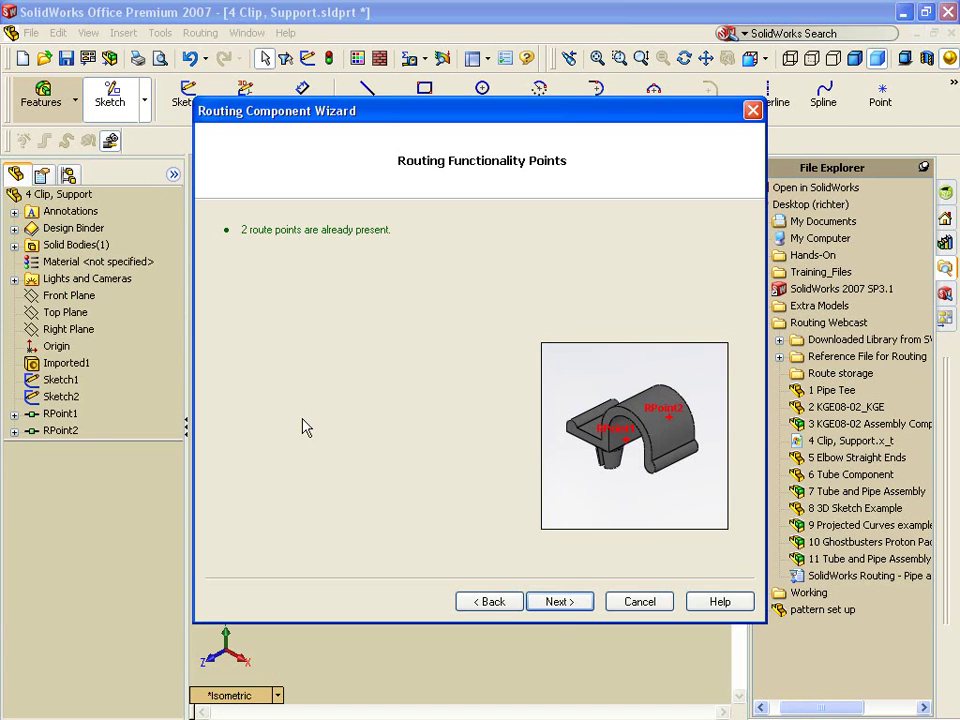
{"action": "left_click", "coordinate": [548, 604]}
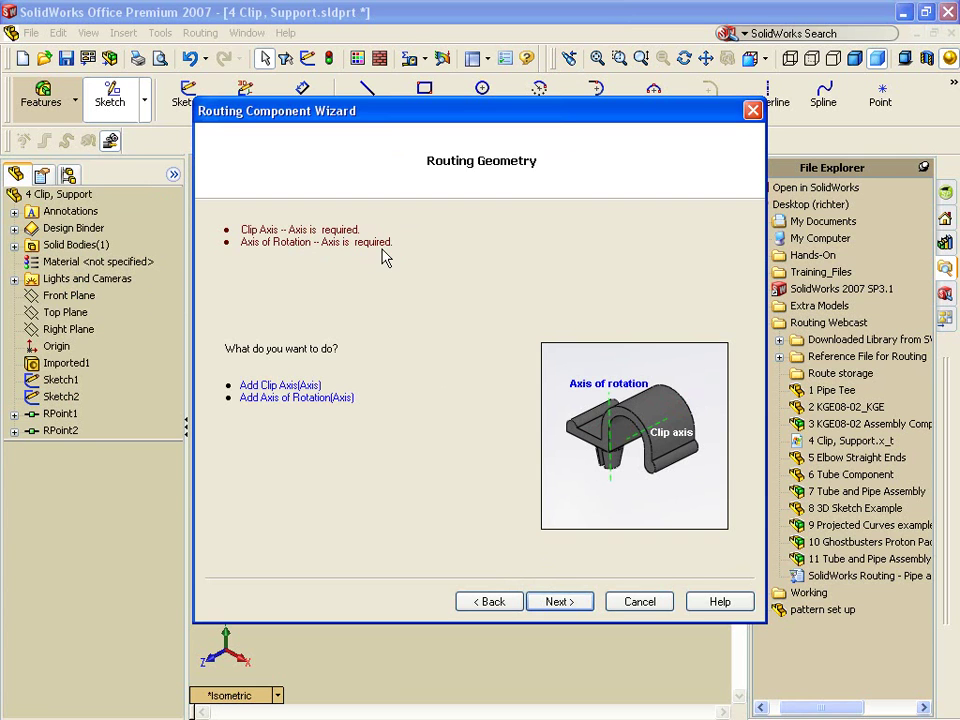
Step: Add the Clip Axis through the ring's inner face
{"action": "left_click", "coordinate": [296, 386]}
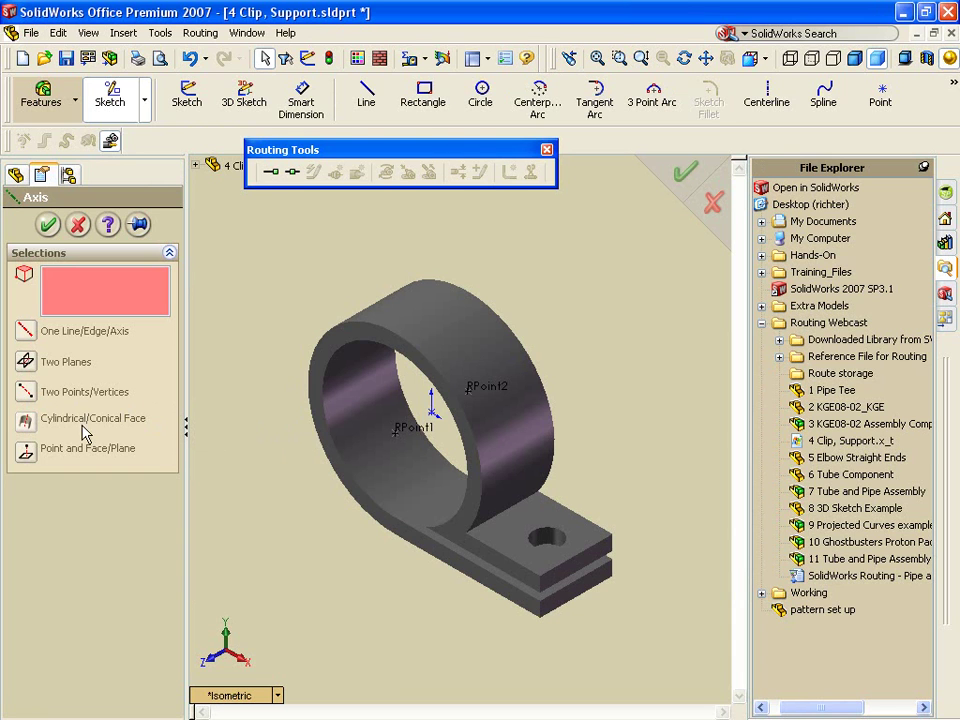
{"action": "left_click", "coordinate": [371, 451]}
{"action": "left_click", "coordinate": [48, 225]}
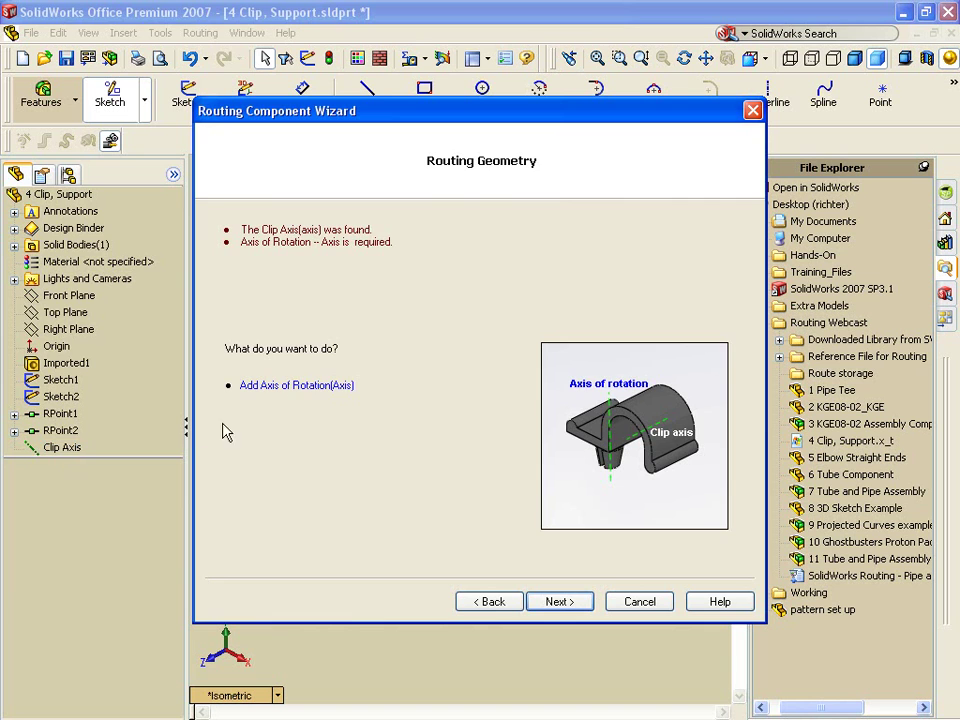
Step: Add the Axis of Rotation through the base hole face and advance to Mate References
{"action": "left_click", "coordinate": [242, 387]}
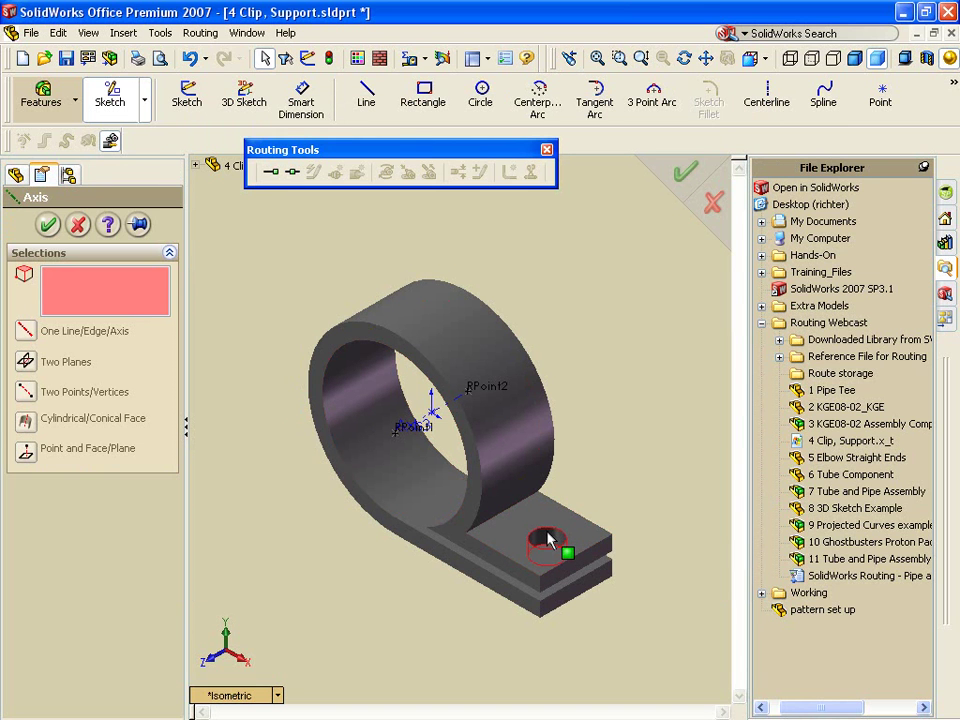
{"action": "left_click", "coordinate": [548, 540]}
{"action": "left_click", "coordinate": [48, 225]}
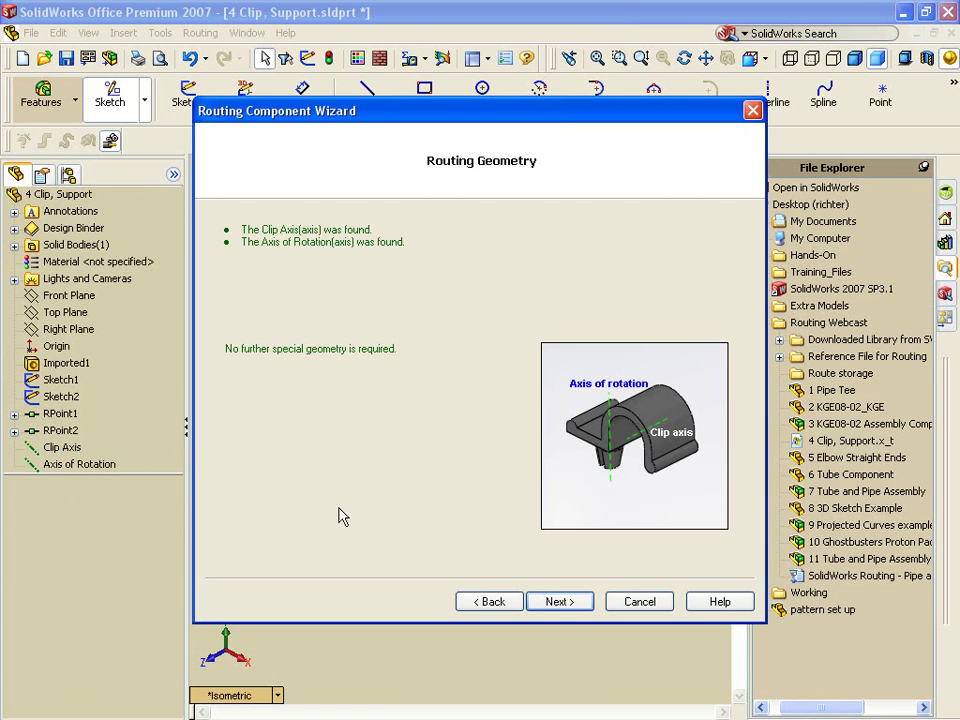
{"action": "left_click", "coordinate": [578, 604]}
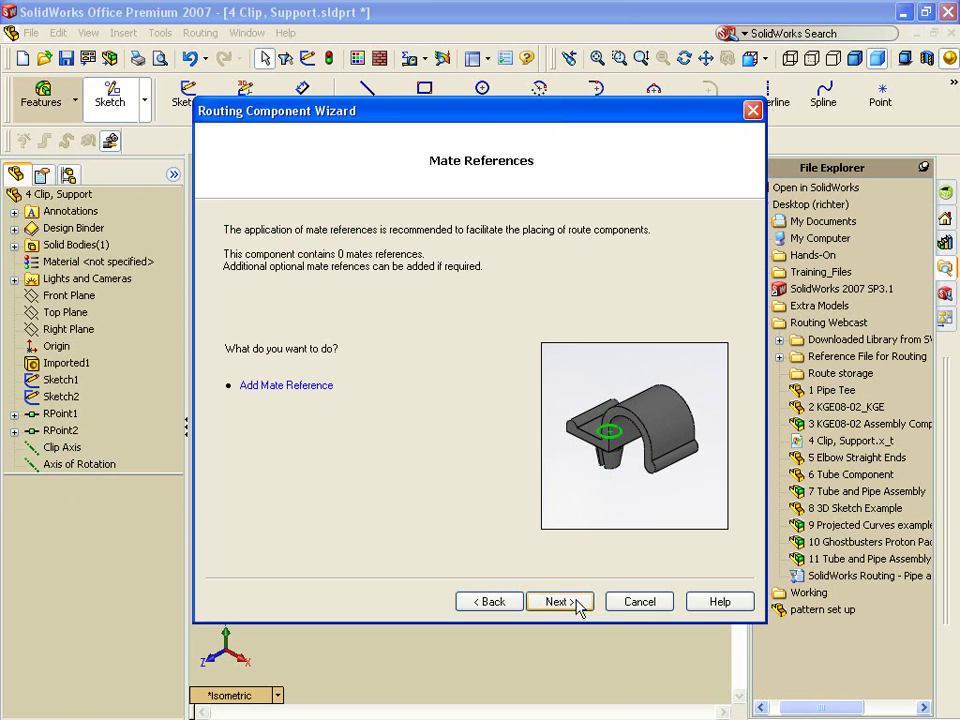
Step: Add a mate reference using the clip's base-hole edge as the primary reference
{"action": "left_click", "coordinate": [300, 388]}
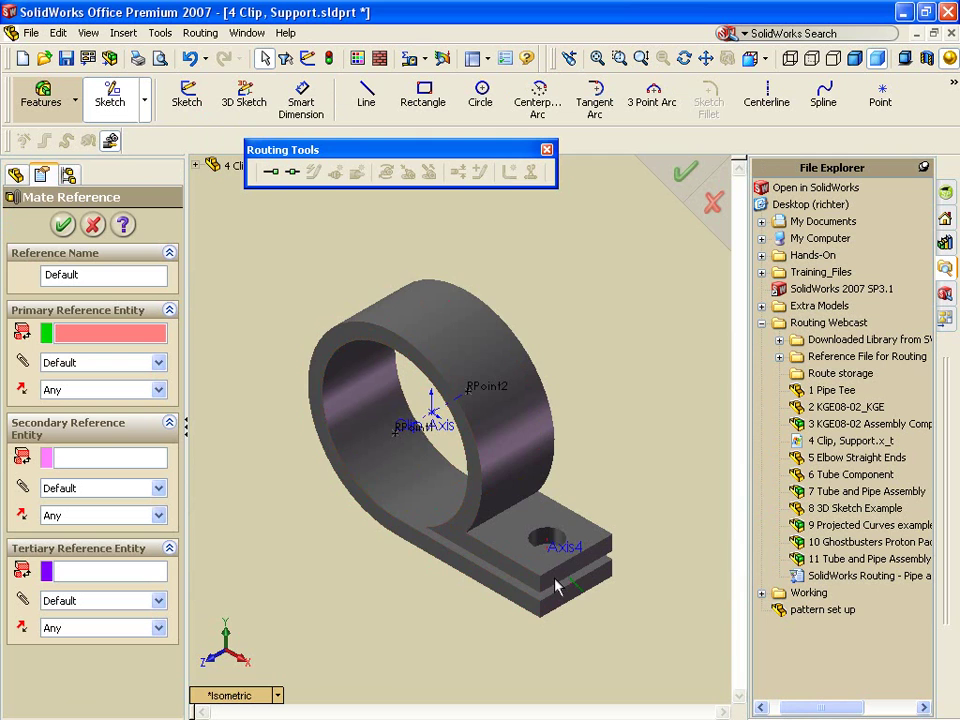
{"action": "scroll", "coordinate": [550, 570], "scroll_direction": "down", "scroll_amount": 6}
{"action": "right_click", "coordinate": [514, 524]}
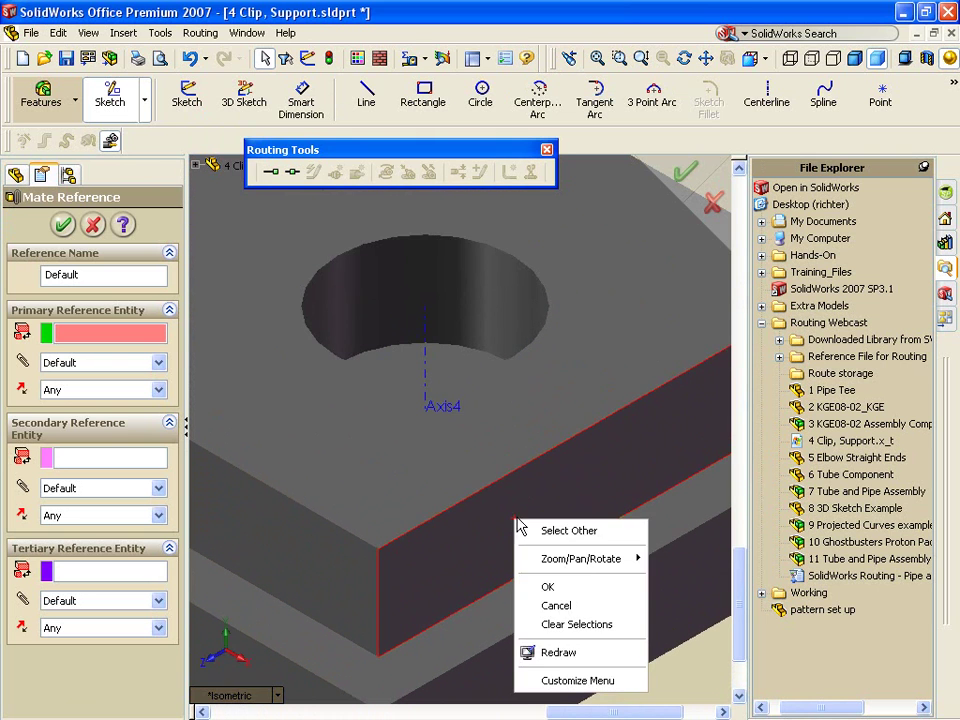
{"action": "left_click", "coordinate": [553, 527]}
{"action": "right_click", "coordinate": [512, 562]}
{"action": "left_click", "coordinate": [541, 553]}
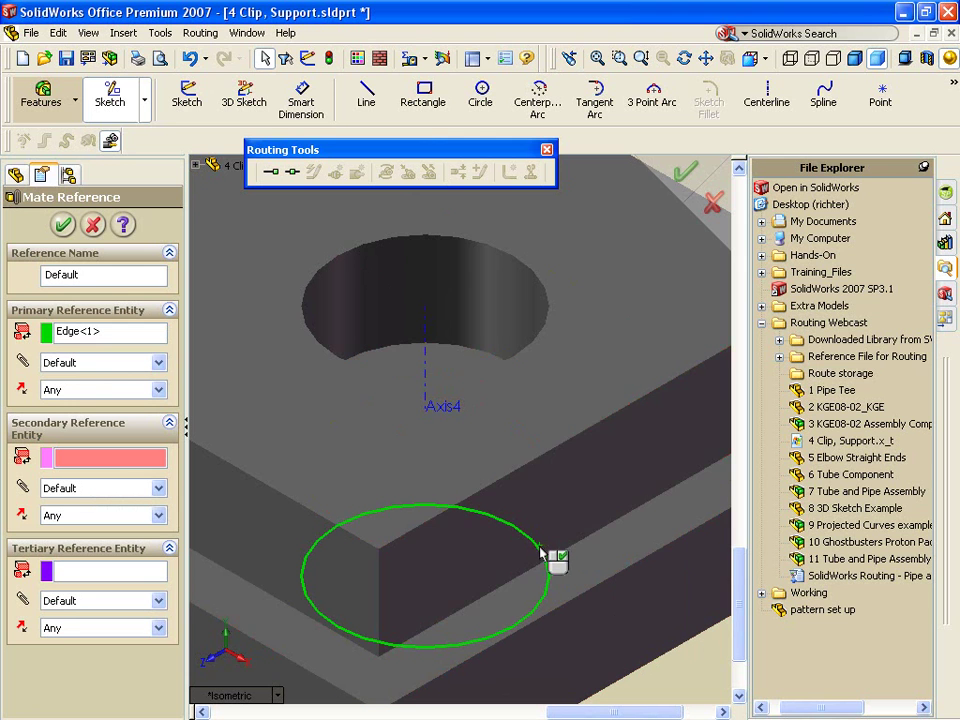
{"action": "key", "text": "f"}
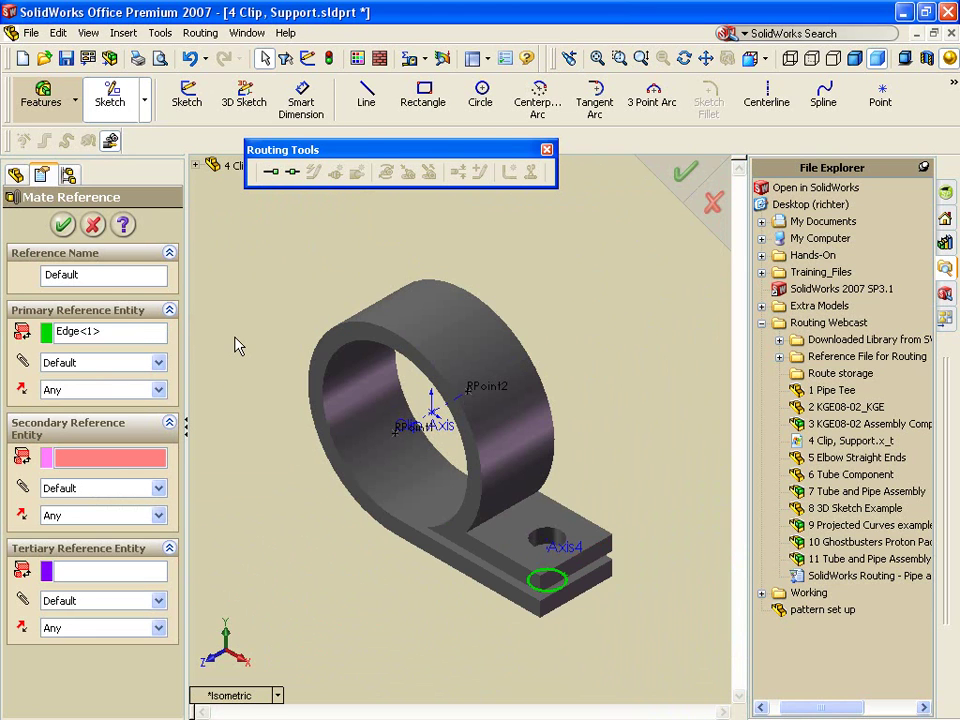
{"action": "left_click", "coordinate": [64, 225]}
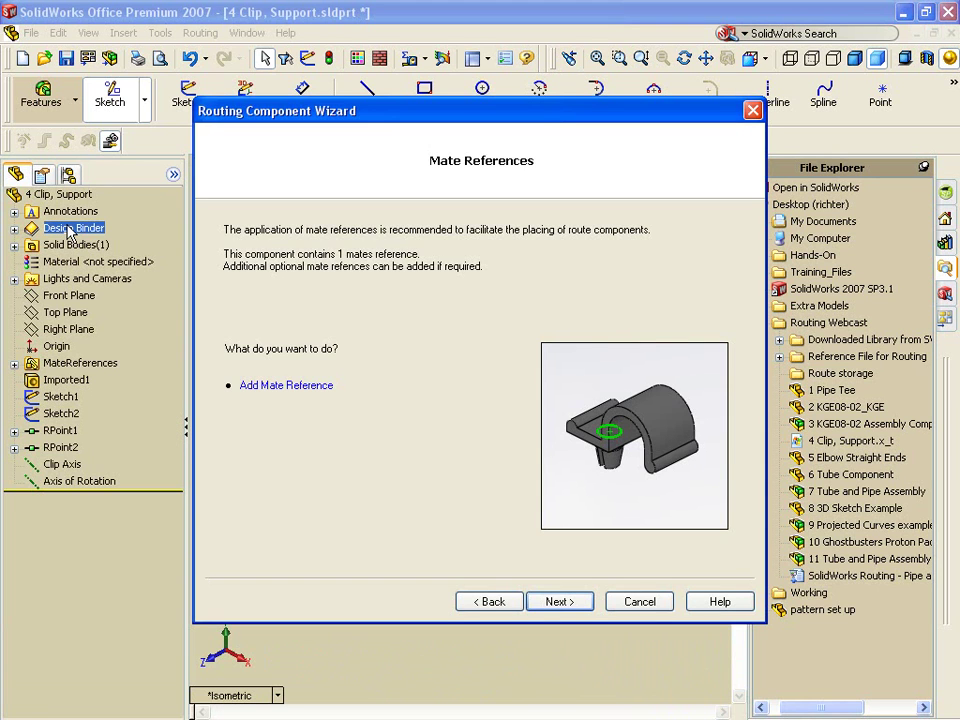
Step: Pass the validity check and save the component to the routing library as Clip
{"action": "left_click", "coordinate": [559, 602]}
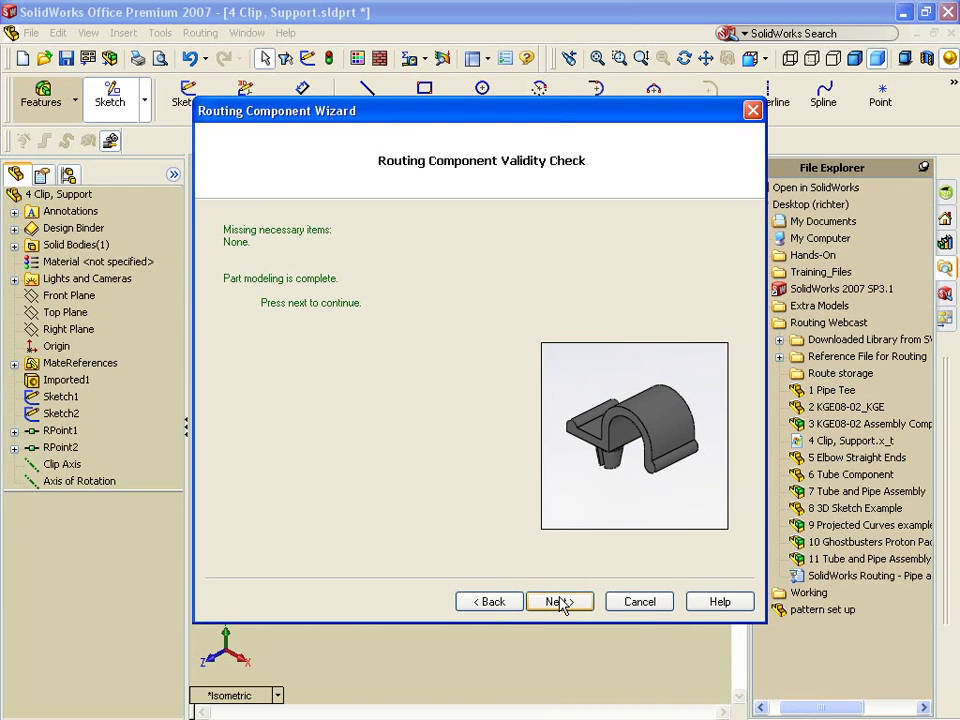
{"action": "left_click", "coordinate": [560, 603]}
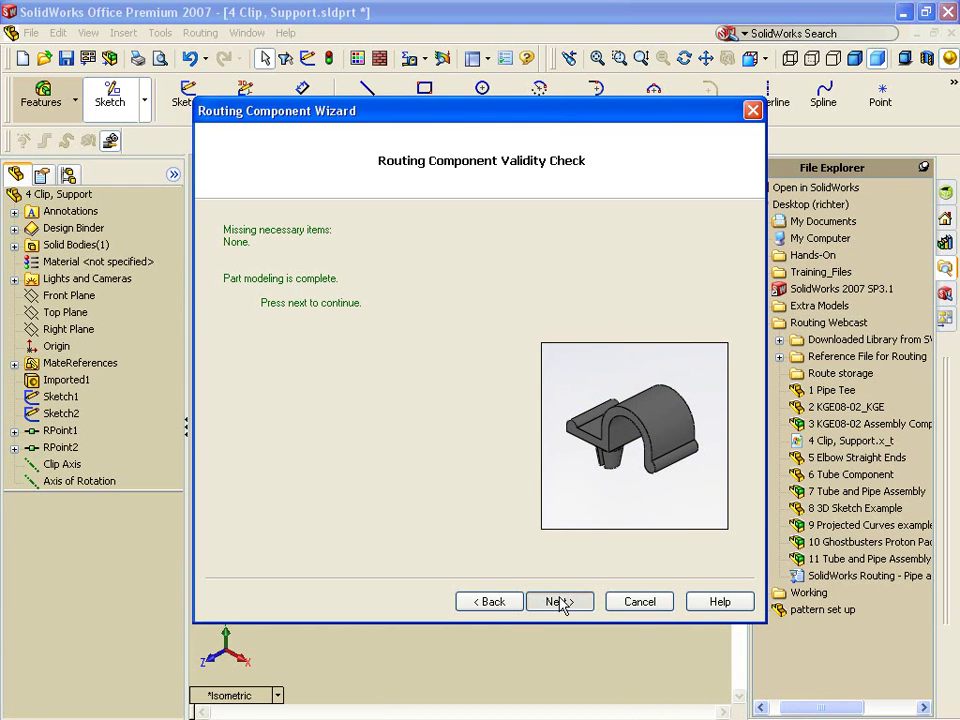
{"action": "type", "text": "Cl"}
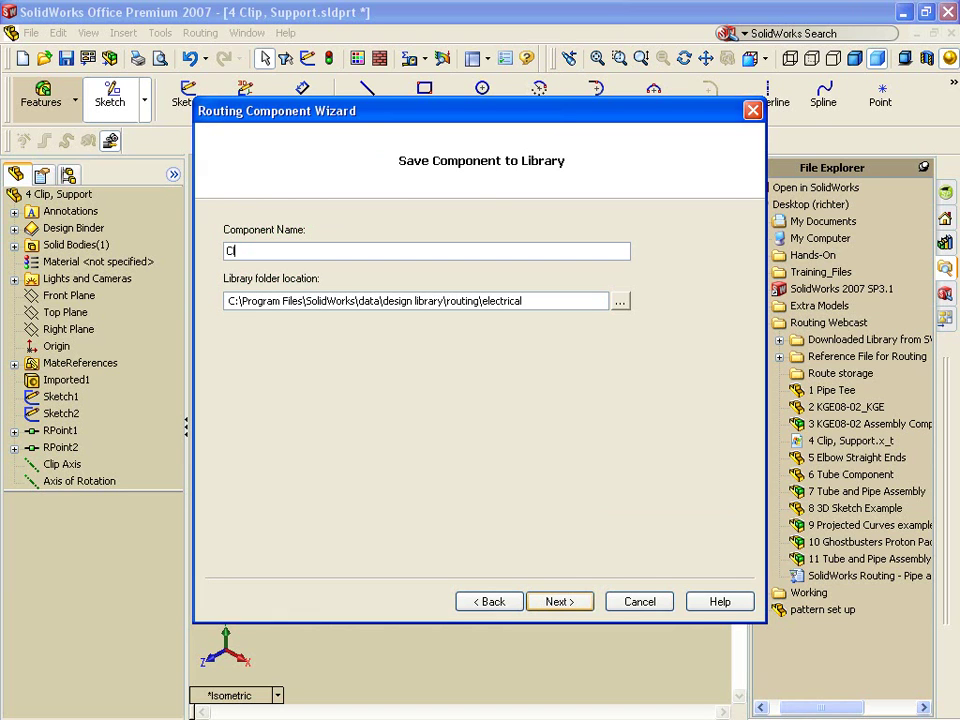
{"action": "type", "text": "ip"}
{"action": "left_click", "coordinate": [572, 606]}
{"action": "key", "text": "Return"}
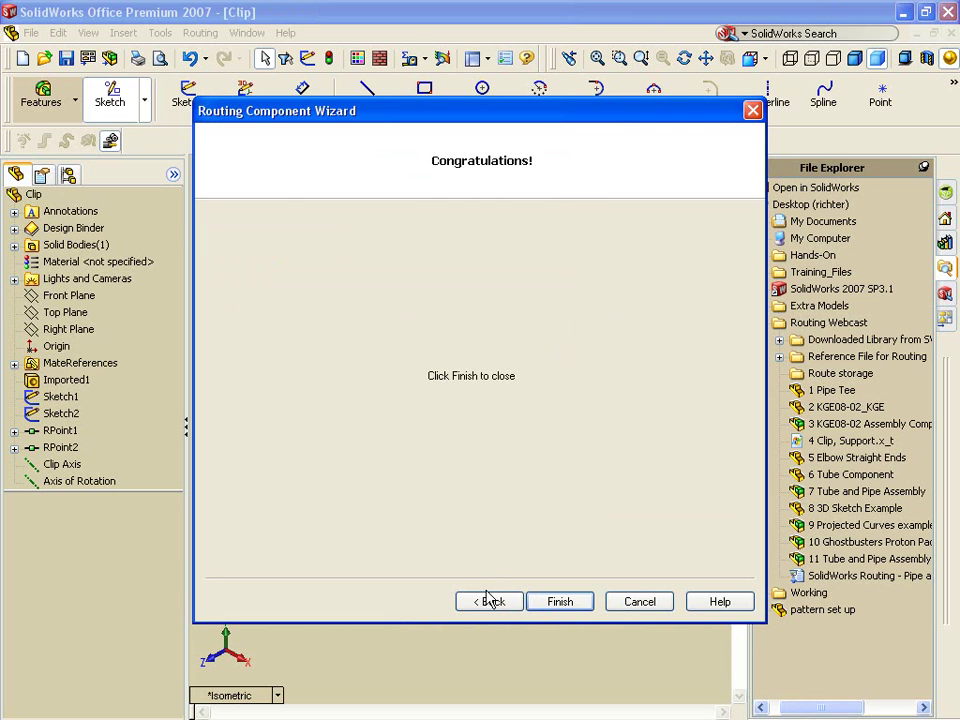
{"action": "left_click", "coordinate": [558, 602]}
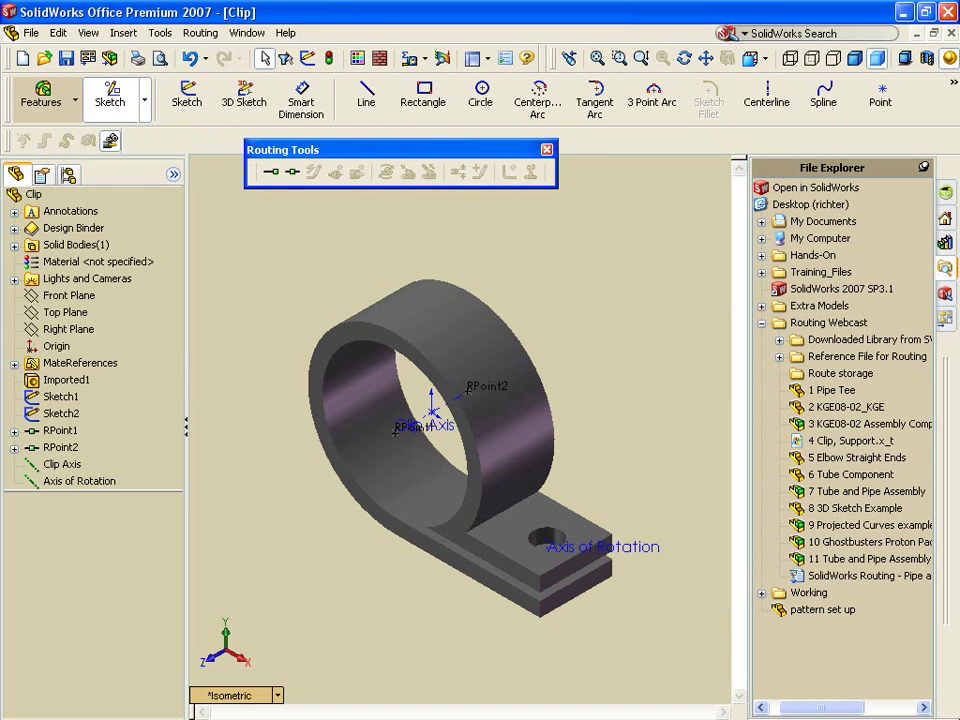
Step: Close all open documents without saving the fitting assembly
{"action": "key", "text": "ctrl+w"}
{"action": "key", "text": "ctrl+w"}
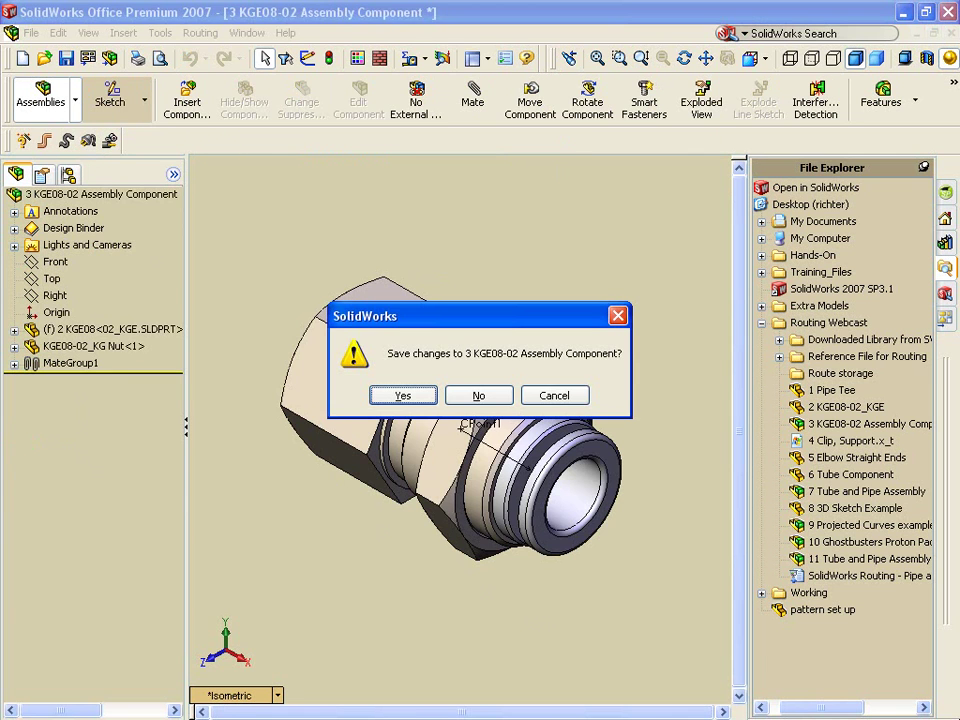
{"action": "key", "text": "n"}
{"action": "key", "text": "ctrl+w"}
{"action": "key", "text": "ctrl+w"}
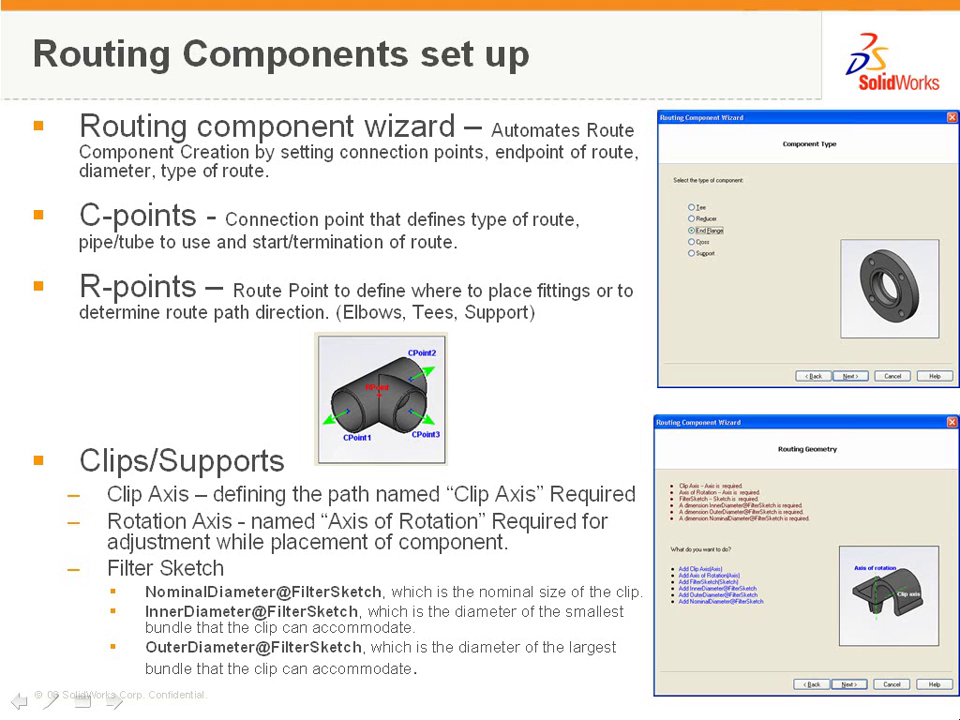
Step: Advance the slideshow to slide 6, 'Elbow Components set up'
{"action": "key", "text": "Right"}
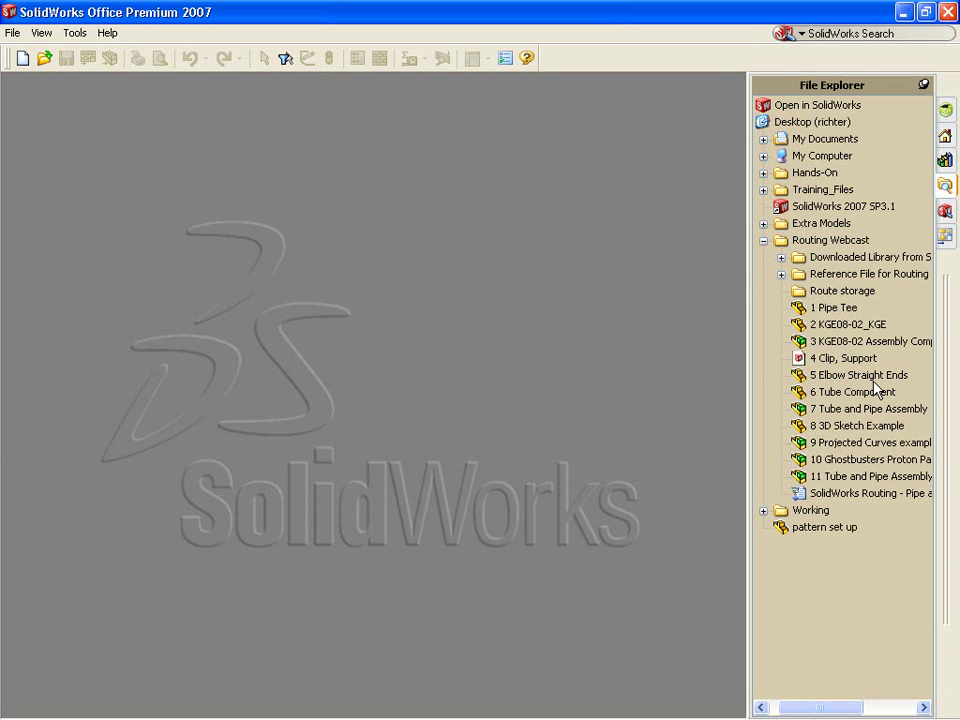
Step: Open 5 Elbow Straight Ends, roll it back after Bend, and edit the ElbowArc sketch
{"action": "double_click", "coordinate": [872, 377]}
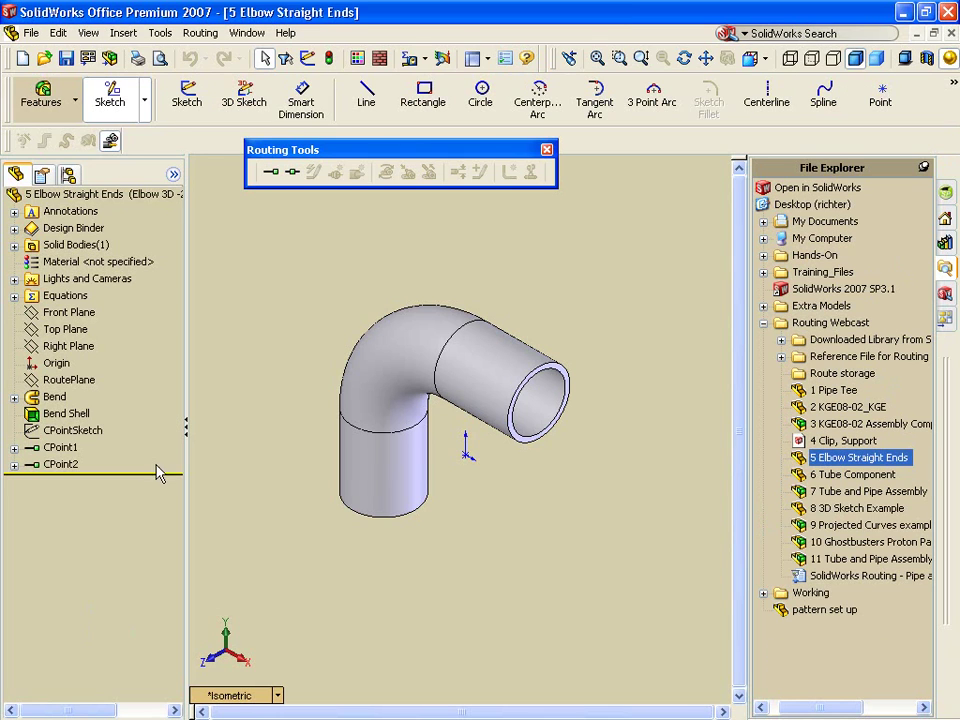
{"action": "left_click_drag", "start_coordinate": [157, 472], "coordinate": [157, 410]}
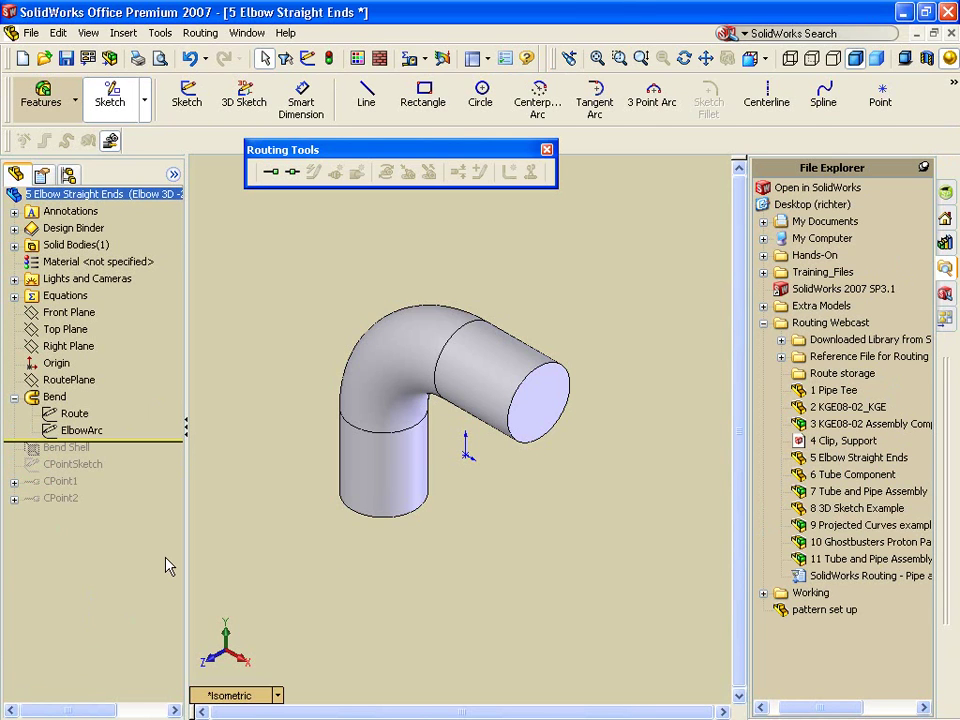
{"action": "right_click", "coordinate": [101, 435]}
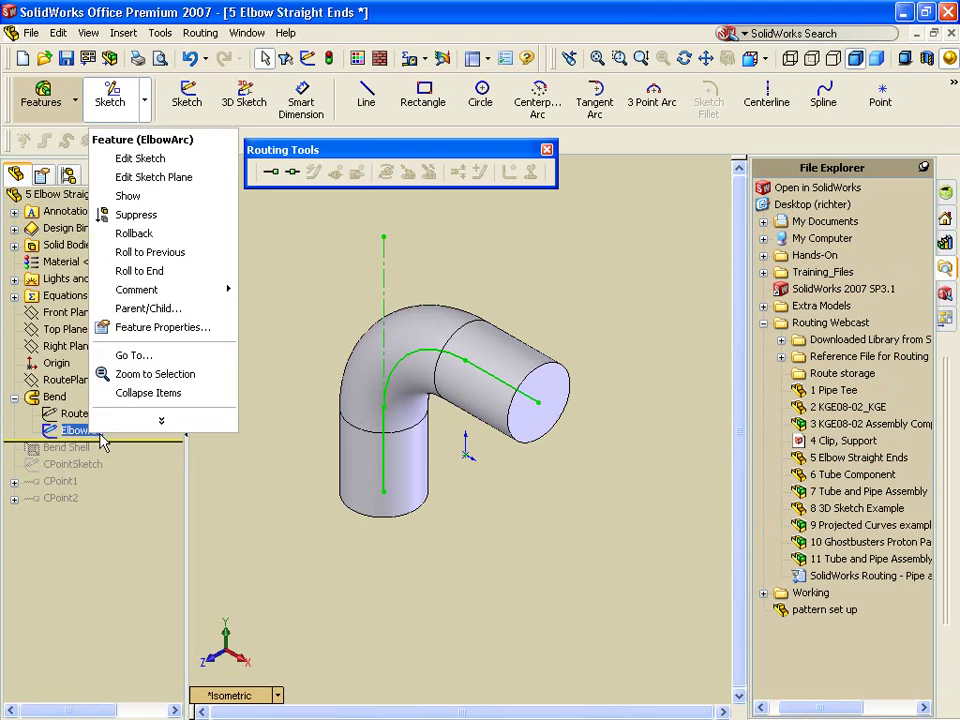
{"action": "left_click", "coordinate": [182, 162]}
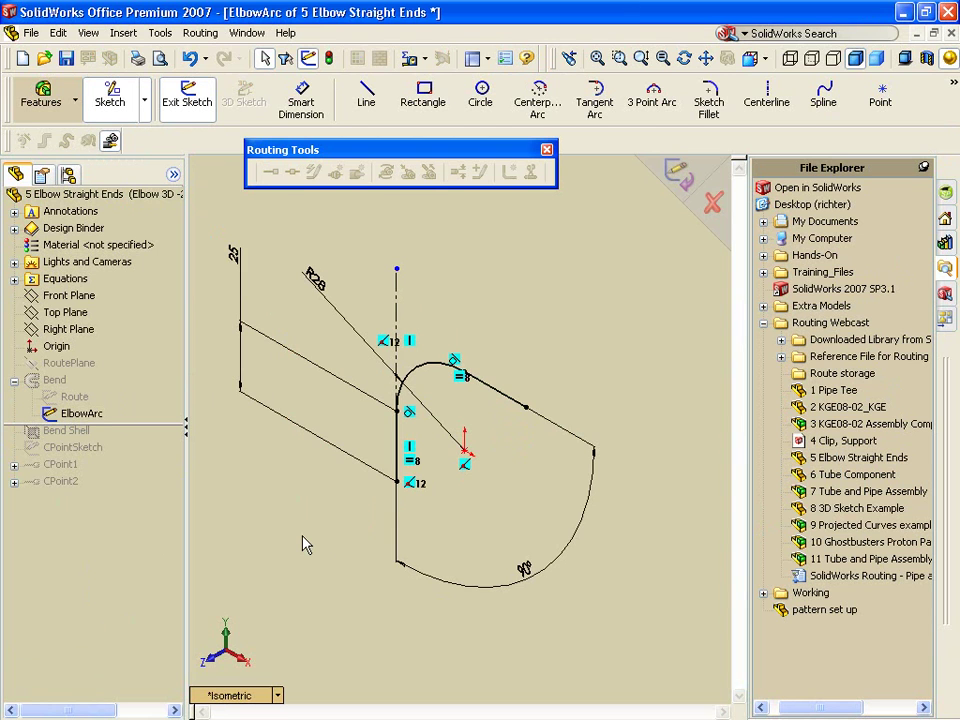
Step: Rename the ElbowArc sketch's R28 radius dimension from D1 to BendRadius
{"action": "left_click", "coordinate": [326, 287]}
{"action": "right_click", "coordinate": [326, 287]}
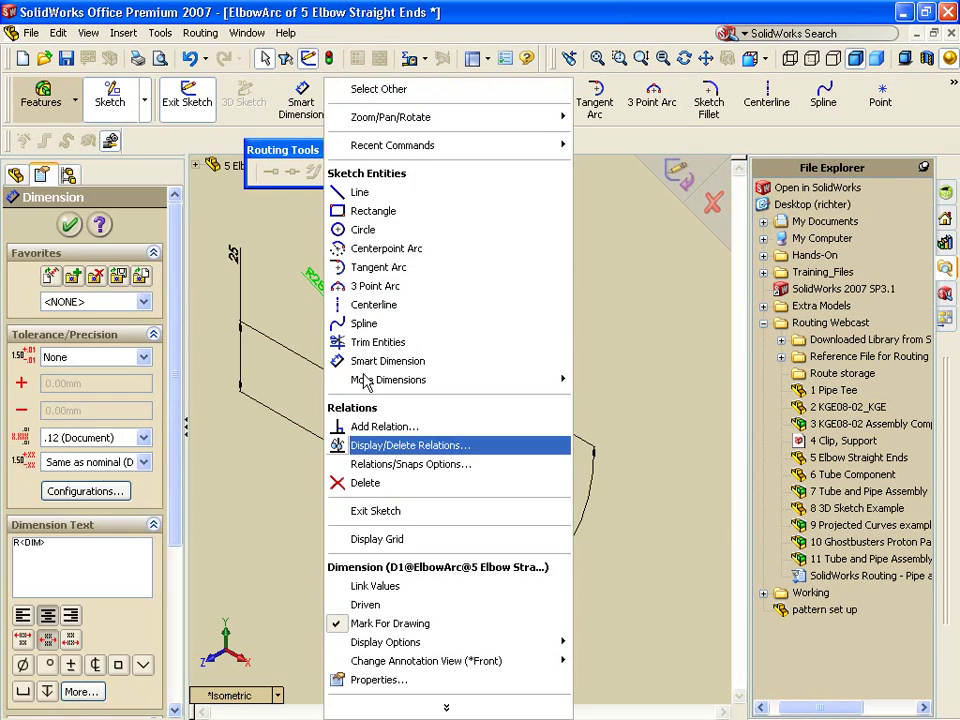
{"action": "left_click", "coordinate": [432, 681]}
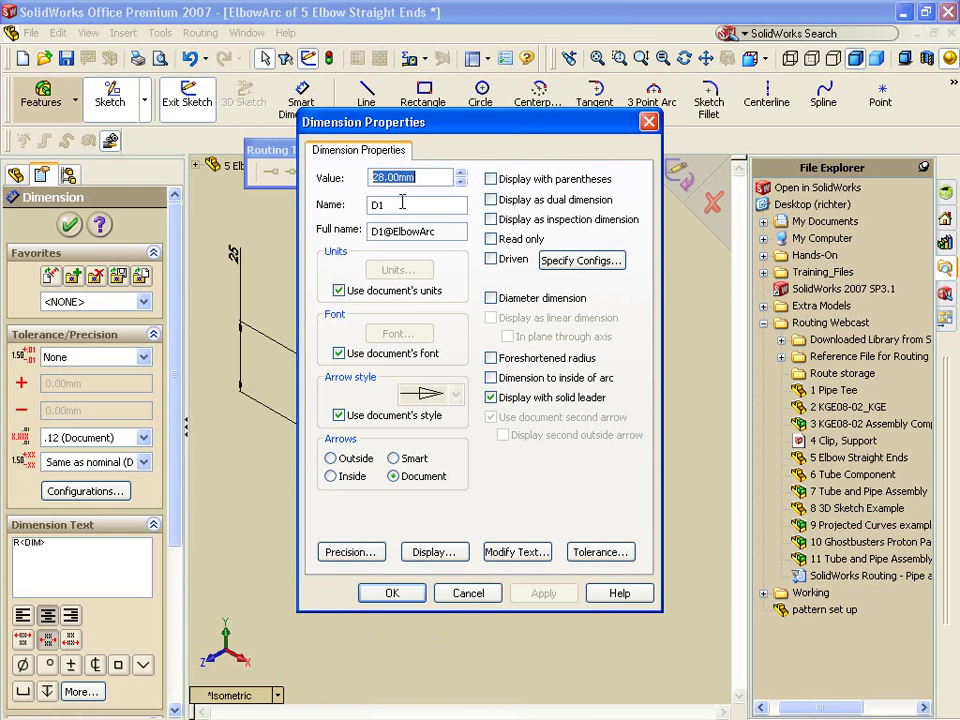
{"action": "left_click", "coordinate": [448, 229]}
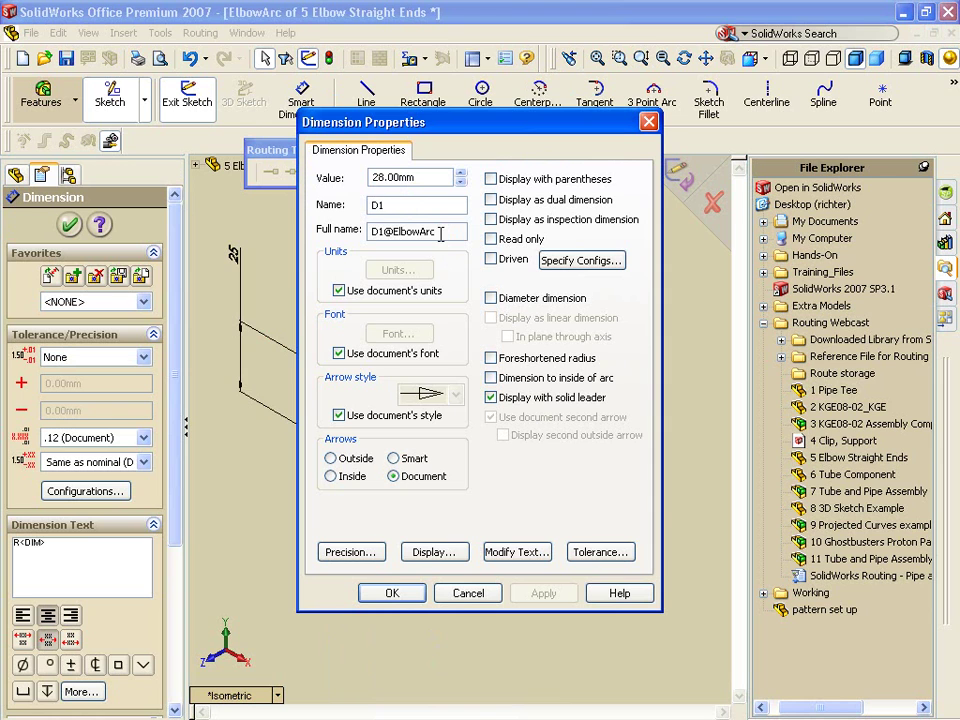
{"action": "double_click", "coordinate": [435, 204]}
{"action": "type", "text": "Bend"}
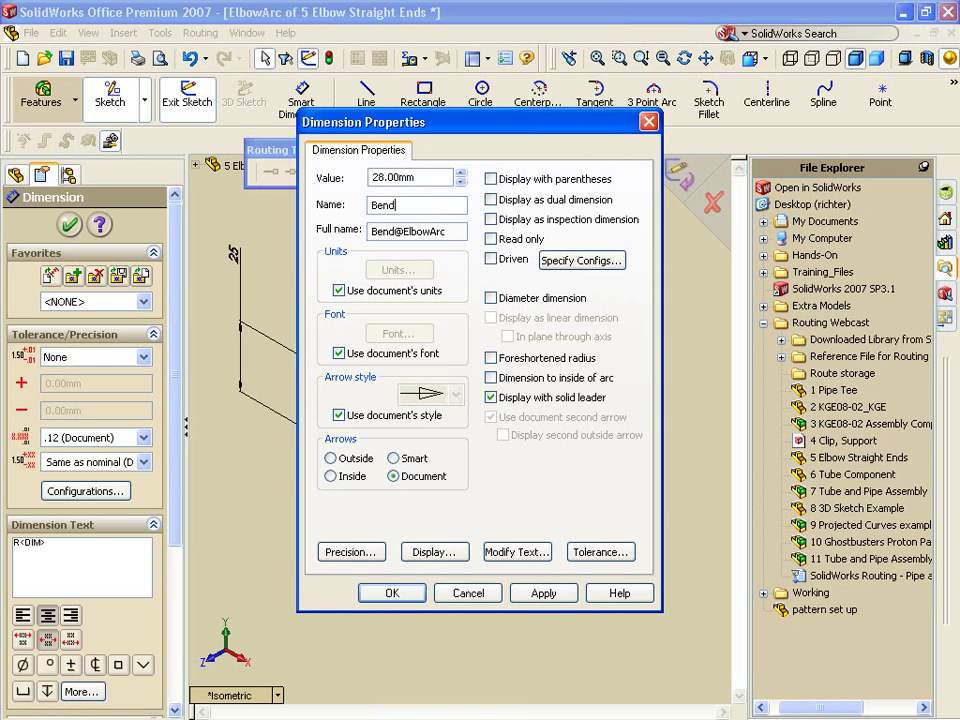
{"action": "type", "text": "Radius"}
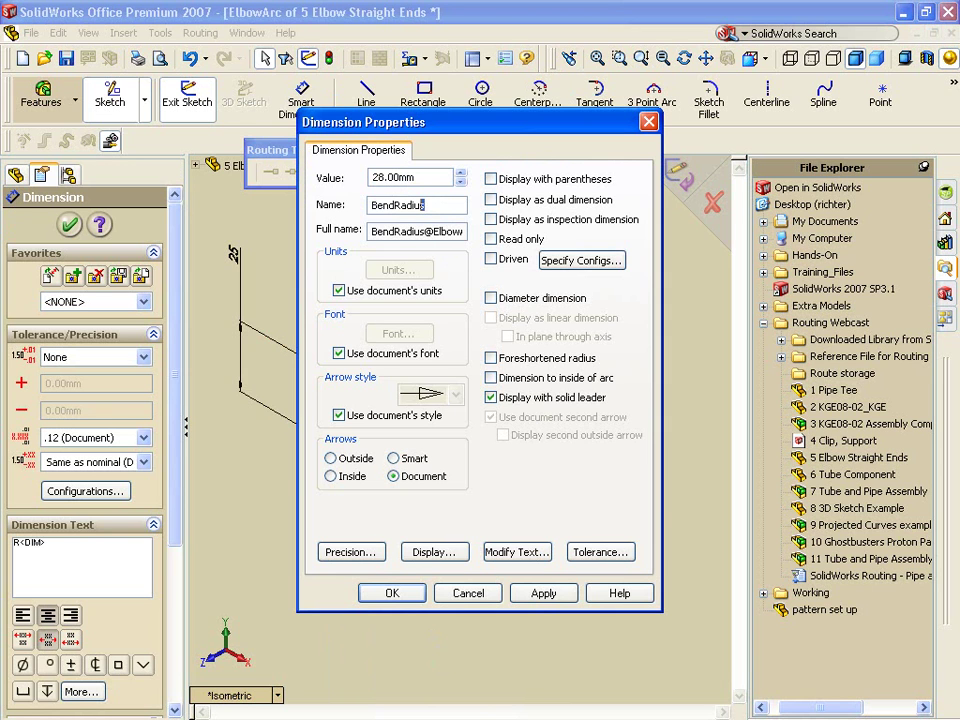
{"action": "key", "text": "shift+Home"}
{"action": "left_click_drag", "start_coordinate": [433, 231], "coordinate": [481, 225]}
{"action": "key", "text": "End"}
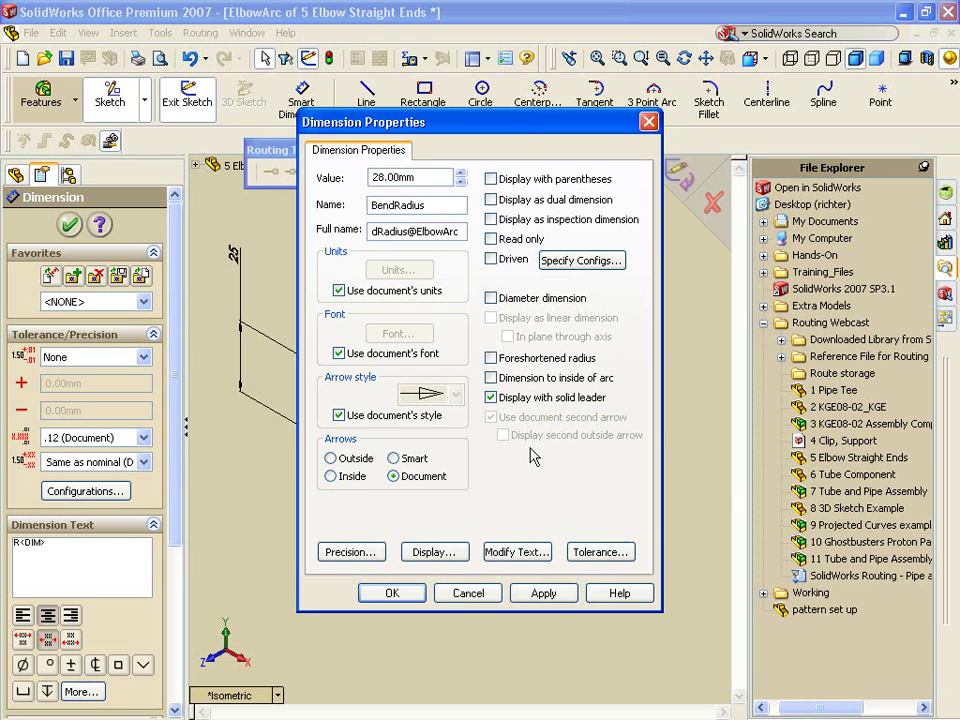
{"action": "left_click", "coordinate": [550, 598]}
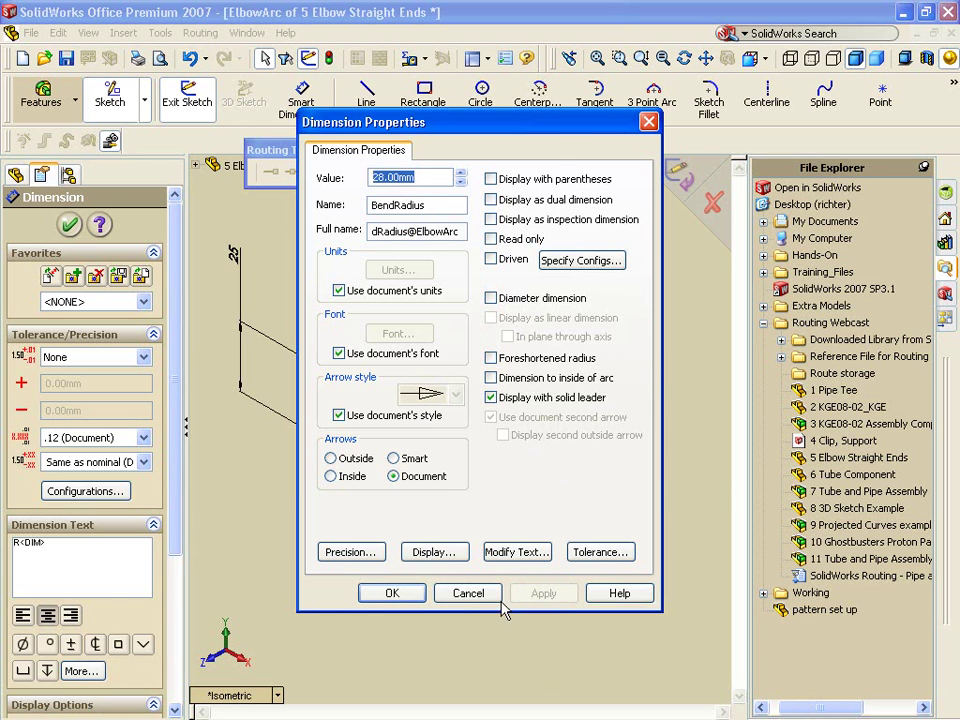
{"action": "left_click", "coordinate": [370, 597]}
{"action": "left_click", "coordinate": [372, 602]}
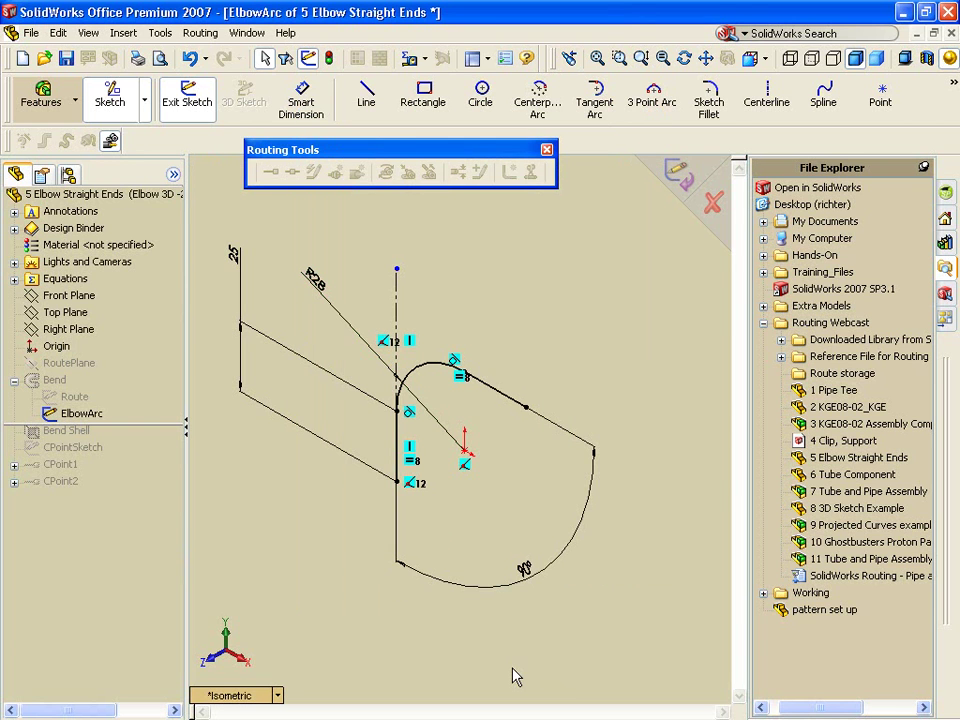
Step: Confirm the 90° angle dimension is named BendAngle, then exit the ElbowArc sketch
{"action": "right_click", "coordinate": [533, 583]}
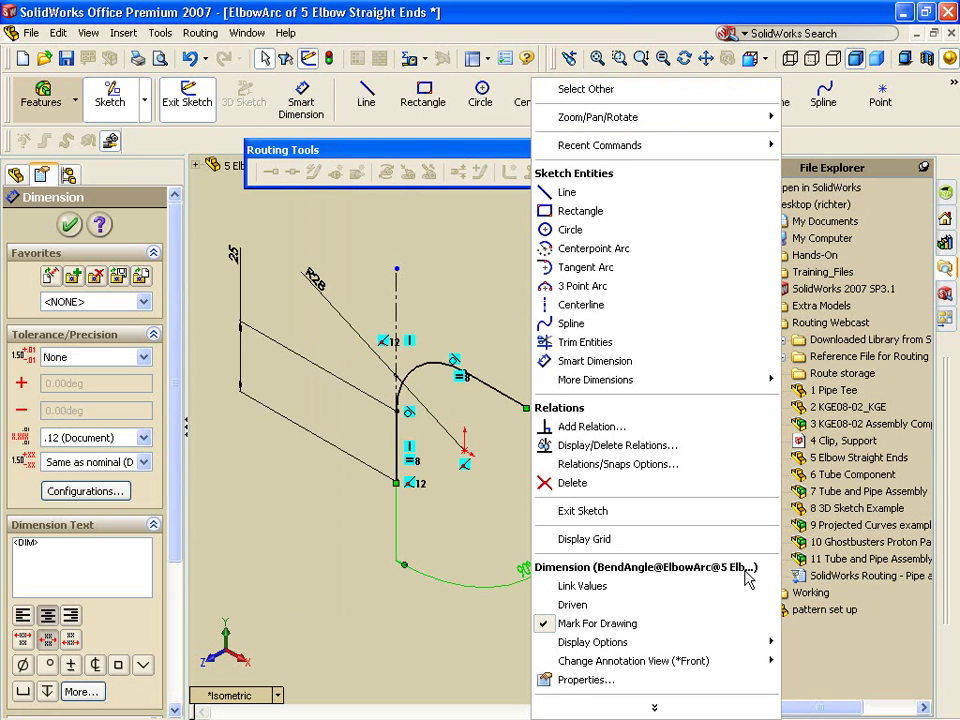
{"action": "left_click", "coordinate": [657, 683]}
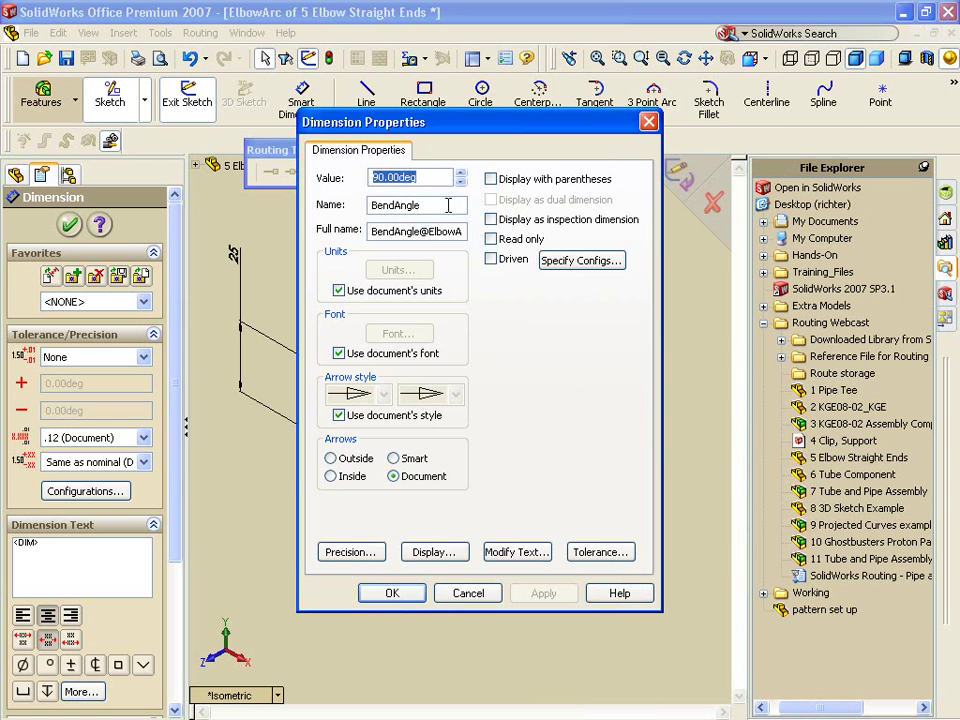
{"action": "left_click", "coordinate": [392, 593]}
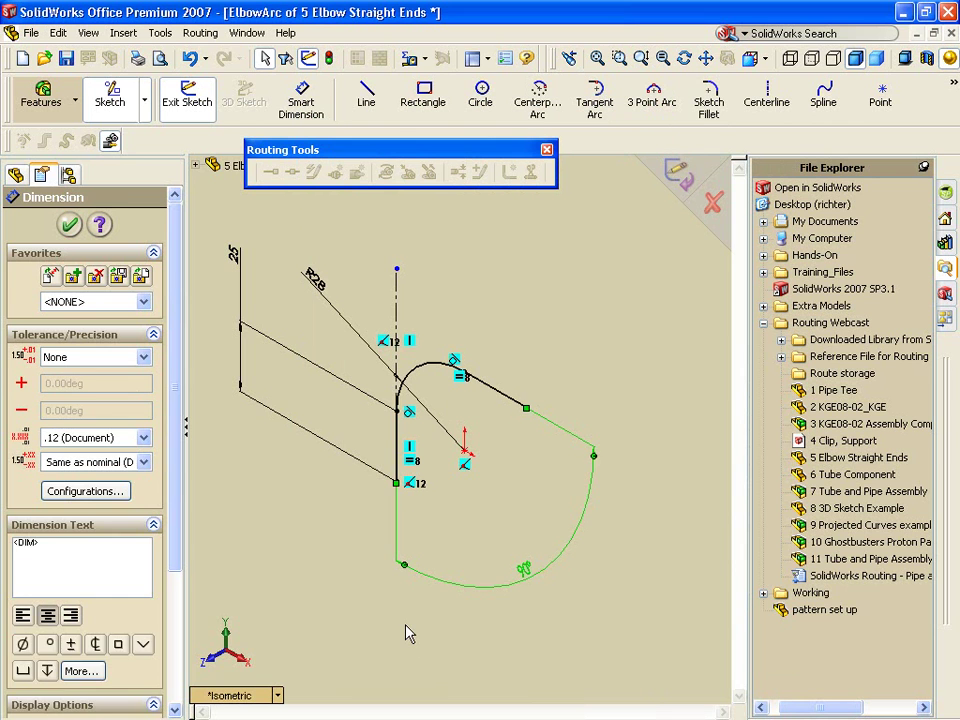
{"action": "left_click", "coordinate": [678, 173]}
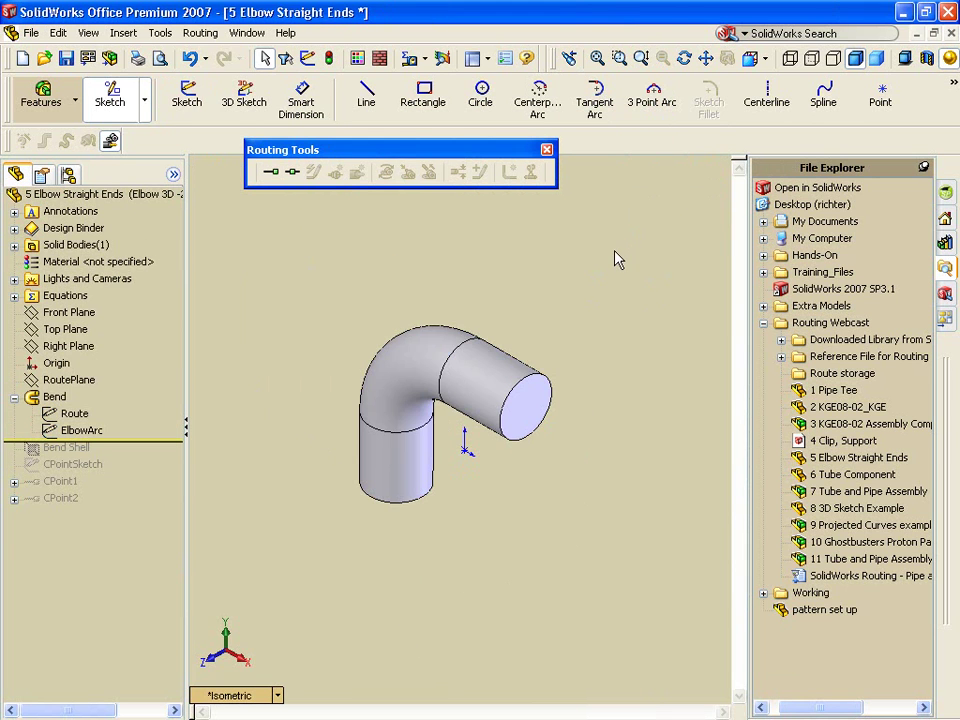
Step: In the Route sketch, rename the 28 dimension from D1 to BendRadius and exit
{"action": "right_click", "coordinate": [75, 414]}
{"action": "left_click", "coordinate": [110, 442]}
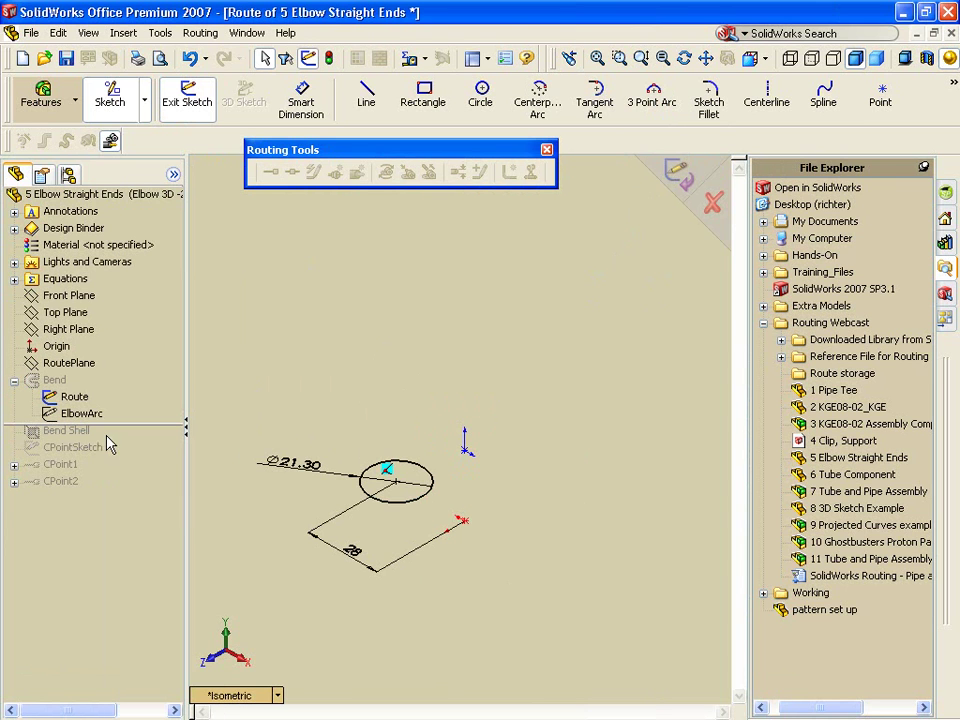
{"action": "right_click", "coordinate": [305, 481]}
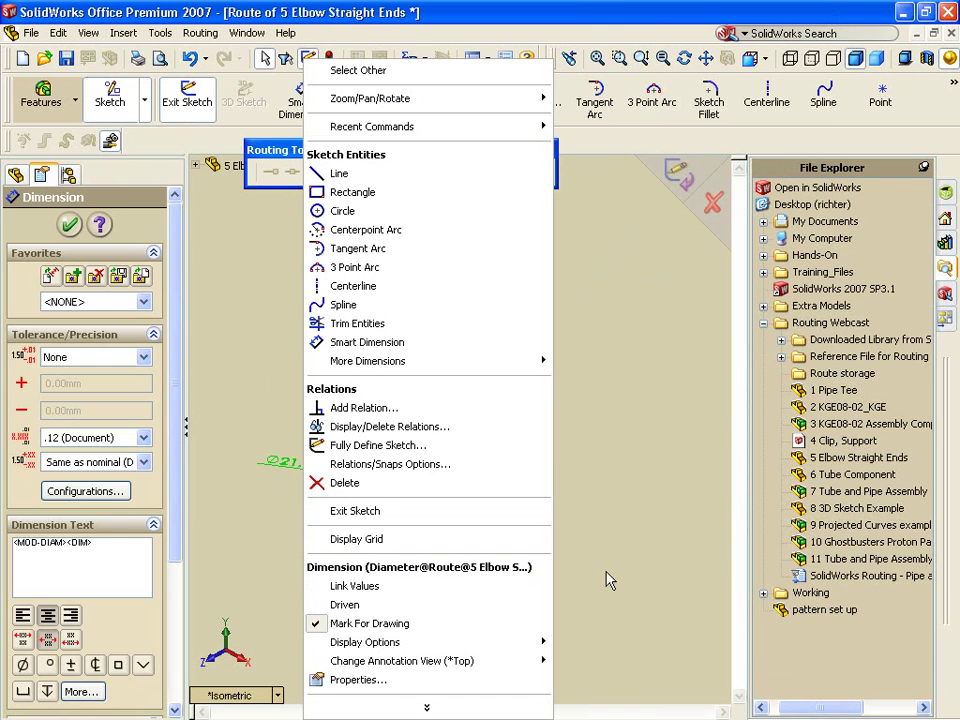
{"action": "left_click", "coordinate": [560, 578]}
{"action": "right_click", "coordinate": [357, 553]}
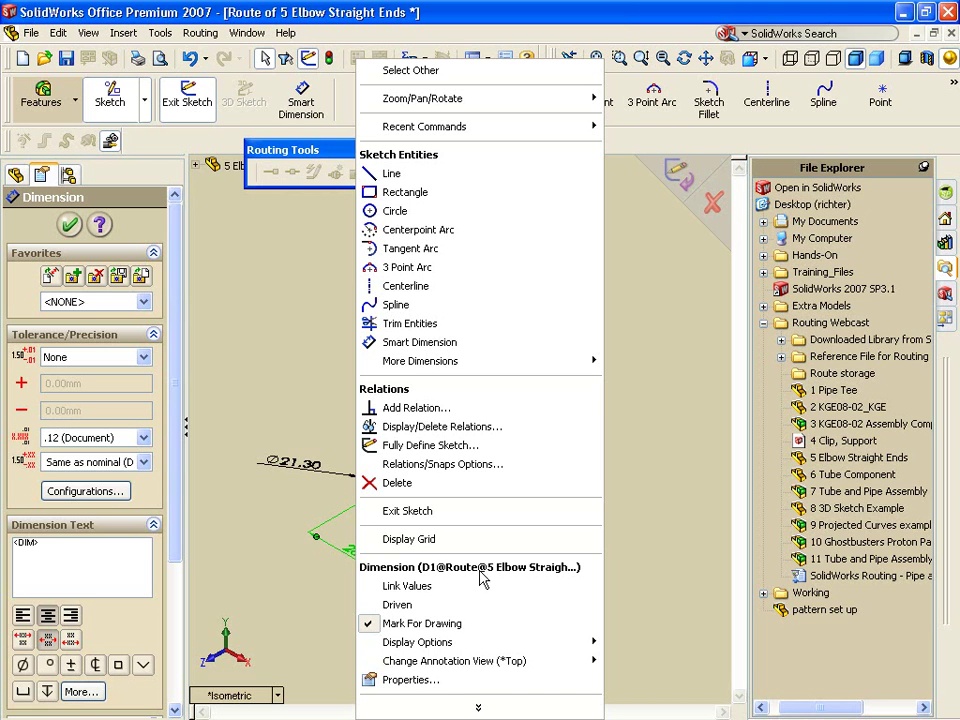
{"action": "left_click", "coordinate": [437, 680]}
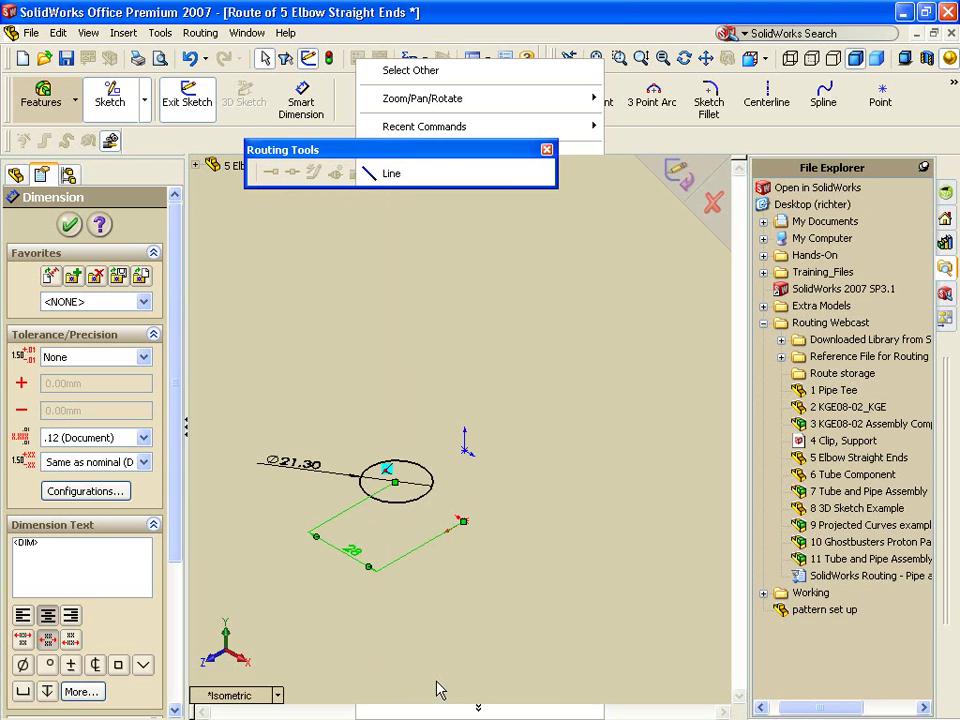
{"action": "double_click", "coordinate": [404, 204]}
{"action": "type", "text": "BendRadius"}
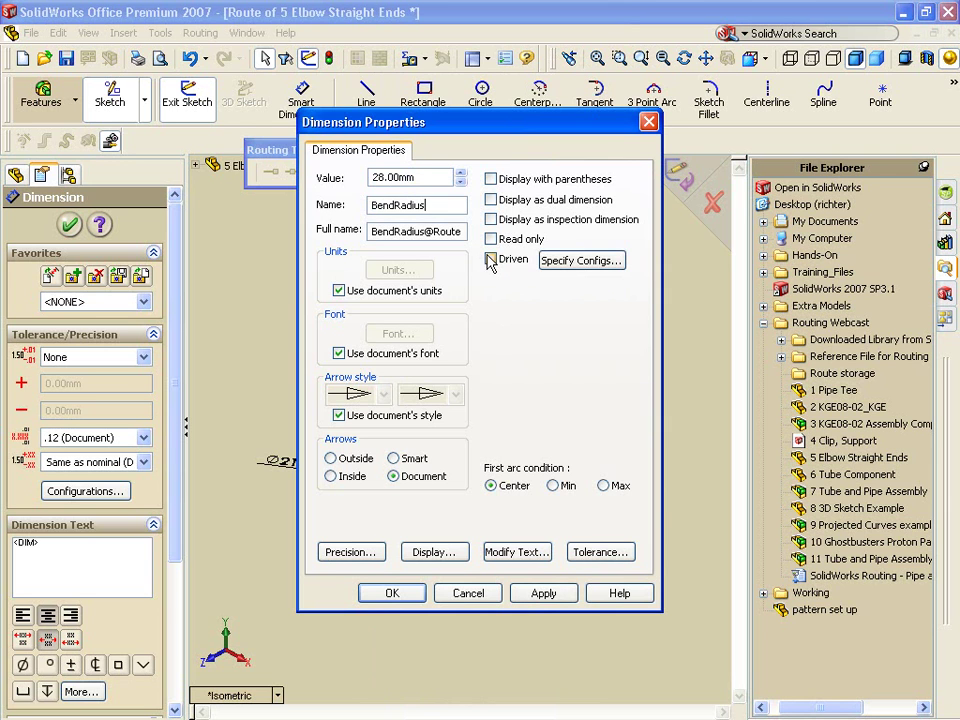
{"action": "left_click", "coordinate": [541, 595]}
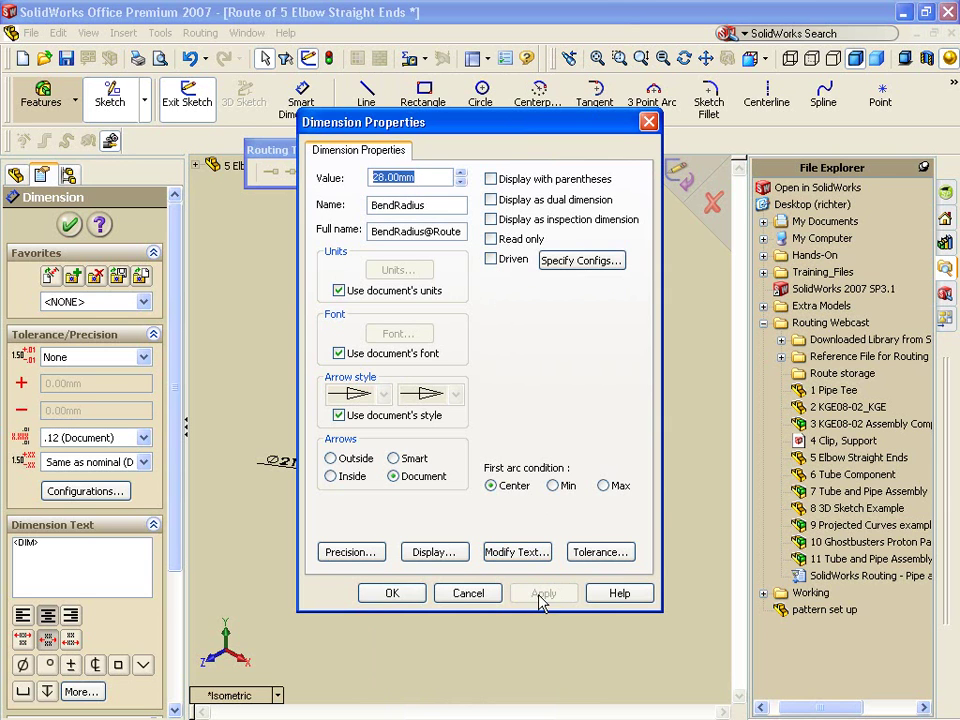
{"action": "left_click", "coordinate": [392, 594]}
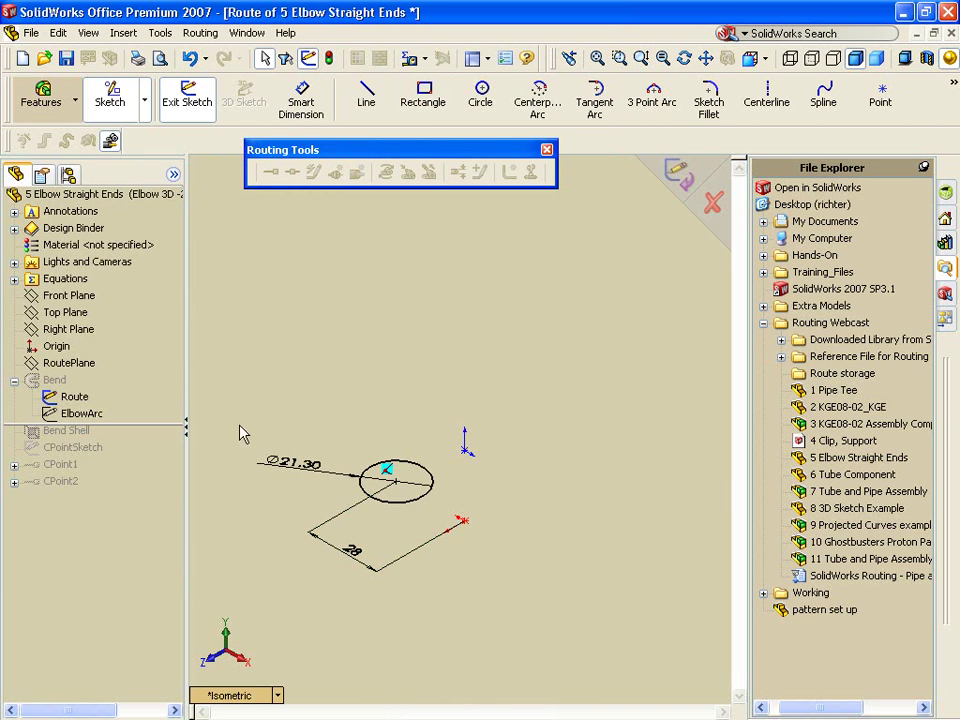
{"action": "left_click", "coordinate": [681, 176]}
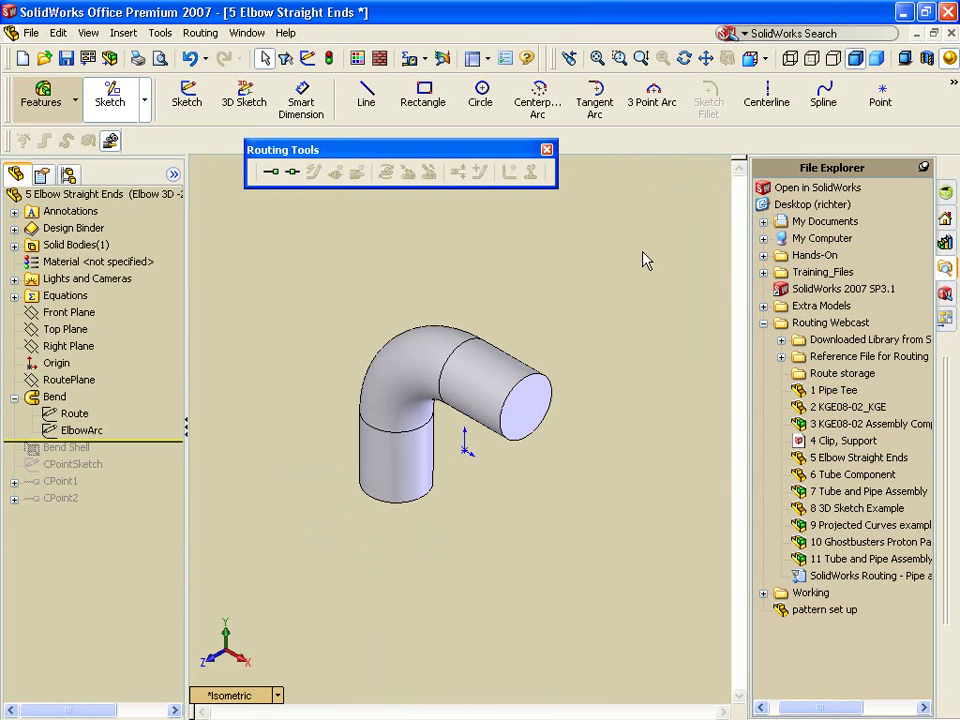
Step: Show the feature dimensions on the elbow model via Annotations
{"action": "left_click", "coordinate": [98, 213]}
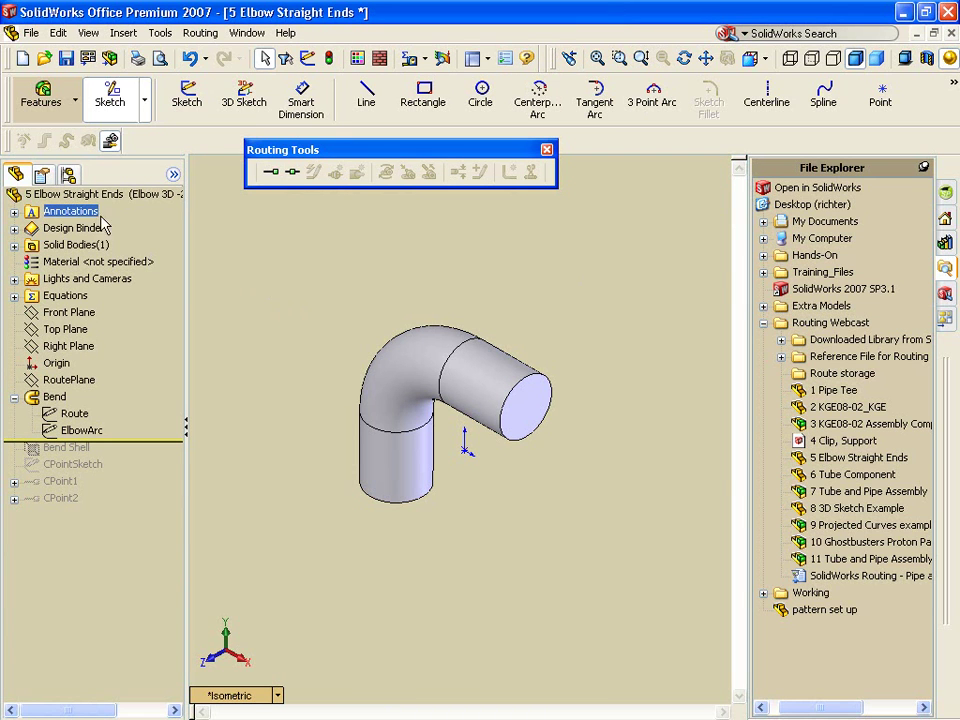
{"action": "right_click", "coordinate": [88, 213]}
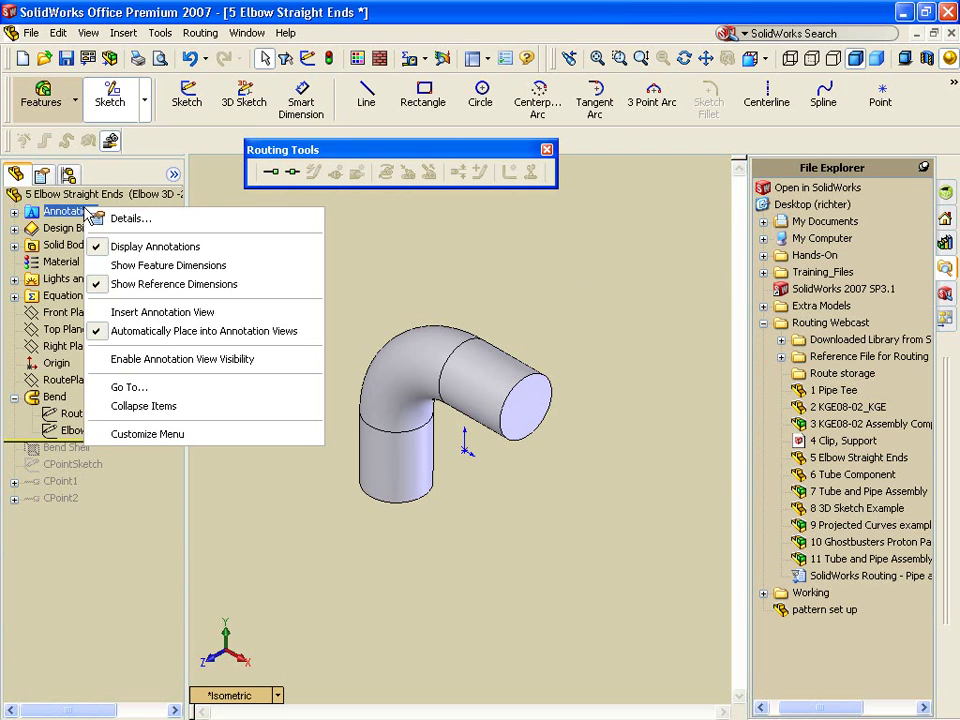
{"action": "left_click", "coordinate": [190, 266]}
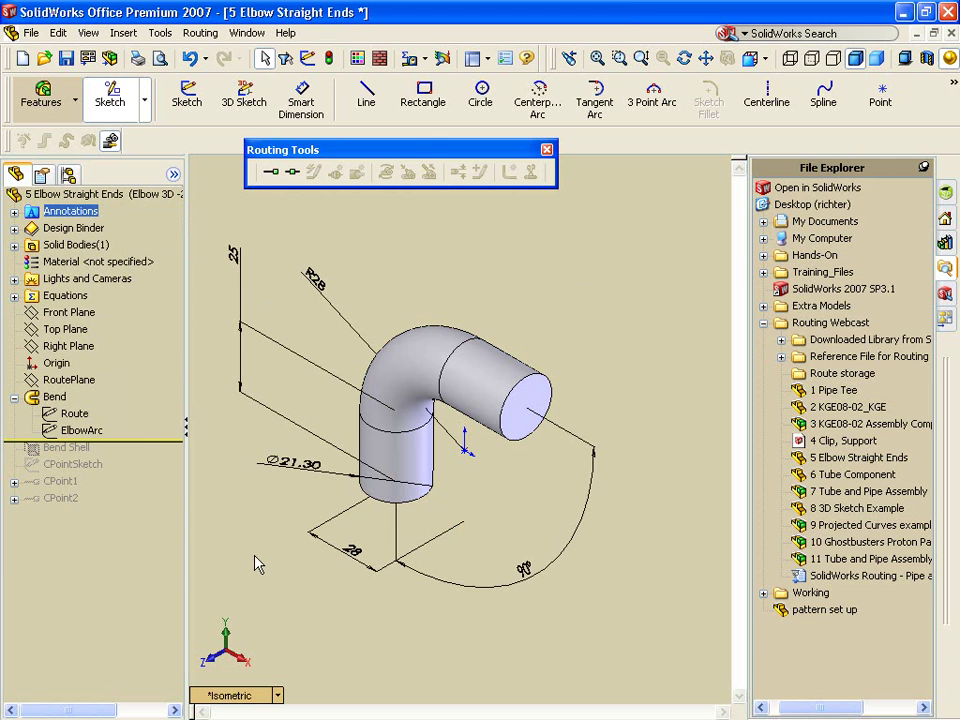
Step: Enable Show dimension names in the General system options
{"action": "left_click", "coordinate": [160, 33]}
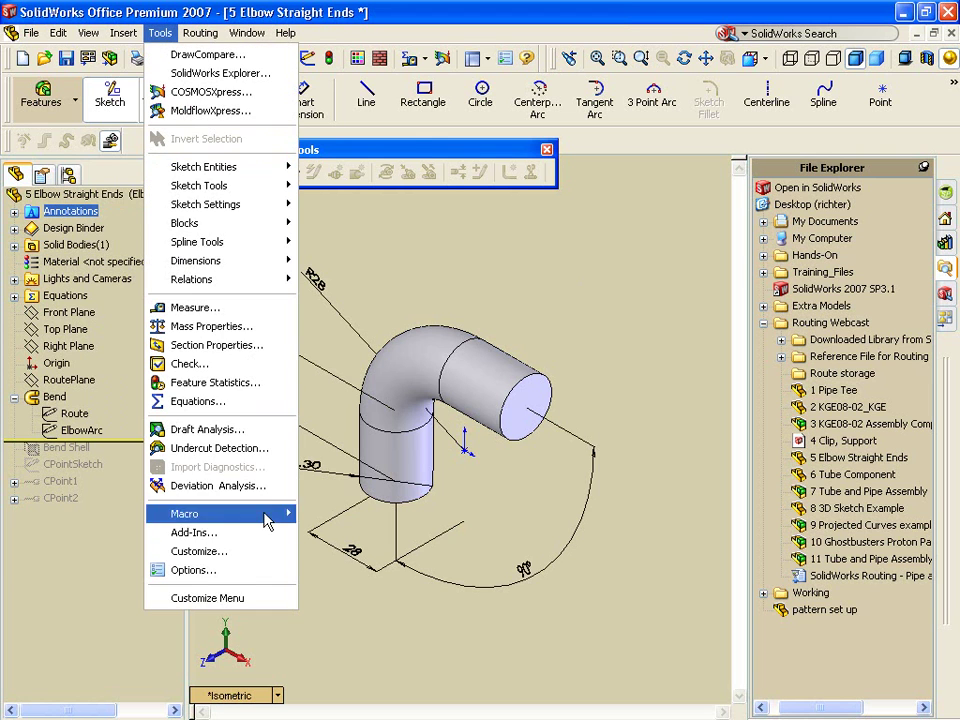
{"action": "left_click", "coordinate": [257, 570]}
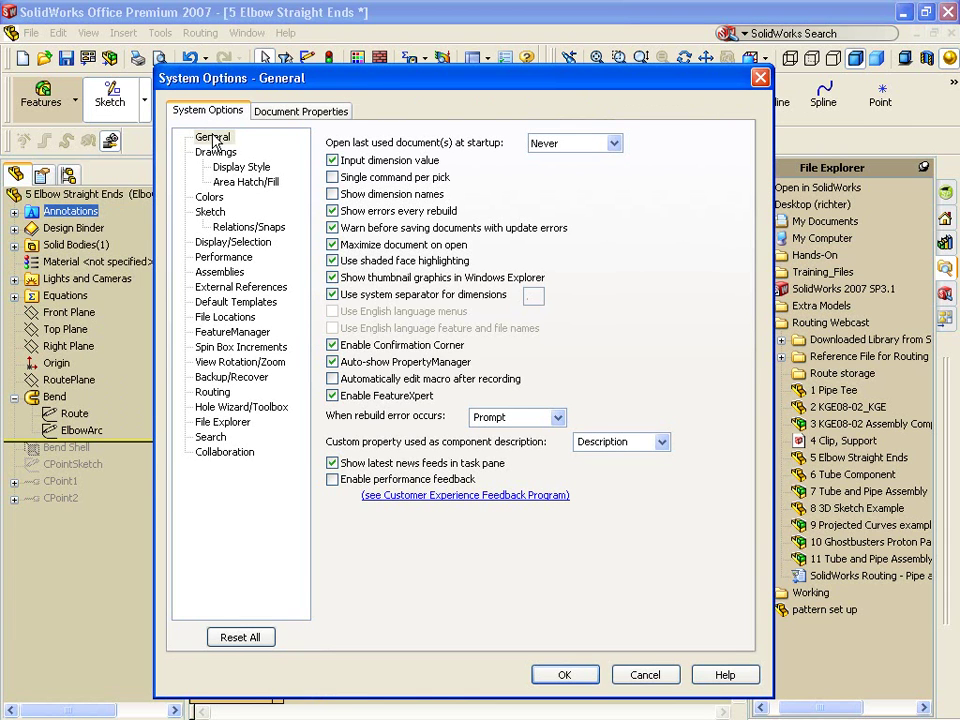
{"action": "left_click", "coordinate": [354, 199]}
{"action": "left_click", "coordinate": [578, 678]}
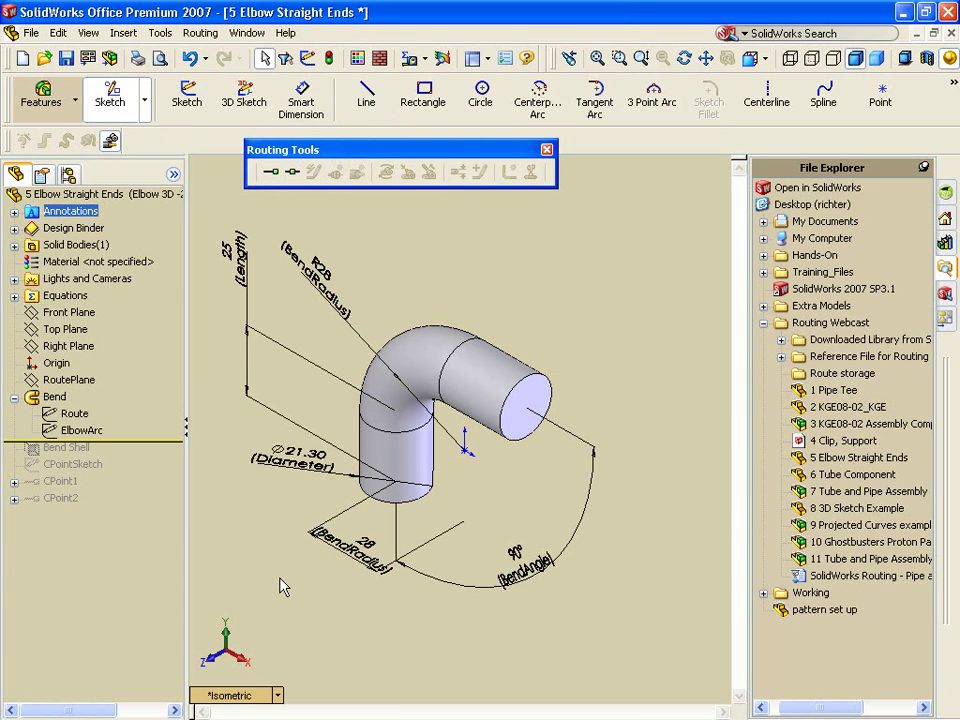
Step: Link the Route sketch's 28 dimension to a new shared value named BendRadius
{"action": "left_click", "coordinate": [357, 560]}
{"action": "left_click", "coordinate": [316, 296]}
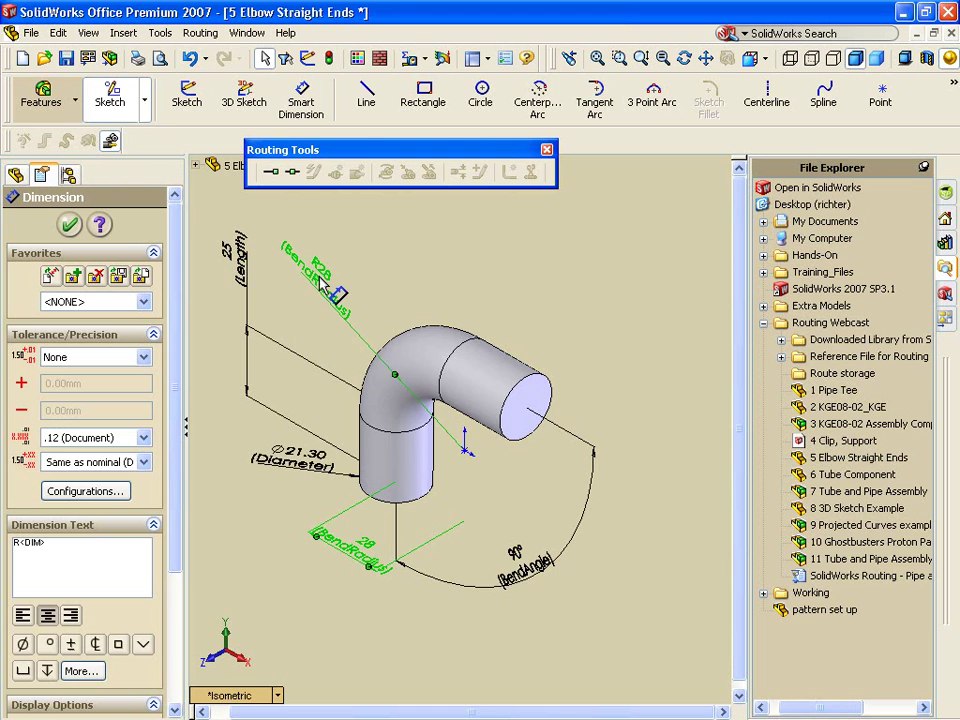
{"action": "right_click", "coordinate": [321, 281]}
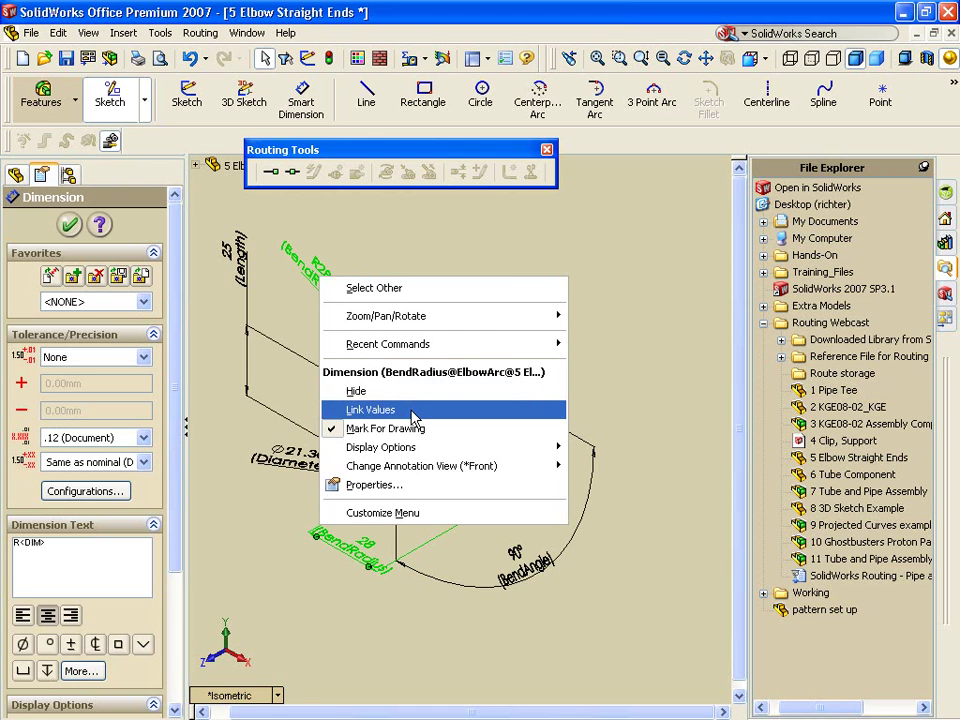
{"action": "left_click", "coordinate": [205, 438]}
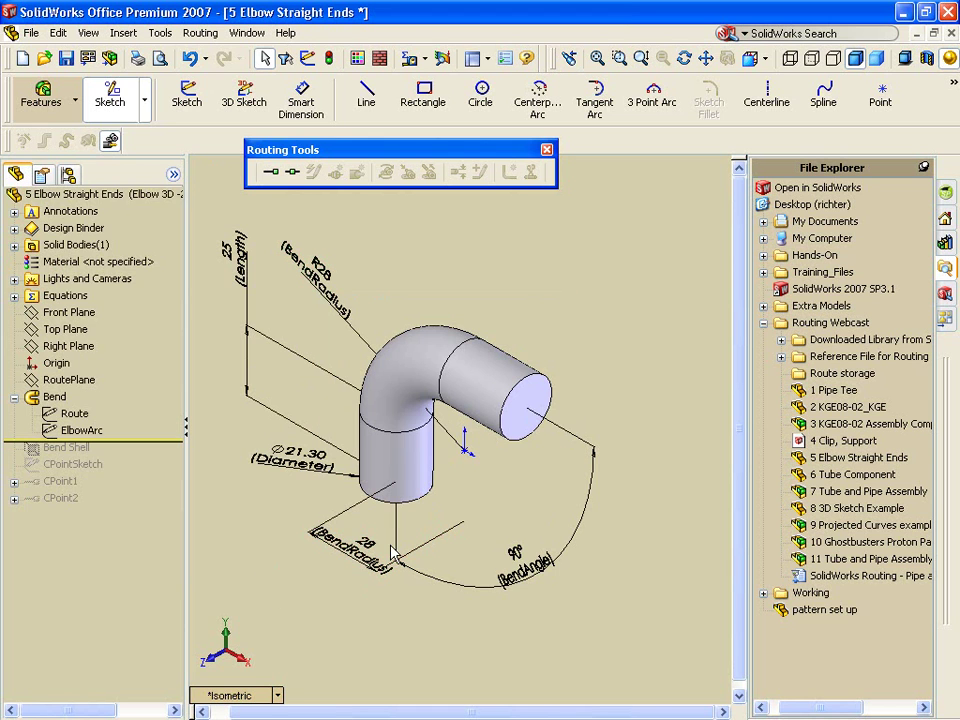
{"action": "left_click", "coordinate": [362, 562]}
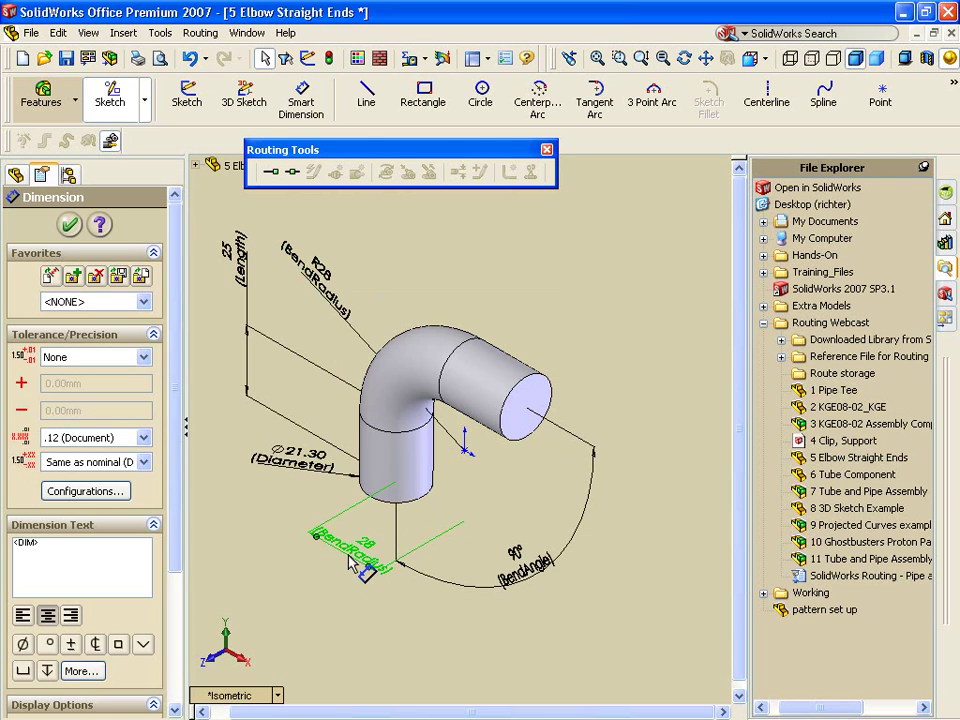
{"action": "double_click", "coordinate": [360, 563]}
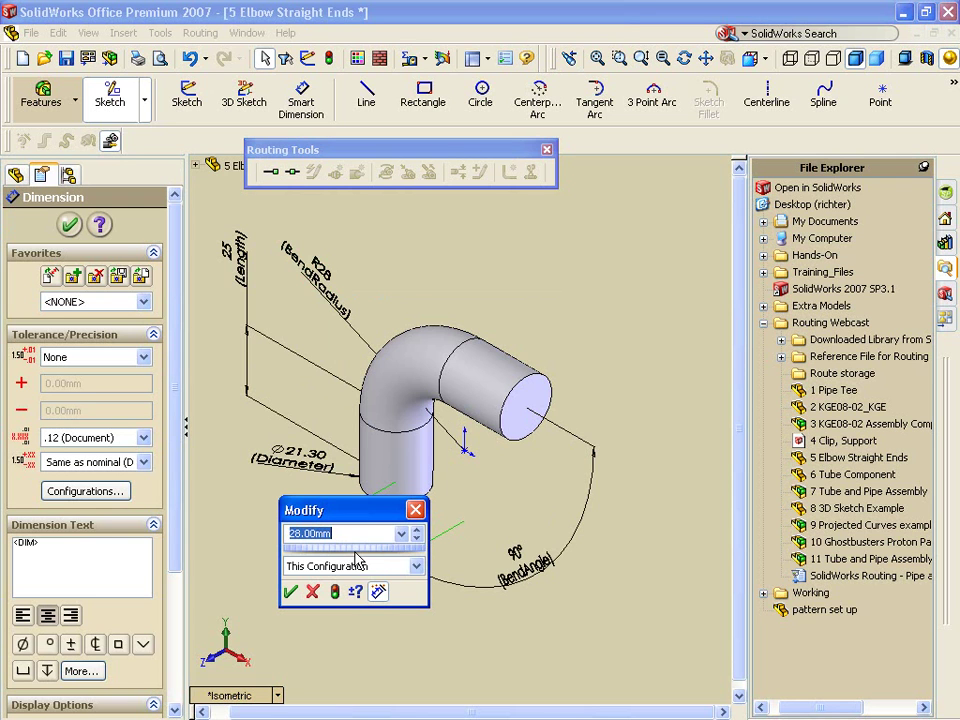
{"action": "left_click", "coordinate": [403, 536]}
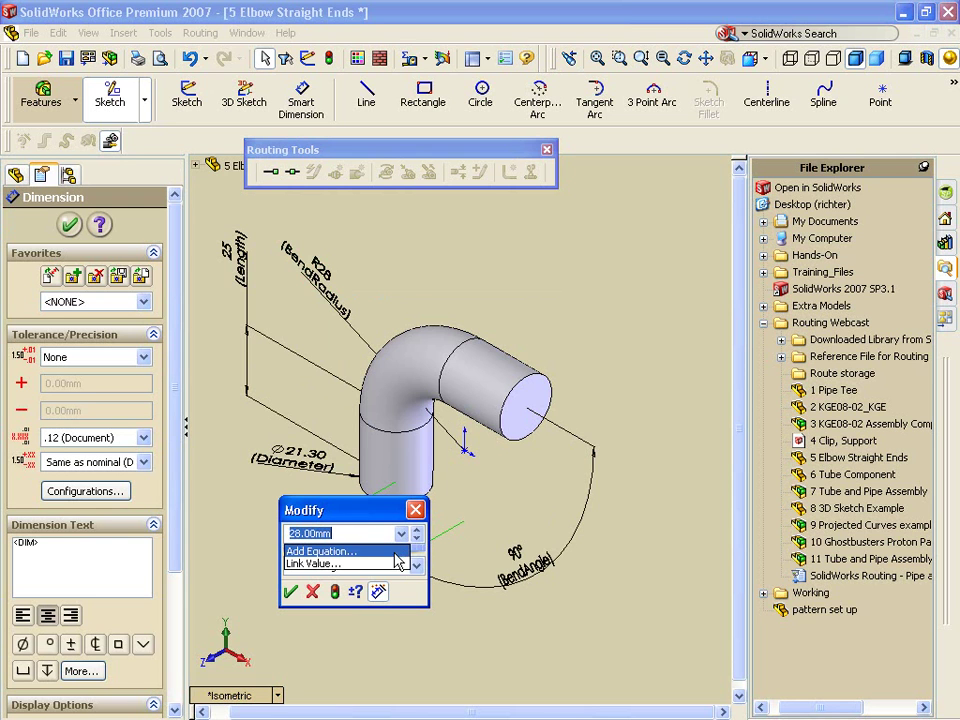
{"action": "left_click", "coordinate": [394, 565]}
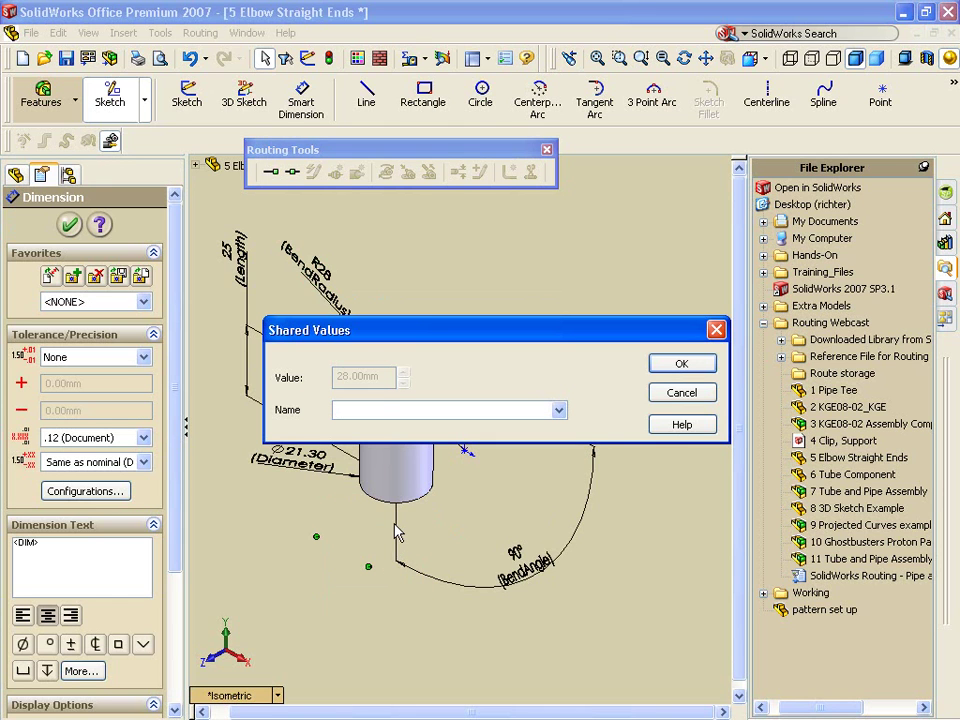
{"action": "type", "text": "BendRadius"}
{"action": "left_click", "coordinate": [676, 366]}
{"action": "left_click", "coordinate": [682, 383]}
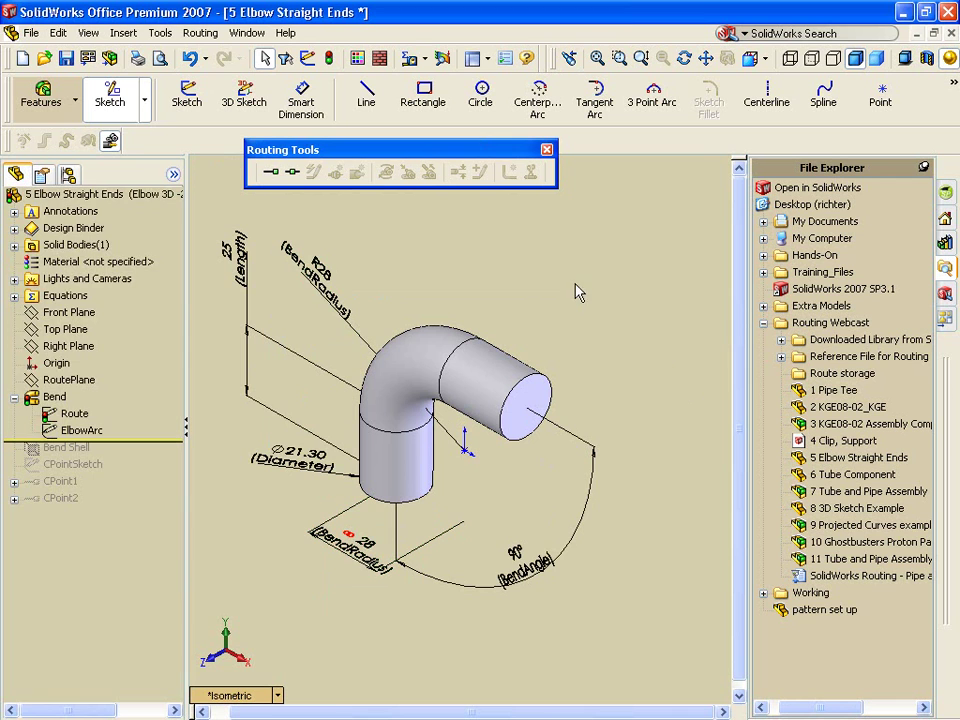
Step: Link the R28 arc dimension to the existing BendRadius shared value
{"action": "double_click", "coordinate": [326, 285]}
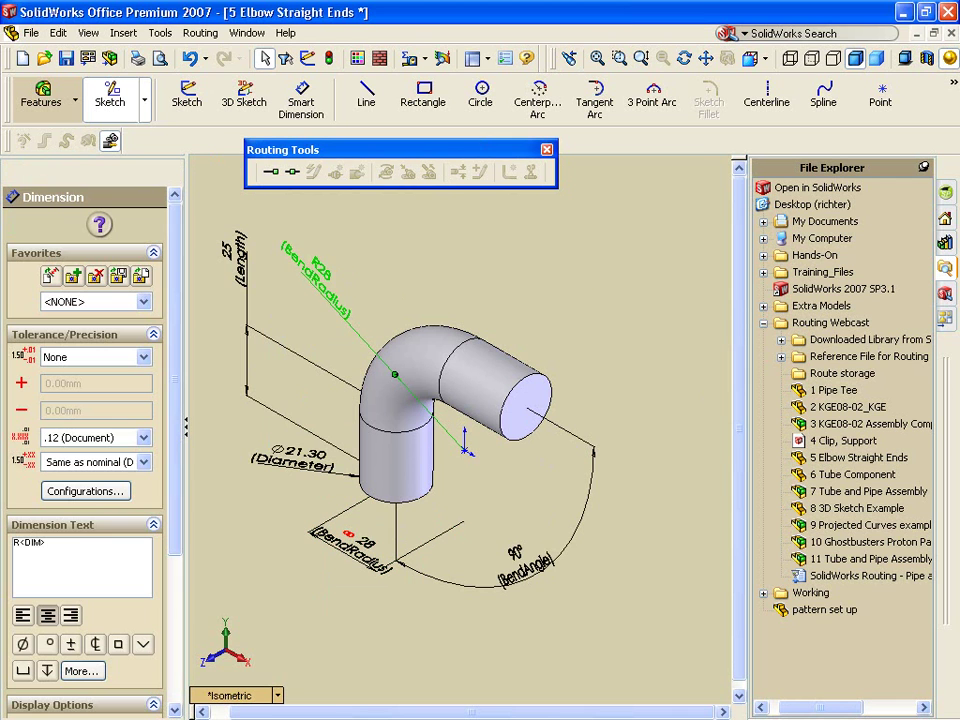
{"action": "left_click", "coordinate": [372, 264]}
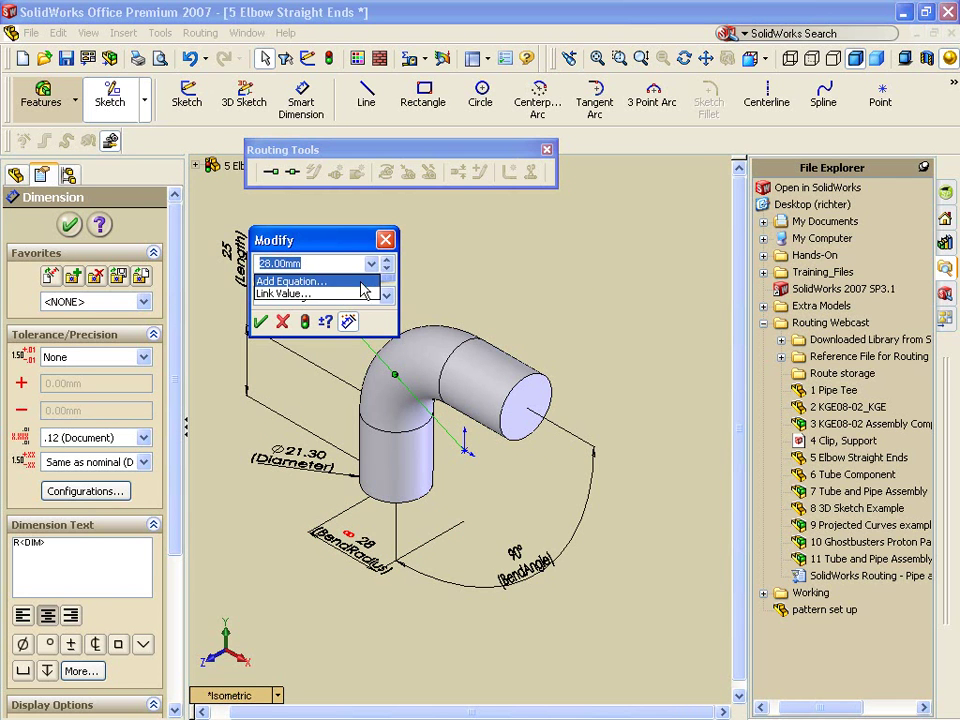
{"action": "left_click", "coordinate": [285, 293]}
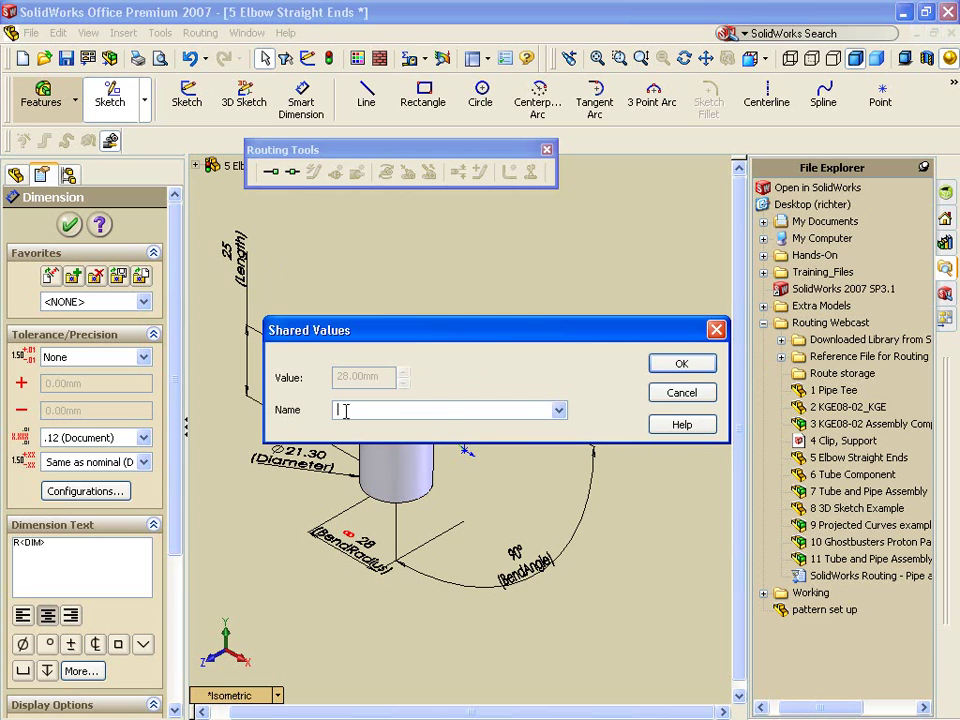
{"action": "left_click", "coordinate": [560, 412]}
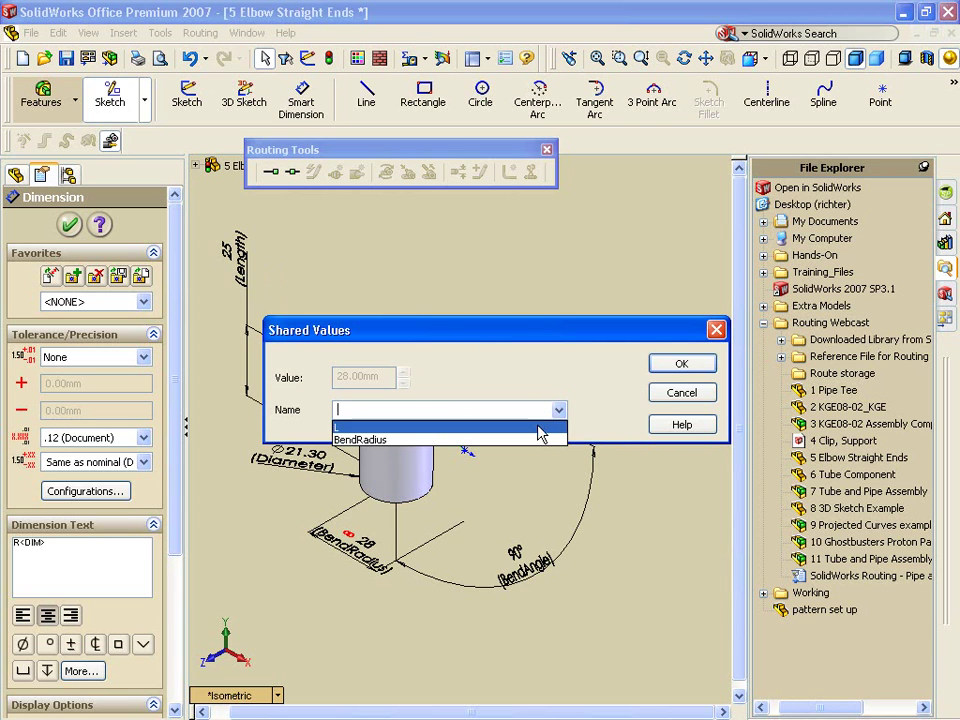
{"action": "left_click", "coordinate": [527, 440]}
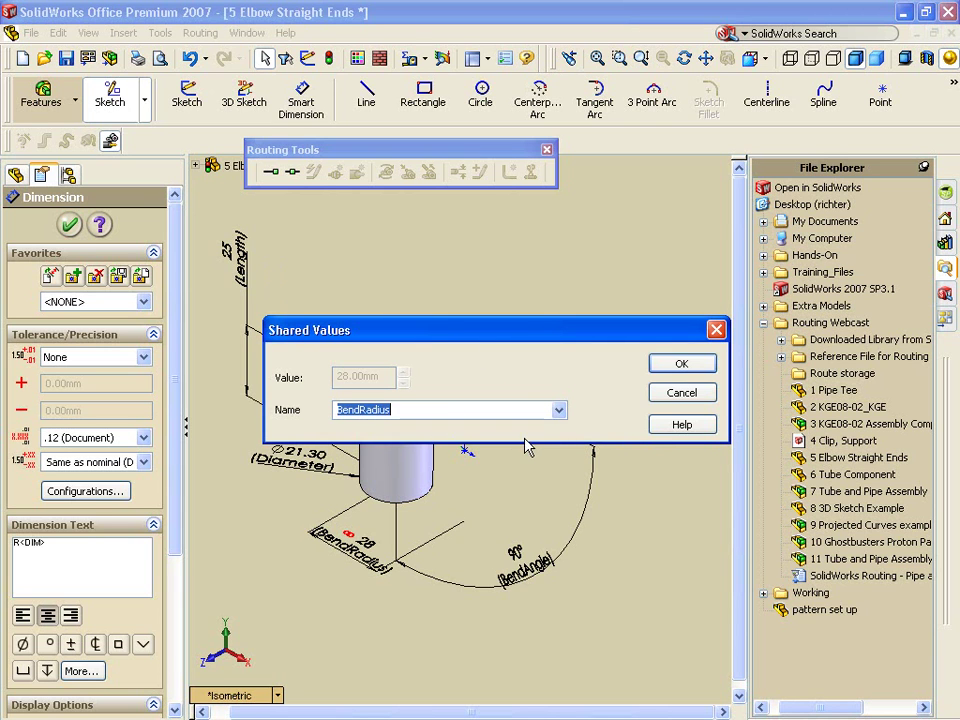
{"action": "left_click", "coordinate": [681, 364]}
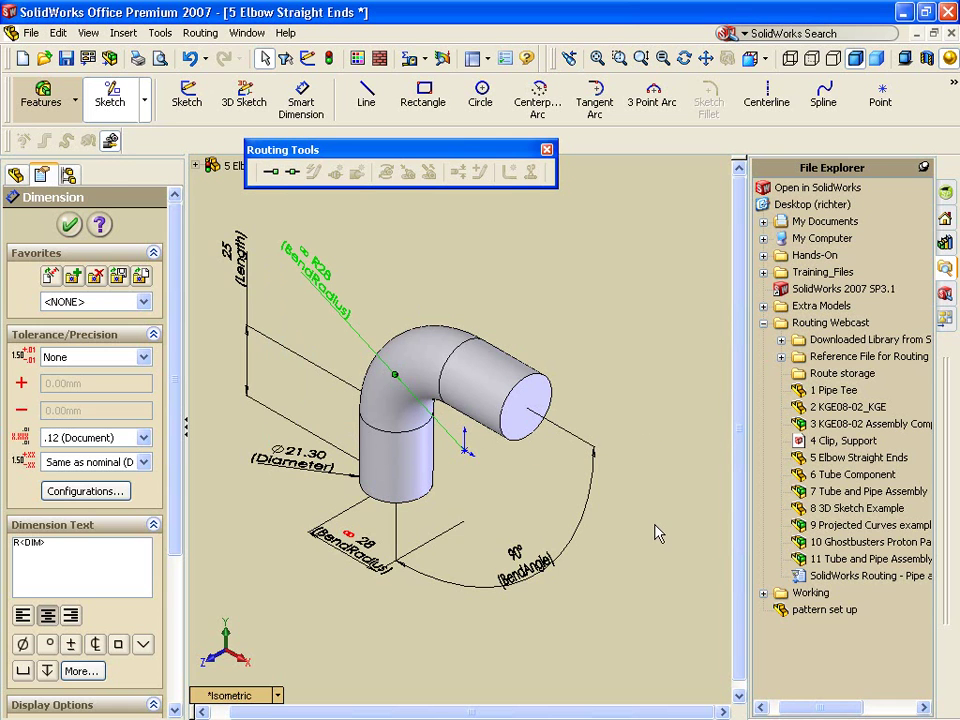
{"action": "left_click", "coordinate": [656, 531]}
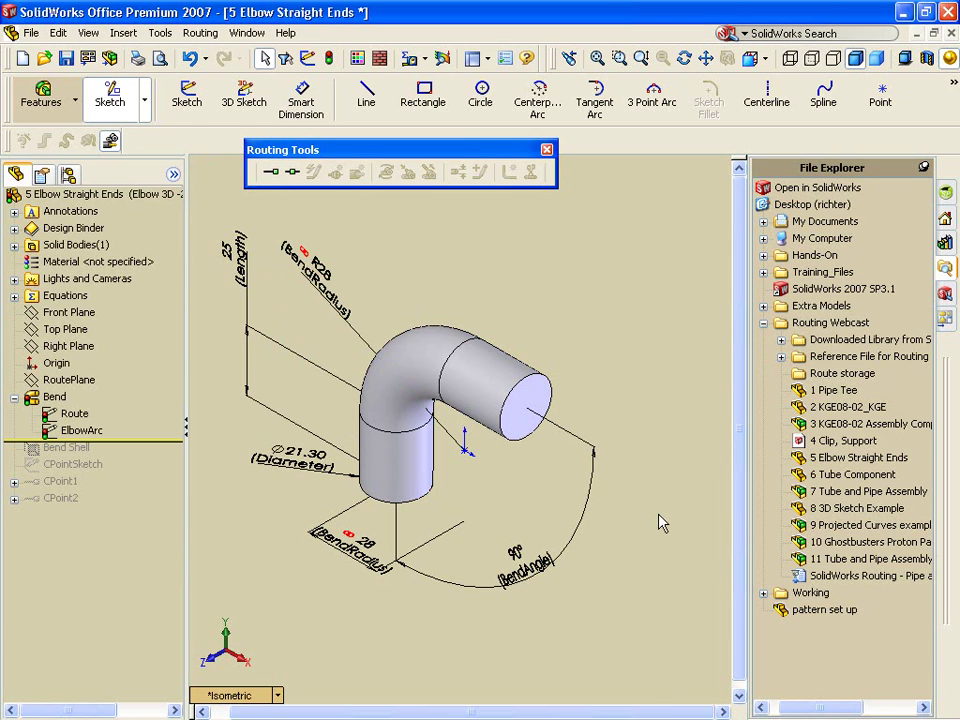
Step: Expand Equations to see L=100mm and BendRadius=28mm, then roll forward past CPoint2
{"action": "left_click", "coordinate": [49, 297]}
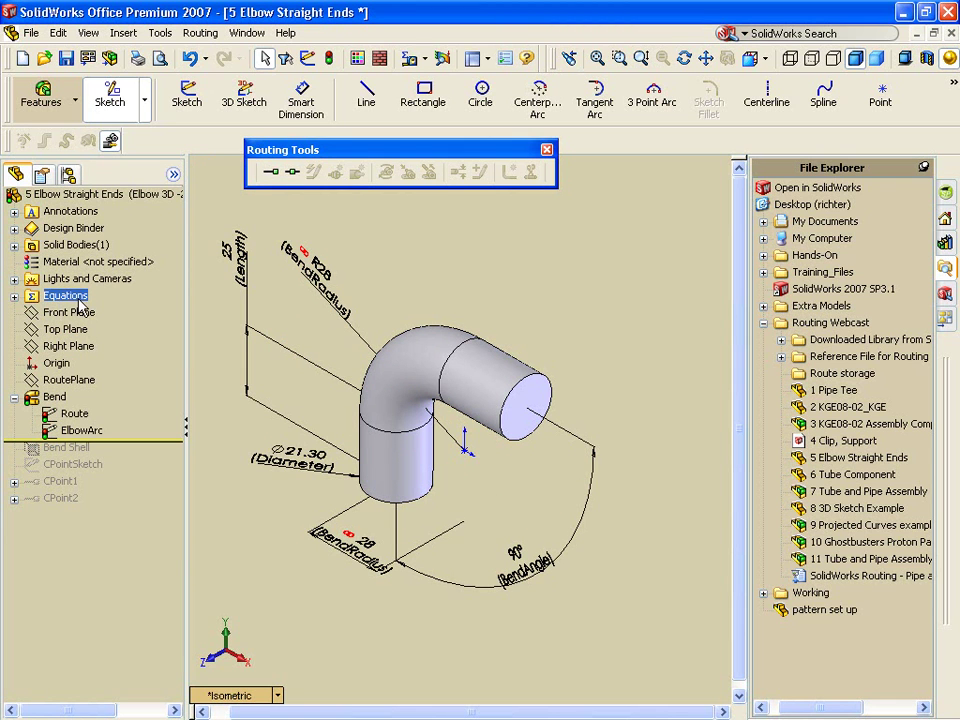
{"action": "left_click", "coordinate": [15, 296]}
{"action": "left_click", "coordinate": [125, 329]}
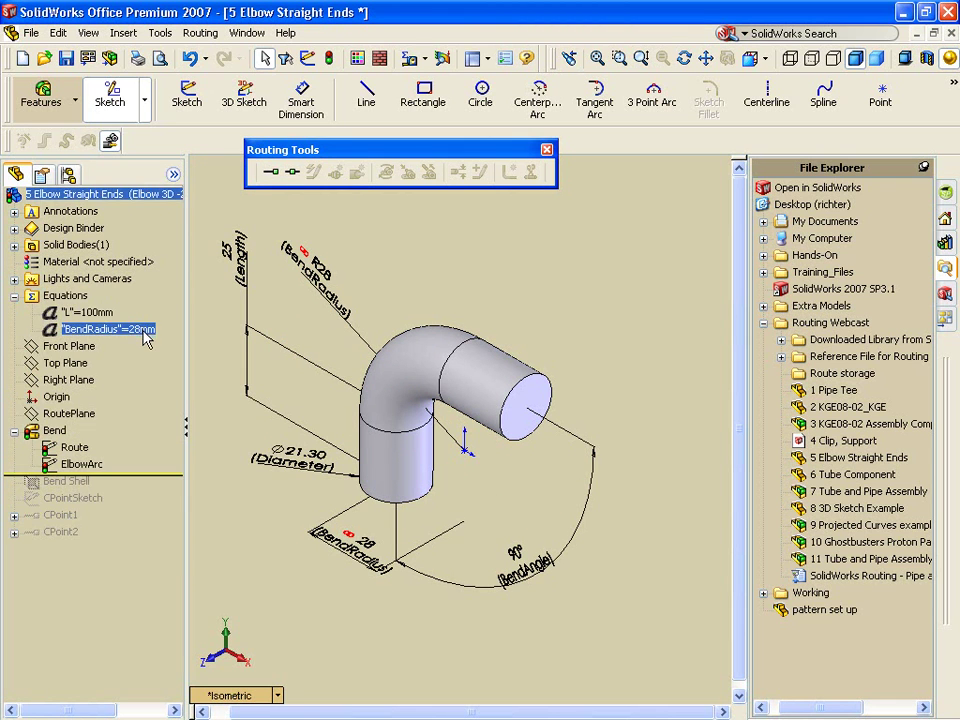
{"action": "left_click", "coordinate": [257, 418]}
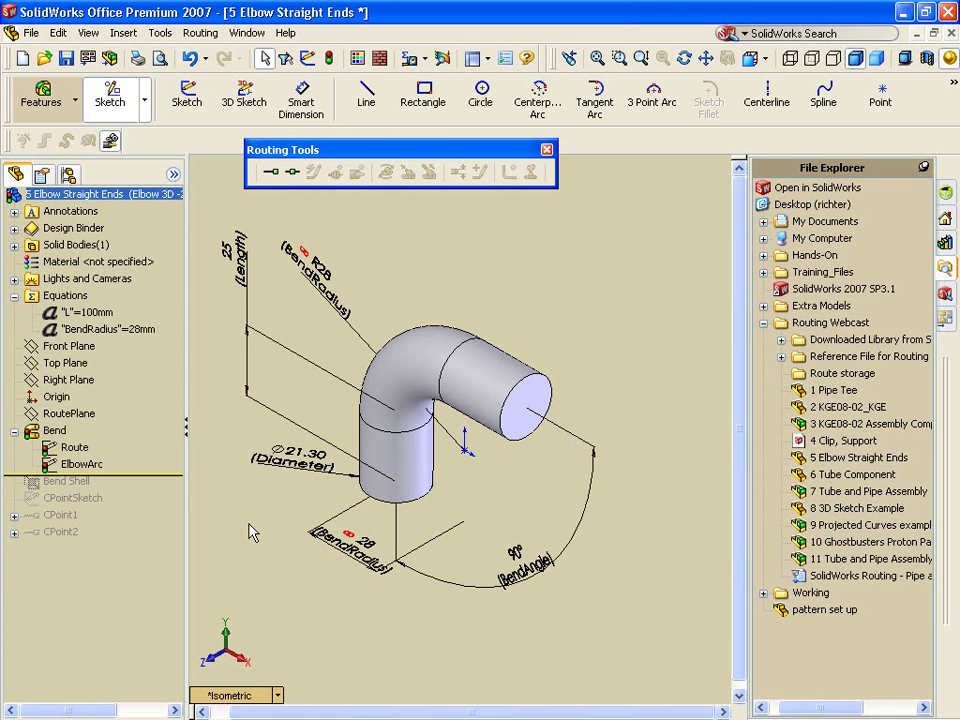
{"action": "left_click_drag", "start_coordinate": [176, 486], "coordinate": [165, 537]}
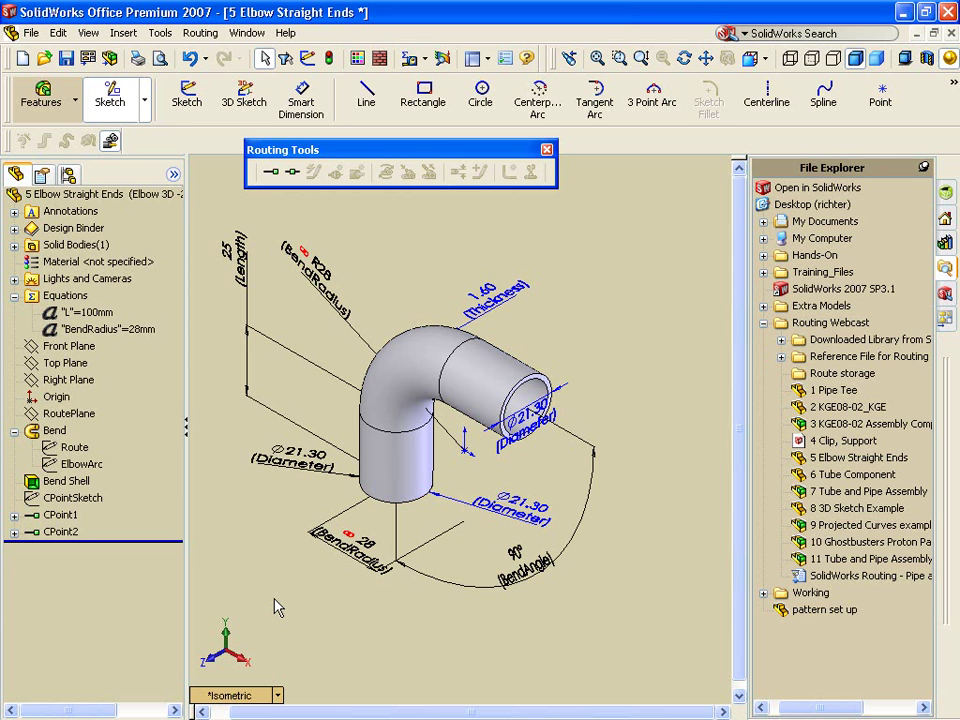
Step: Activate the 21.3 OD x 2 wall configuration, changing the elbow's thickness from 1.60 to 2
{"action": "left_click", "coordinate": [69, 174]}
{"action": "left_click", "coordinate": [110, 362]}
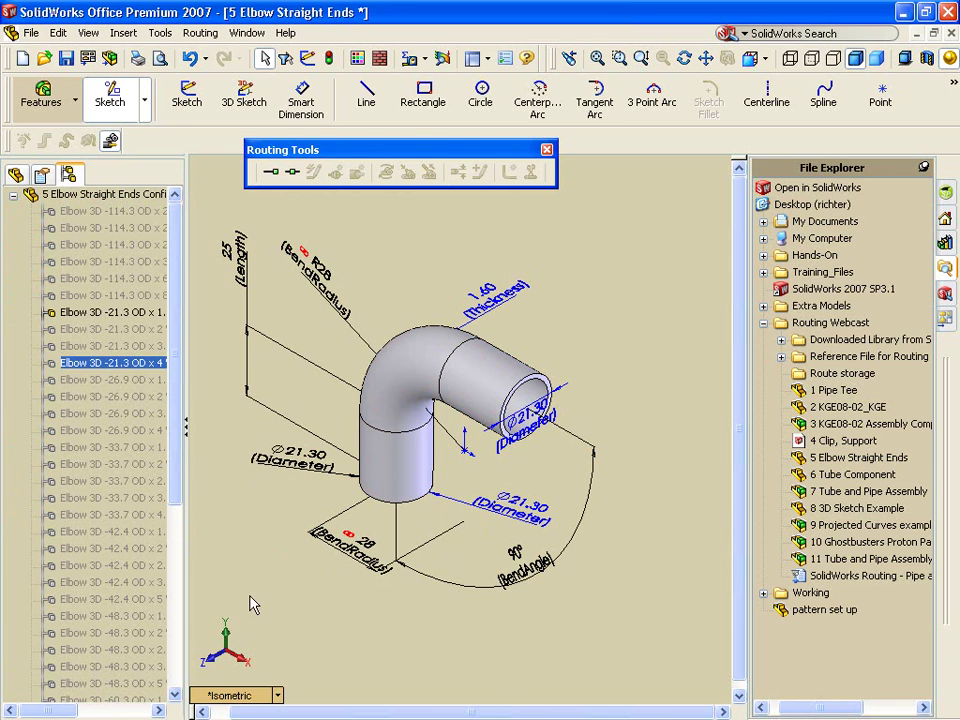
{"action": "left_click", "coordinate": [128, 331]}
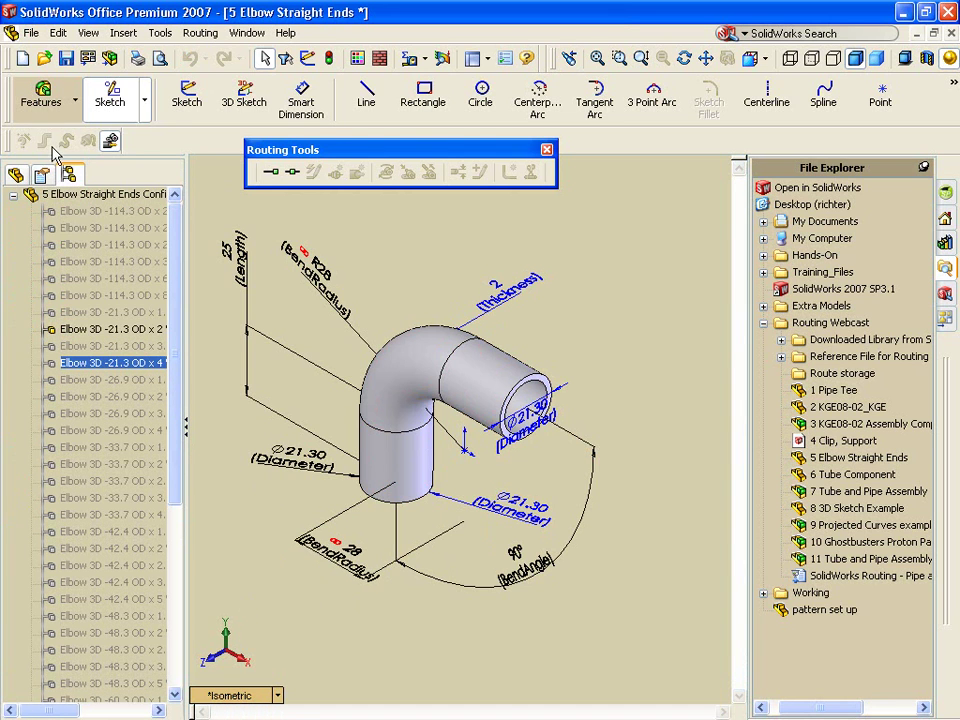
{"action": "left_click", "coordinate": [15, 174]}
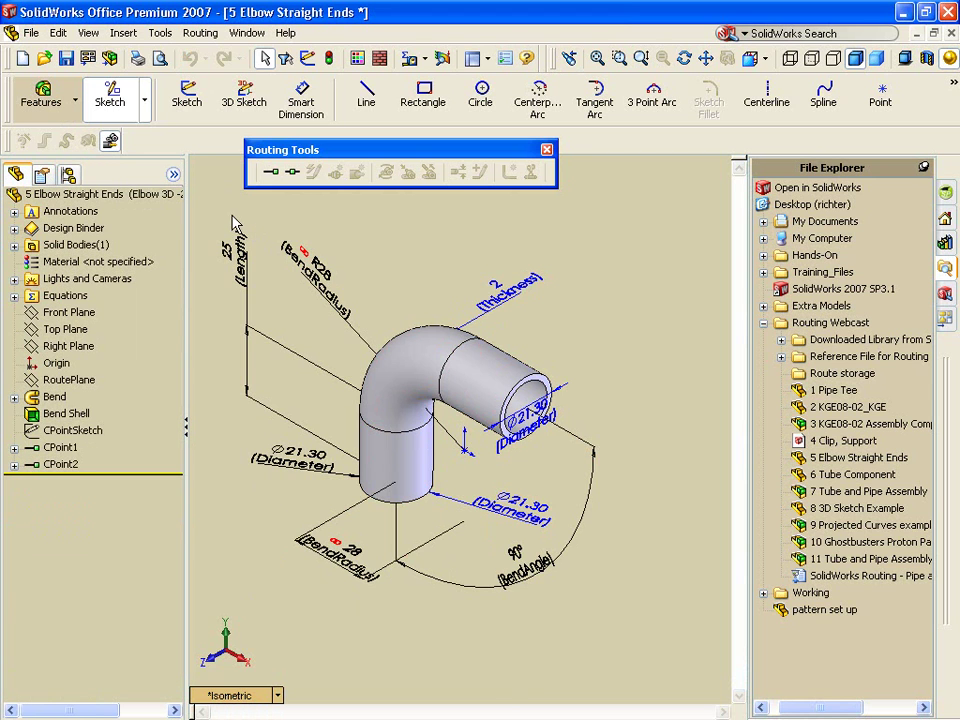
{"action": "left_click", "coordinate": [123, 32]}
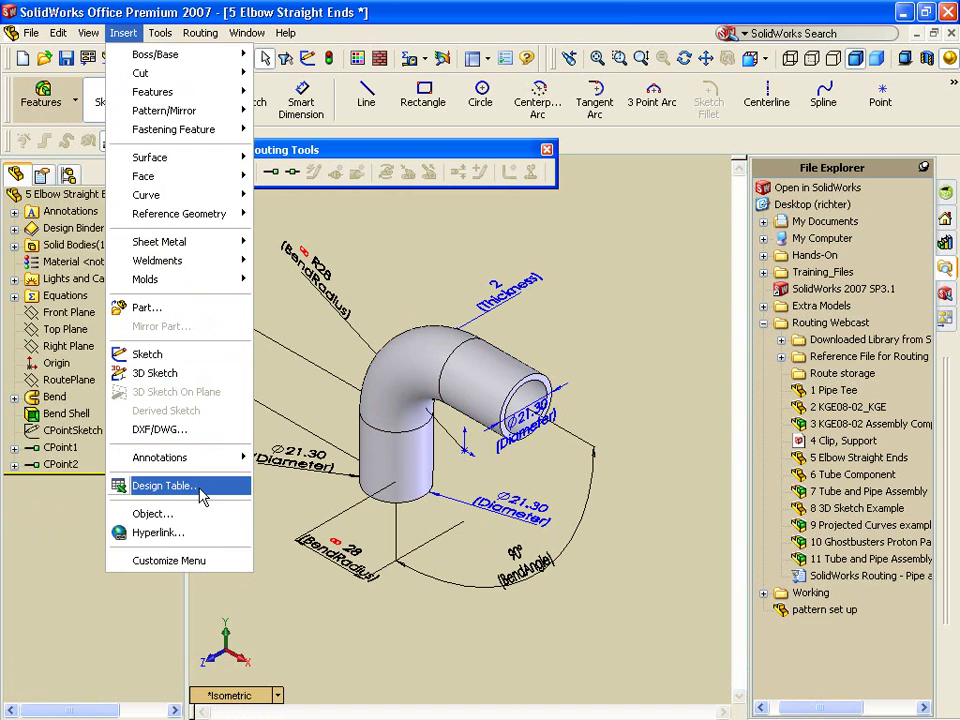
Step: Insert an auto-created design table with the elbow's DN, Thickness and Diameter columns
{"action": "left_click", "coordinate": [203, 486]}
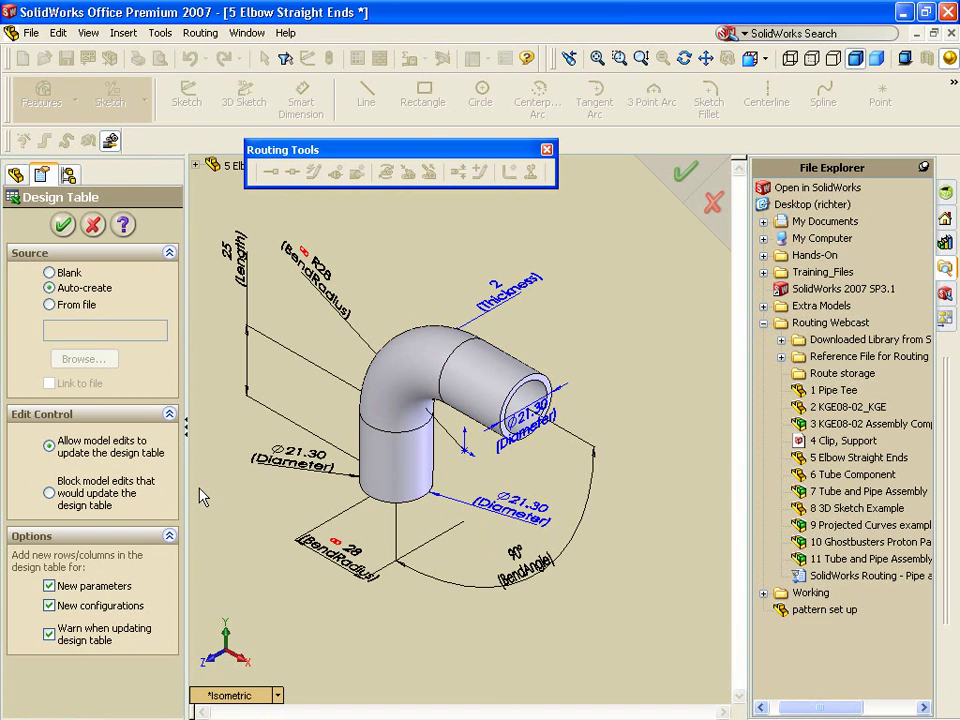
{"action": "left_click", "coordinate": [62, 223]}
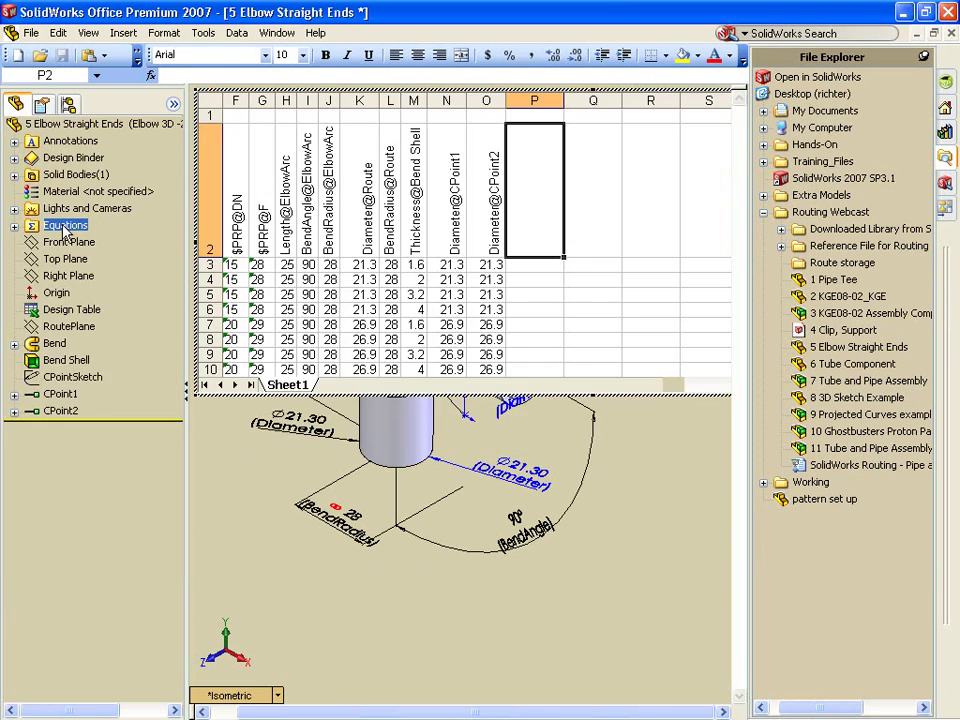
{"action": "left_click", "coordinate": [673, 418]}
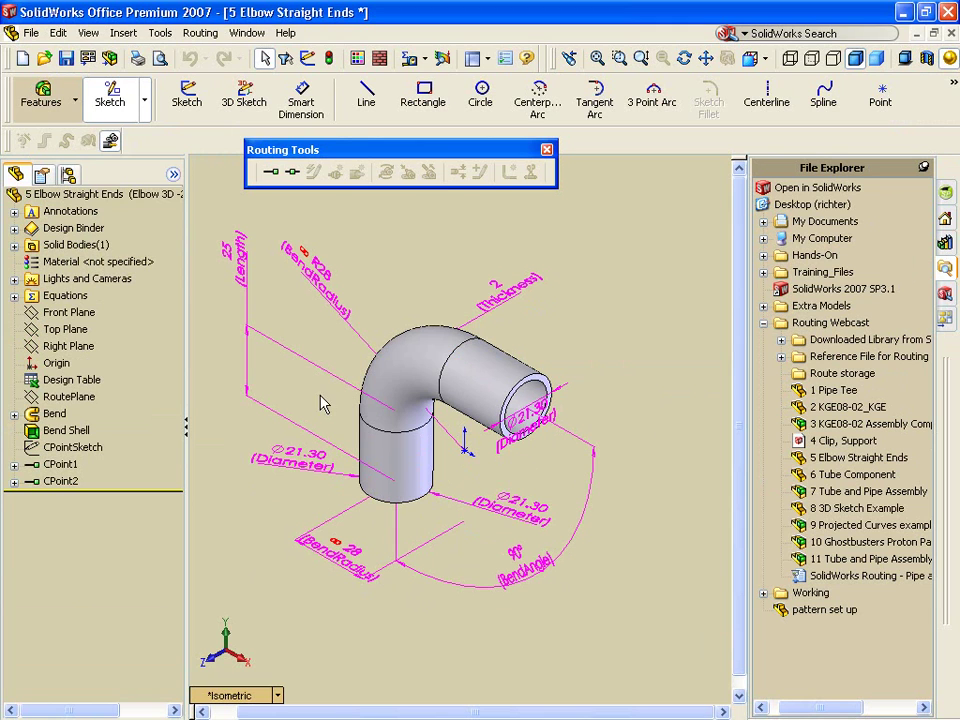
{"action": "left_click", "coordinate": [100, 381]}
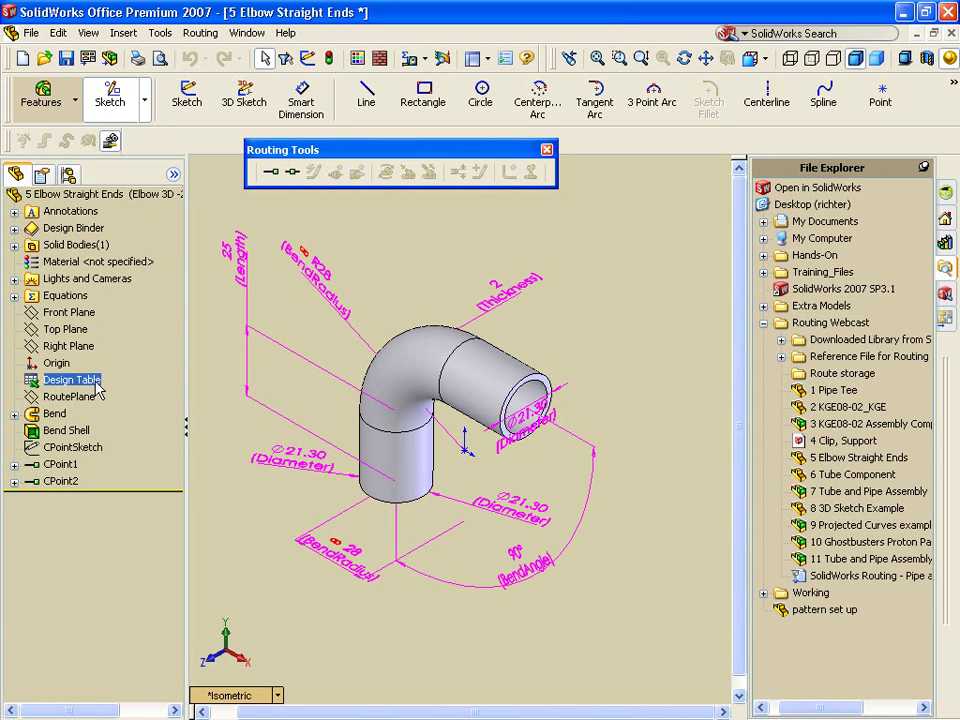
{"action": "right_click", "coordinate": [99, 386]}
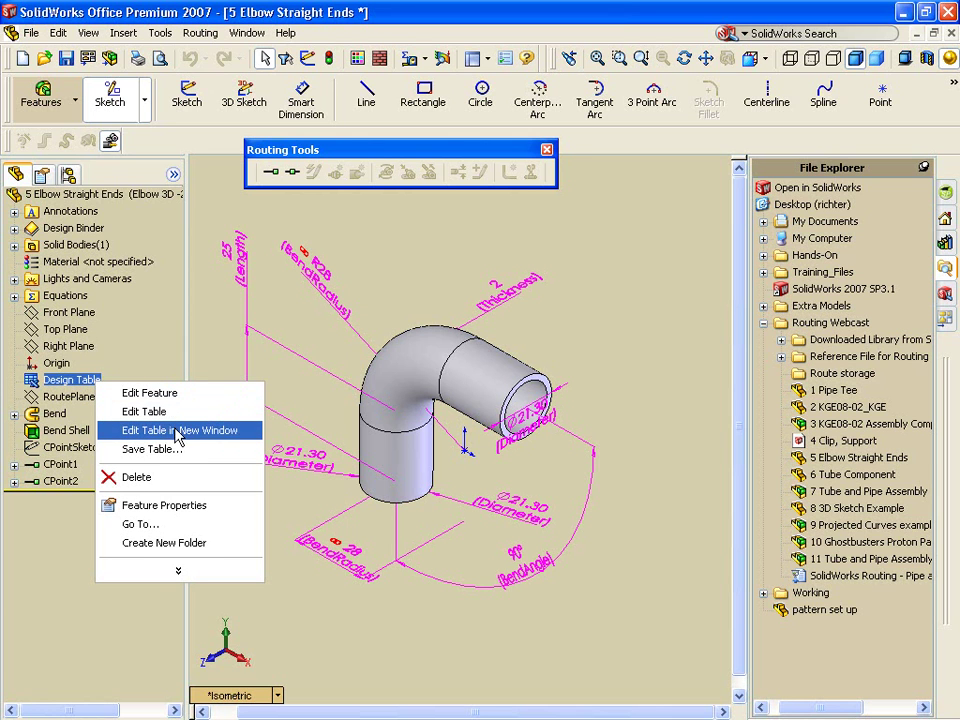
{"action": "left_click", "coordinate": [232, 441]}
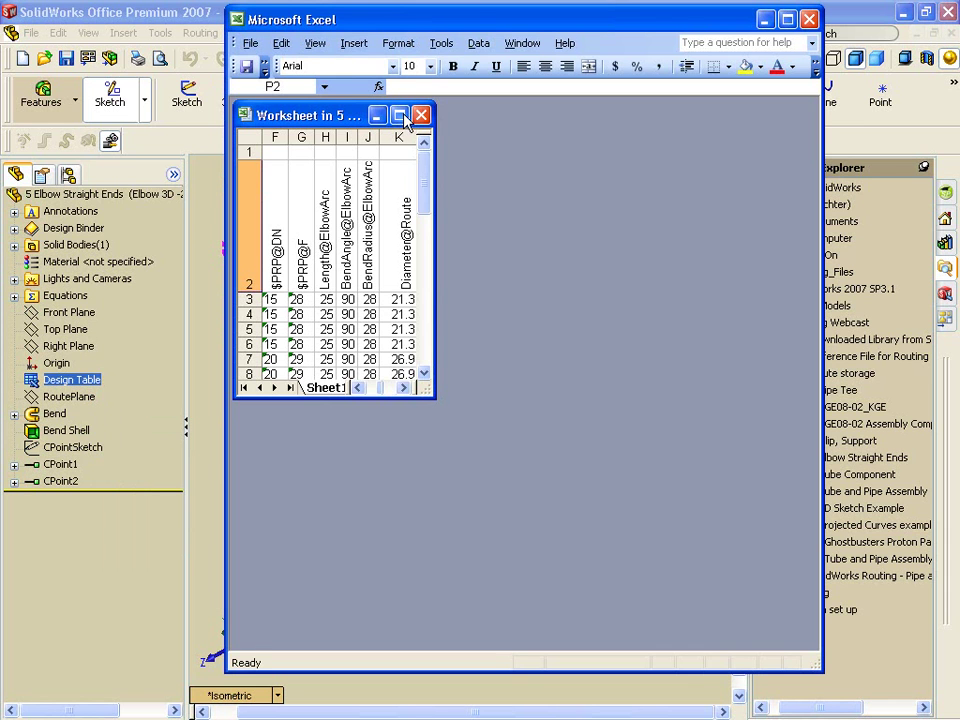
{"action": "left_click", "coordinate": [400, 115]}
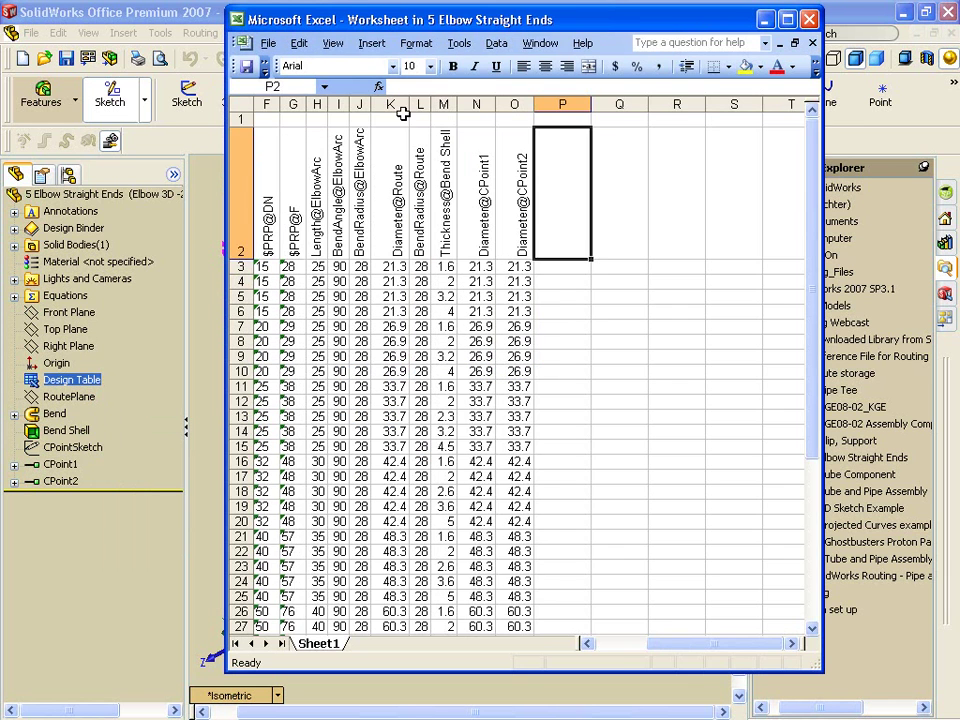
{"action": "left_click", "coordinate": [787, 19]}
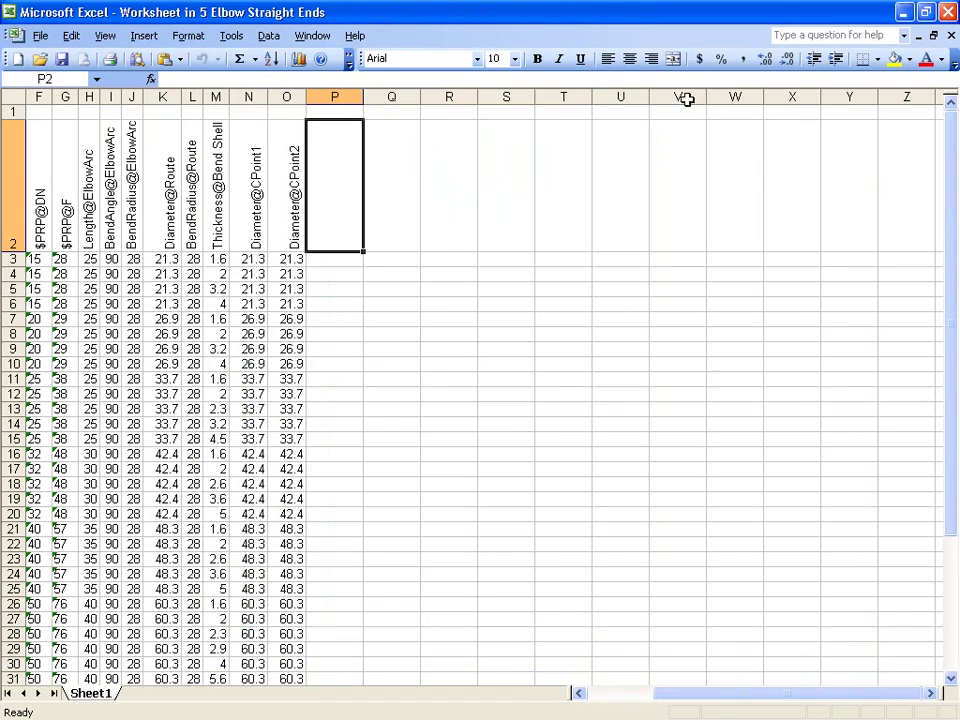
{"action": "left_click", "coordinate": [643, 693]}
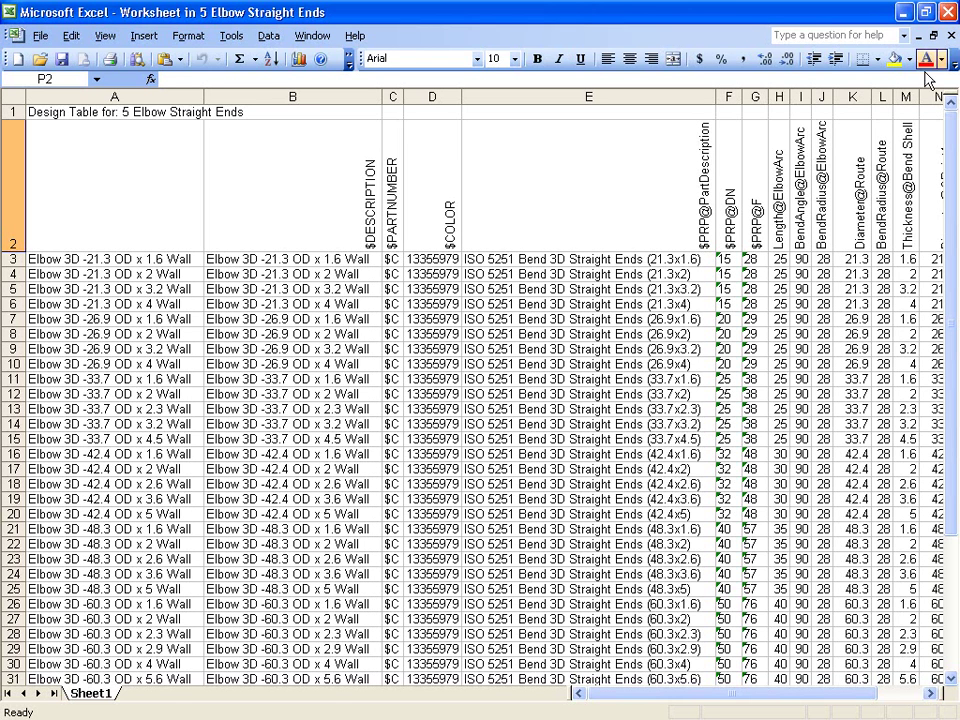
{"action": "left_click", "coordinate": [947, 12]}
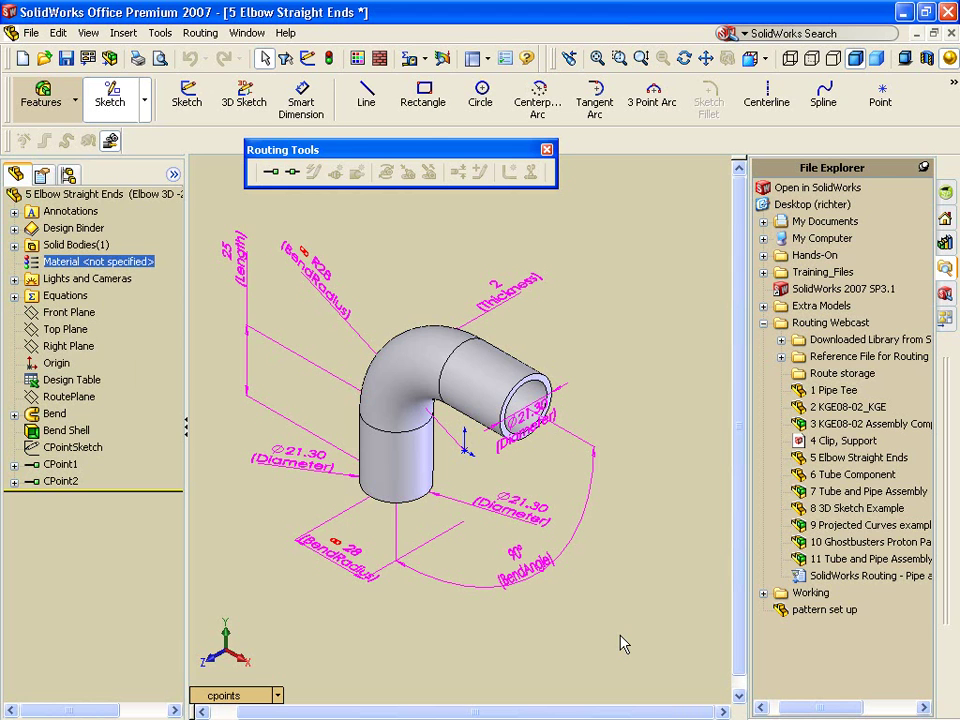
{"action": "left_click", "coordinate": [200, 32]}
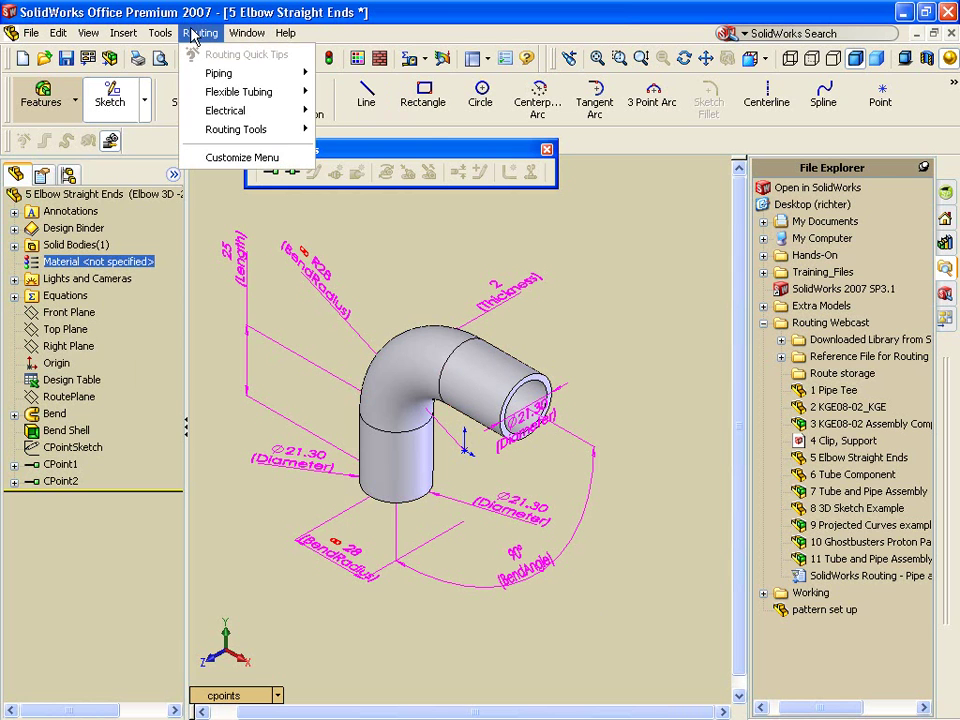
{"action": "mouse_move", "coordinate": [234, 129]}
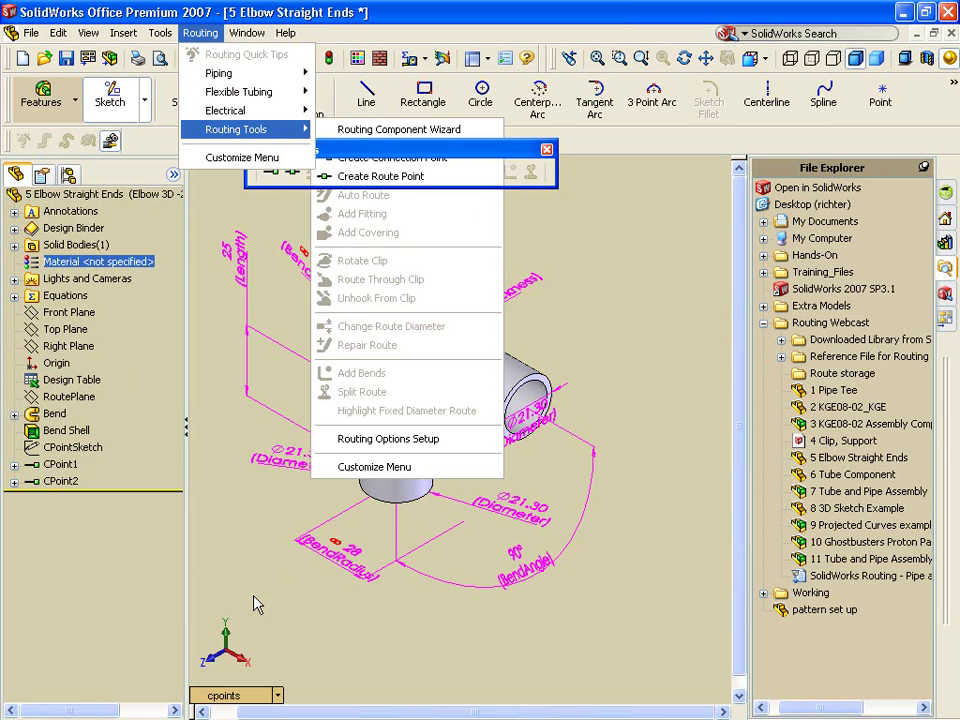
{"action": "left_click", "coordinate": [60, 465]}
{"action": "right_click", "coordinate": [58, 466]}
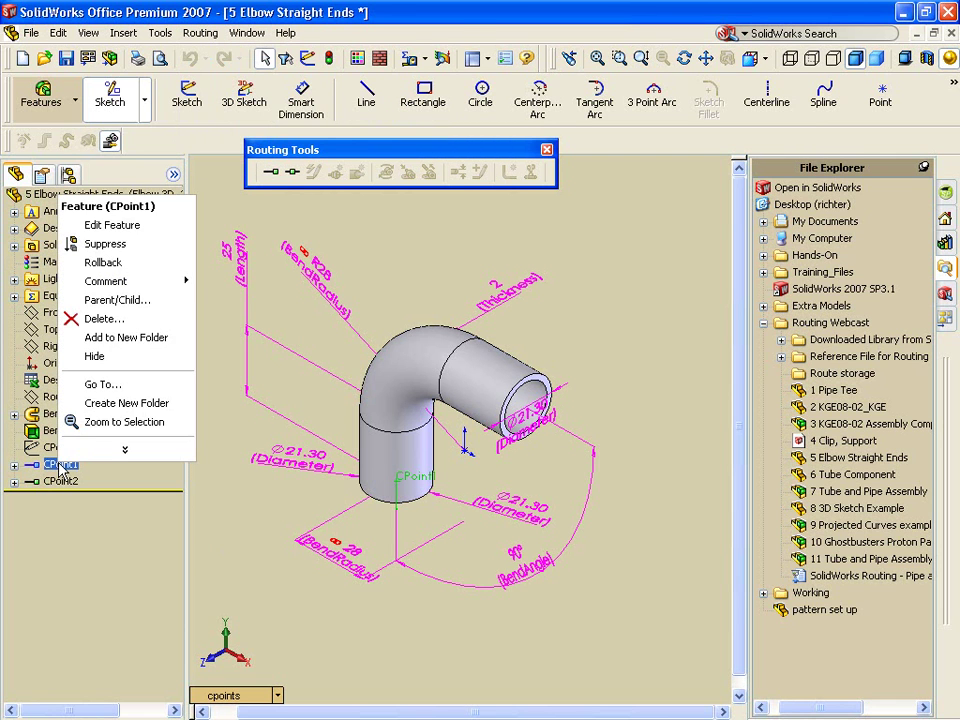
{"action": "left_click", "coordinate": [187, 233]}
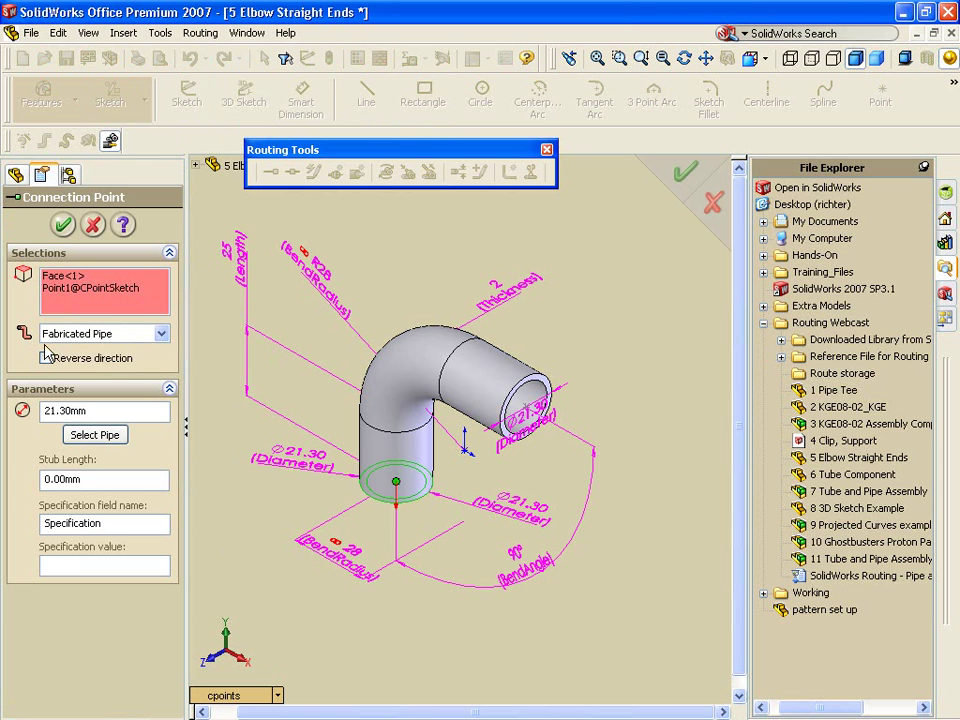
{"action": "left_click", "coordinate": [160, 336]}
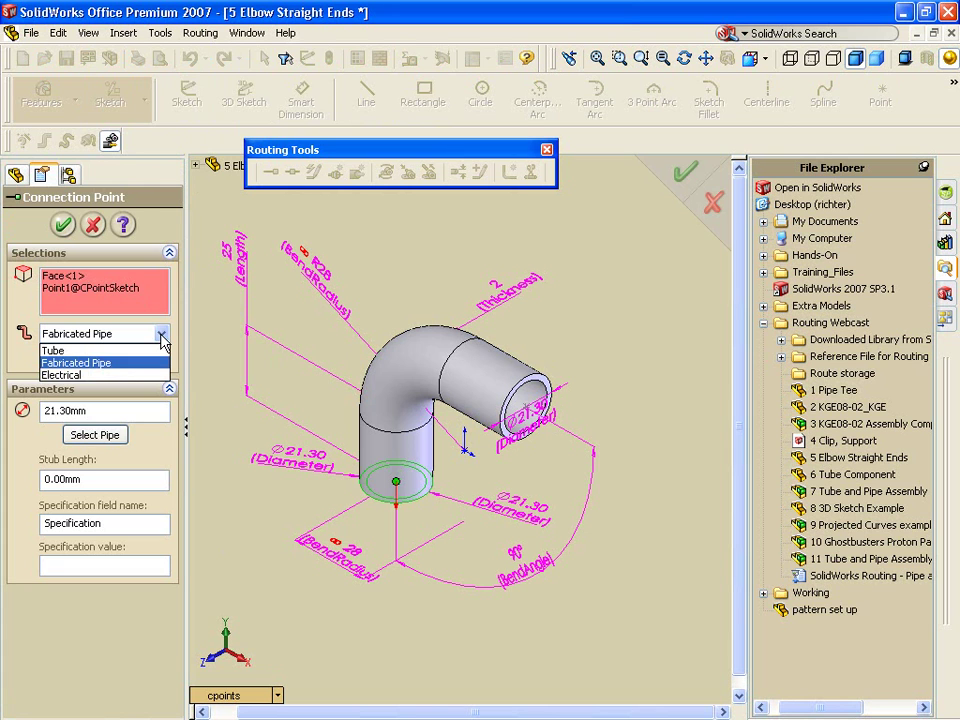
{"action": "left_click", "coordinate": [163, 341]}
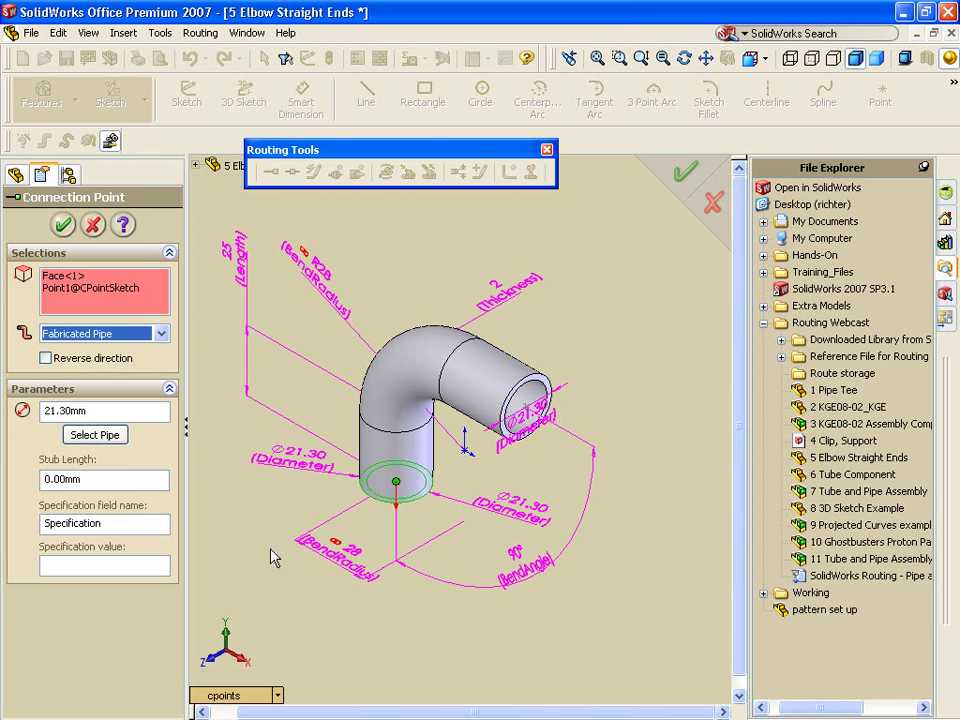
{"action": "left_click", "coordinate": [93, 224]}
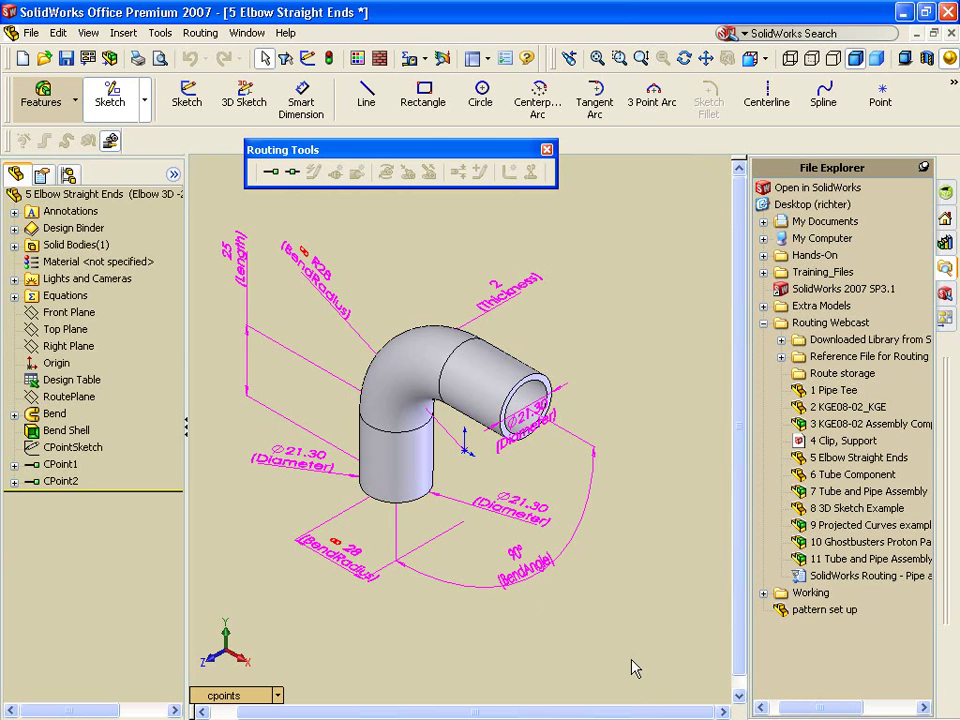
Step: Close the 5 Elbow Straight Ends part, discarding its unsaved changes
{"action": "left_click", "coordinate": [951, 34]}
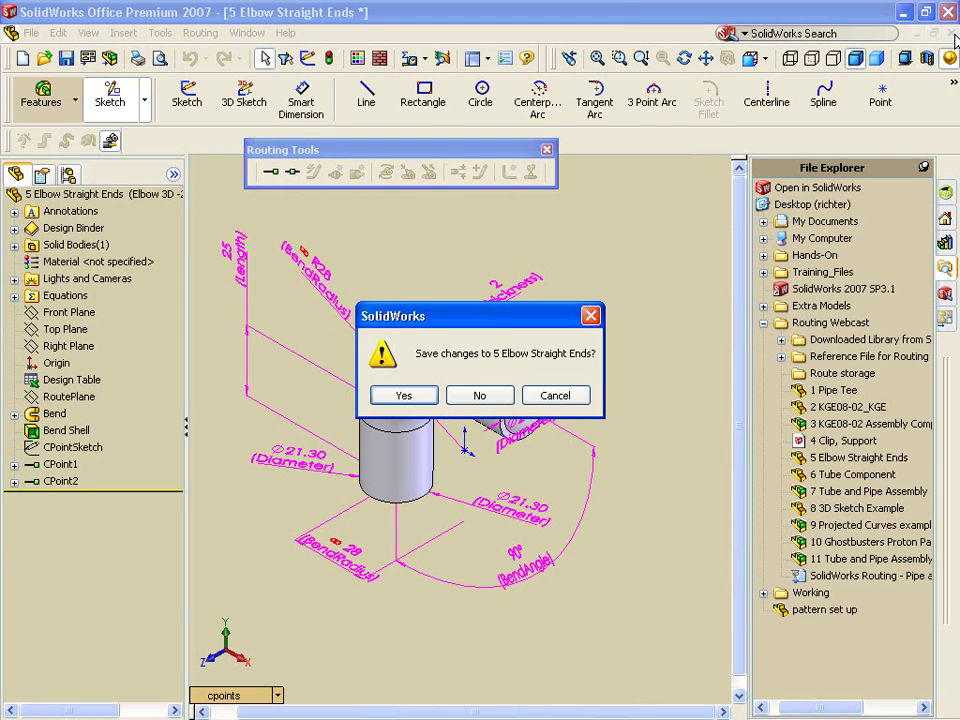
{"action": "key", "text": "n"}
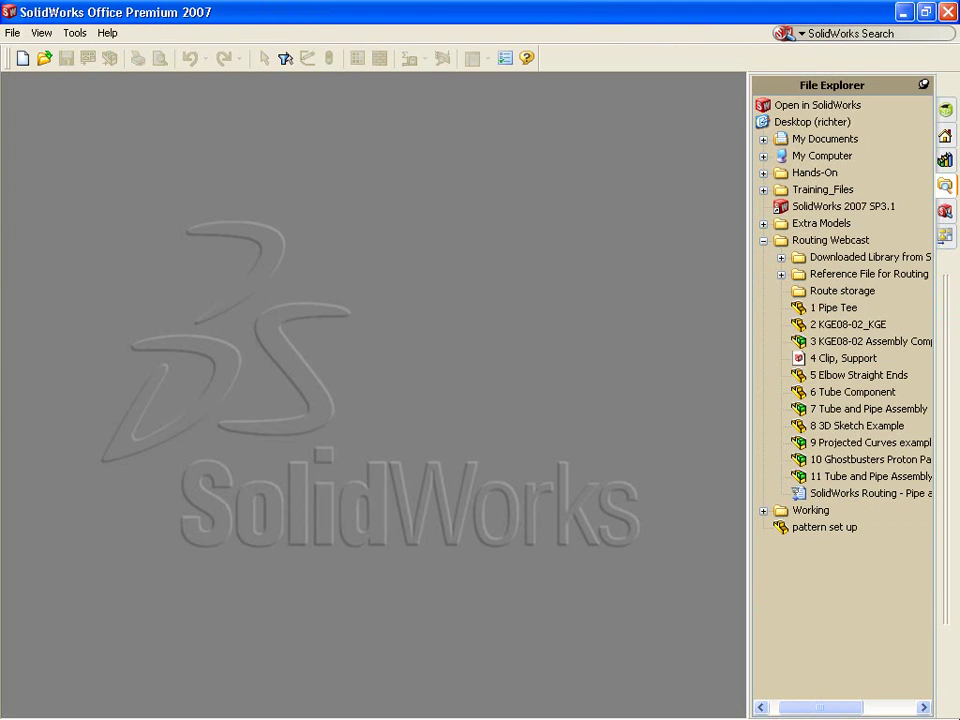
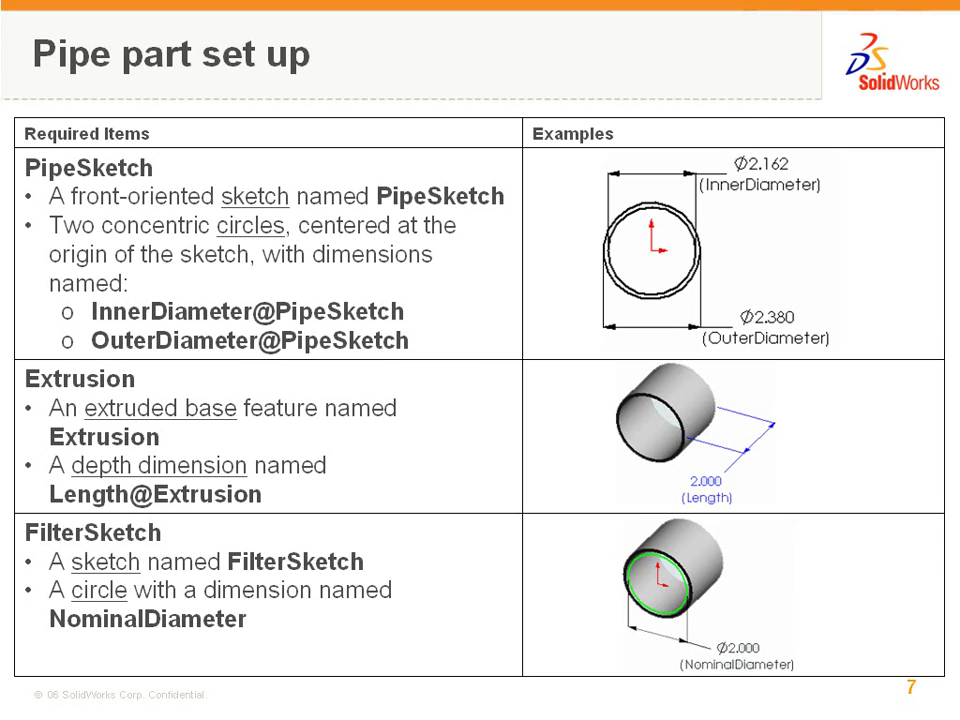
Step: Advance the slideshow from the Pipe part slide to the Tube part set-up slide
{"action": "key", "text": "Right"}
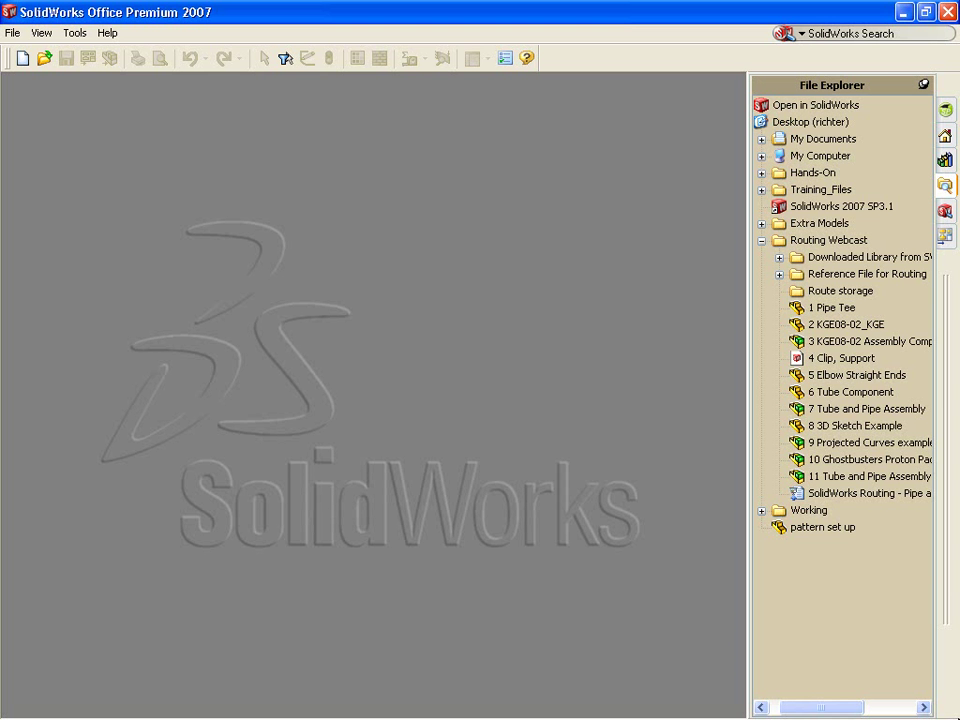
Step: Open 6 Tube Component, expand ThinSweep and bring up the PipeSketch shortcut menu
{"action": "left_click", "coordinate": [855, 393]}
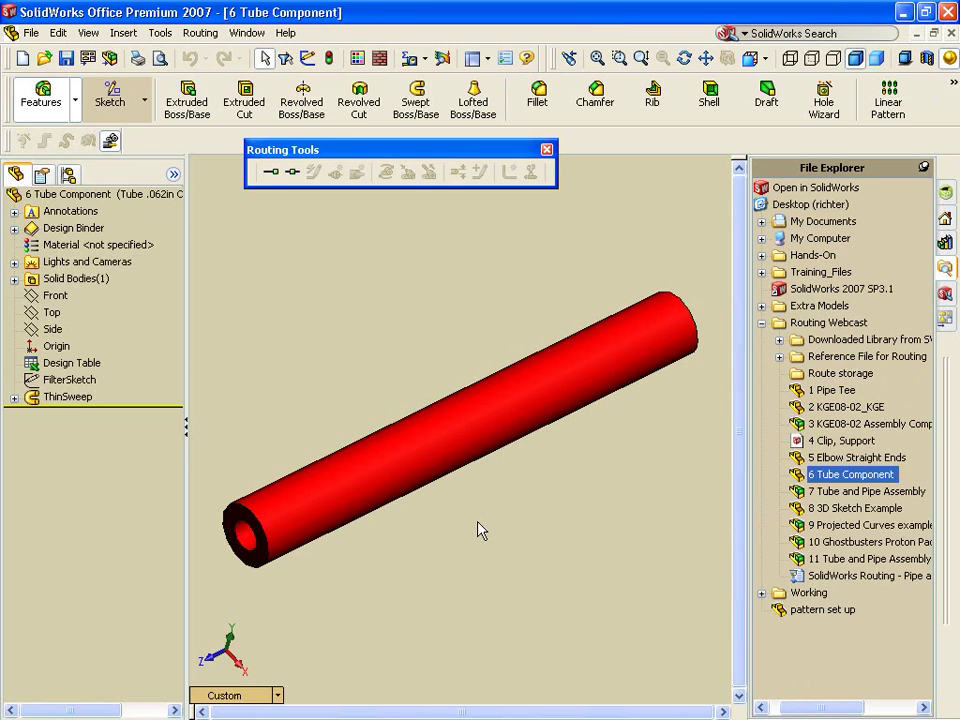
{"action": "left_click", "coordinate": [14, 398]}
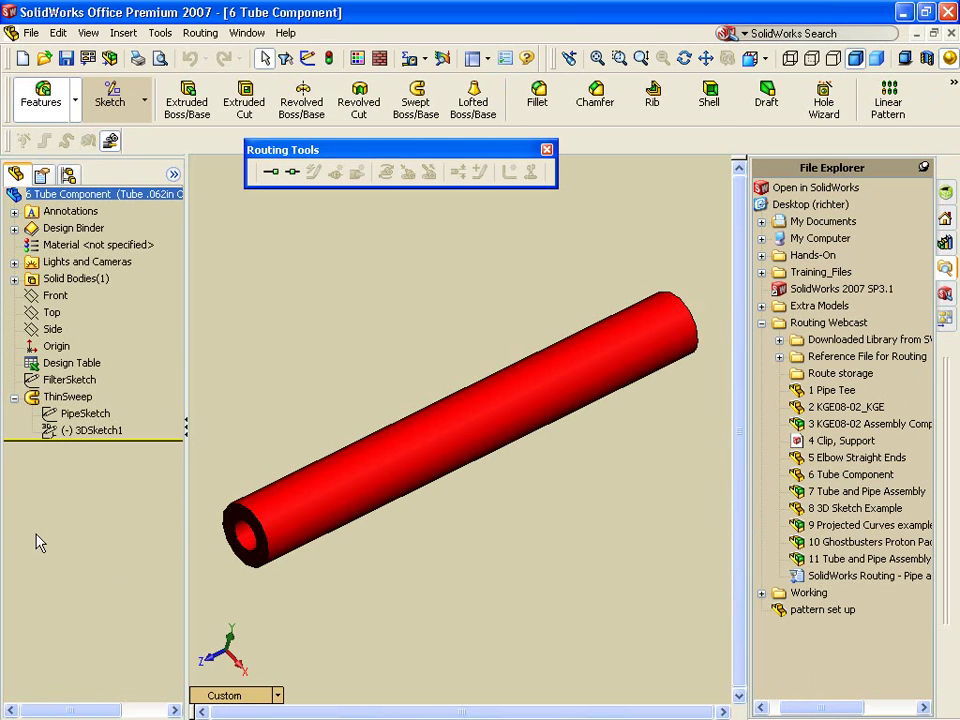
{"action": "left_click", "coordinate": [85, 414]}
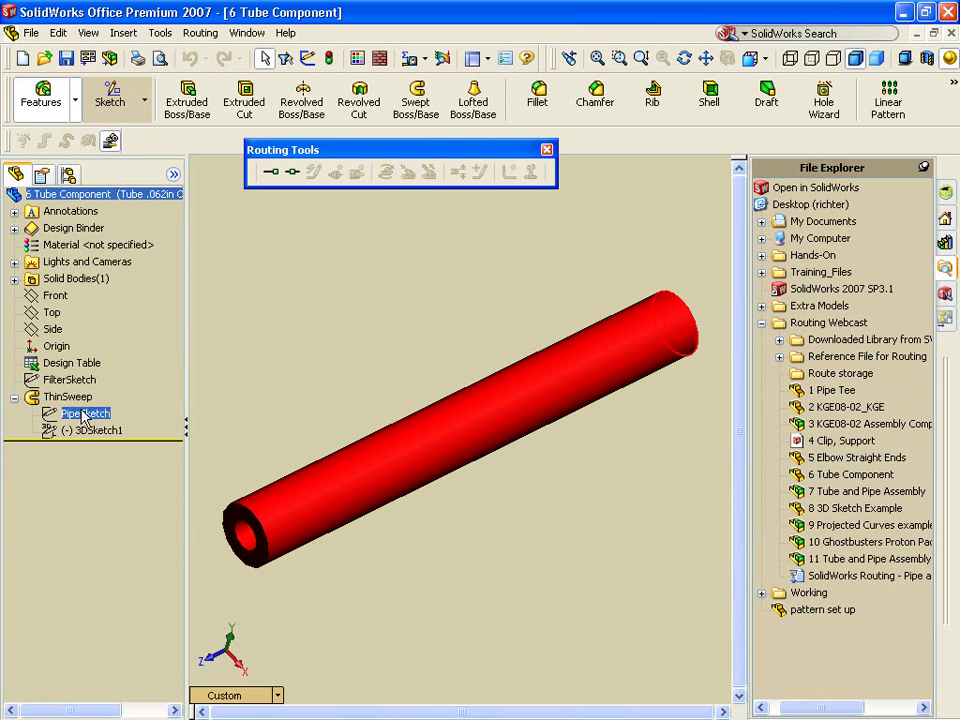
{"action": "right_click", "coordinate": [85, 414]}
{"action": "left_click", "coordinate": [133, 440]}
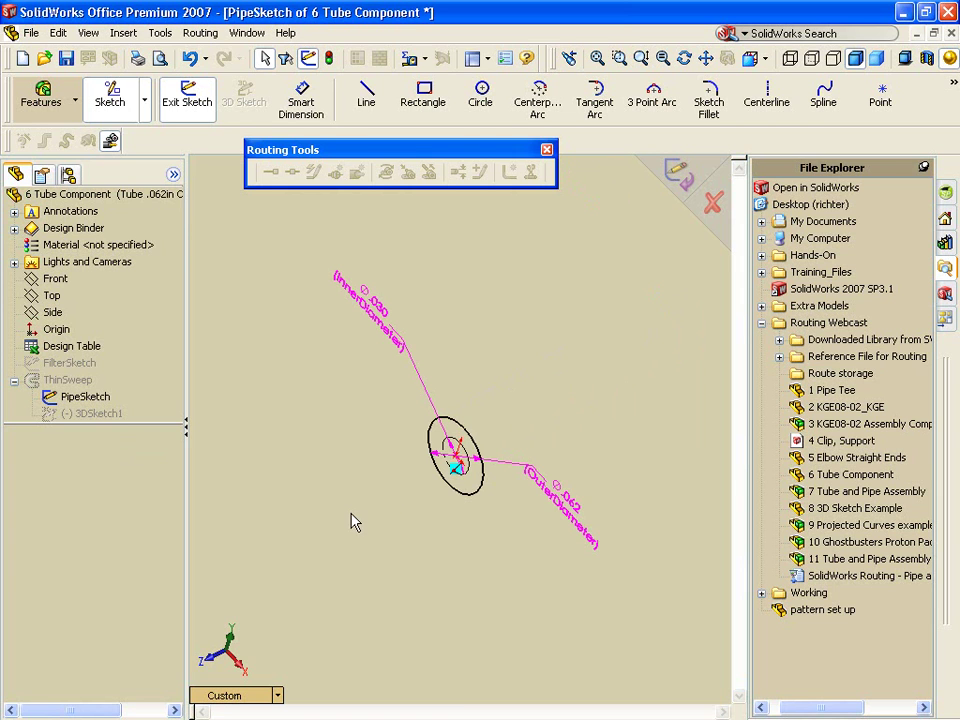
{"action": "scroll", "coordinate": [450, 485], "scroll_direction": "down", "scroll_amount": 8}
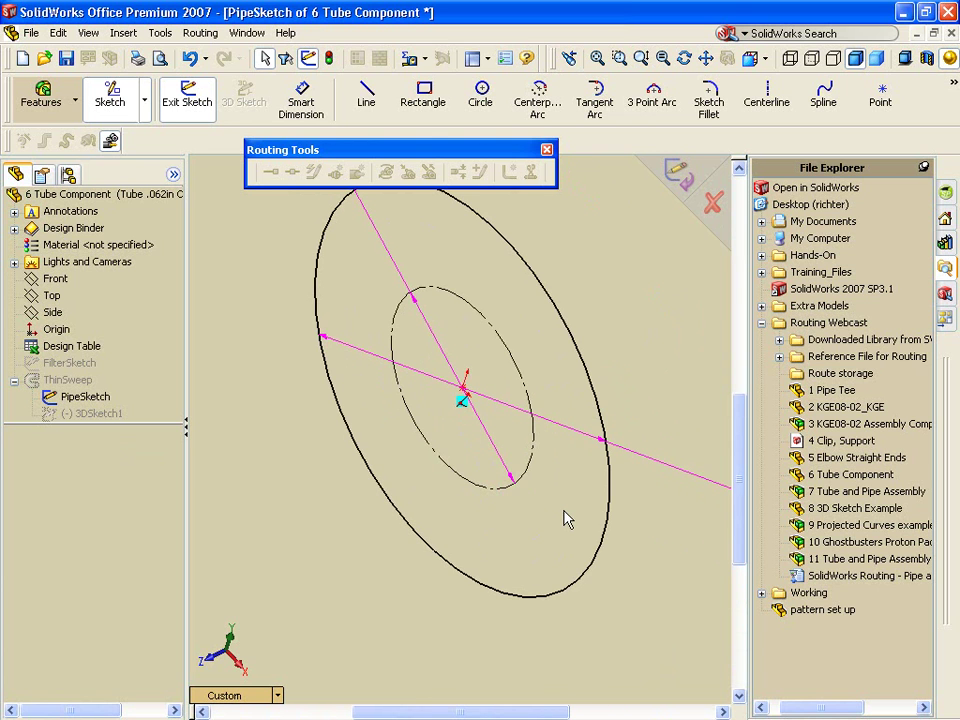
{"action": "scroll", "coordinate": [565, 518], "scroll_direction": "up", "scroll_amount": 5}
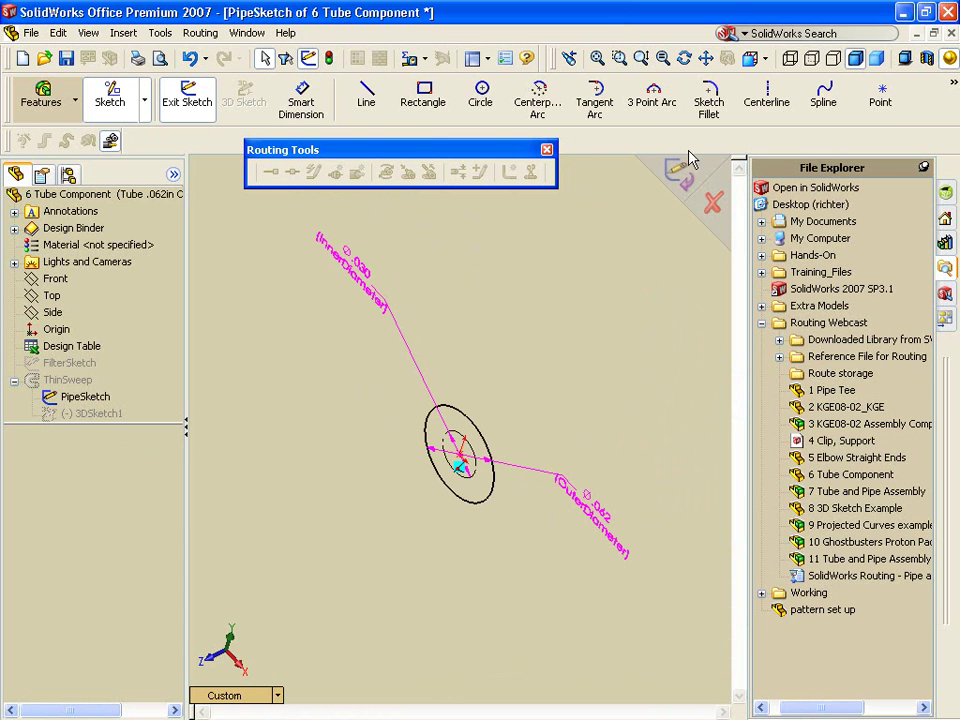
{"action": "left_click", "coordinate": [679, 173]}
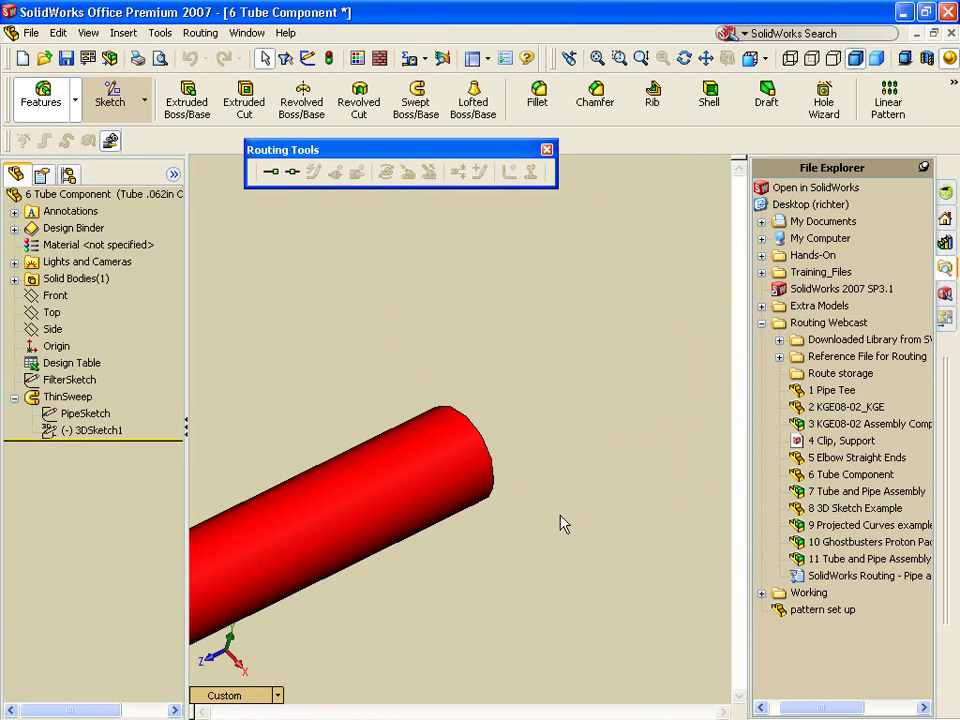
{"action": "key", "text": "f"}
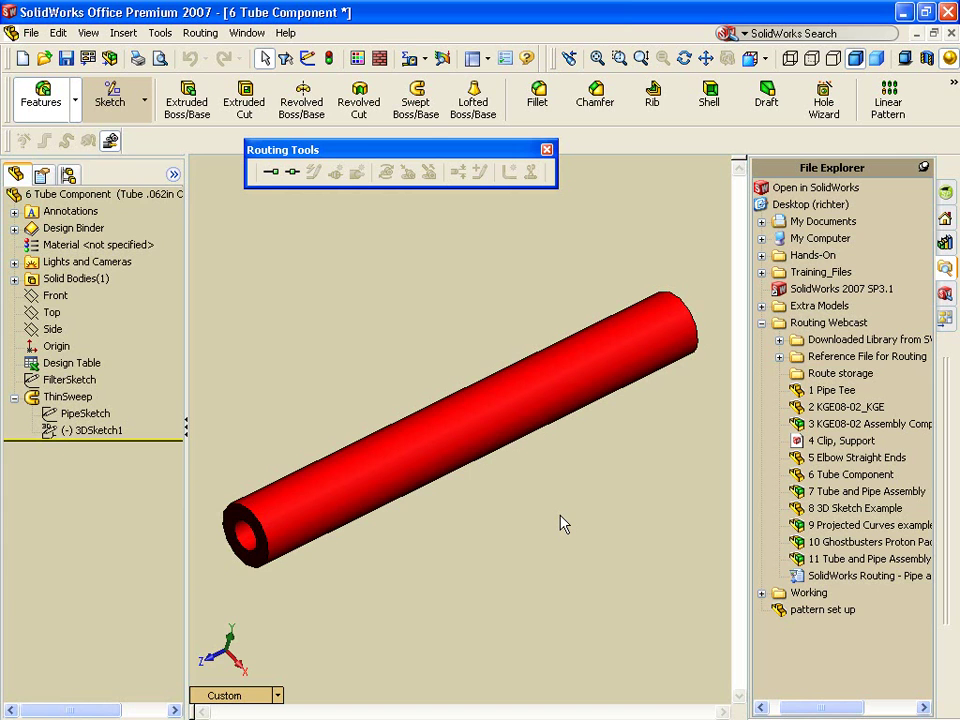
{"action": "left_click", "coordinate": [70, 400]}
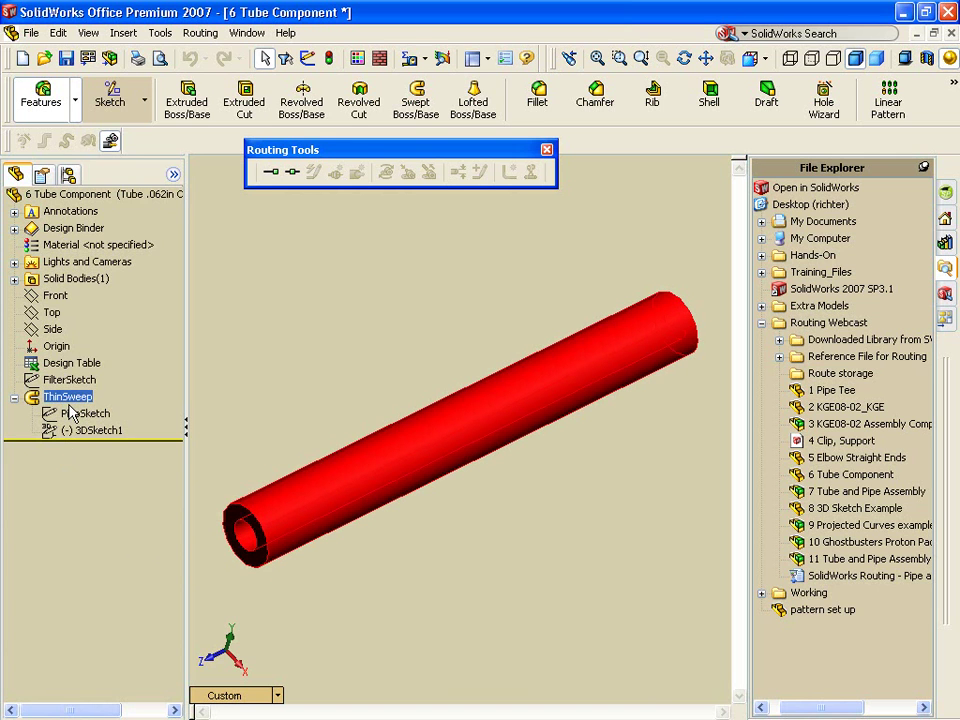
{"action": "right_click", "coordinate": [71, 402]}
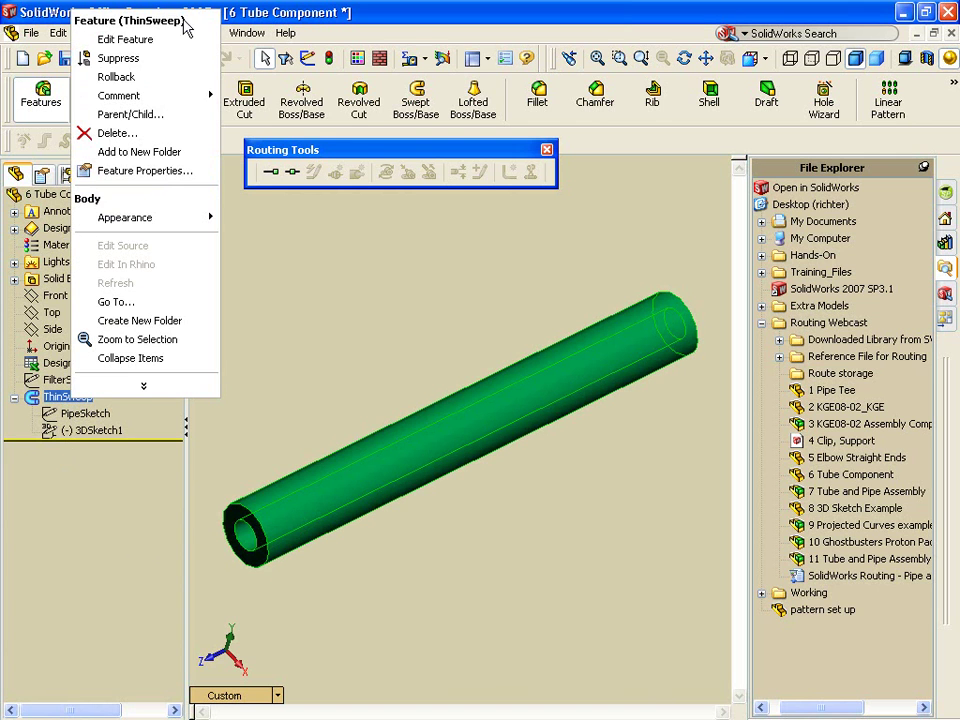
{"action": "left_click", "coordinate": [176, 44]}
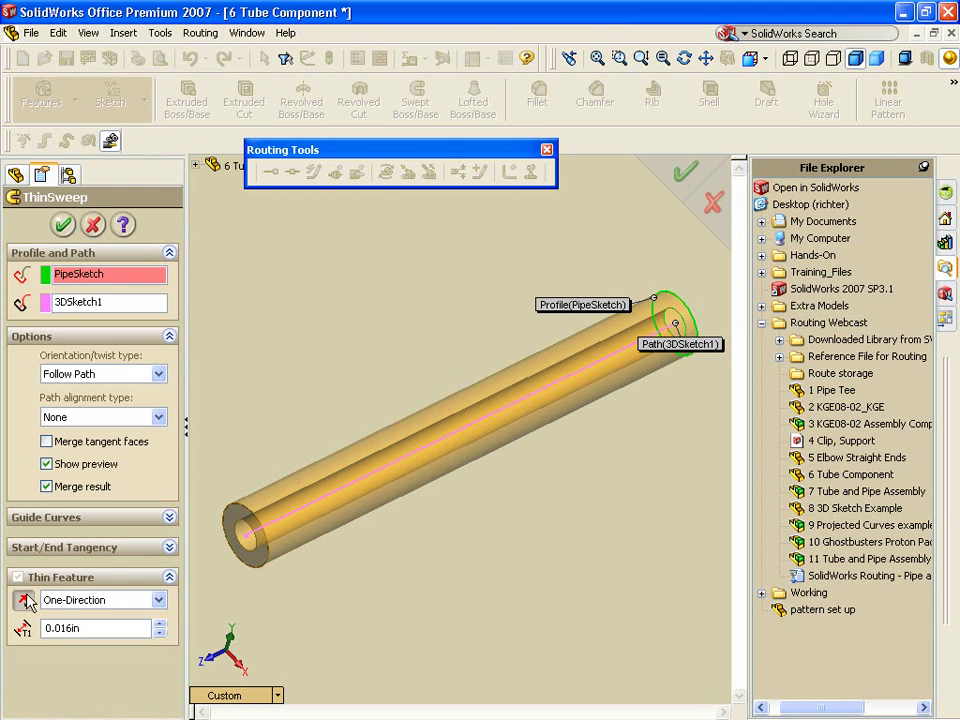
{"action": "left_click", "coordinate": [24, 602]}
{"action": "left_click", "coordinate": [65, 227]}
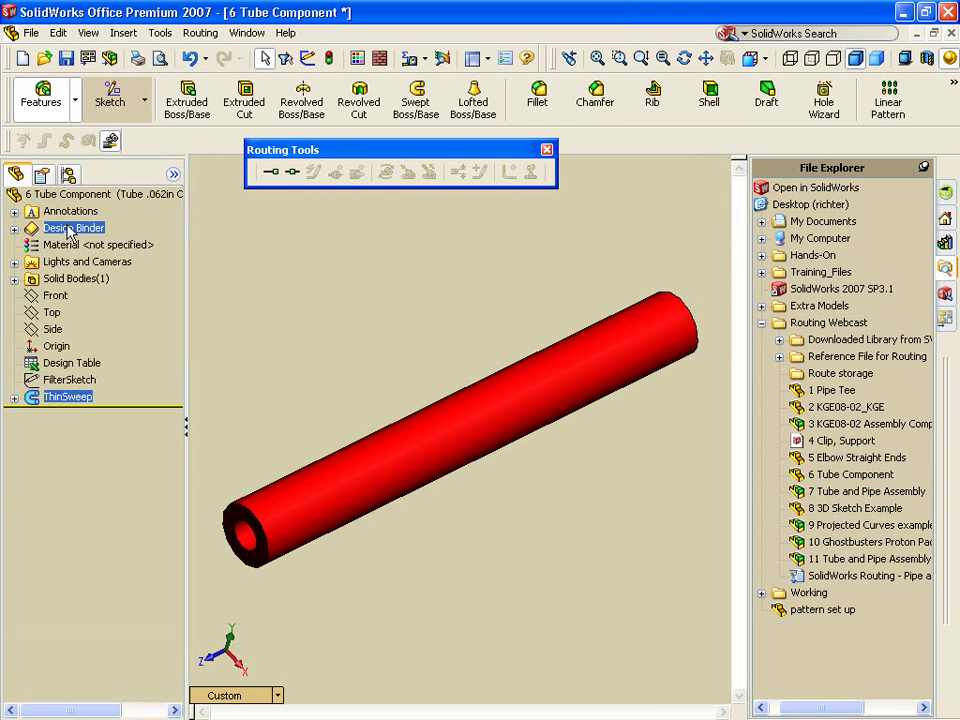
{"action": "left_click", "coordinate": [14, 401]}
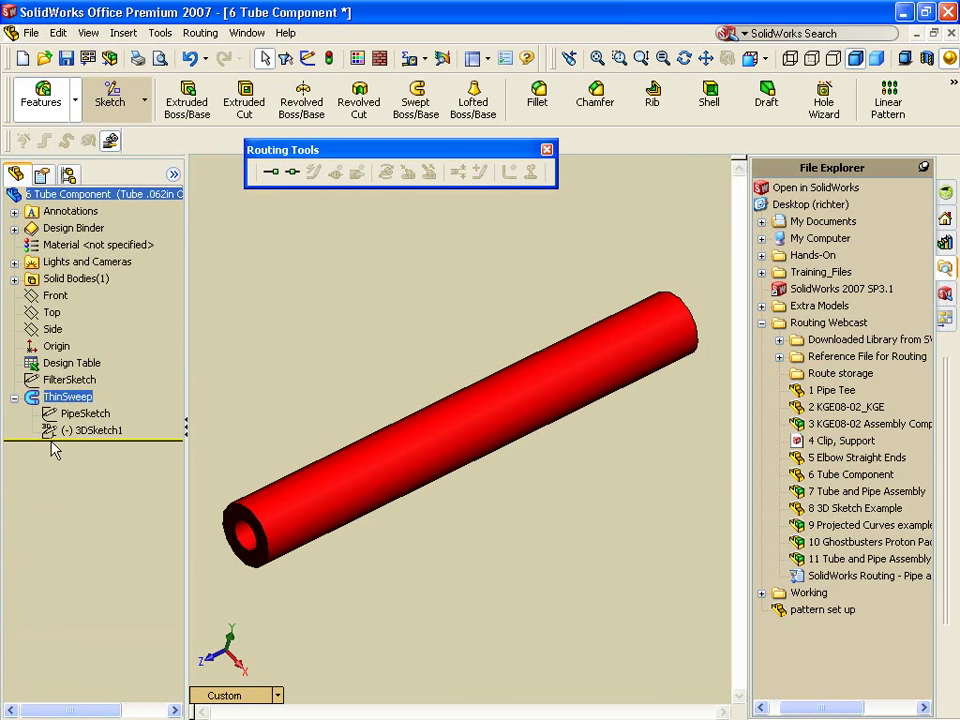
{"action": "left_click", "coordinate": [90, 430]}
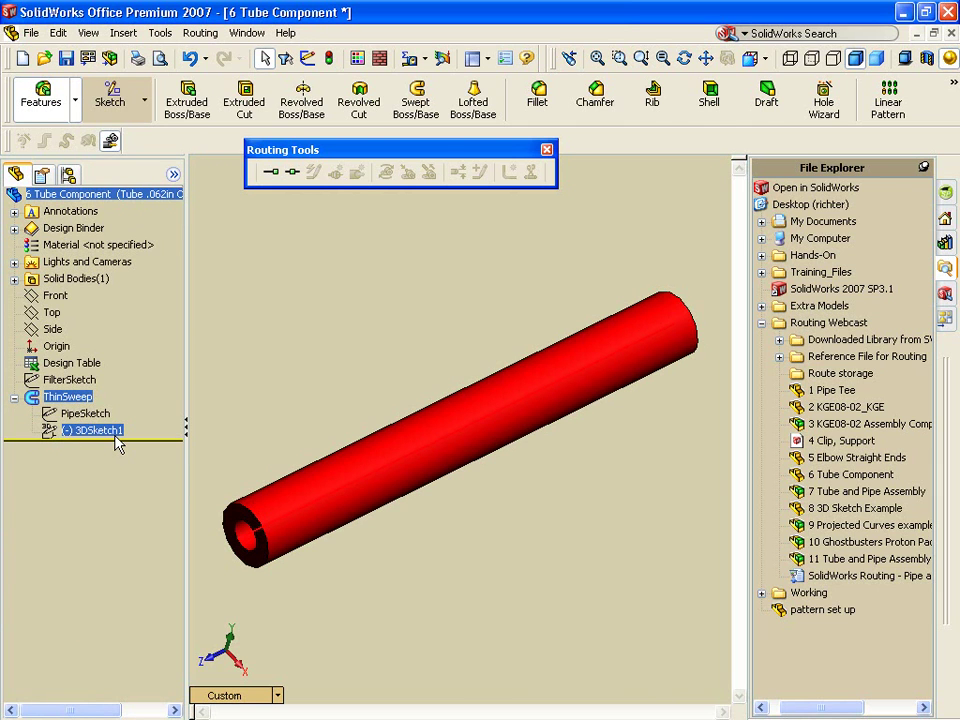
{"action": "left_click", "coordinate": [103, 456]}
{"action": "left_click", "coordinate": [116, 433]}
{"action": "left_click", "coordinate": [100, 416]}
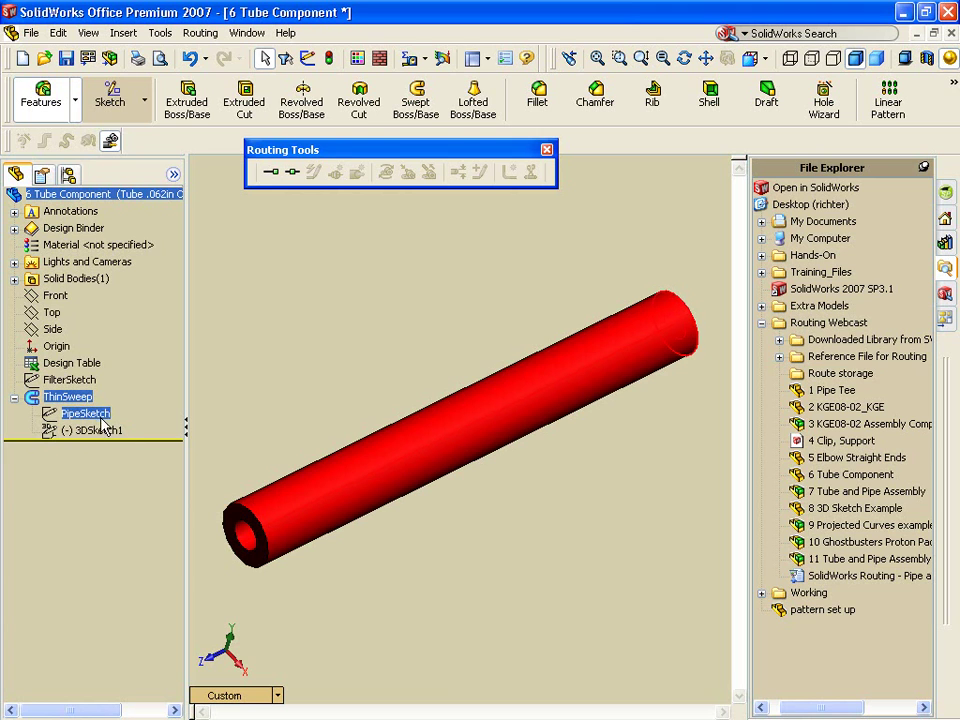
{"action": "left_click", "coordinate": [96, 470]}
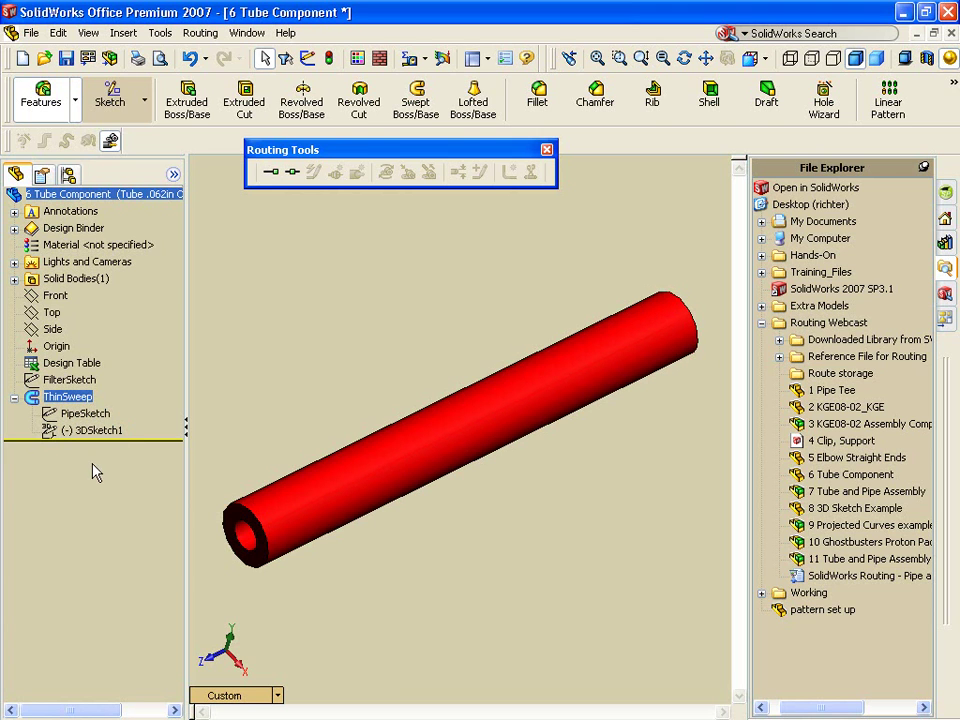
{"action": "left_click", "coordinate": [16, 398]}
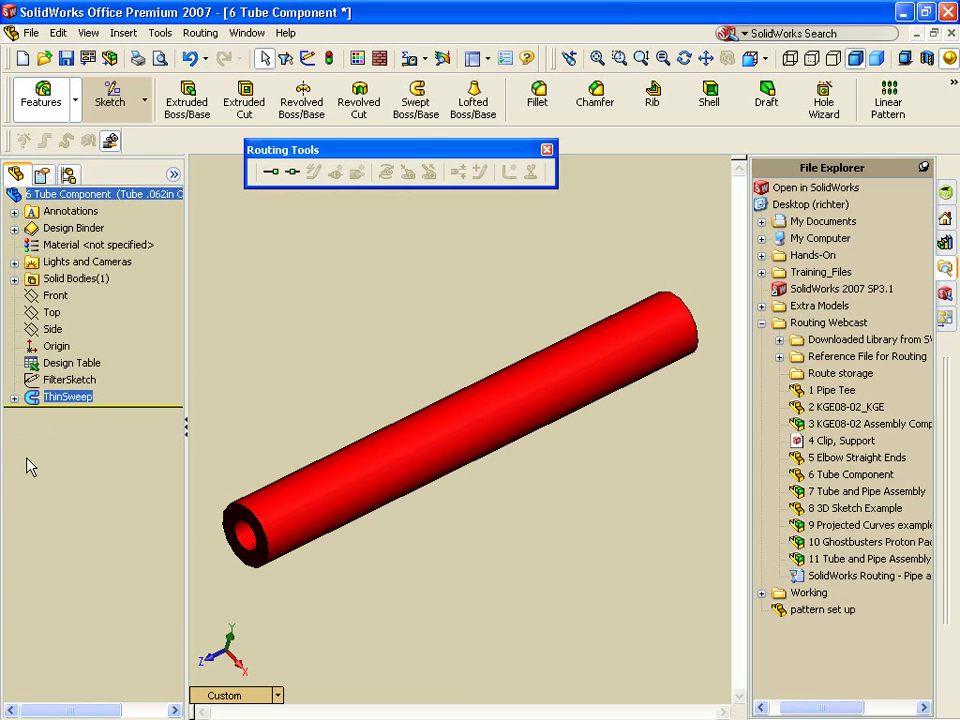
{"action": "right_click", "coordinate": [63, 381]}
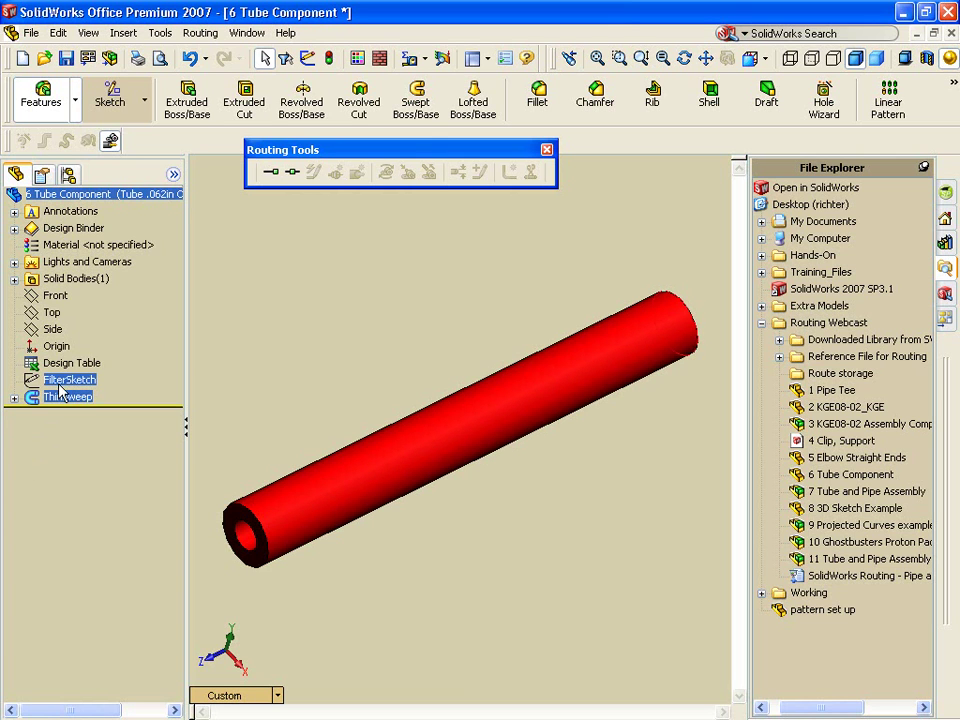
{"action": "left_click", "coordinate": [115, 413]}
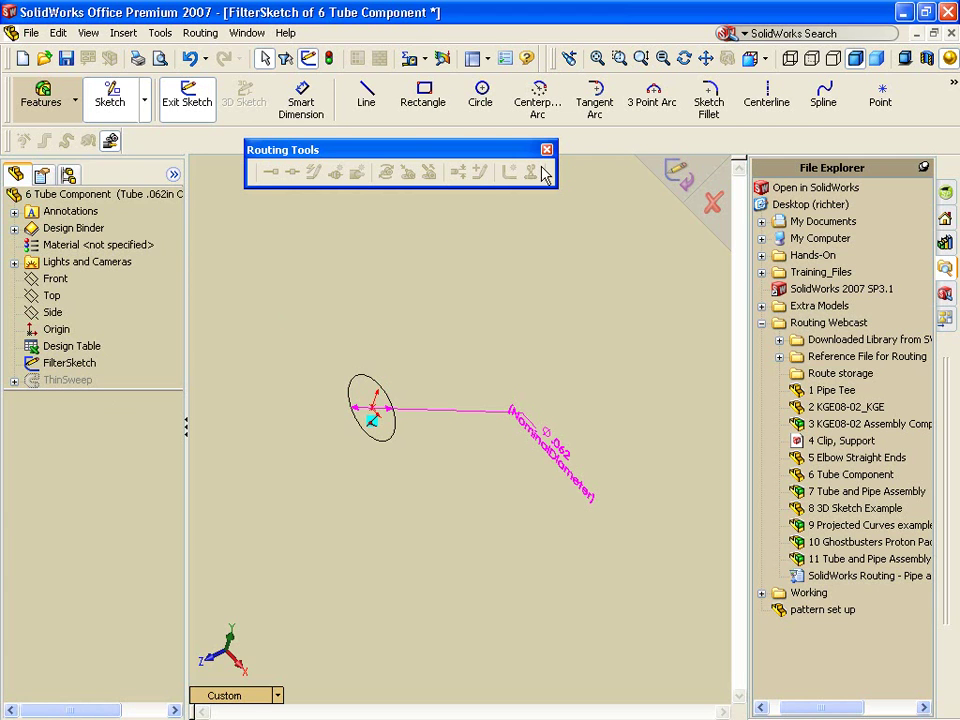
{"action": "left_click", "coordinate": [674, 174]}
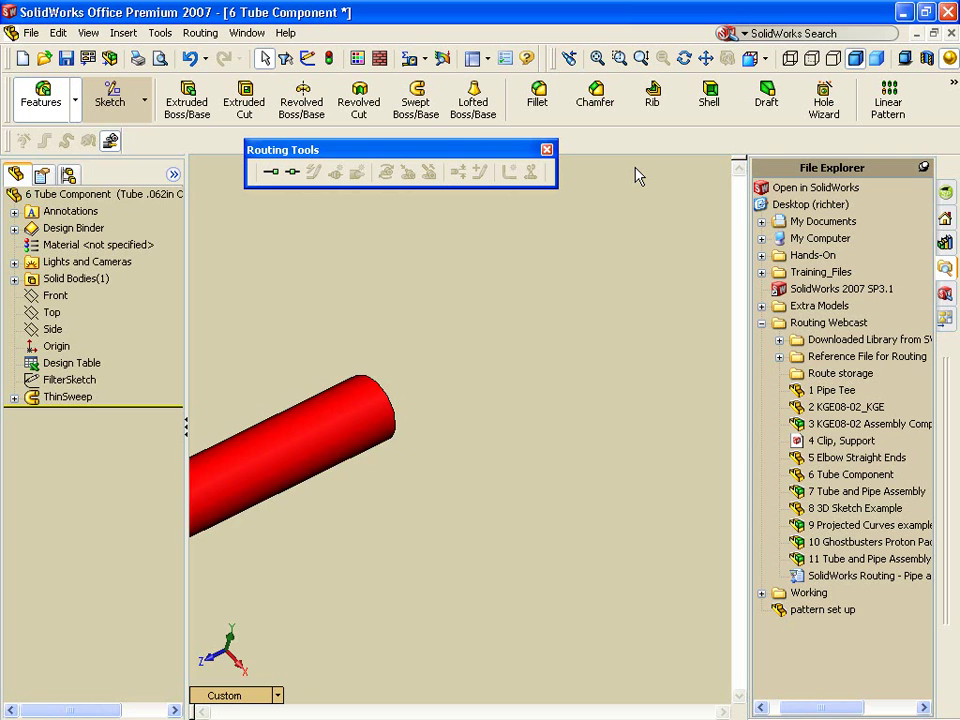
{"action": "key", "text": "f"}
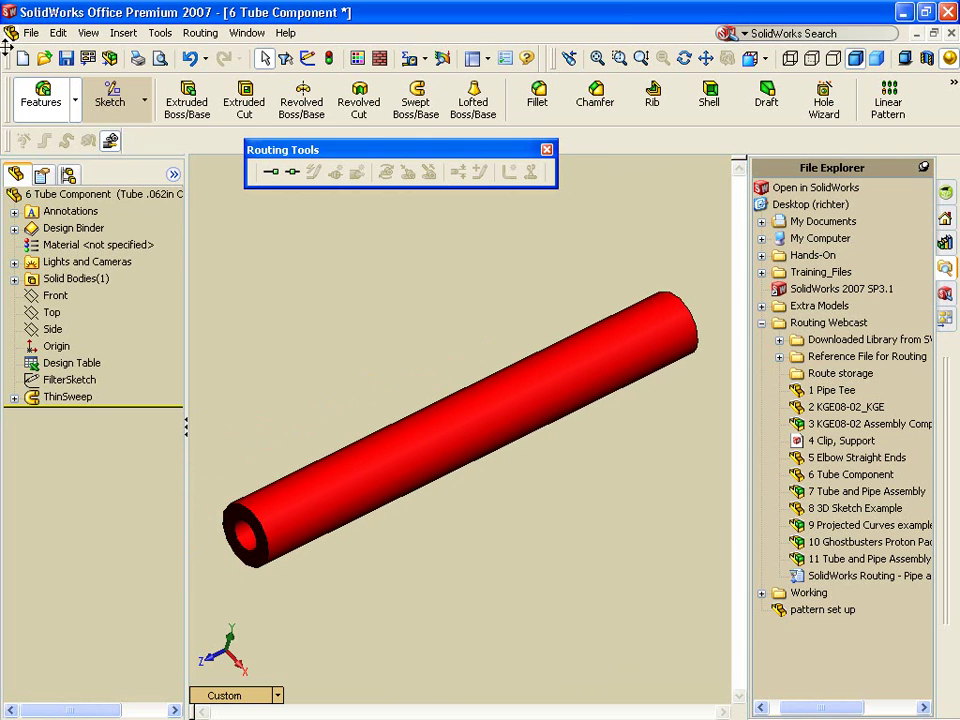
{"action": "left_click", "coordinate": [31, 32]}
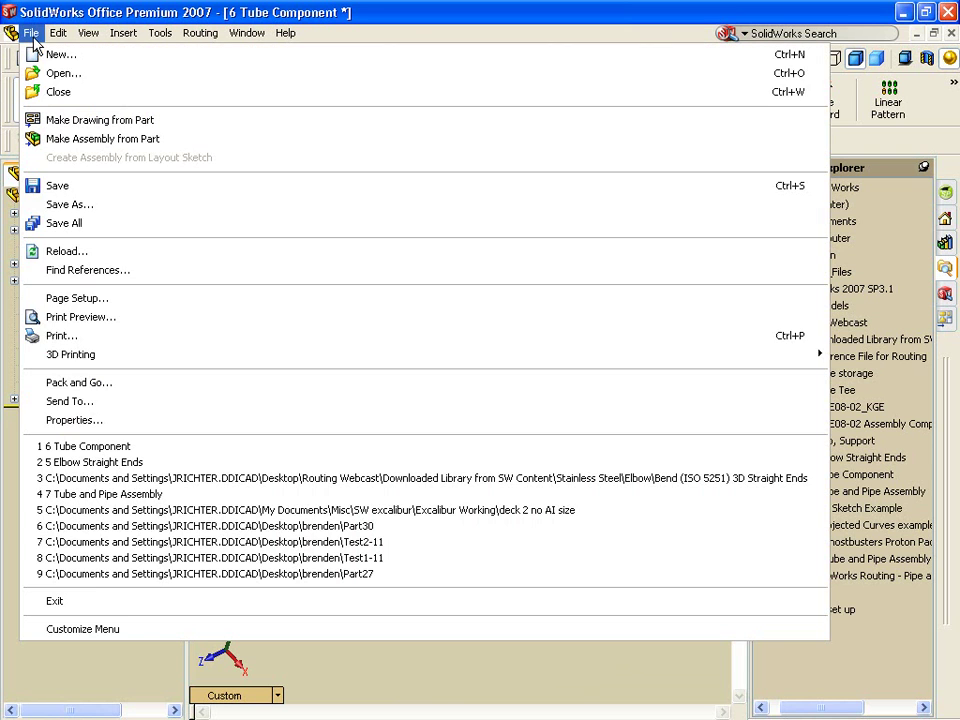
{"action": "left_click", "coordinate": [164, 432]}
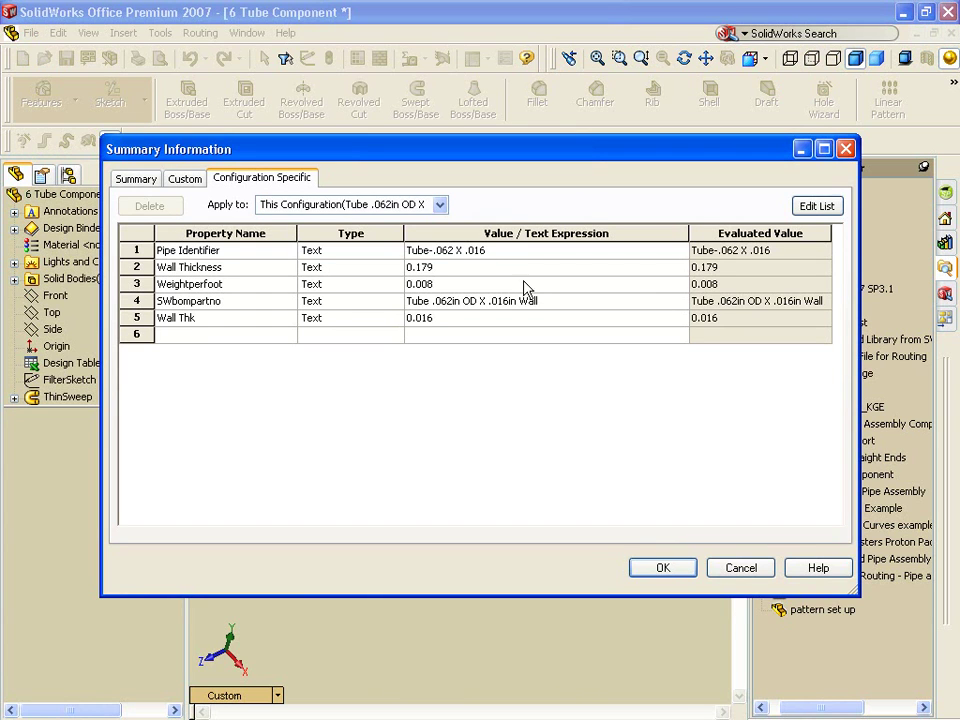
{"action": "left_click", "coordinate": [663, 568]}
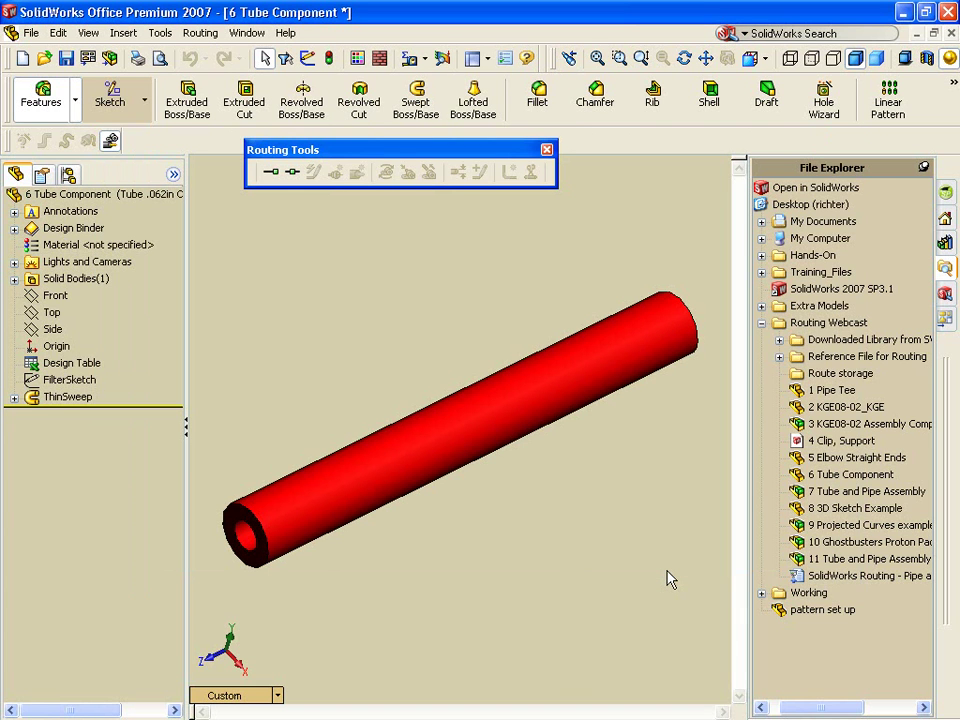
Step: Close 6 Tube Component without saving changes
{"action": "left_click", "coordinate": [950, 33]}
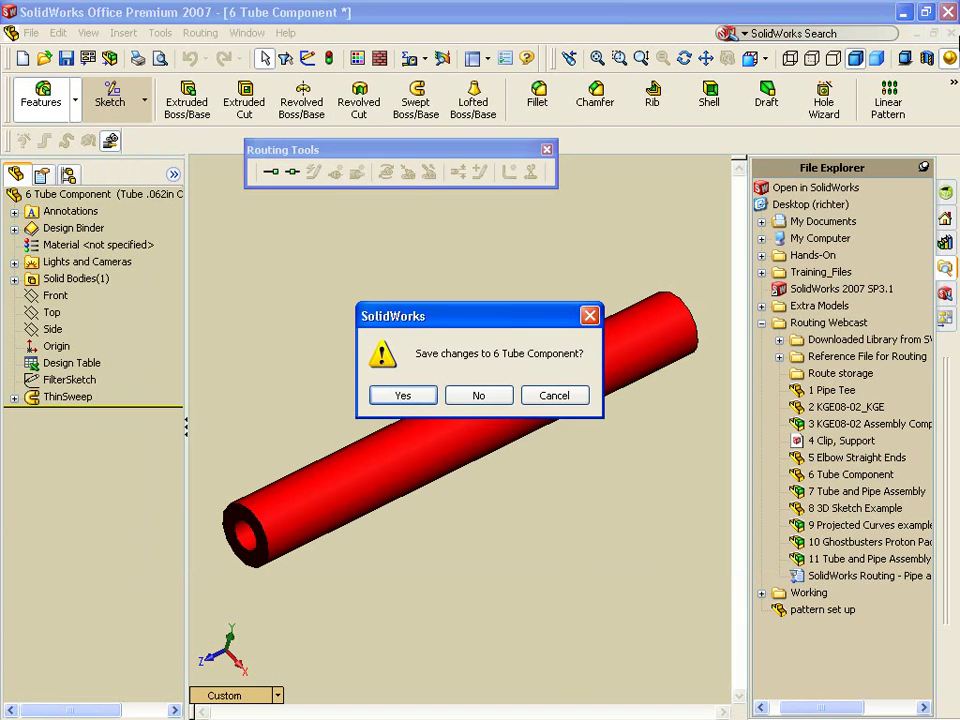
{"action": "key", "text": "n"}
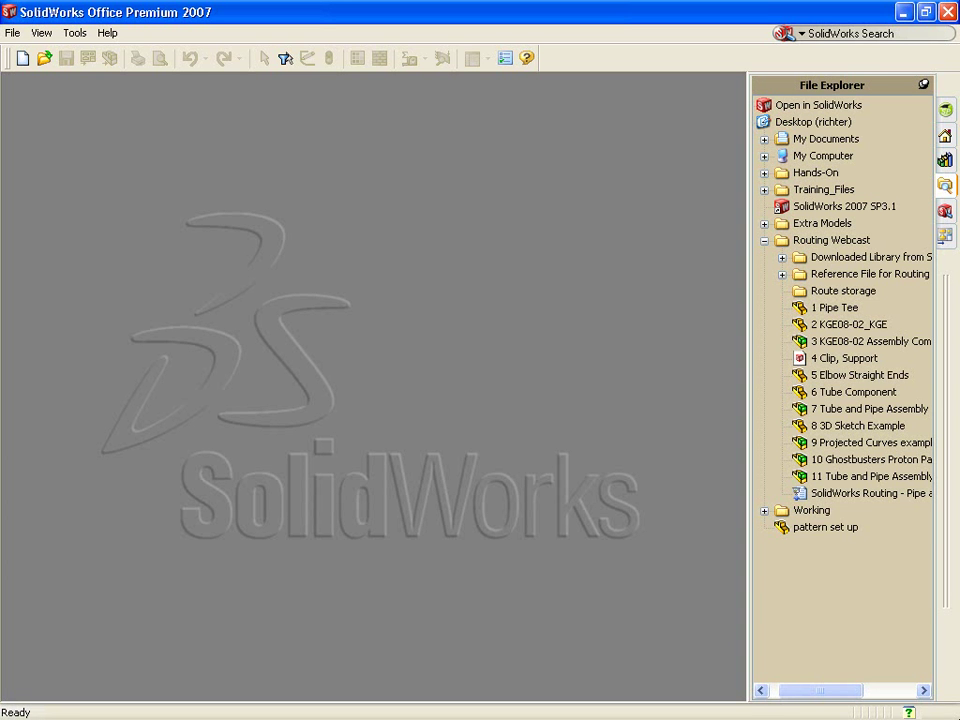
Step: Open 7 Tube and Pipe Assembly, enable Automatically route on drop of flanges, and show the Design Library
{"action": "double_click", "coordinate": [805, 409]}
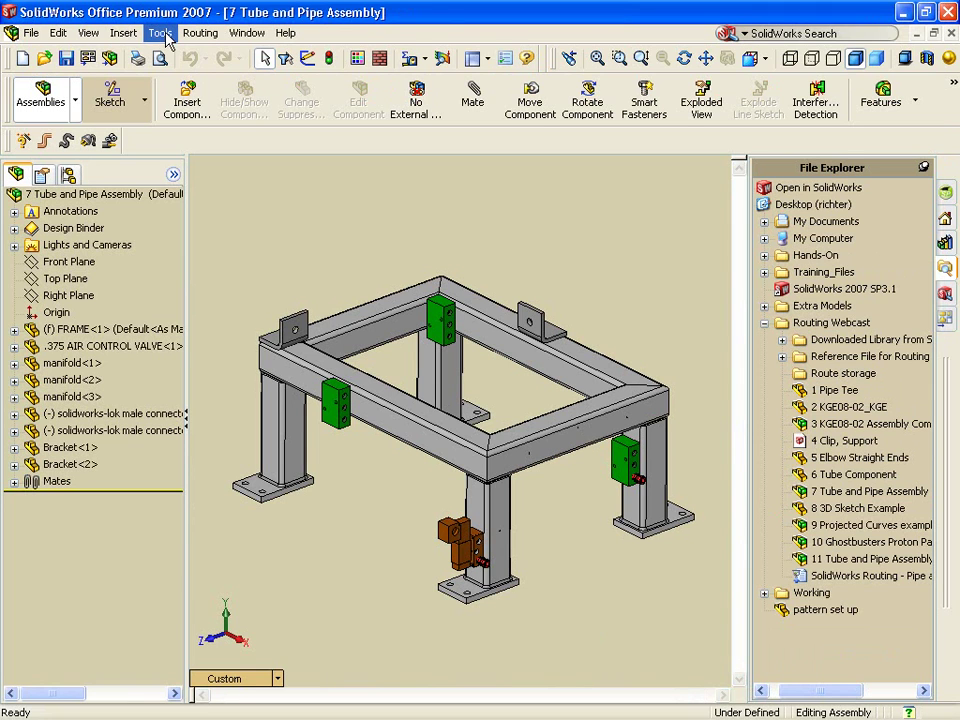
{"action": "left_click", "coordinate": [199, 33]}
{"action": "mouse_move", "coordinate": [240, 131]}
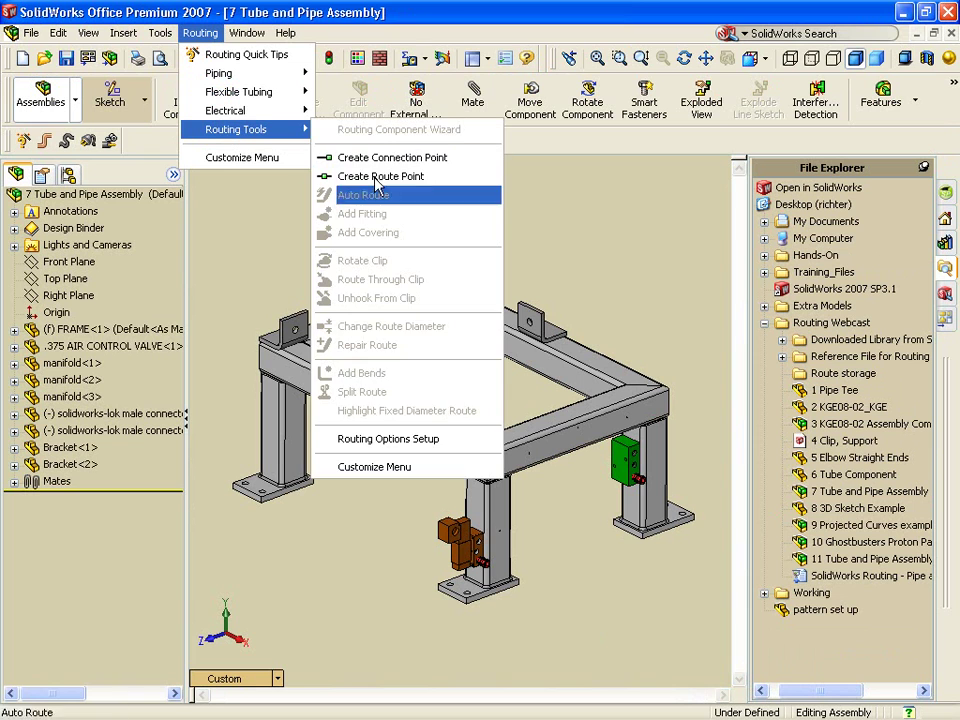
{"action": "left_click", "coordinate": [436, 450]}
{"action": "left_click", "coordinate": [326, 252]}
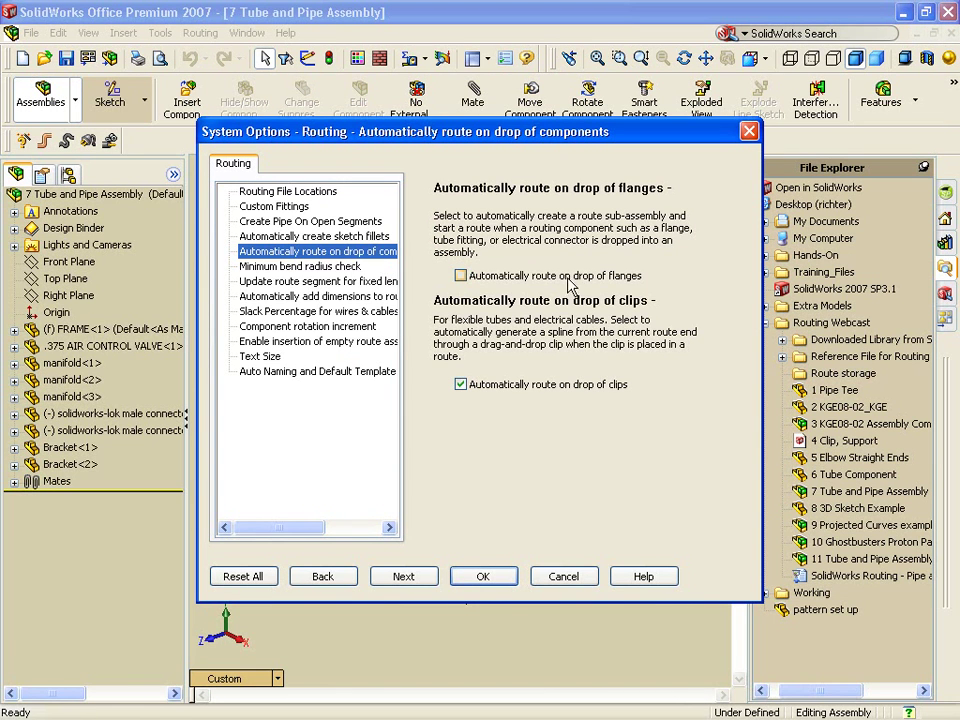
{"action": "left_click", "coordinate": [518, 277]}
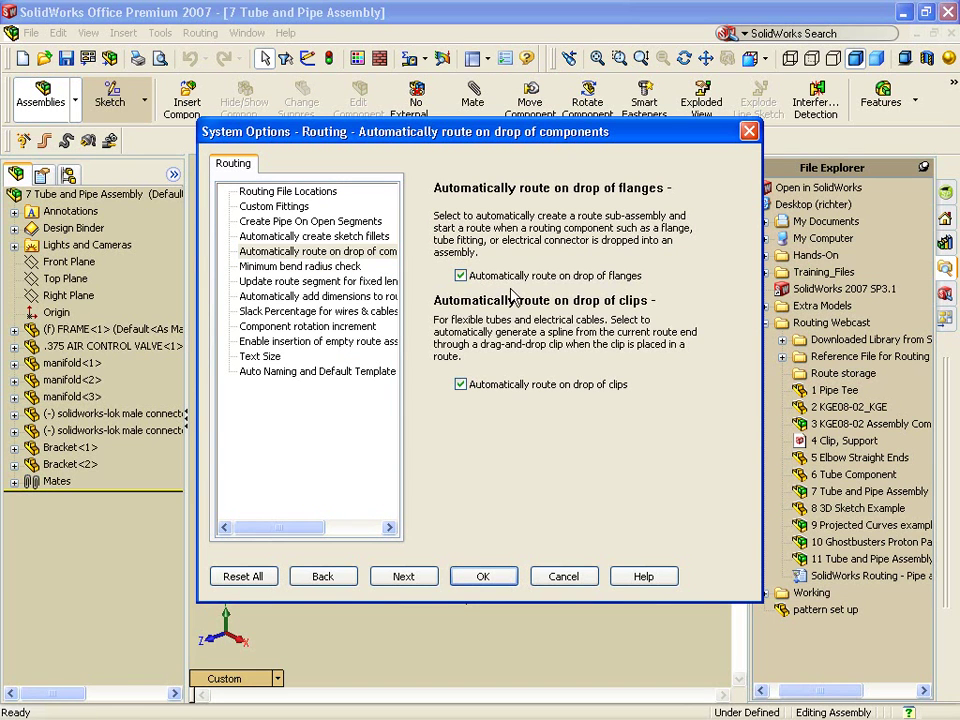
{"action": "left_click", "coordinate": [483, 580]}
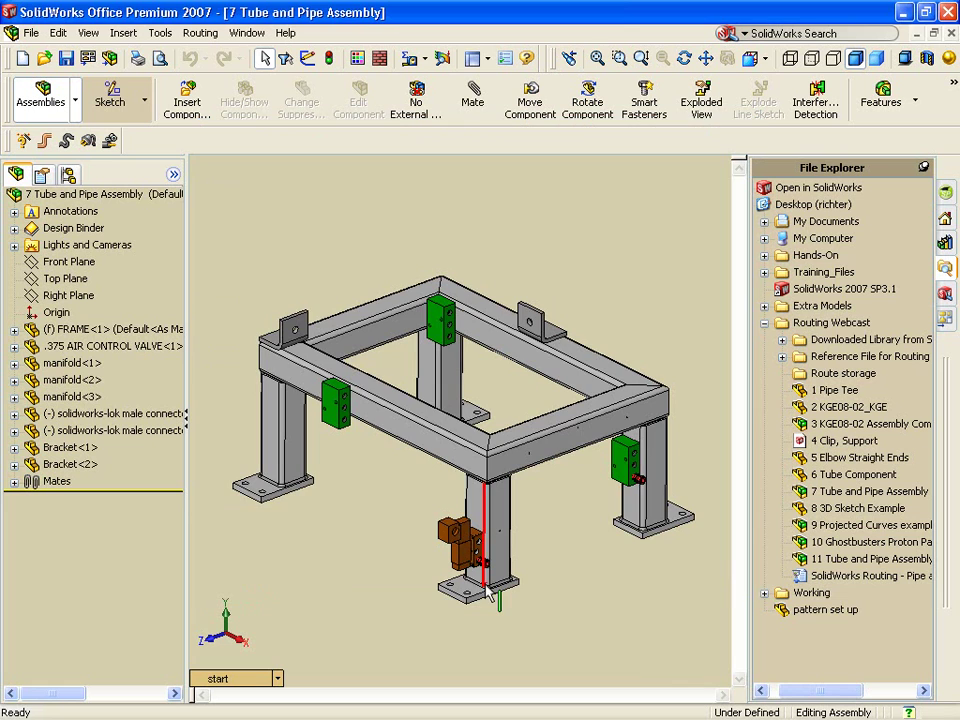
{"action": "left_click", "coordinate": [945, 244]}
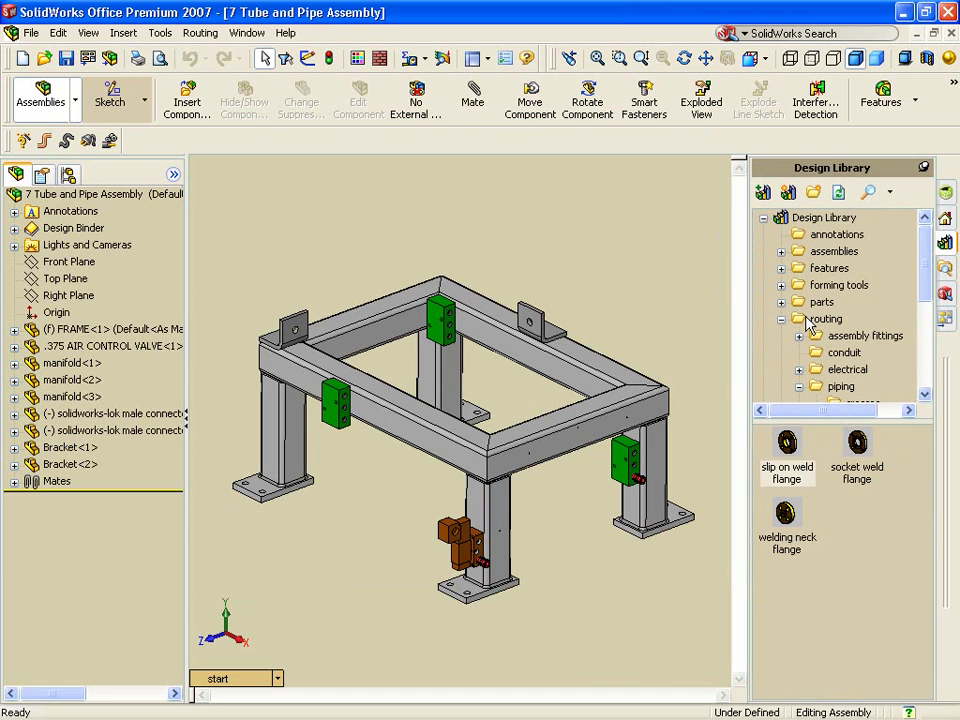
Step: Browse to routing > piping > flanges and drag the slip on weld flange onto the frame corner
{"action": "left_click", "coordinate": [835, 390]}
{"action": "scroll", "coordinate": [850, 385], "scroll_direction": "down", "scroll_amount": 3}
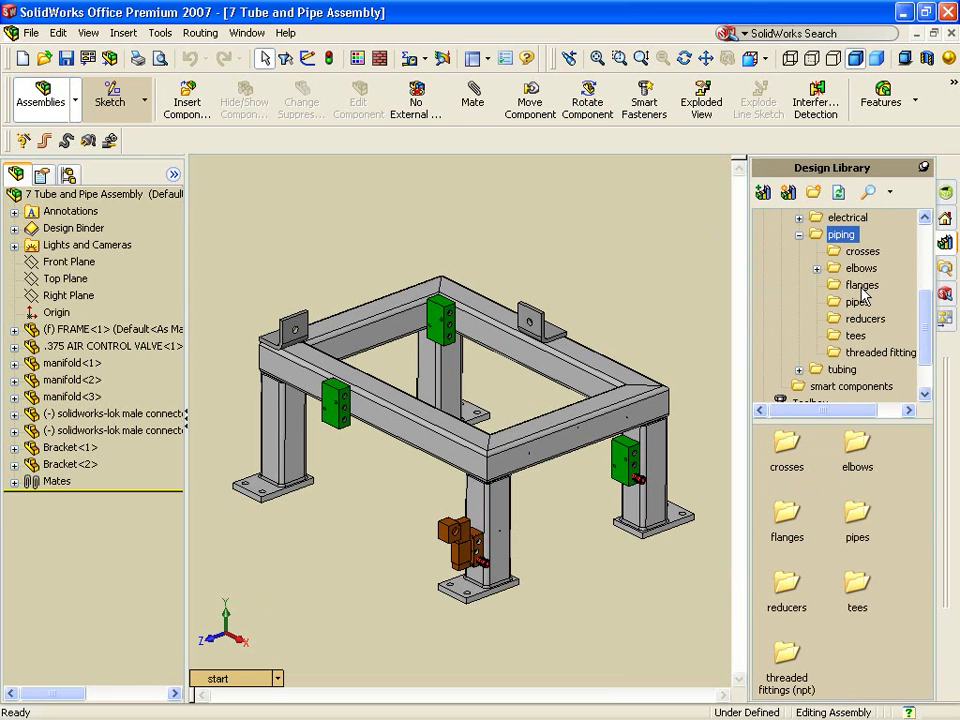
{"action": "left_click", "coordinate": [862, 286]}
{"action": "left_click", "coordinate": [789, 448]}
{"action": "left_click_drag", "start_coordinate": [789, 448], "coordinate": [300, 332]}
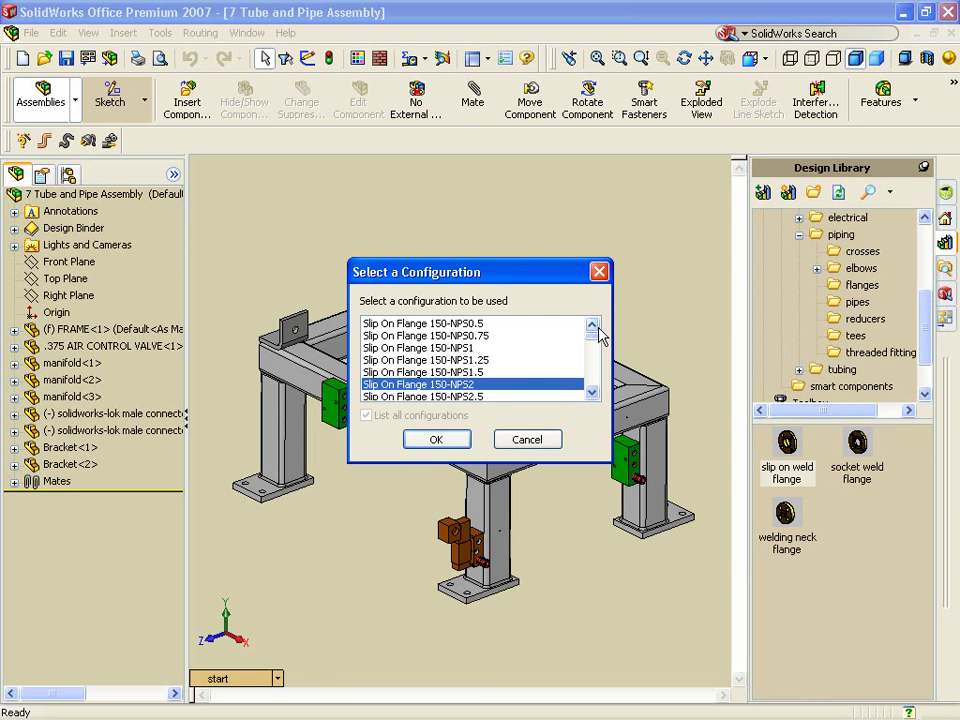
Step: Choose the Slip On Flange 150-NPS0.5 configuration and accept it
{"action": "left_click", "coordinate": [496, 323]}
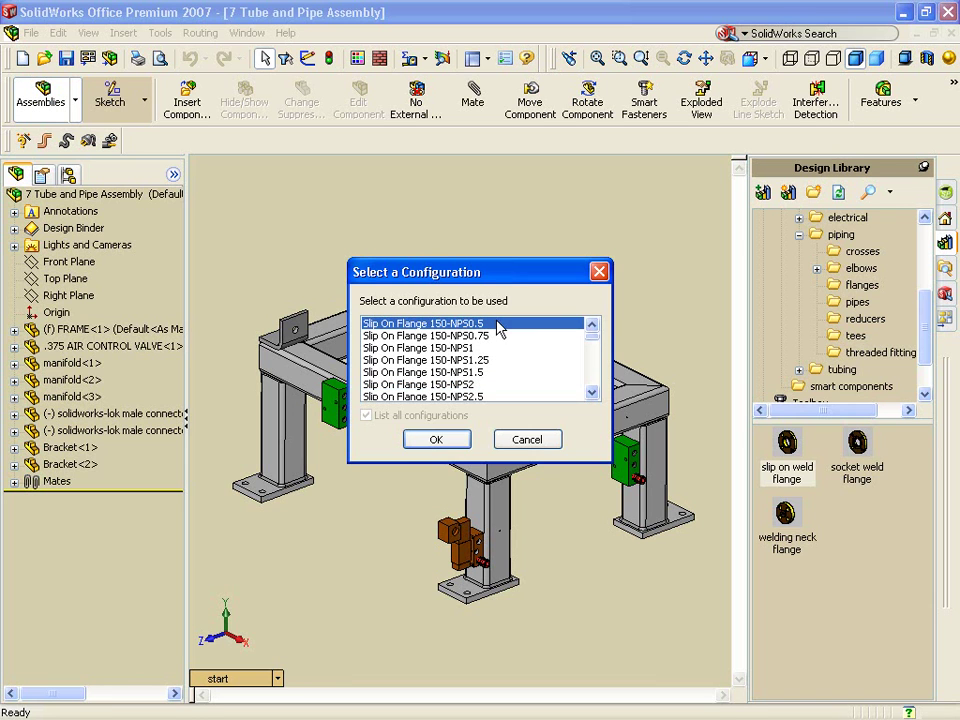
{"action": "left_click", "coordinate": [436, 440]}
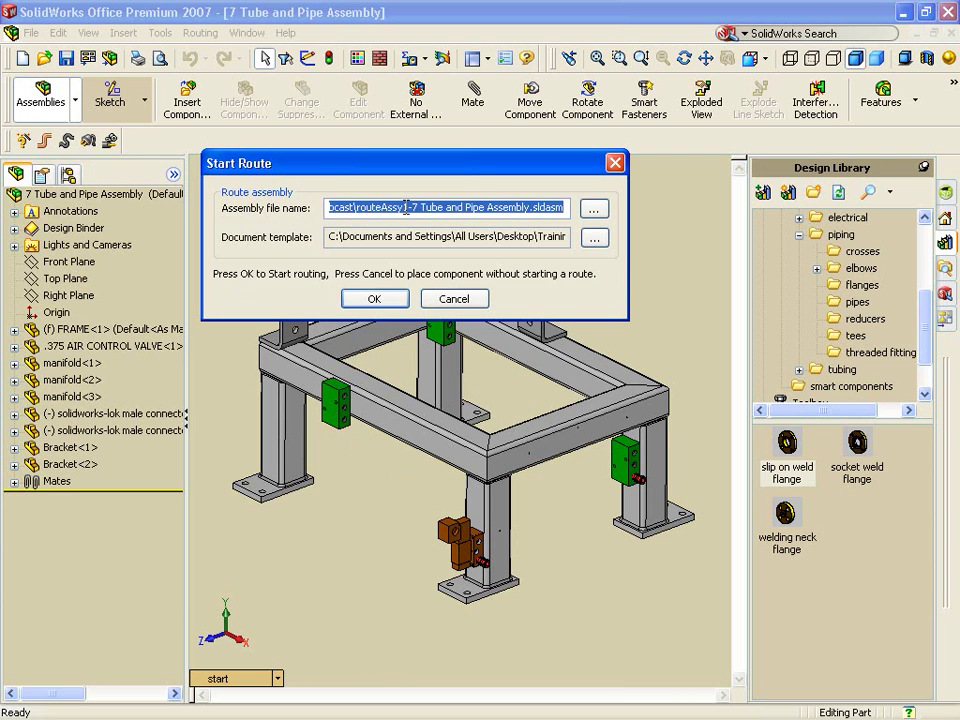
Step: Name the route assembly file DRAG AND DROP and save it
{"action": "left_click", "coordinate": [594, 208]}
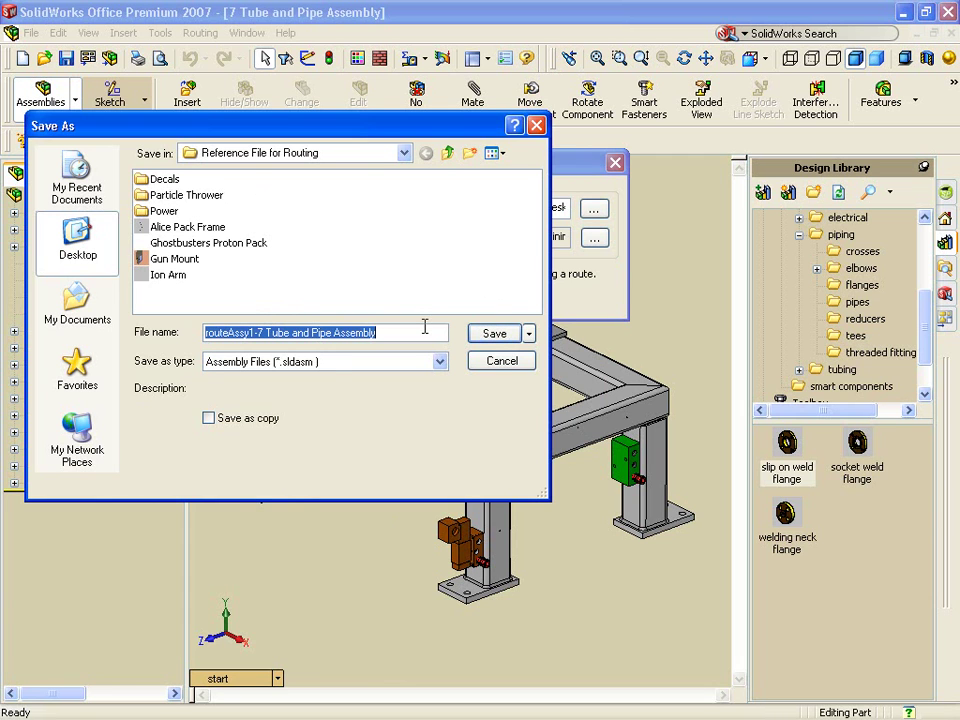
{"action": "type", "text": "dRA"}
{"action": "key", "text": "BackSpace"}
{"action": "key", "text": "BackSpace"}
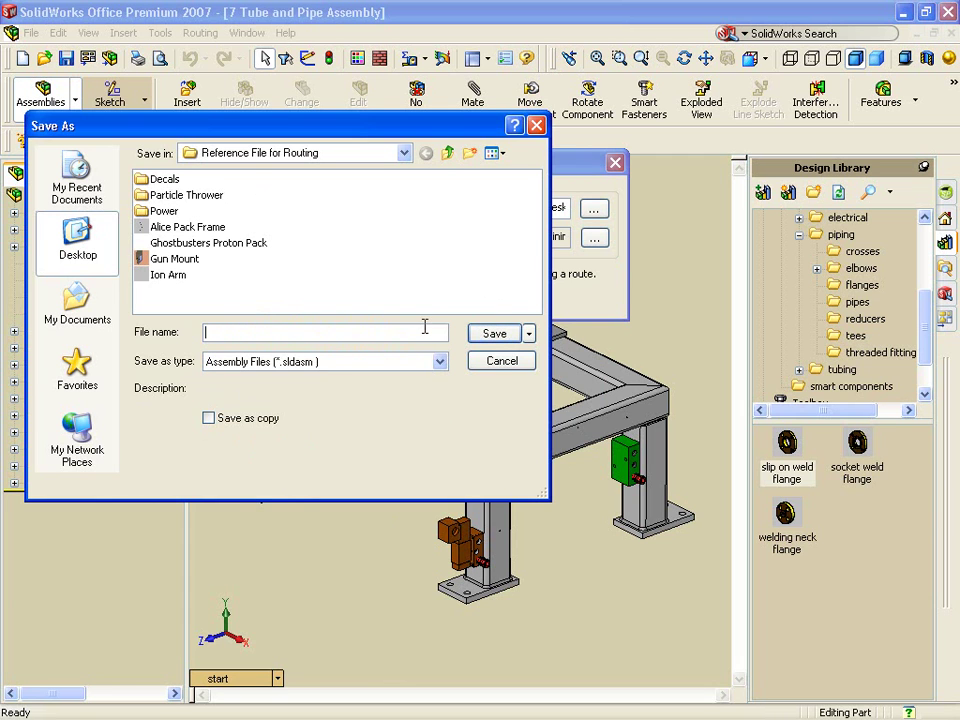
{"action": "type", "text": "DR"}
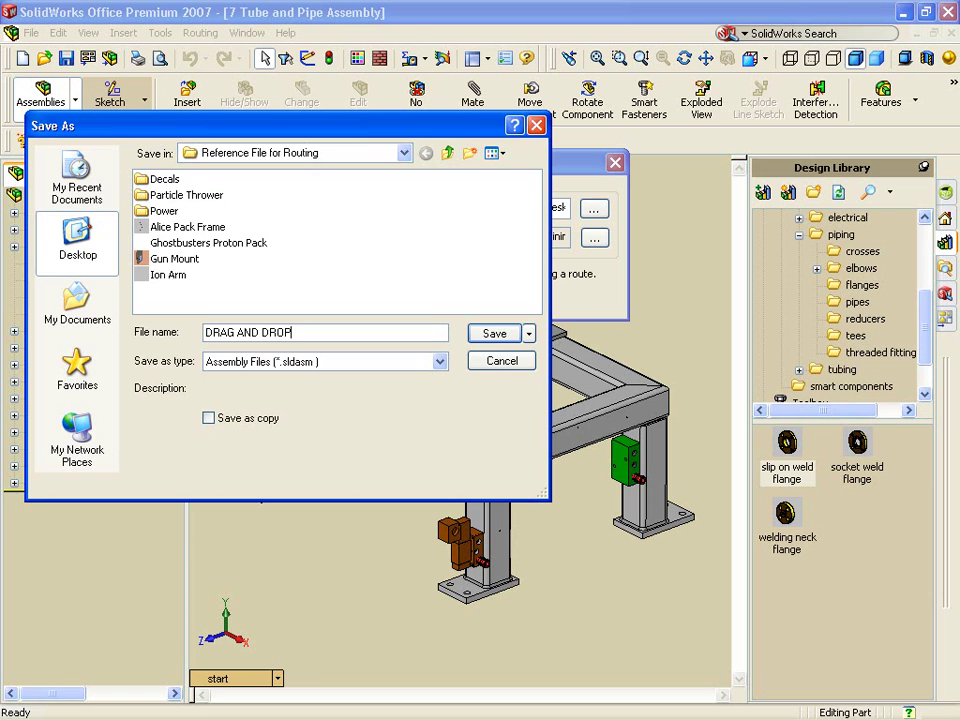
{"action": "type", "text": "AG AND DROP"}
{"action": "key", "text": "Return"}
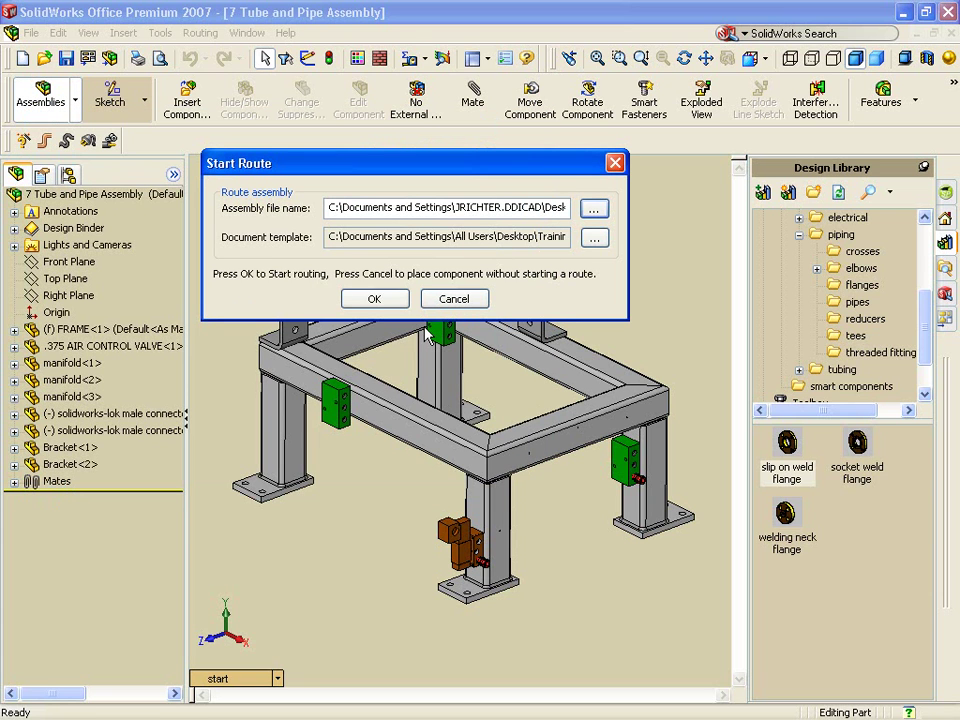
Step: Start the route and accept Route Properties with 0.5 in Schedule 40 pipe and elbows
{"action": "left_click", "coordinate": [372, 298]}
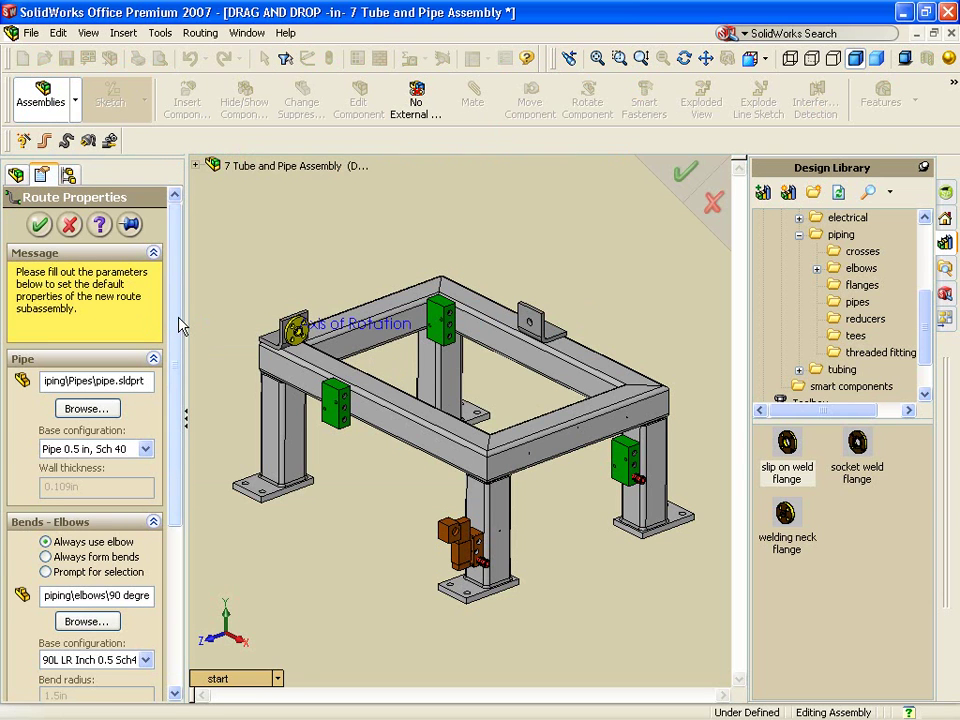
{"action": "left_click_drag", "start_coordinate": [179, 323], "coordinate": [180, 391]}
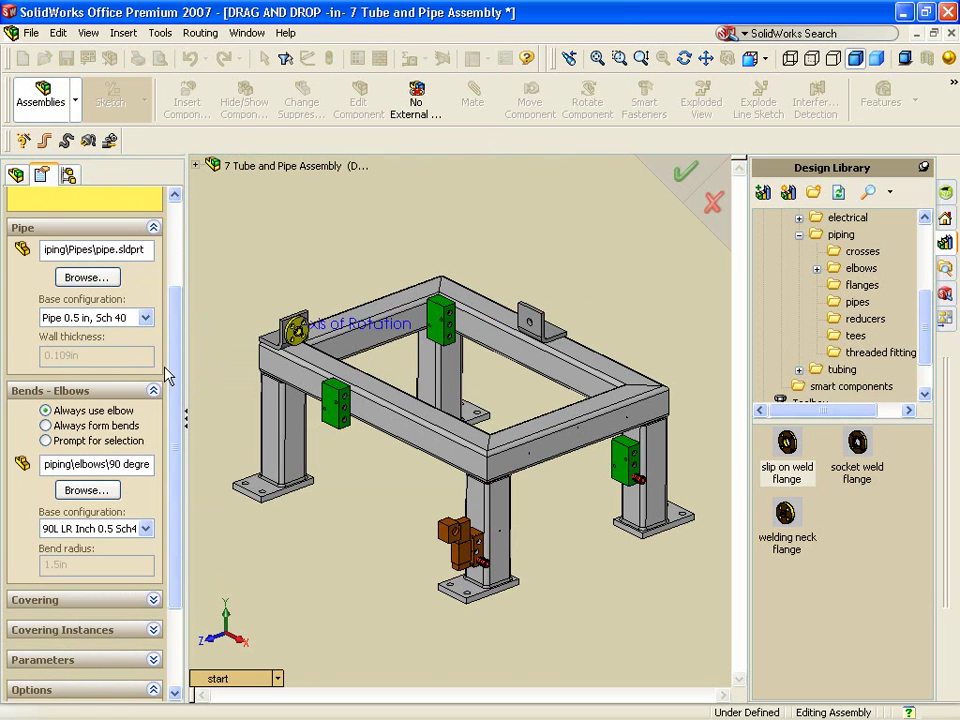
{"action": "scroll", "coordinate": [168, 376], "scroll_direction": "down", "scroll_amount": 3}
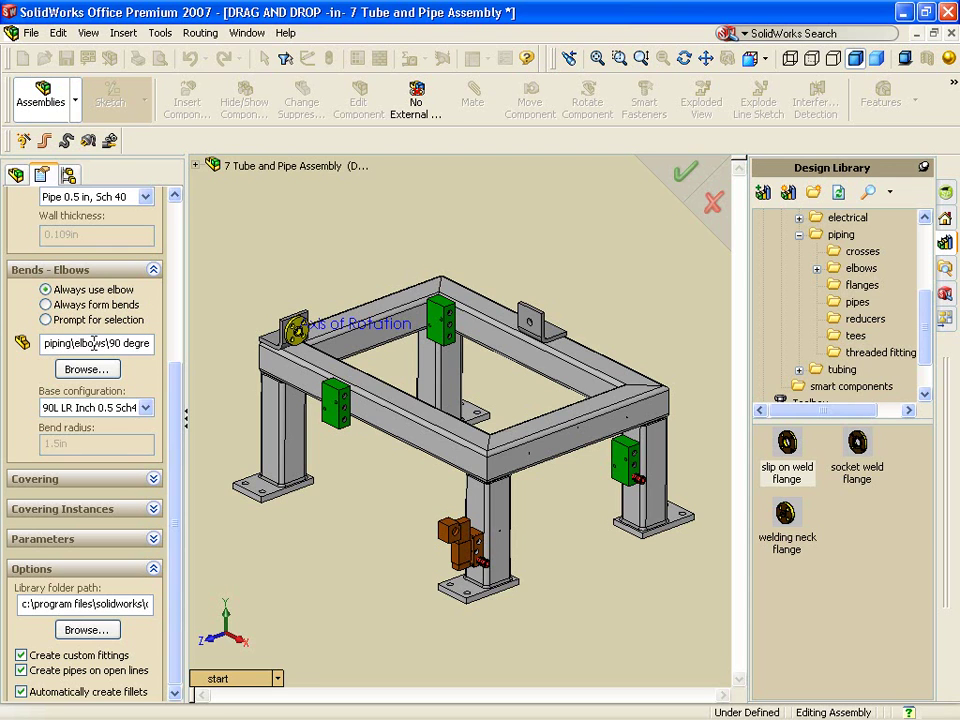
{"action": "left_click_drag", "start_coordinate": [93, 342], "coordinate": [161, 342]}
{"action": "left_click", "coordinate": [127, 343]}
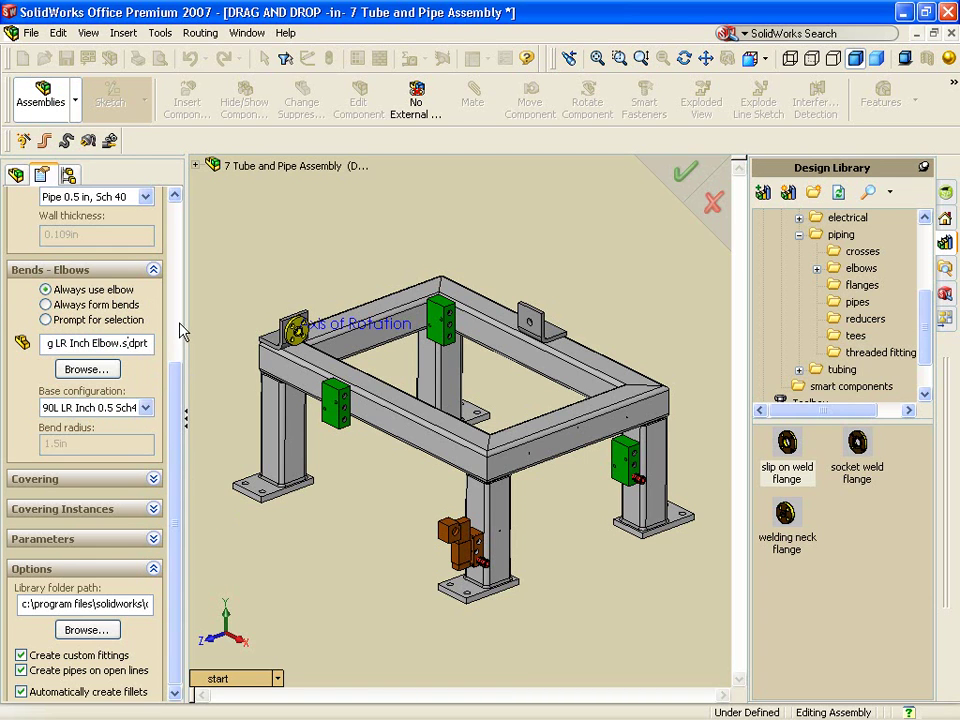
{"action": "scroll", "coordinate": [180, 330], "scroll_direction": "up", "scroll_amount": 5}
{"action": "left_click", "coordinate": [39, 225]}
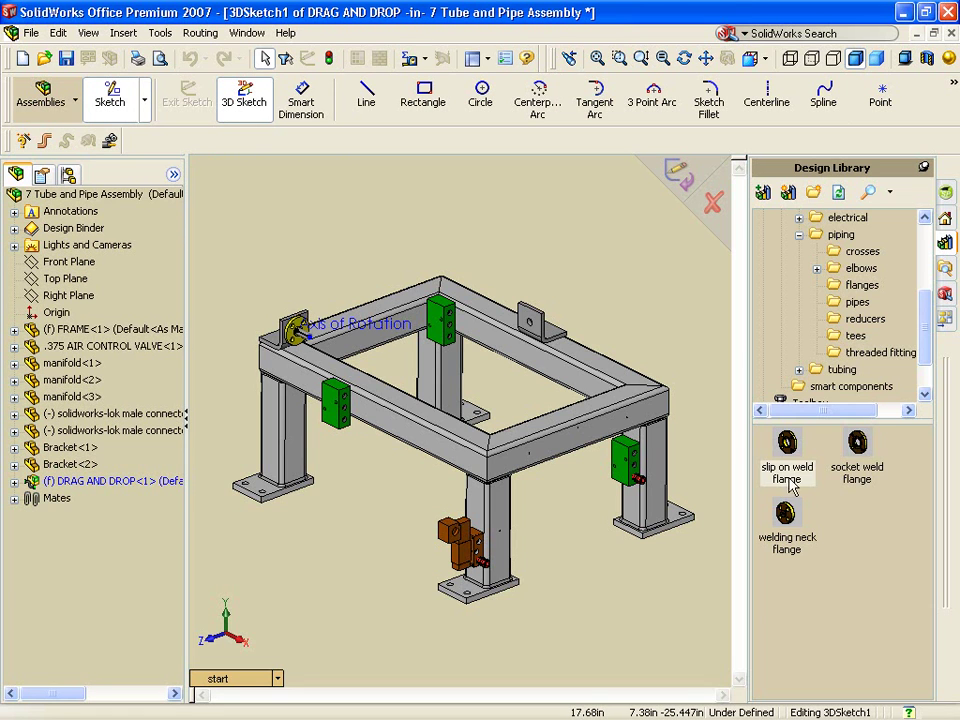
Step: Drop a second slip on weld flange on the rear bracket and merge the two route points
{"action": "left_click_drag", "start_coordinate": [790, 456], "coordinate": [531, 327]}
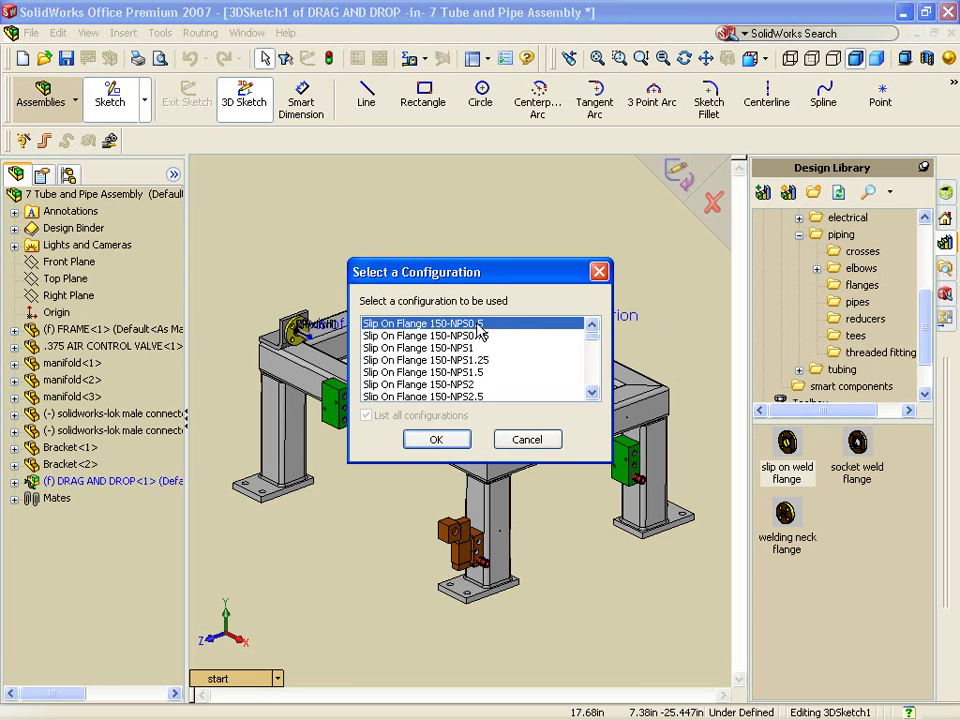
{"action": "left_click", "coordinate": [436, 439]}
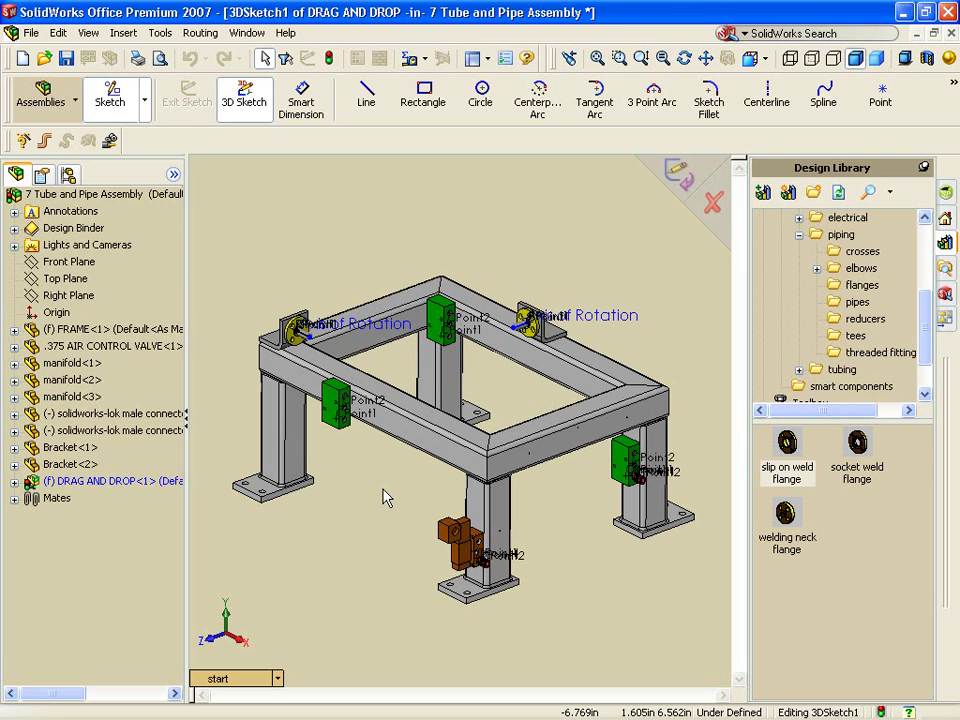
{"action": "mouse_move", "coordinate": [316, 343]}
{"action": "left_mouse_down"}
{"action": "mouse_move", "coordinate": [349, 364]}
{"action": "mouse_move", "coordinate": [407, 354]}
{"action": "mouse_move", "coordinate": [470, 322]}
{"action": "mouse_move", "coordinate": [520, 335]}
{"action": "mouse_move", "coordinate": [465, 380]}
{"action": "mouse_move", "coordinate": [393, 372]}
{"action": "left_mouse_up"}
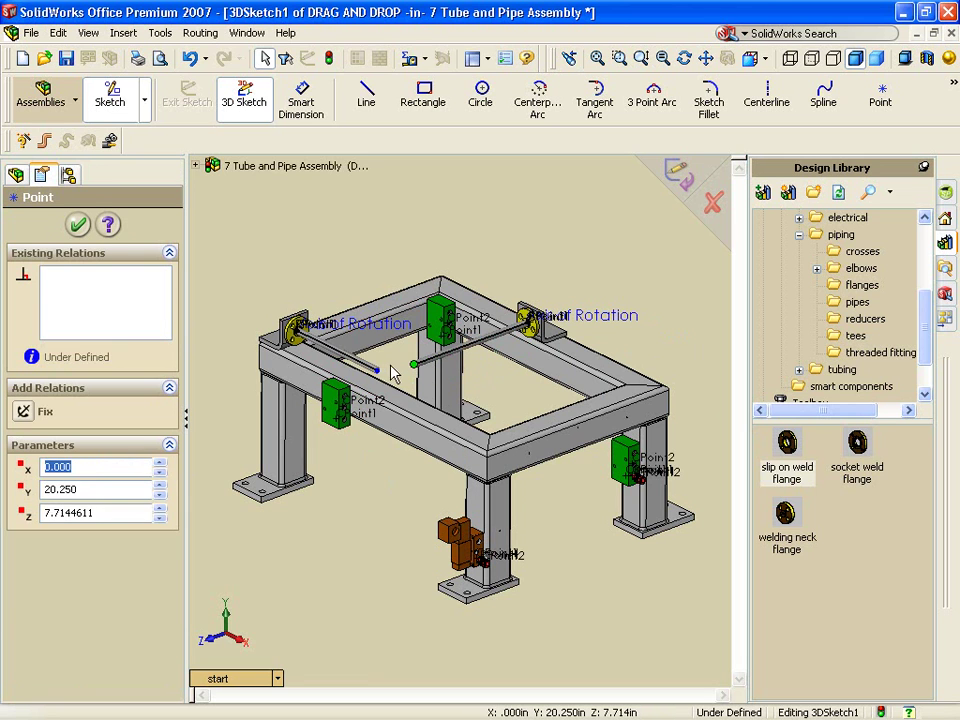
{"action": "left_click", "coordinate": [345, 402], "text": "ctrl"}
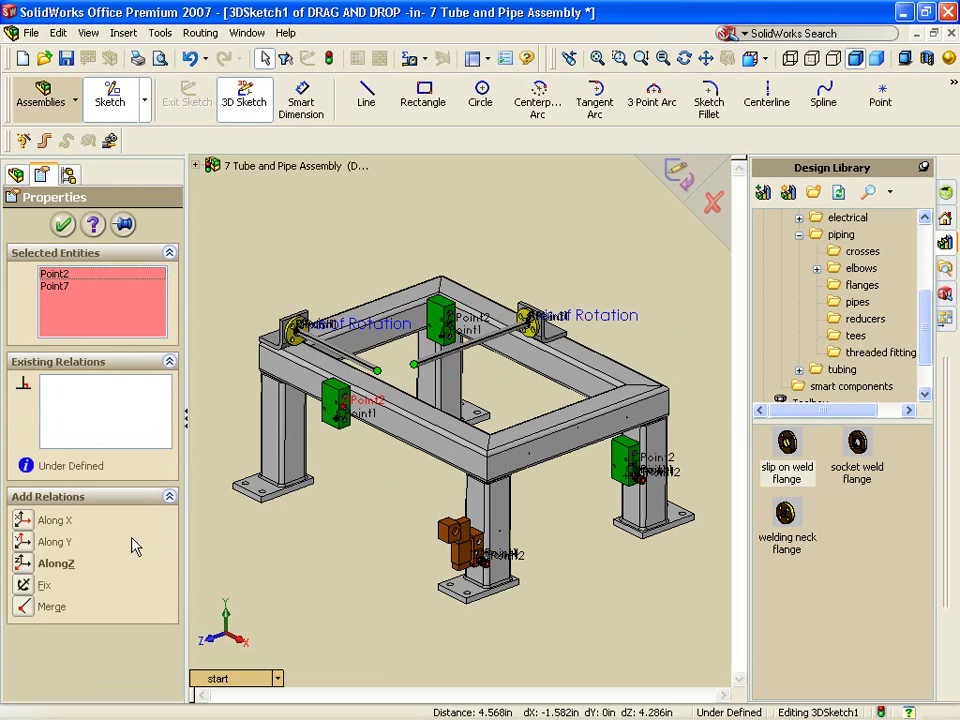
{"action": "left_click", "coordinate": [23, 606]}
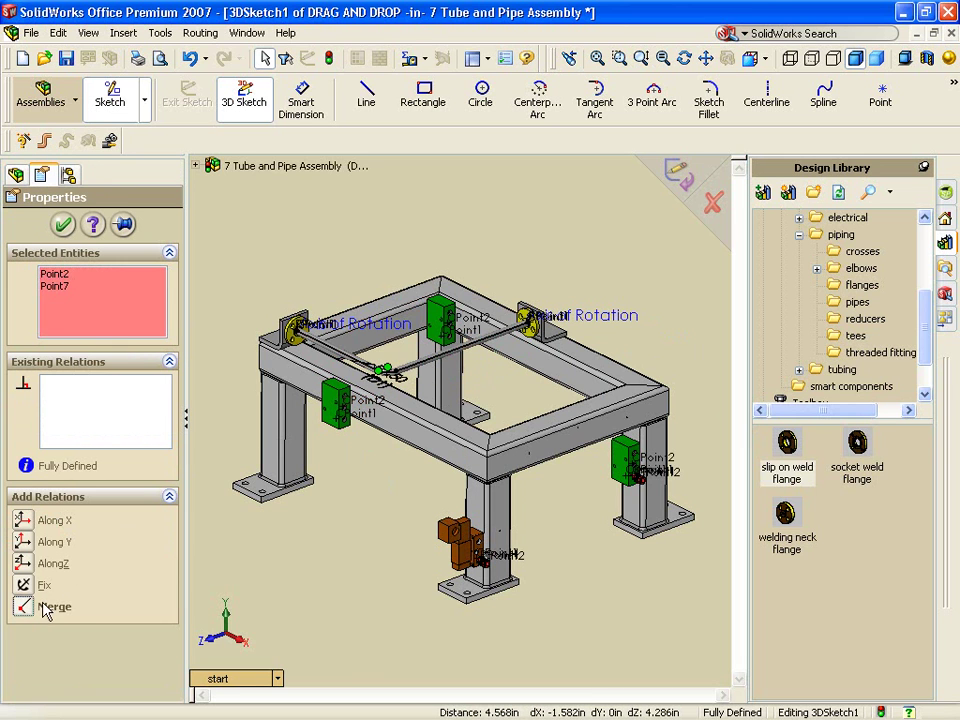
{"action": "left_click", "coordinate": [317, 606]}
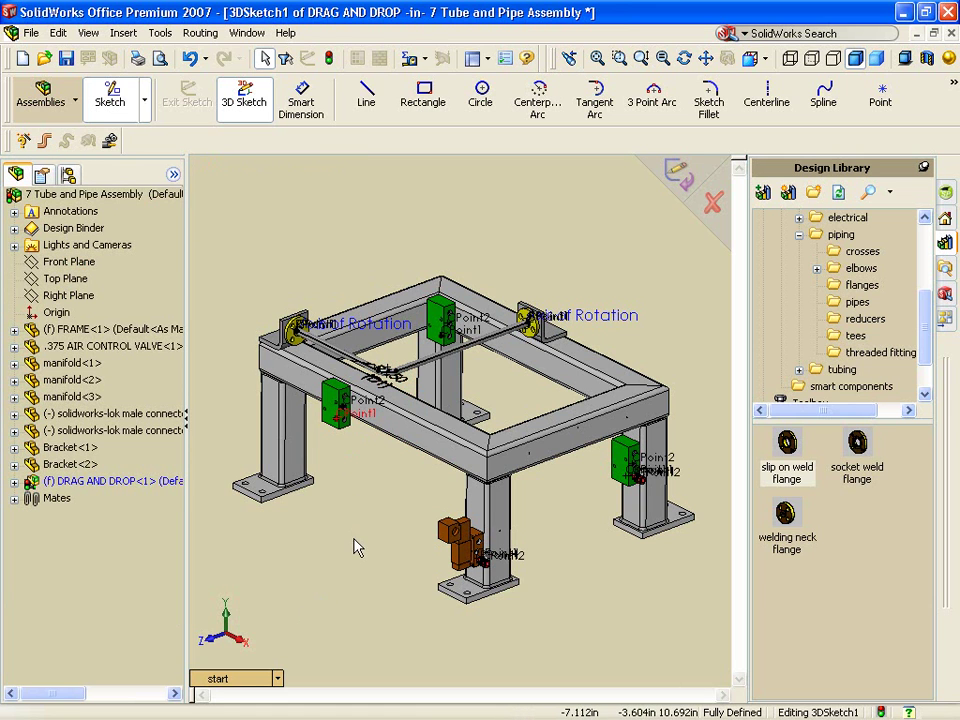
Step: Finish the route sketch, save the pipe part, then open DRAG AND DROP as its own assembly
{"action": "left_click", "coordinate": [683, 175]}
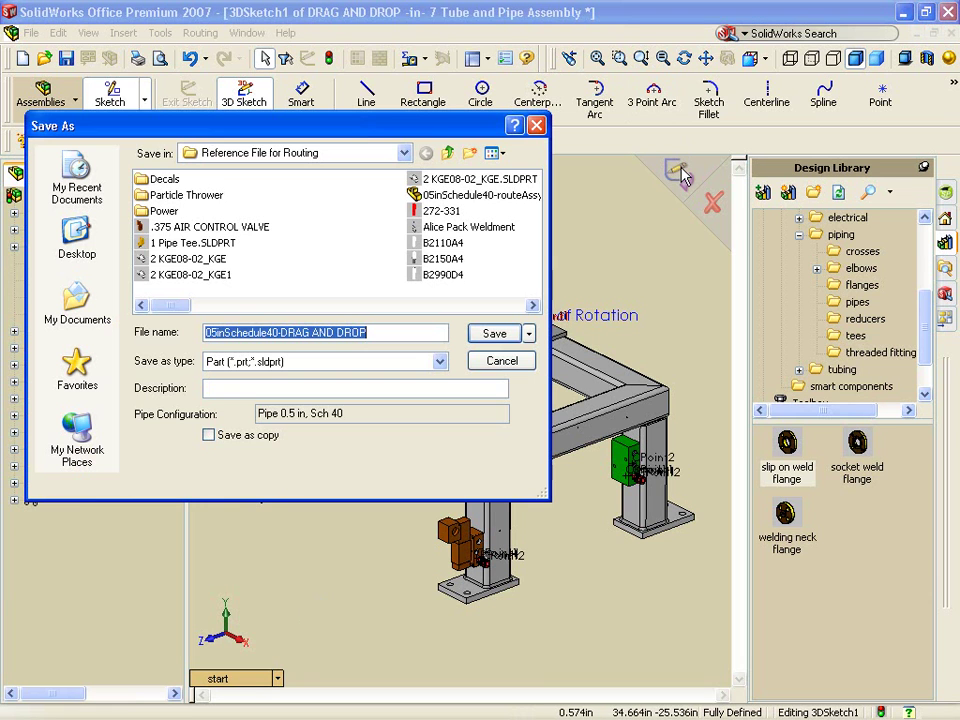
{"action": "left_click", "coordinate": [495, 336]}
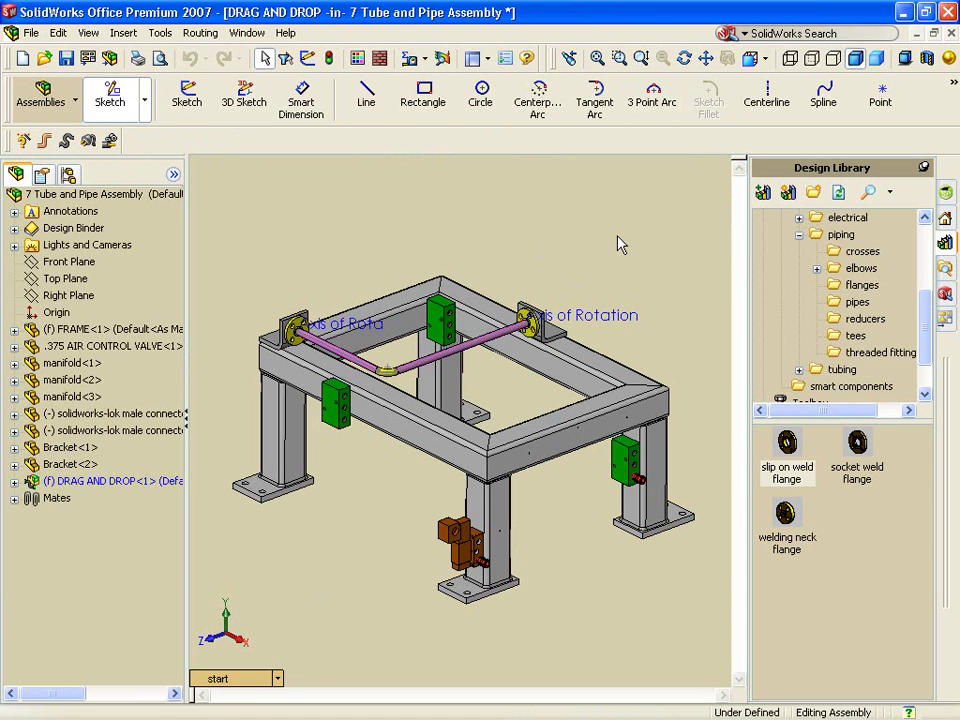
{"action": "right_click", "coordinate": [620, 245]}
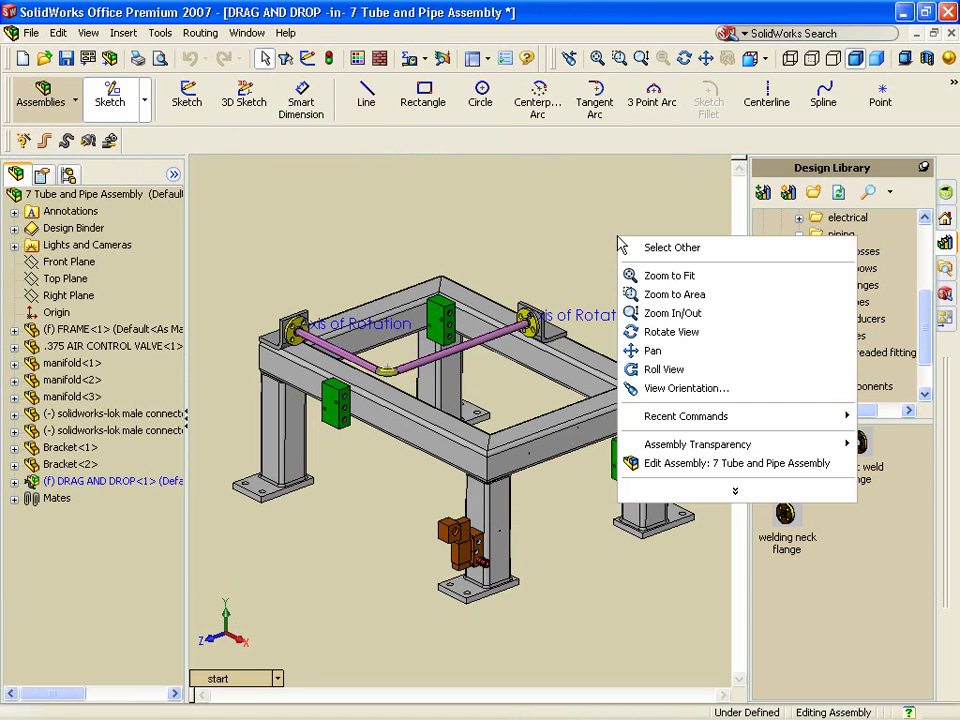
{"action": "left_click", "coordinate": [703, 463]}
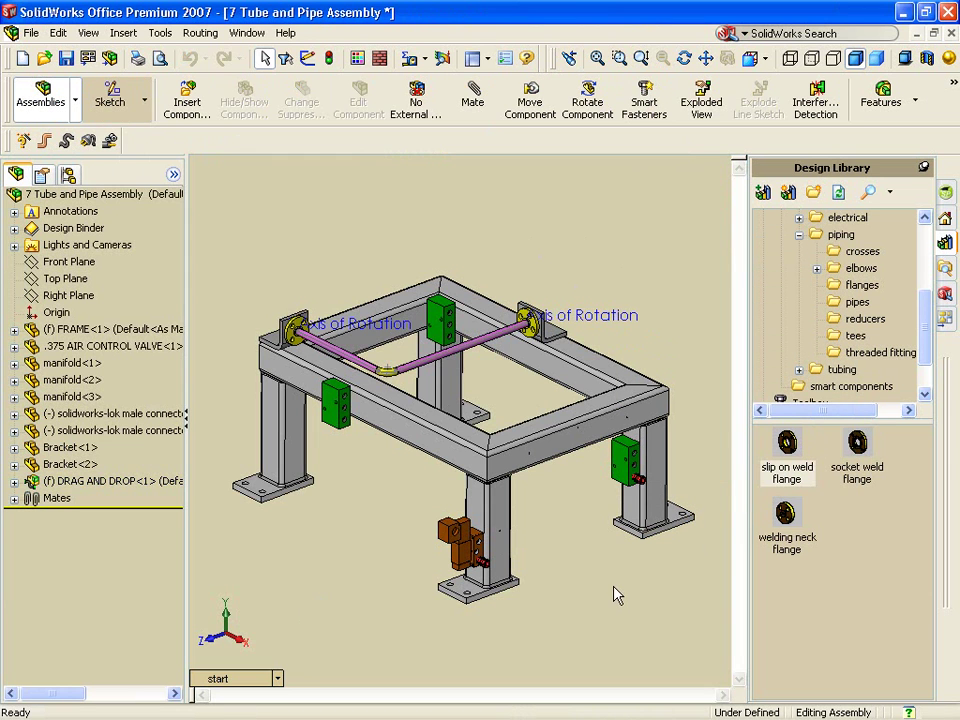
{"action": "right_click", "coordinate": [65, 481]}
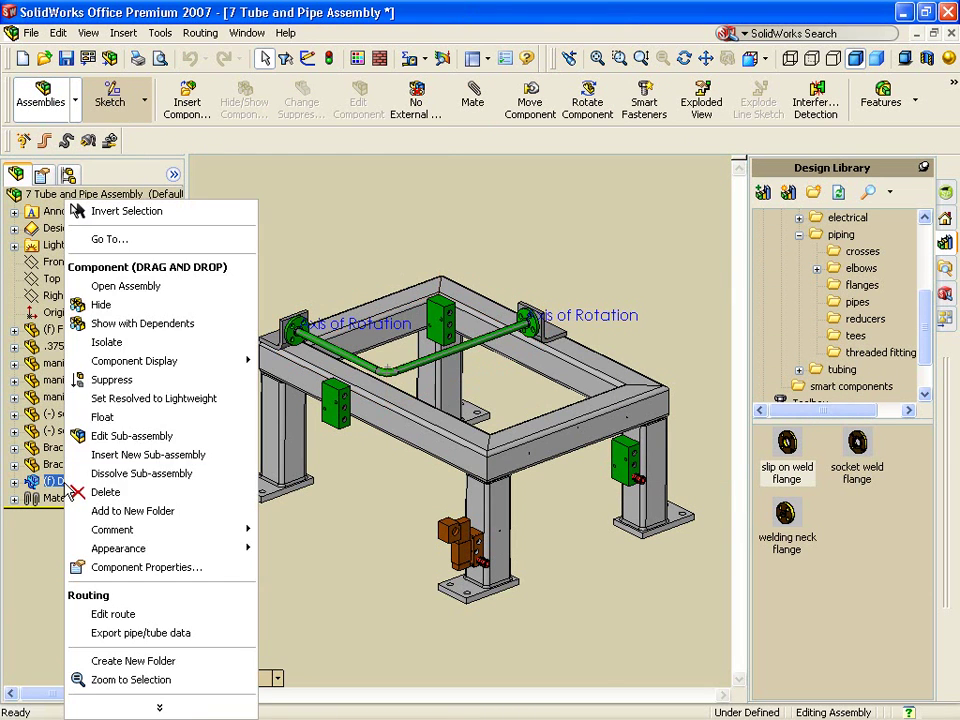
{"action": "left_click", "coordinate": [123, 289]}
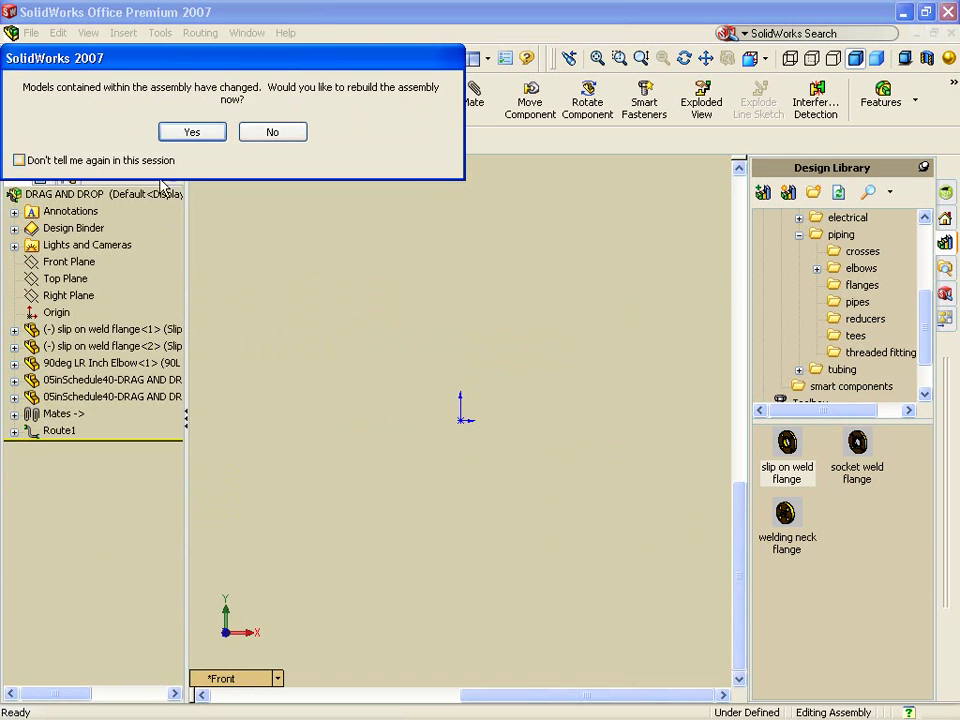
Step: Rebuild the DRAG AND DROP route assembly, show it isometric, and start a drawing of it
{"action": "left_click", "coordinate": [192, 133]}
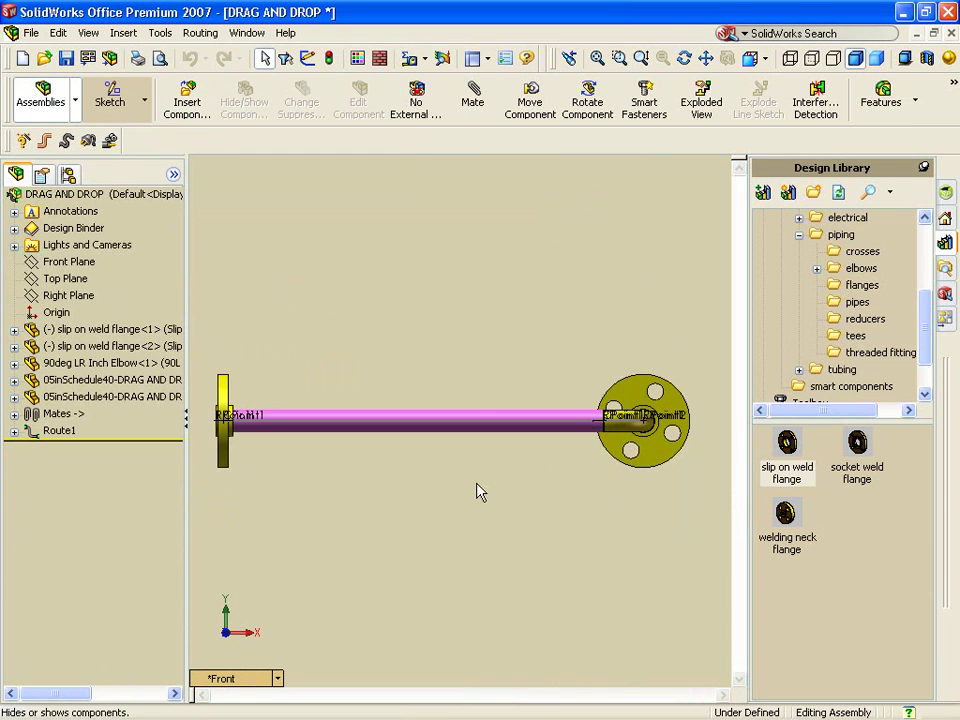
{"action": "key", "text": "space"}
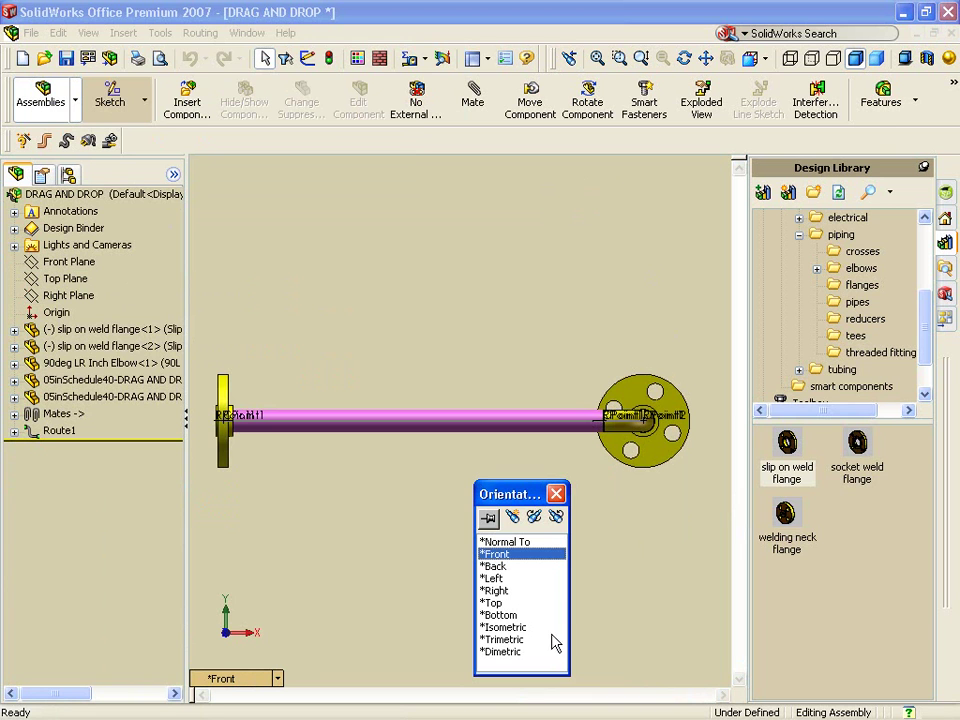
{"action": "left_click", "coordinate": [520, 627]}
{"action": "left_click", "coordinate": [520, 630]}
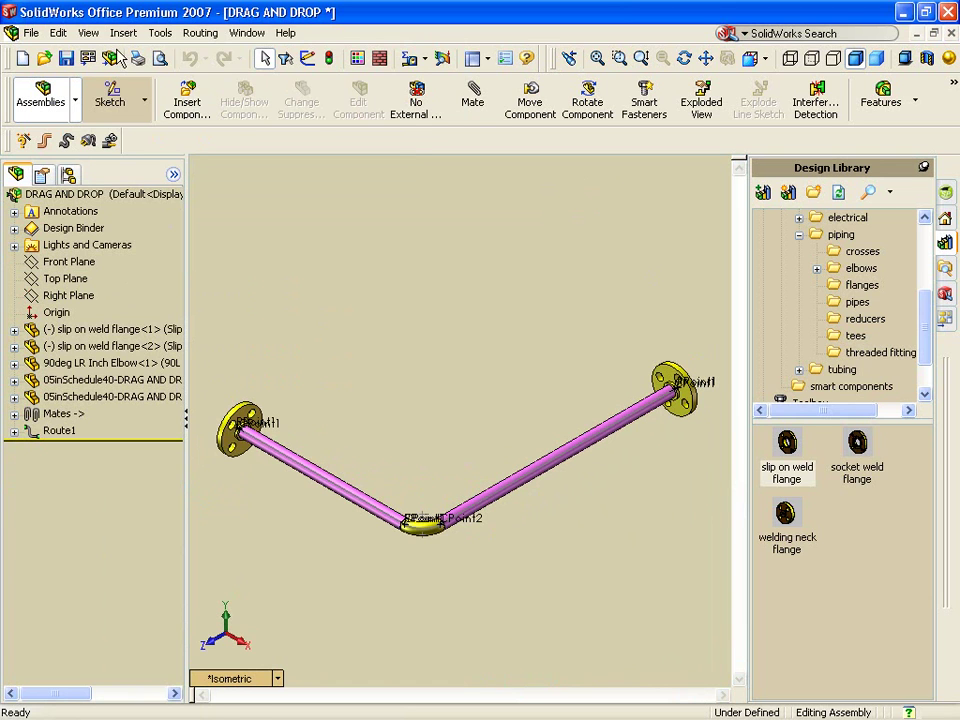
{"action": "left_click", "coordinate": [84, 56]}
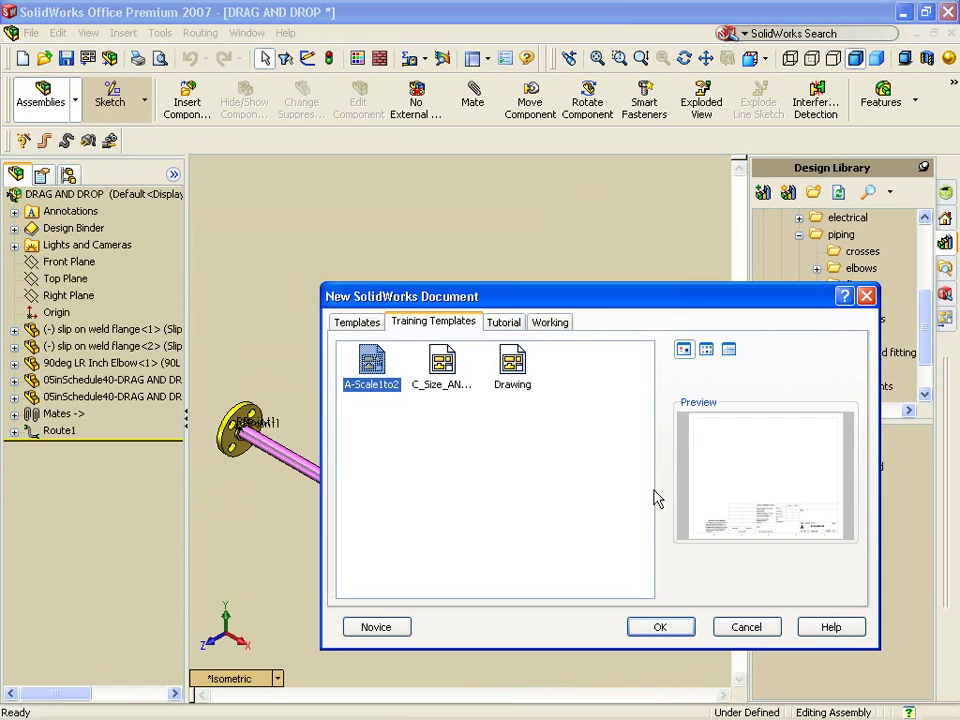
Step: Place an isometric route view and add a Piping BOM Template table at the sheet's top right
{"action": "left_click", "coordinate": [658, 626]}
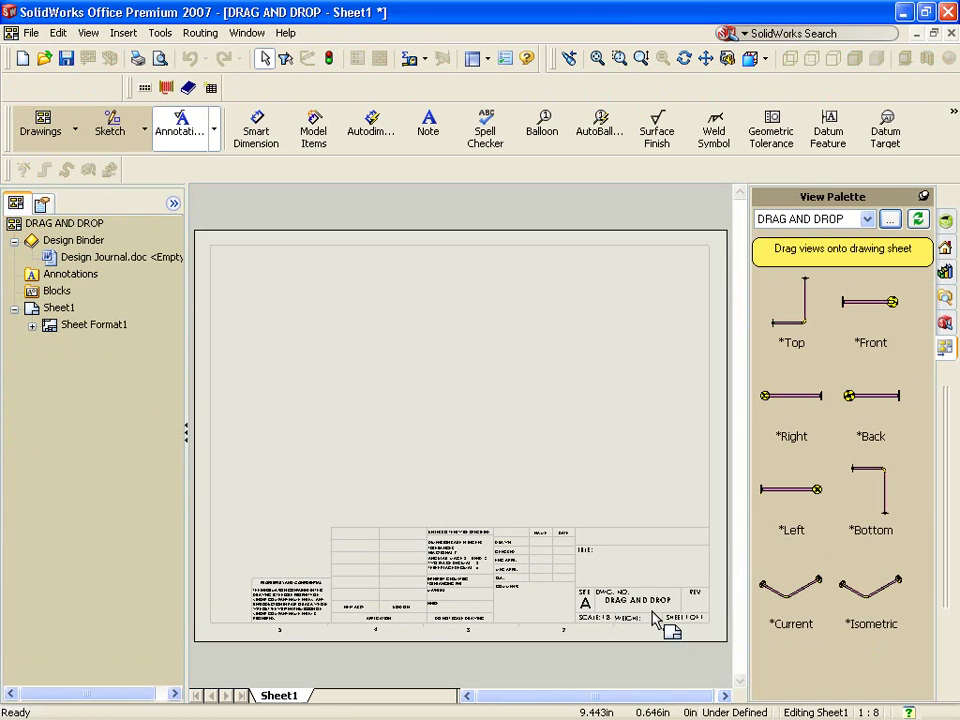
{"action": "mouse_move", "coordinate": [870, 600]}
{"action": "left_mouse_down"}
{"action": "mouse_move", "coordinate": [604, 467]}
{"action": "mouse_move", "coordinate": [427, 395]}
{"action": "mouse_move", "coordinate": [407, 414]}
{"action": "left_mouse_up"}
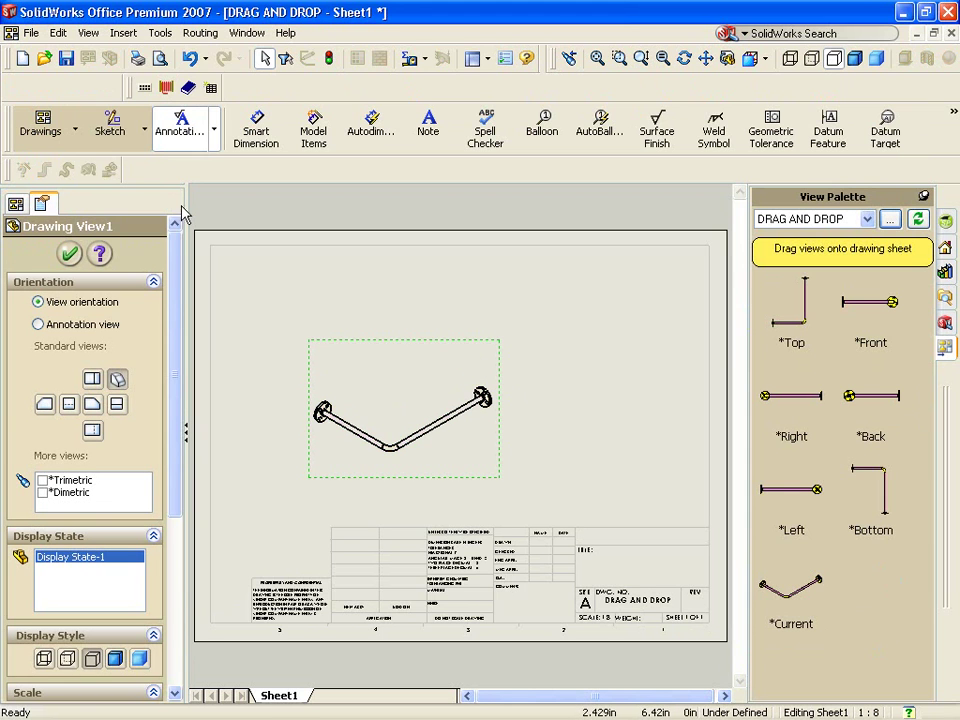
{"action": "left_click", "coordinate": [124, 33]}
{"action": "mouse_move", "coordinate": [160, 122]}
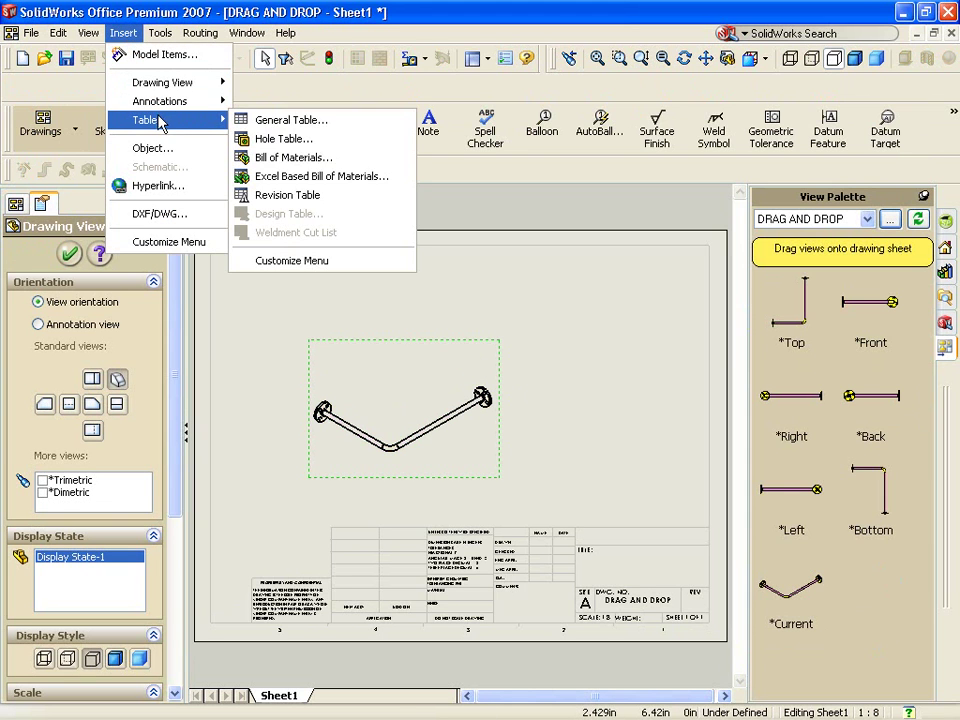
{"action": "left_click", "coordinate": [300, 157]}
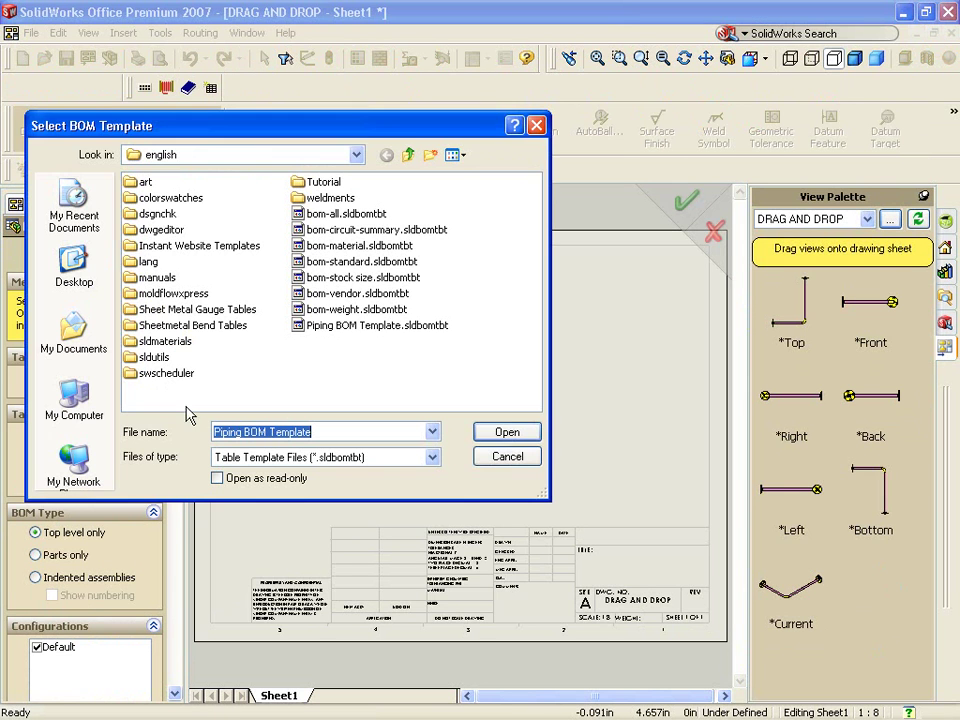
{"action": "left_click", "coordinate": [345, 327]}
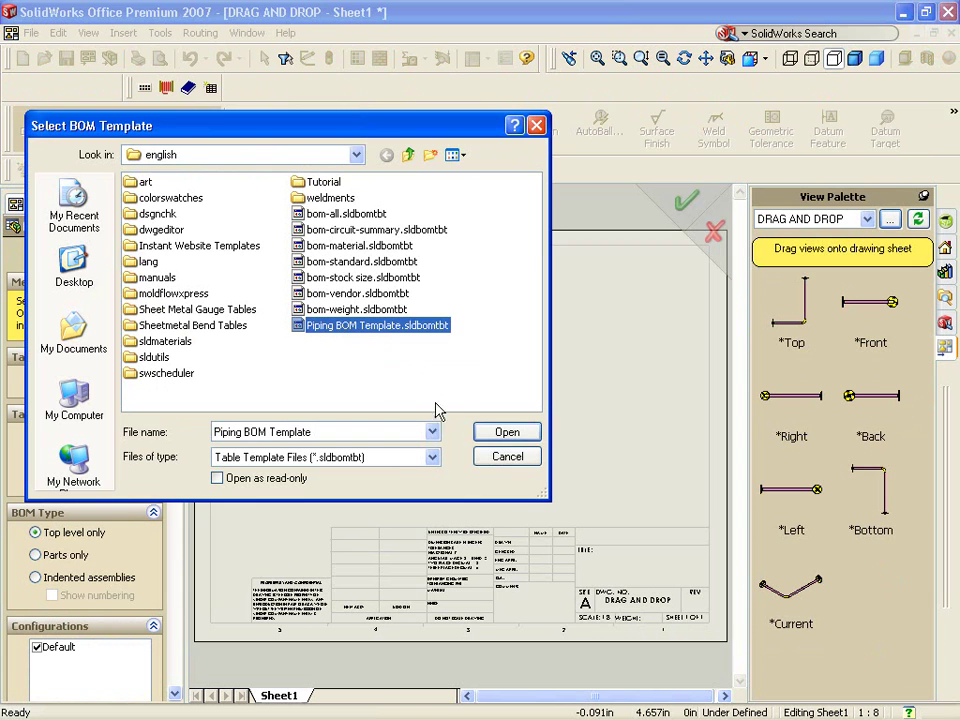
{"action": "left_click", "coordinate": [492, 433]}
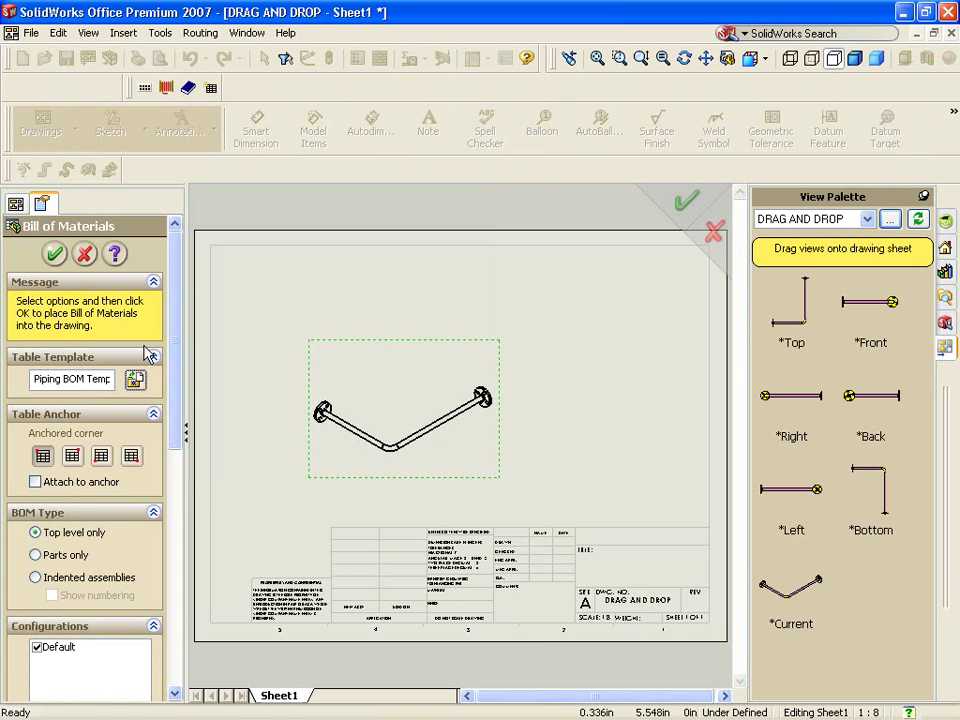
{"action": "left_click", "coordinate": [55, 254]}
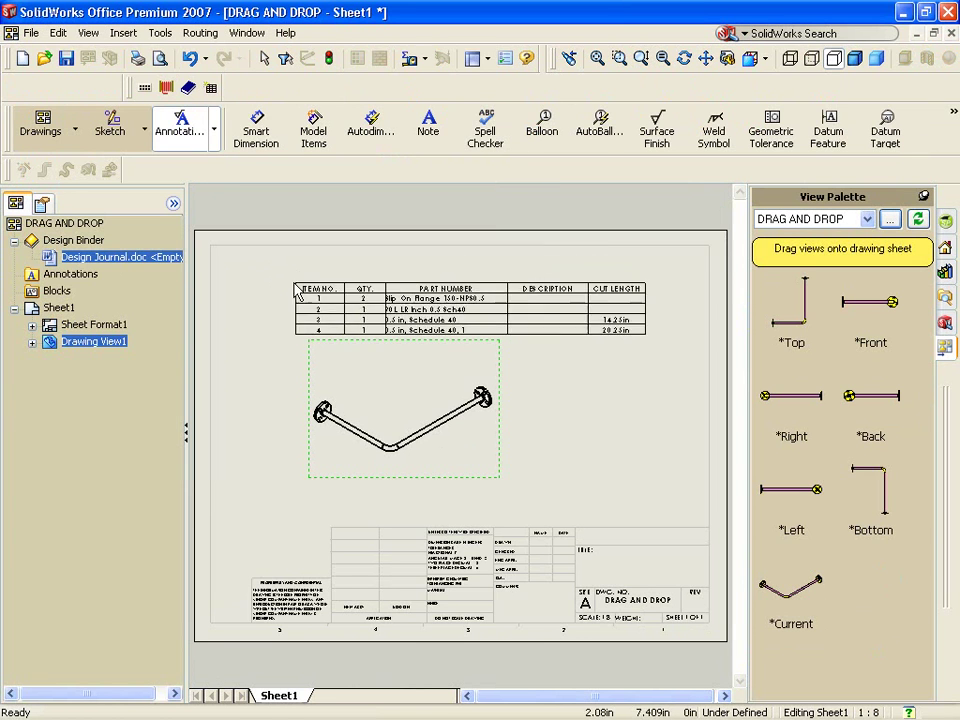
{"action": "left_click", "coordinate": [355, 262]}
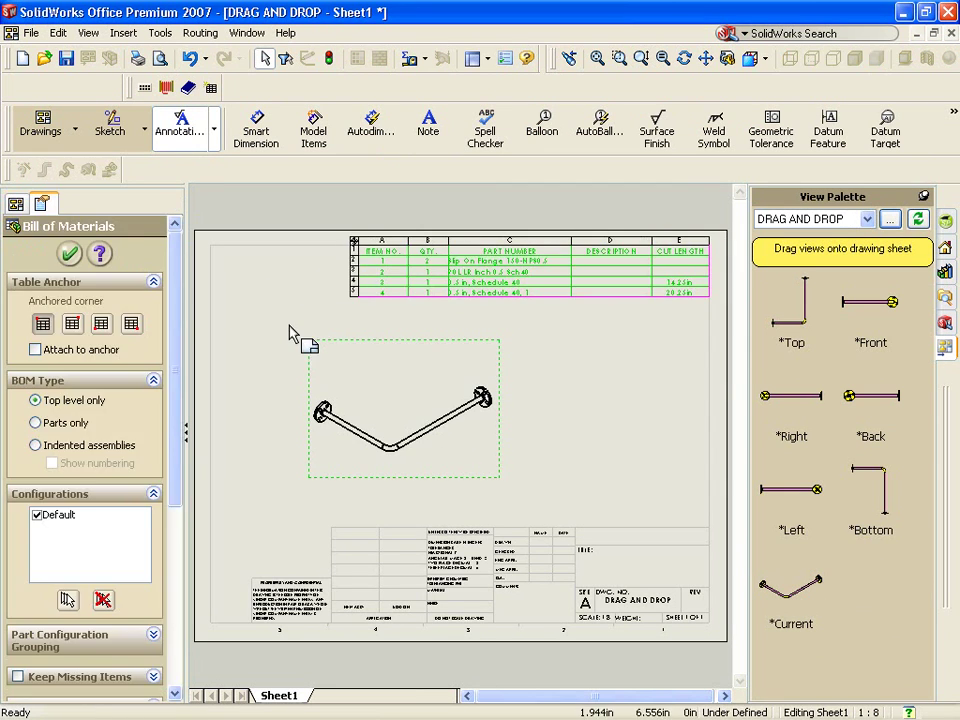
{"action": "left_click", "coordinate": [296, 332]}
Step: Fit the whole sheet to review the cut-length bill of materials, then close the drawing
{"action": "scroll", "coordinate": [596, 325], "scroll_direction": "down", "scroll_amount": 2}
{"action": "scroll", "coordinate": [590, 344], "scroll_direction": "down", "scroll_amount": 1}
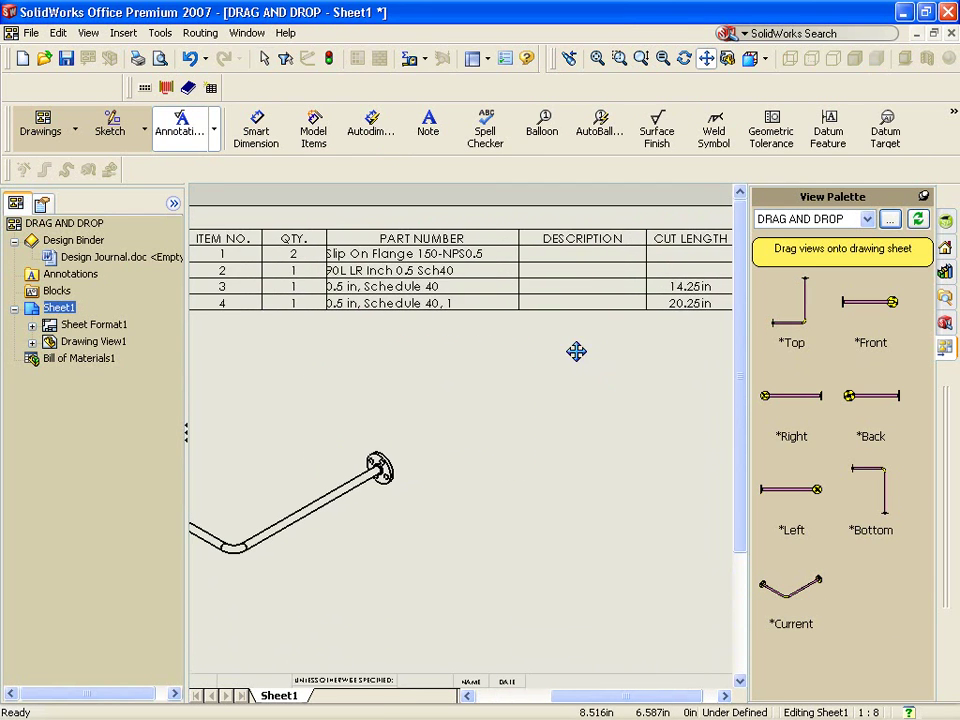
{"action": "scroll", "coordinate": [508, 364], "scroll_direction": "up", "scroll_amount": 1}
{"action": "middle_click_drag", "start_coordinate": [508, 364], "coordinate": [546, 361], "text": "ctrl"}
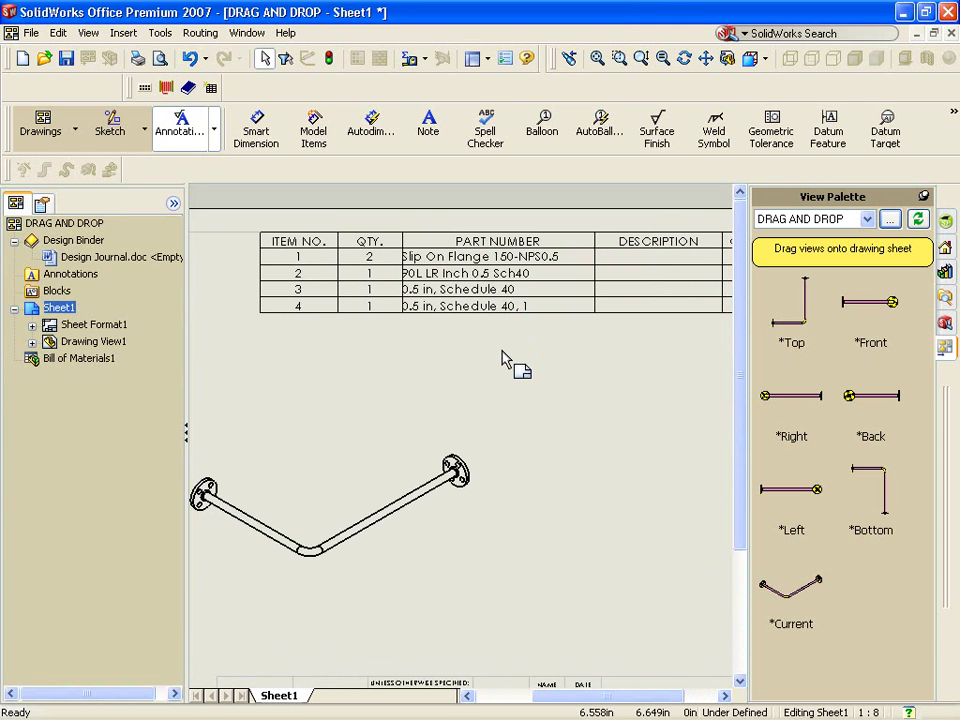
{"action": "key", "text": "f"}
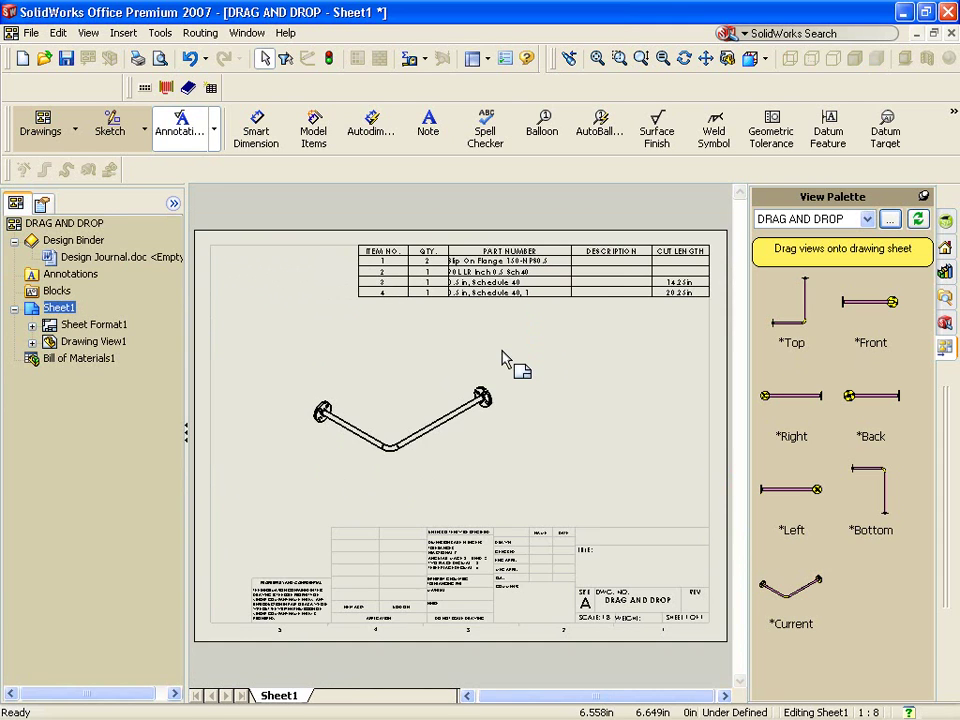
{"action": "left_click", "coordinate": [952, 34]}
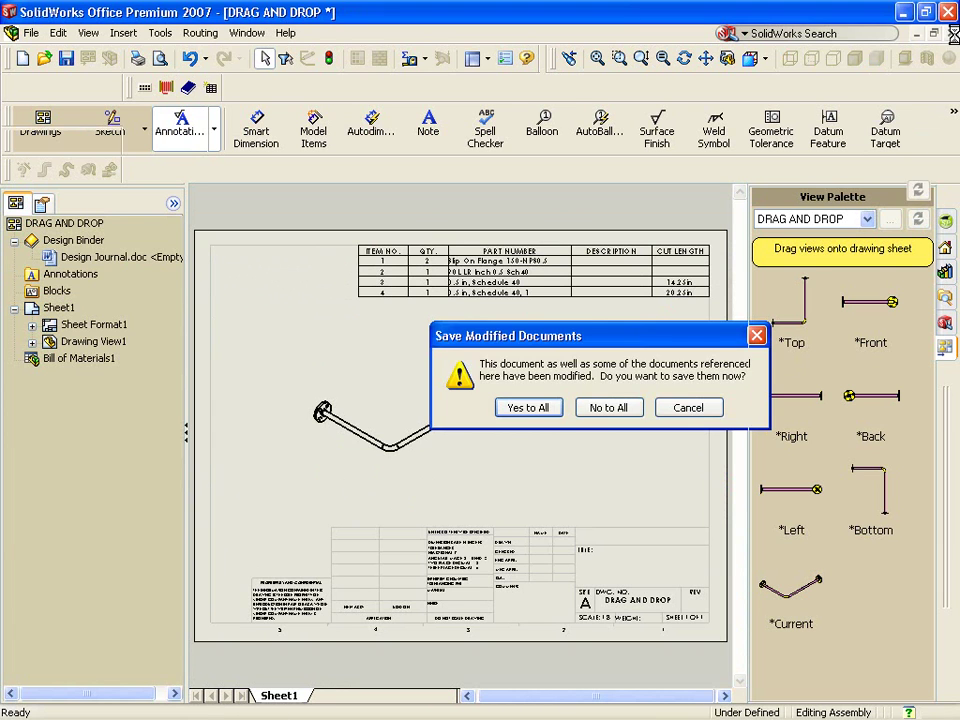
Step: Close the drawing and DRAG AND DROP assembly, then show Routing Points on the red fitting
{"action": "key", "text": "Return"}
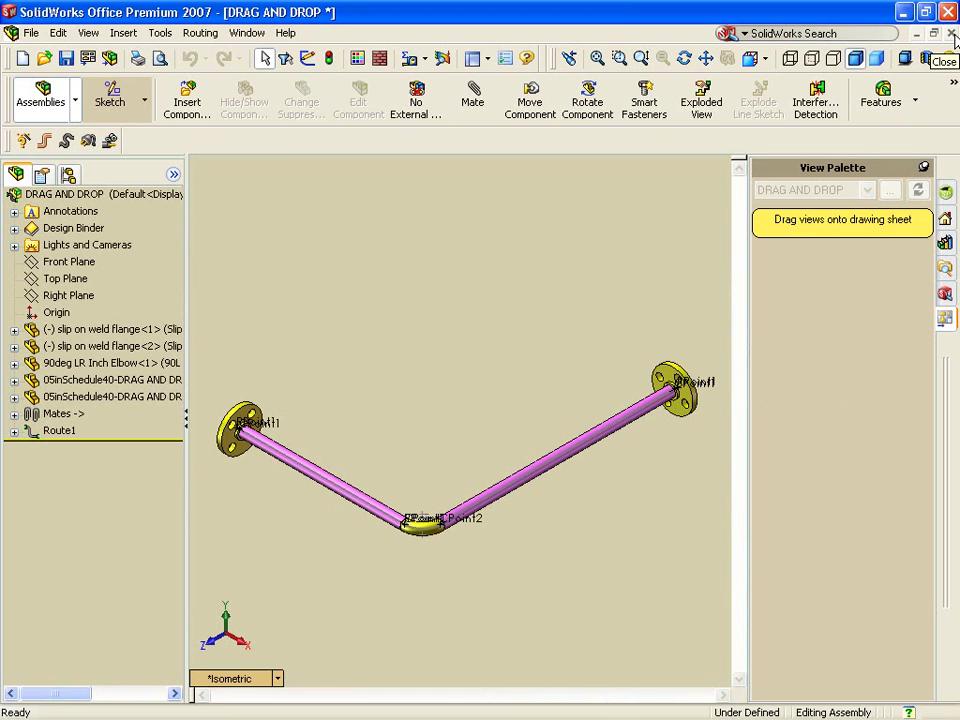
{"action": "left_click", "coordinate": [953, 34]}
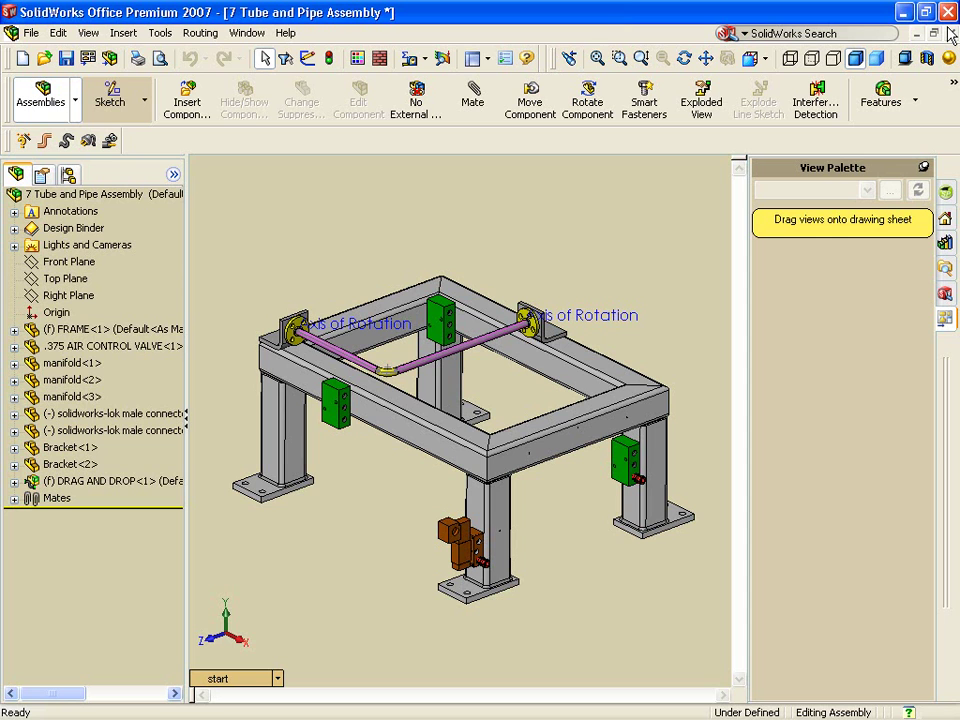
{"action": "left_click", "coordinate": [88, 32]}
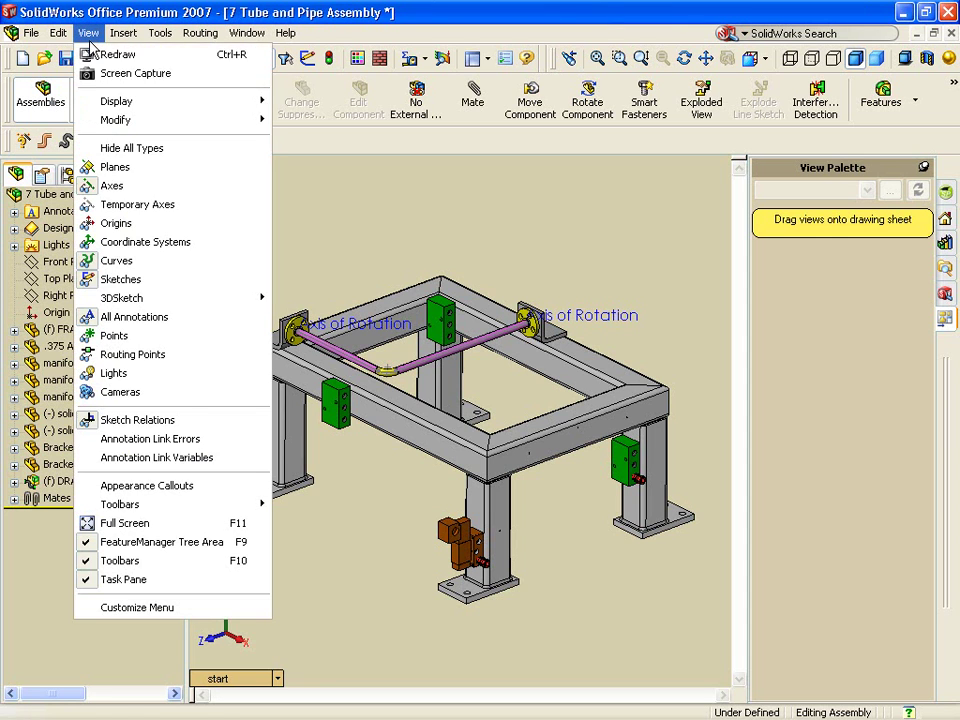
{"action": "left_click", "coordinate": [189, 354]}
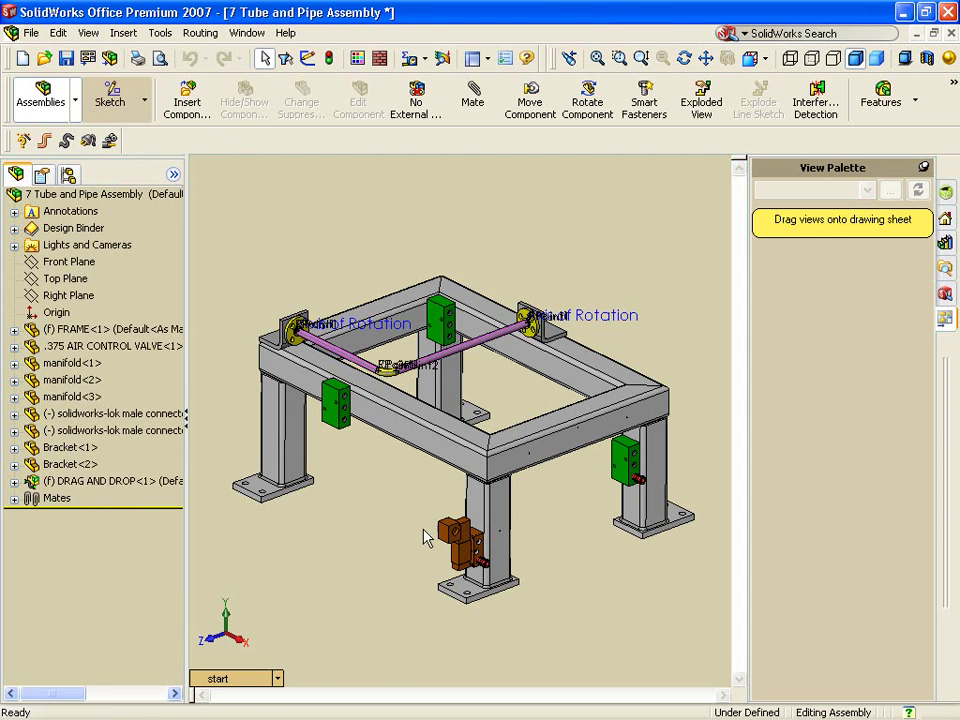
{"action": "scroll", "coordinate": [551, 615], "scroll_direction": "down", "scroll_amount": 10}
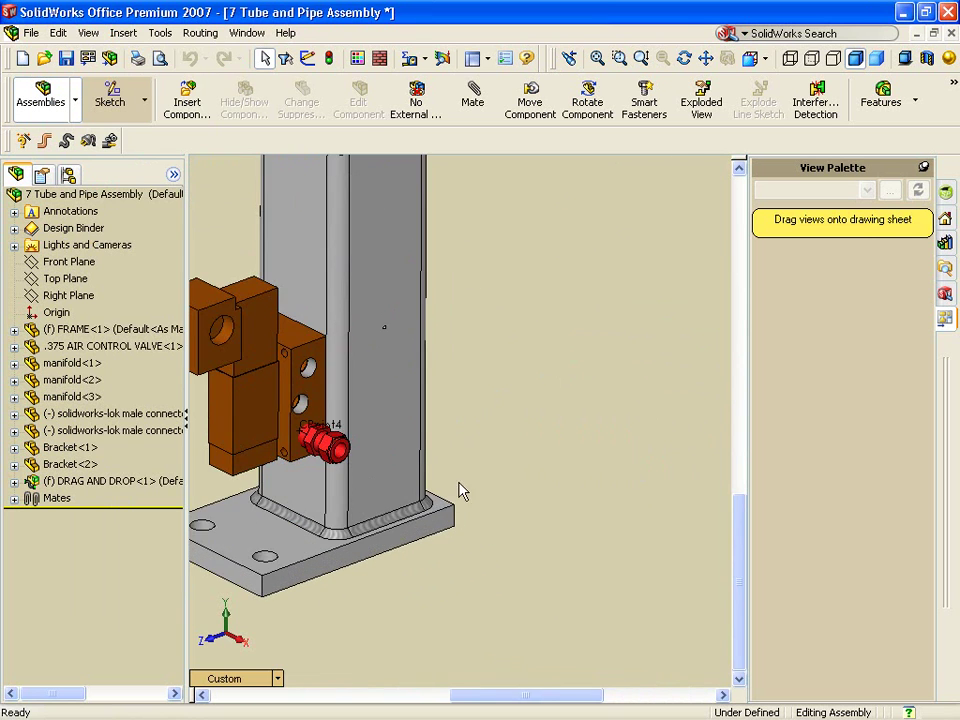
{"action": "scroll", "coordinate": [335, 452], "scroll_direction": "down", "scroll_amount": 6}
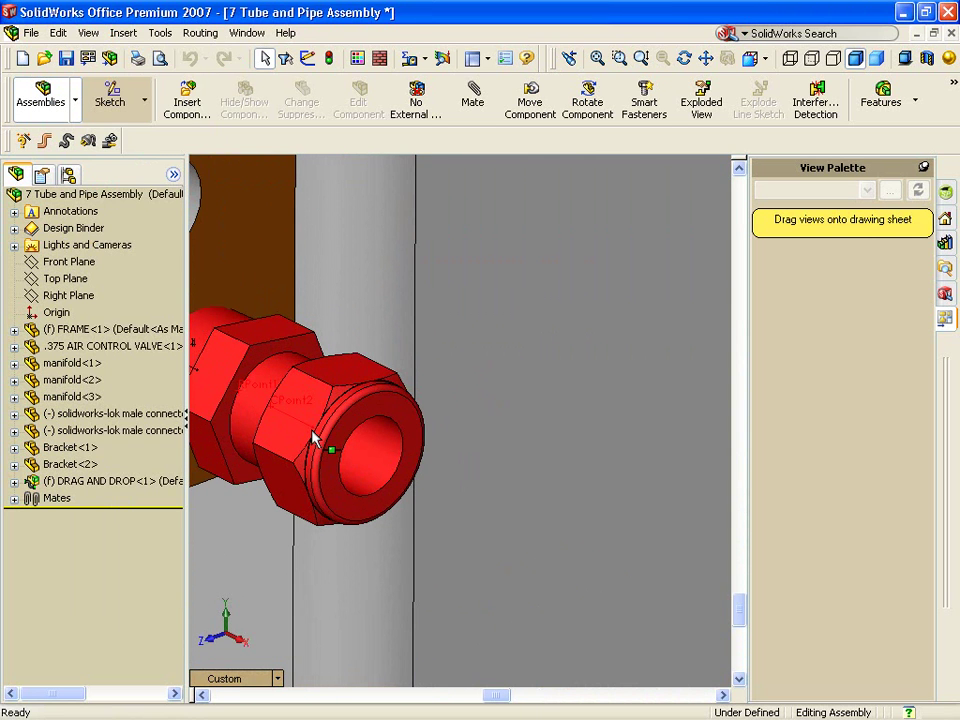
Step: Start a route from CPoint2, saving its assembly as START FROM C-POINTS in Reference File for Routing
{"action": "right_click", "coordinate": [330, 449]}
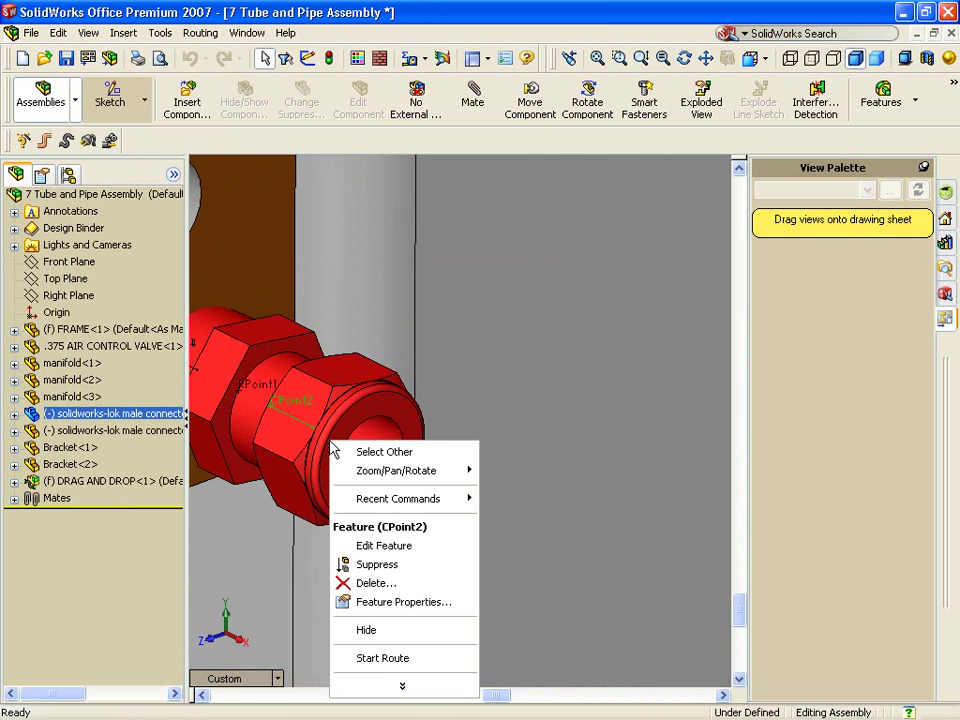
{"action": "left_click", "coordinate": [391, 660]}
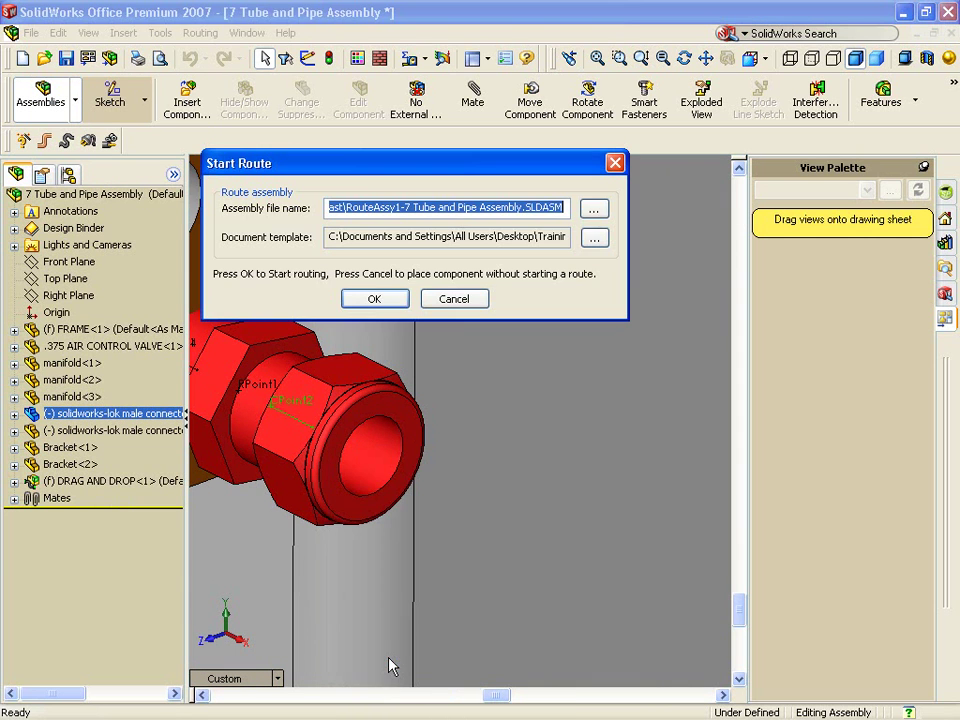
{"action": "left_click", "coordinate": [594, 210]}
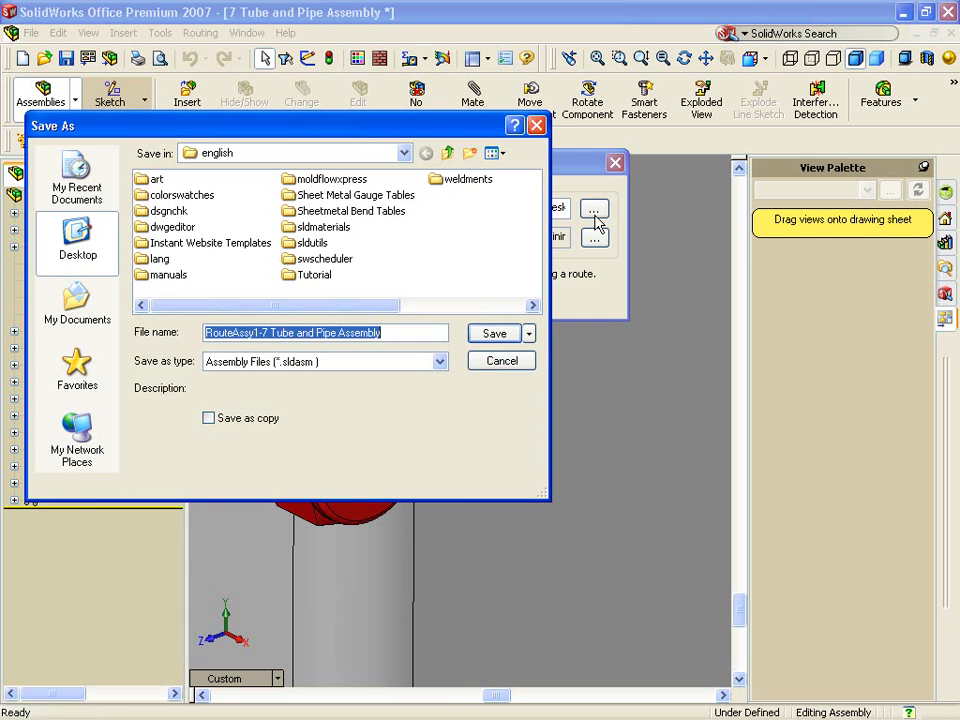
{"action": "left_click", "coordinate": [370, 155]}
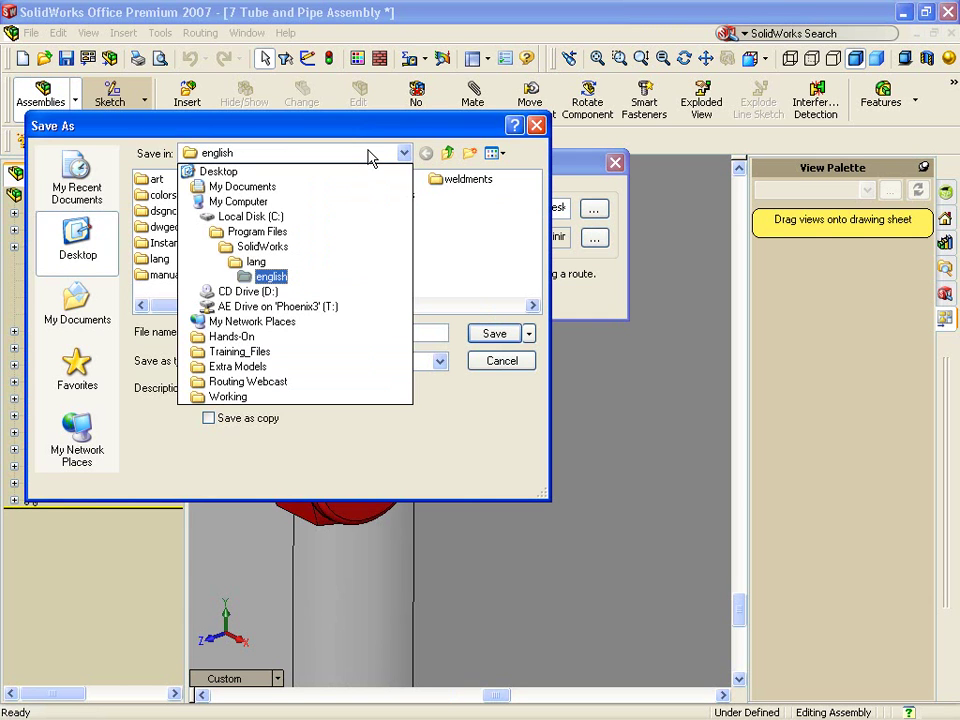
{"action": "left_click", "coordinate": [345, 386]}
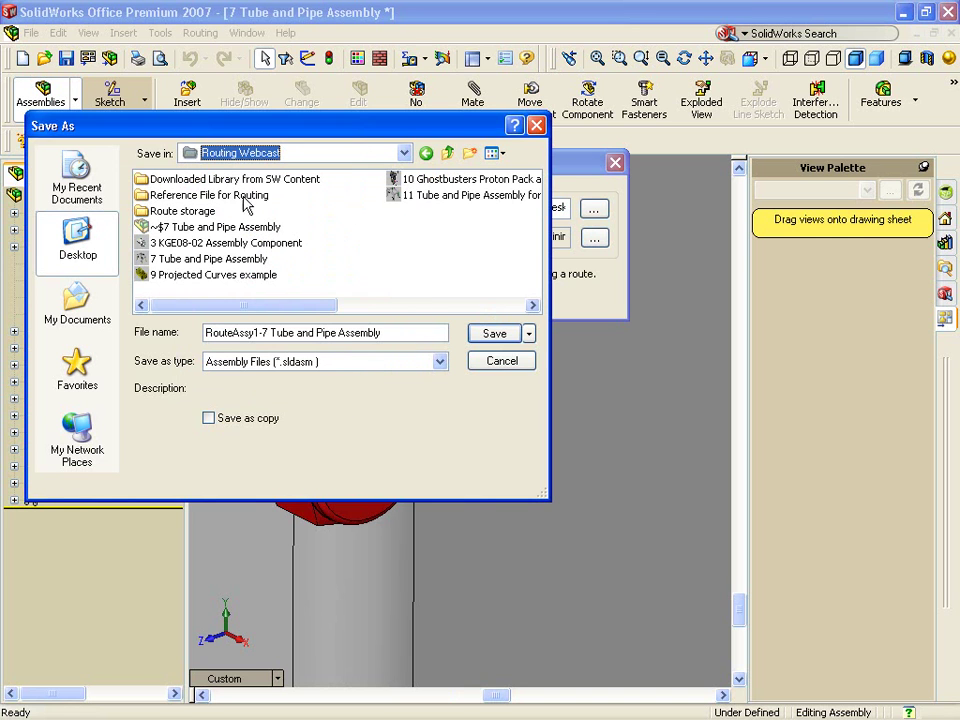
{"action": "double_click", "coordinate": [244, 197]}
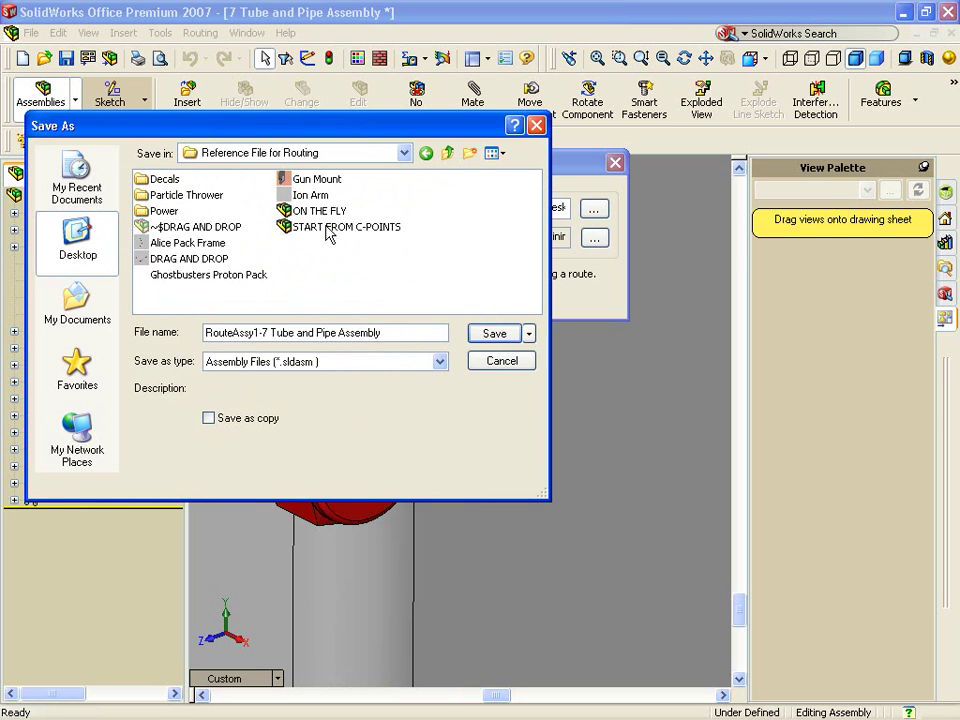
{"action": "left_click", "coordinate": [330, 232]}
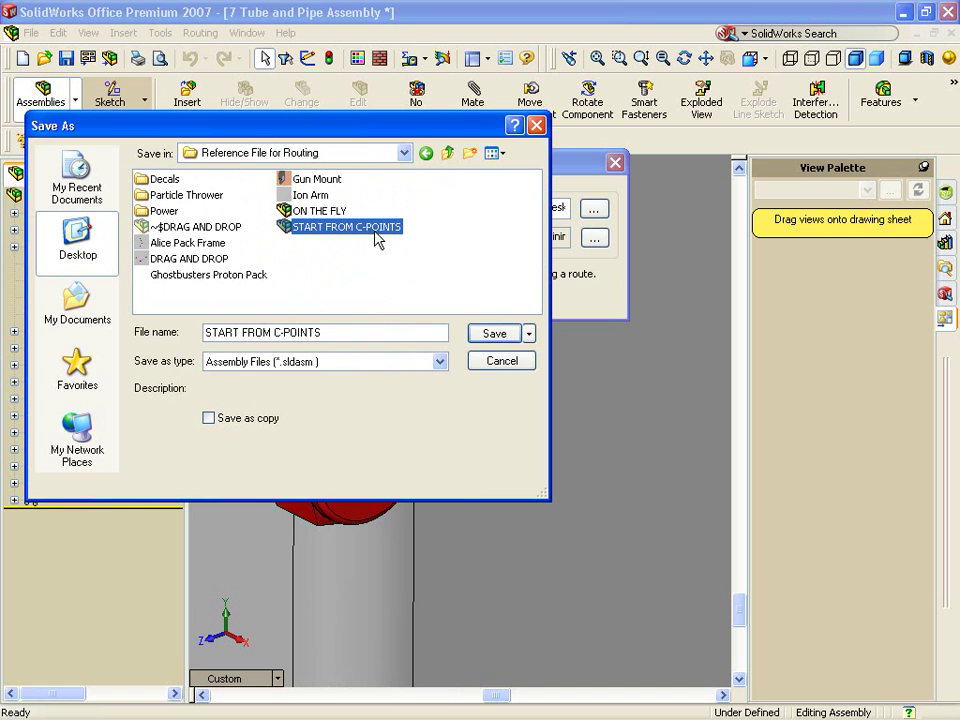
{"action": "left_click", "coordinate": [490, 335]}
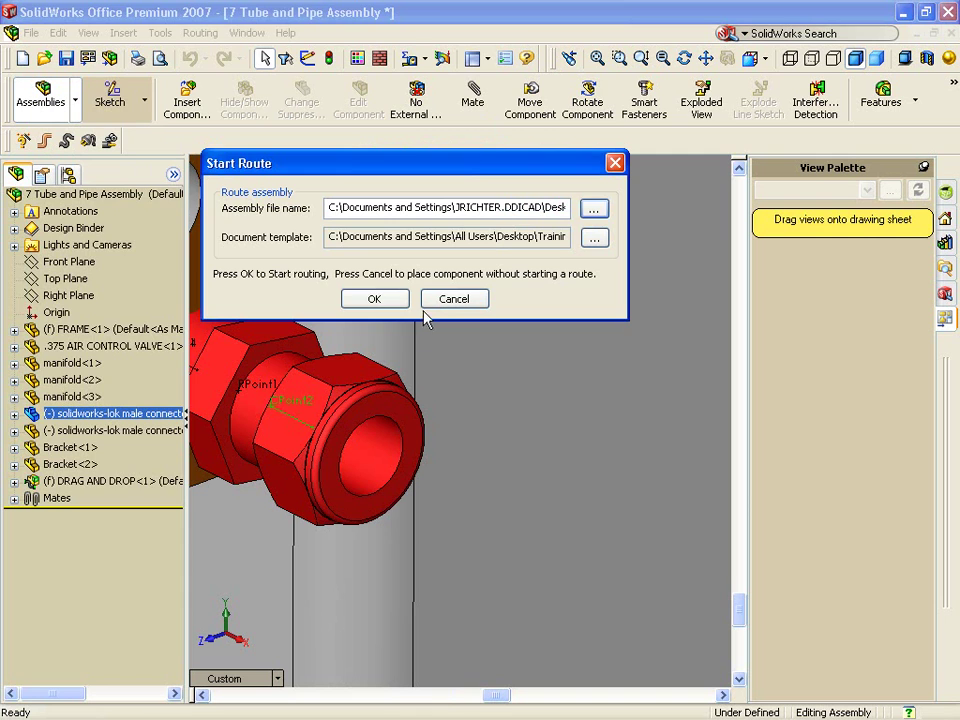
Step: Confirm the route with default .500in OD tube properties and drag a stub line from the fitting
{"action": "left_click", "coordinate": [375, 299]}
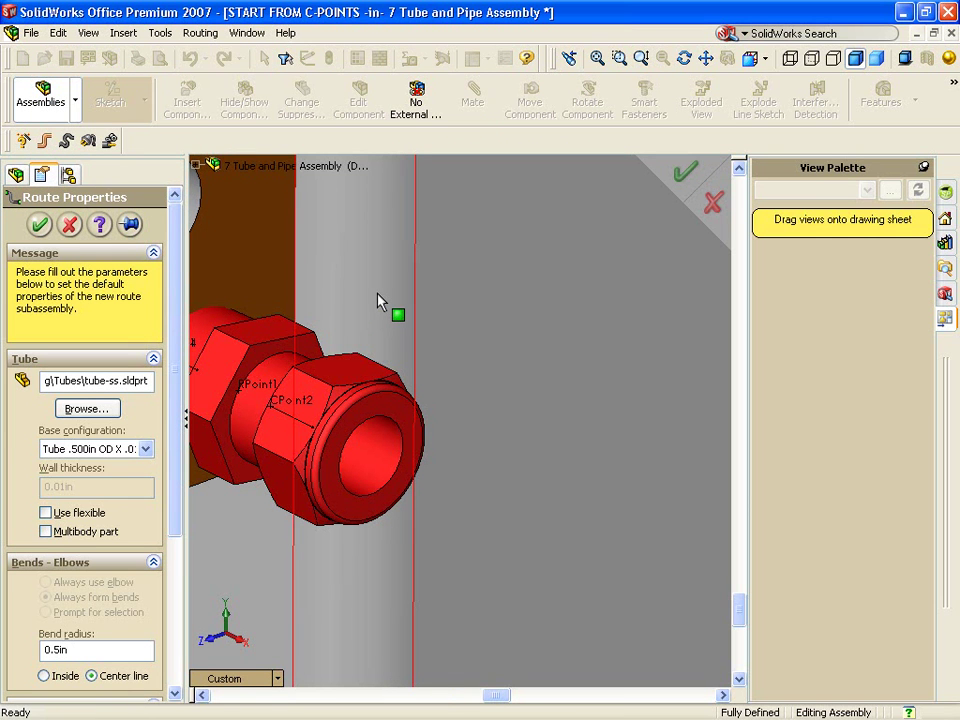
{"action": "left_click_drag", "start_coordinate": [180, 302], "coordinate": [180, 428]}
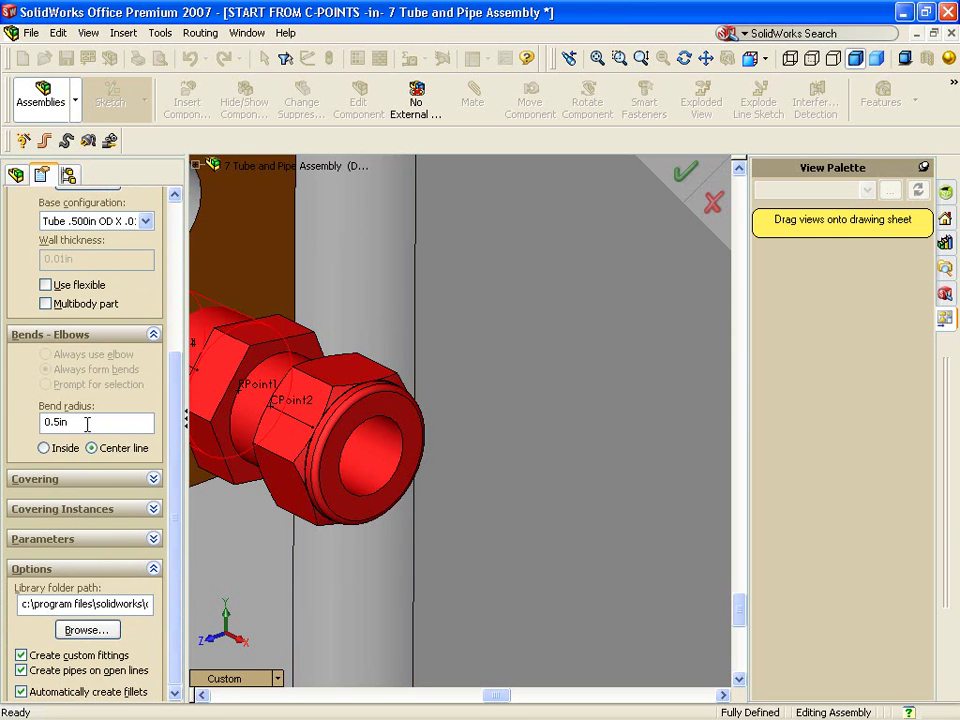
{"action": "left_click", "coordinate": [680, 173]}
{"action": "left_click_drag", "start_coordinate": [332, 446], "coordinate": [547, 546]}
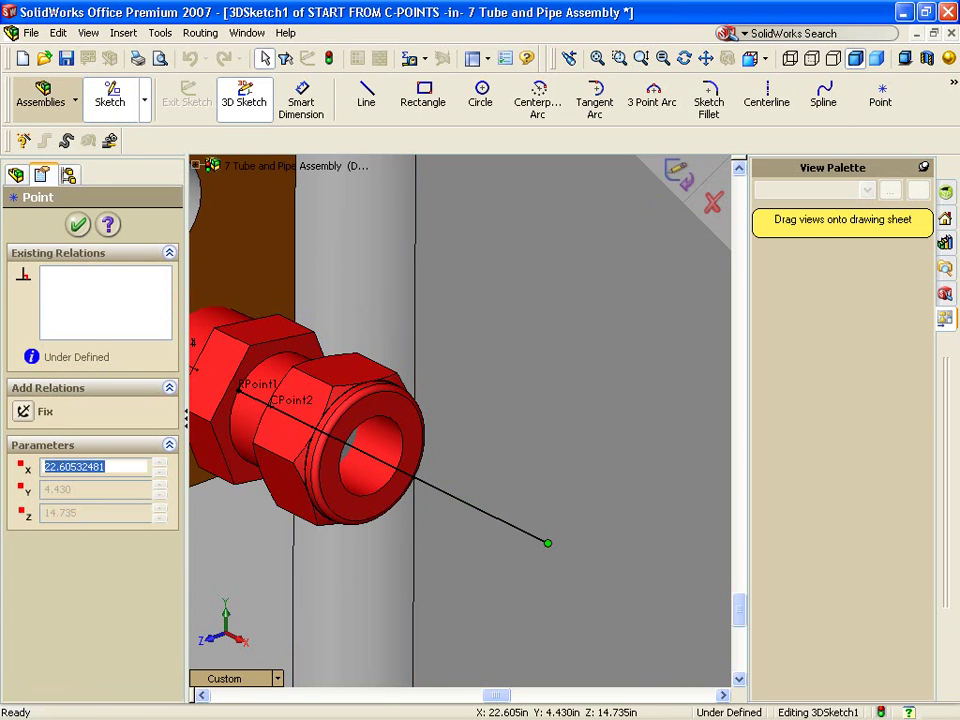
Step: Add the red fitting's connection point to the route and place the stub end point beside it
{"action": "scroll", "coordinate": [585, 566], "scroll_direction": "up", "scroll_amount": 3}
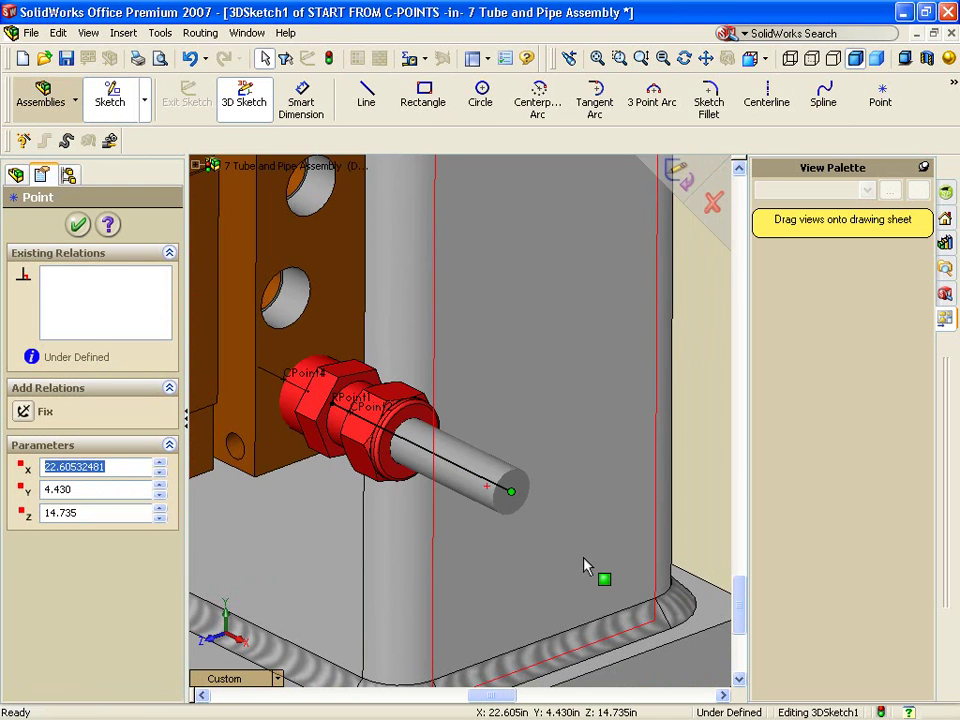
{"action": "key", "text": "f"}
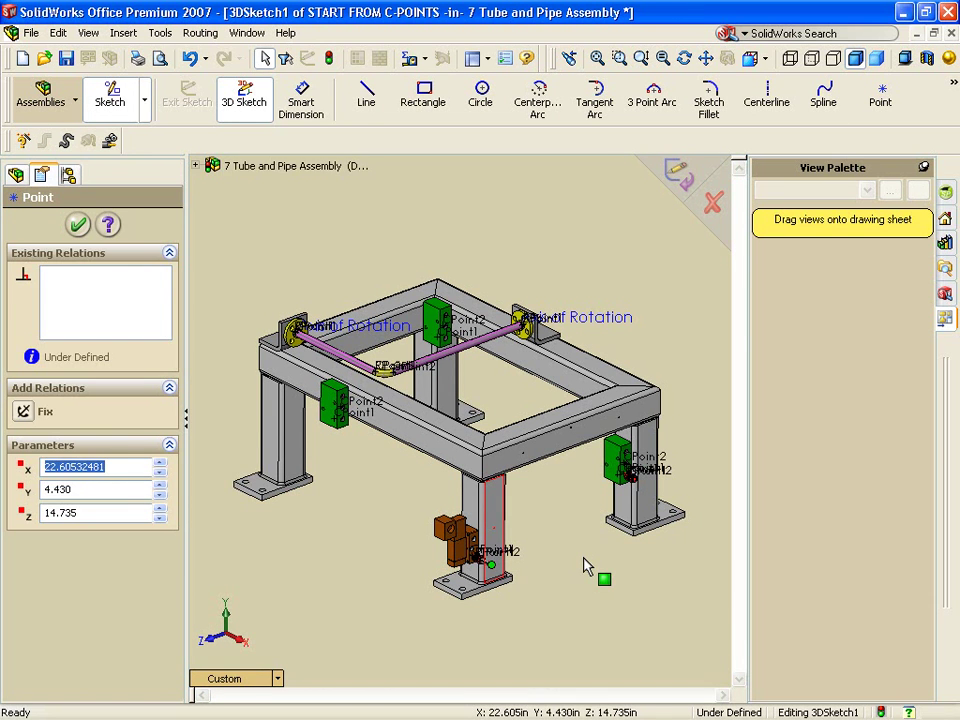
{"action": "key", "text": "Escape"}
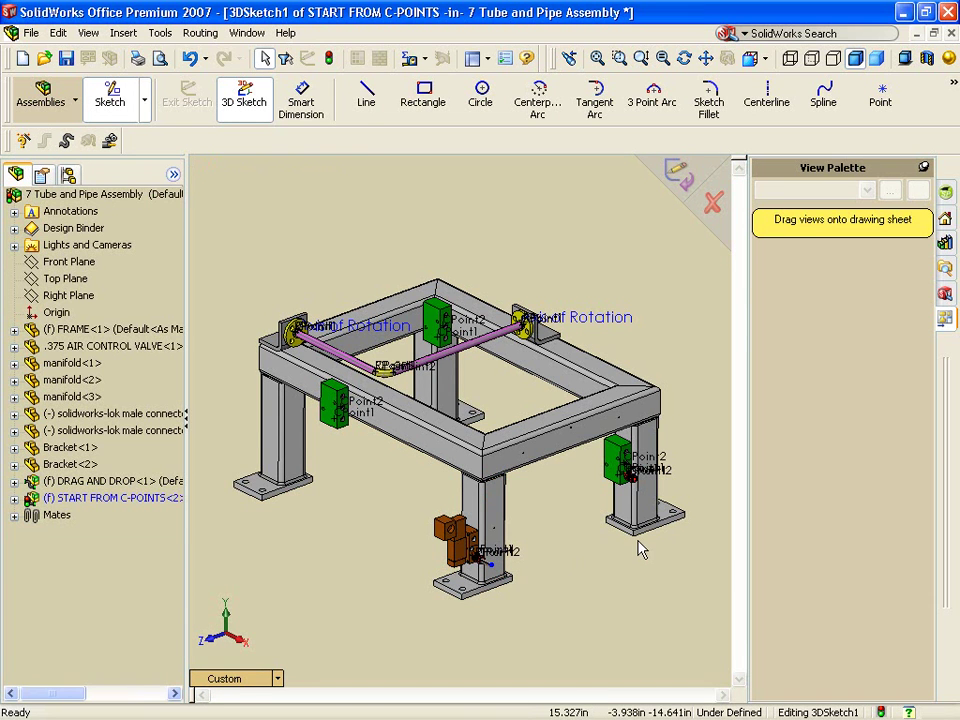
{"action": "scroll", "coordinate": [630, 500], "scroll_direction": "down", "scroll_amount": 5}
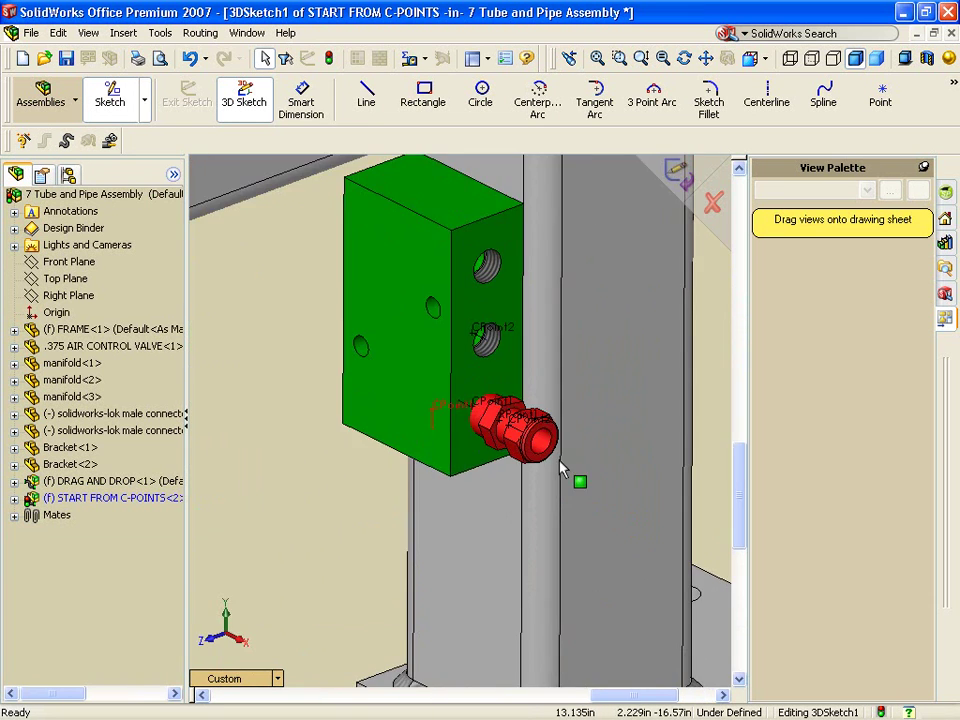
{"action": "scroll", "coordinate": [562, 468], "scroll_direction": "down", "scroll_amount": 5}
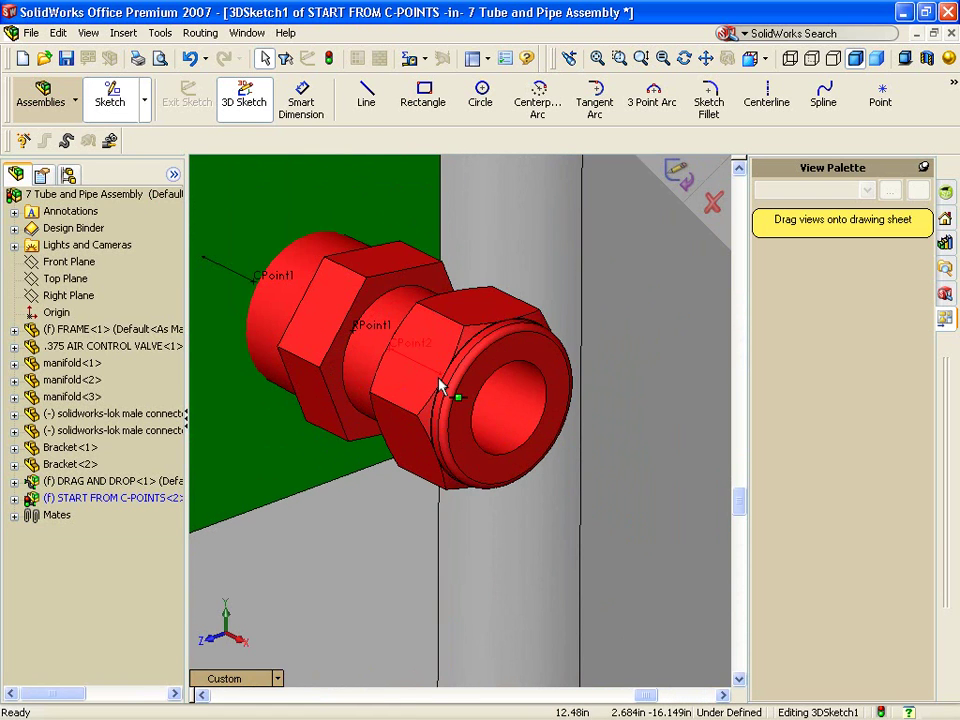
{"action": "right_click", "coordinate": [442, 386]}
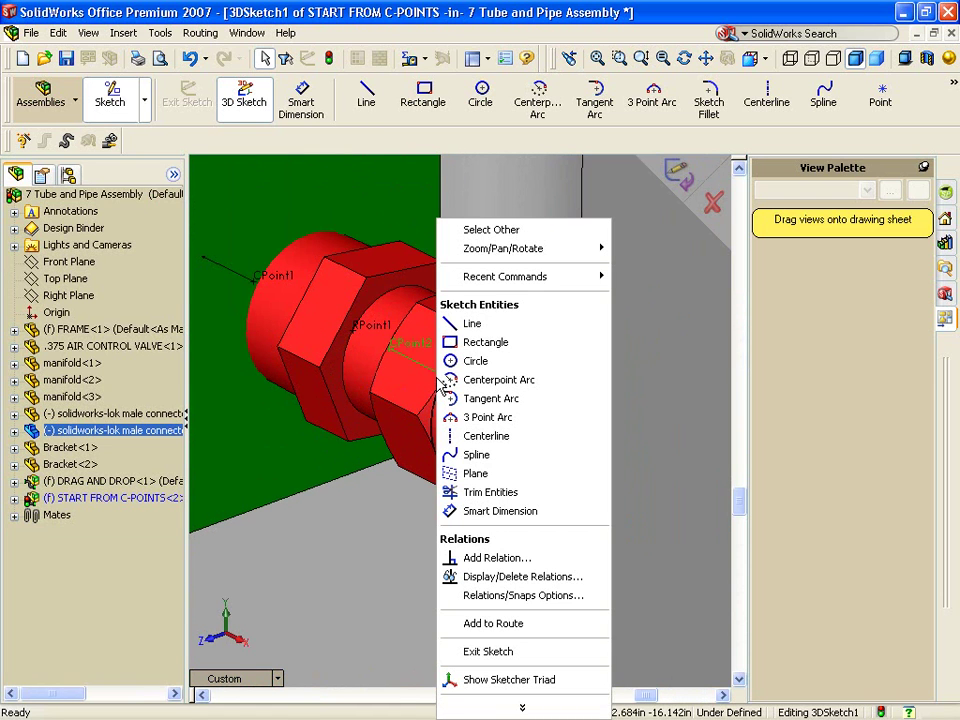
{"action": "left_click", "coordinate": [493, 623]}
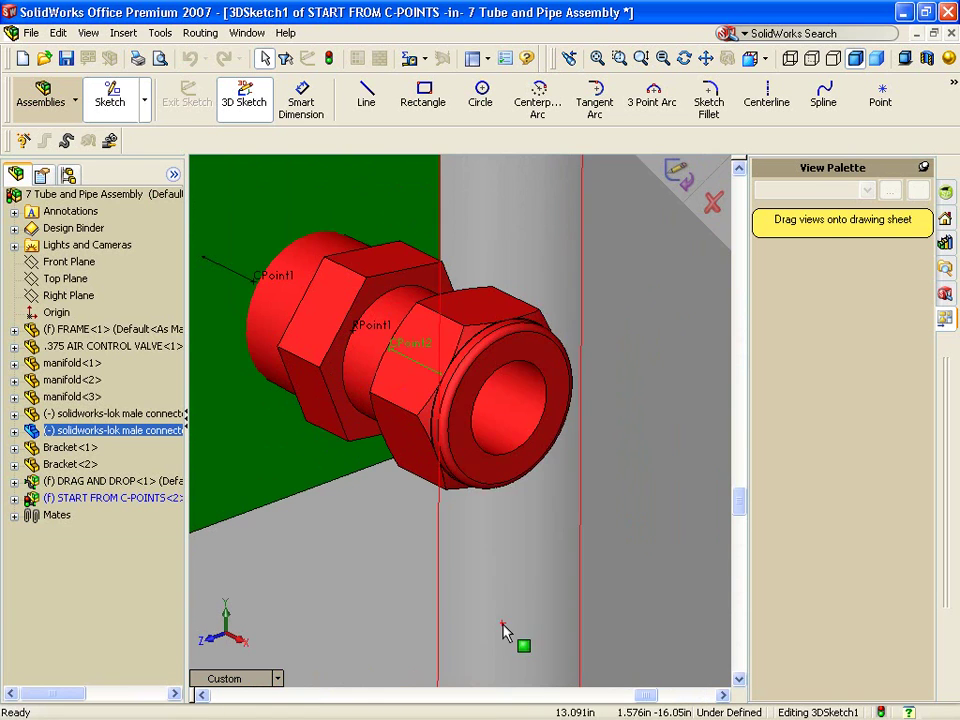
{"action": "scroll", "coordinate": [485, 481], "scroll_direction": "up", "scroll_amount": 4}
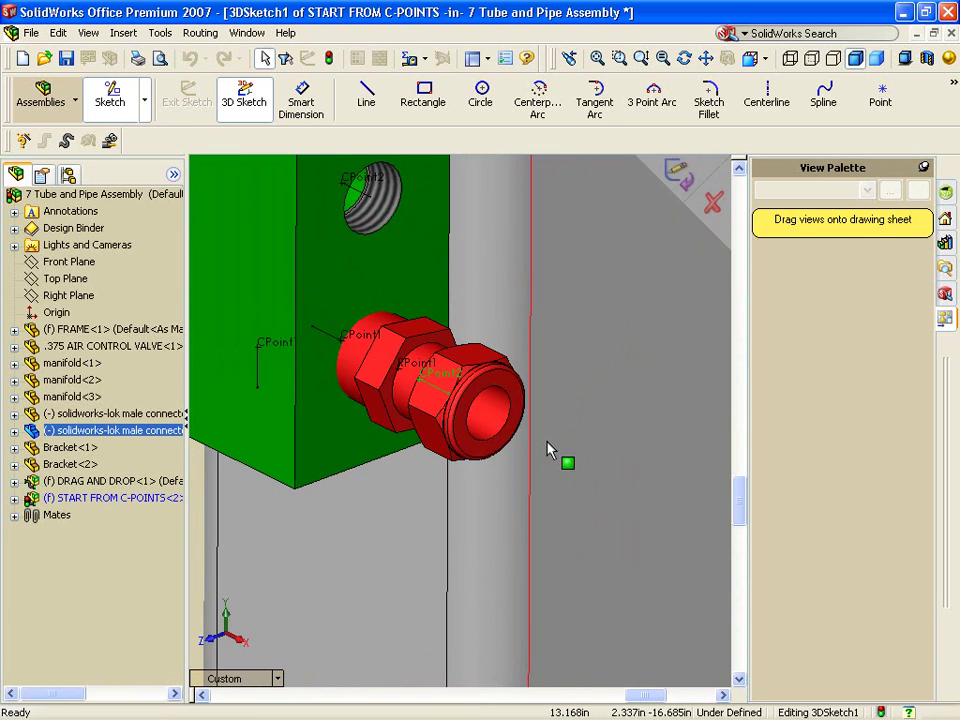
{"action": "left_click", "coordinate": [514, 437]}
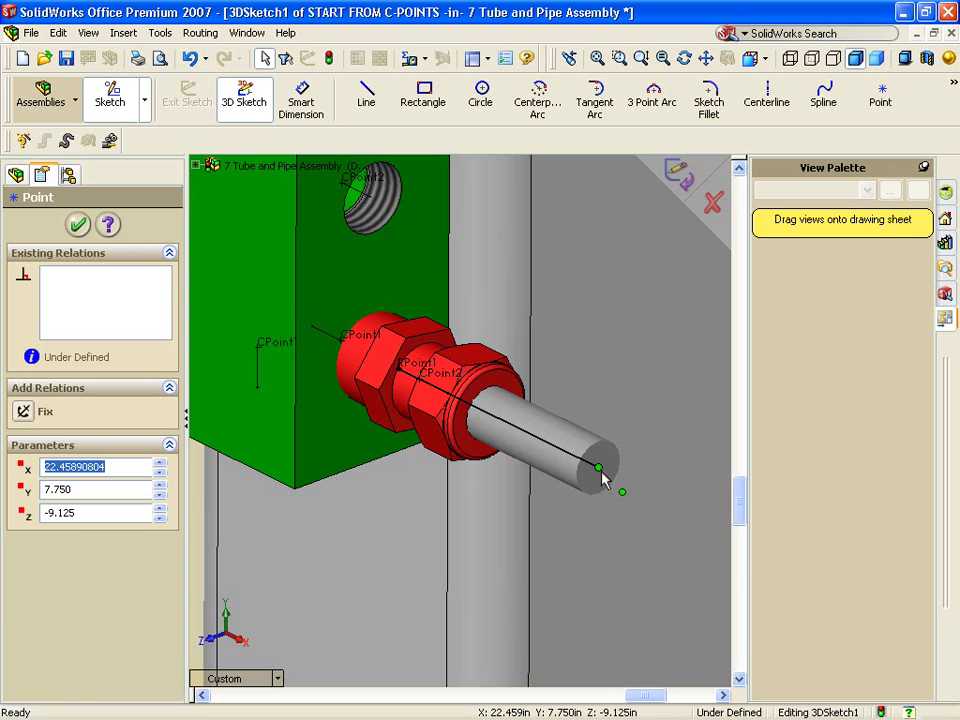
{"action": "right_click", "coordinate": [603, 479]}
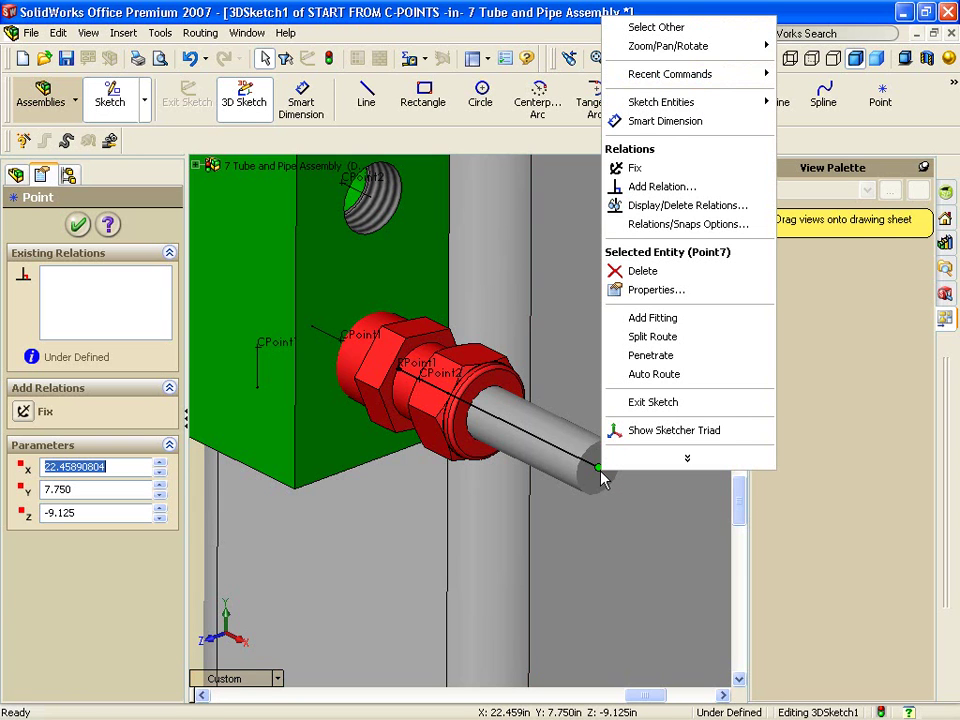
Step: Auto-route from Point7 to Point27 on the other column using the X,Z,Y alternate path
{"action": "left_click", "coordinate": [644, 376]}
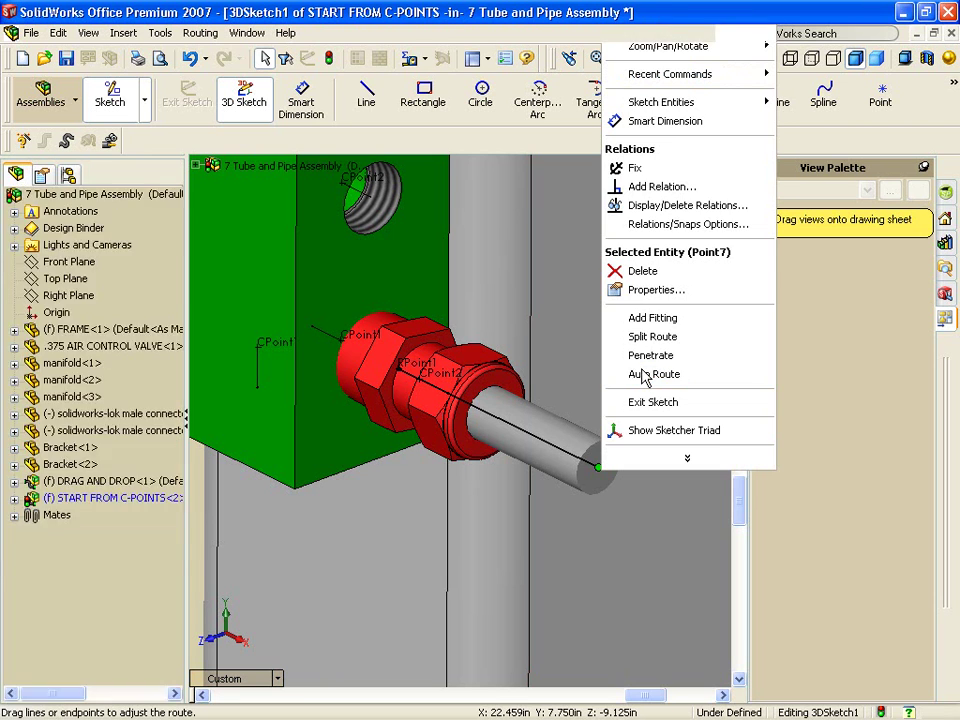
{"action": "scroll", "coordinate": [644, 376], "scroll_direction": "down", "scroll_amount": 10}
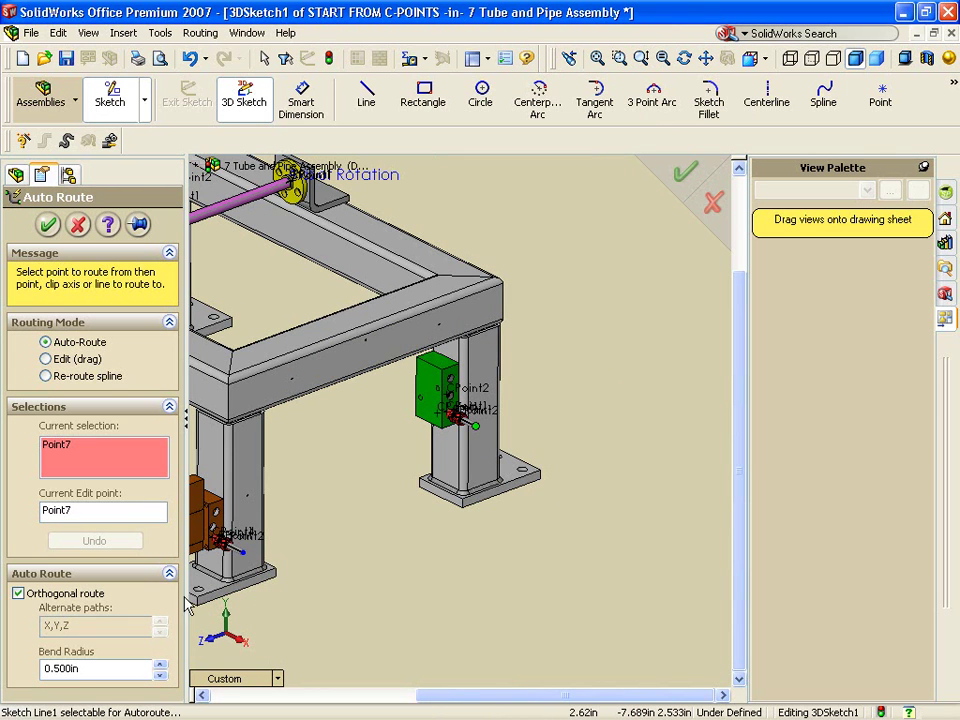
{"action": "left_click", "coordinate": [242, 555]}
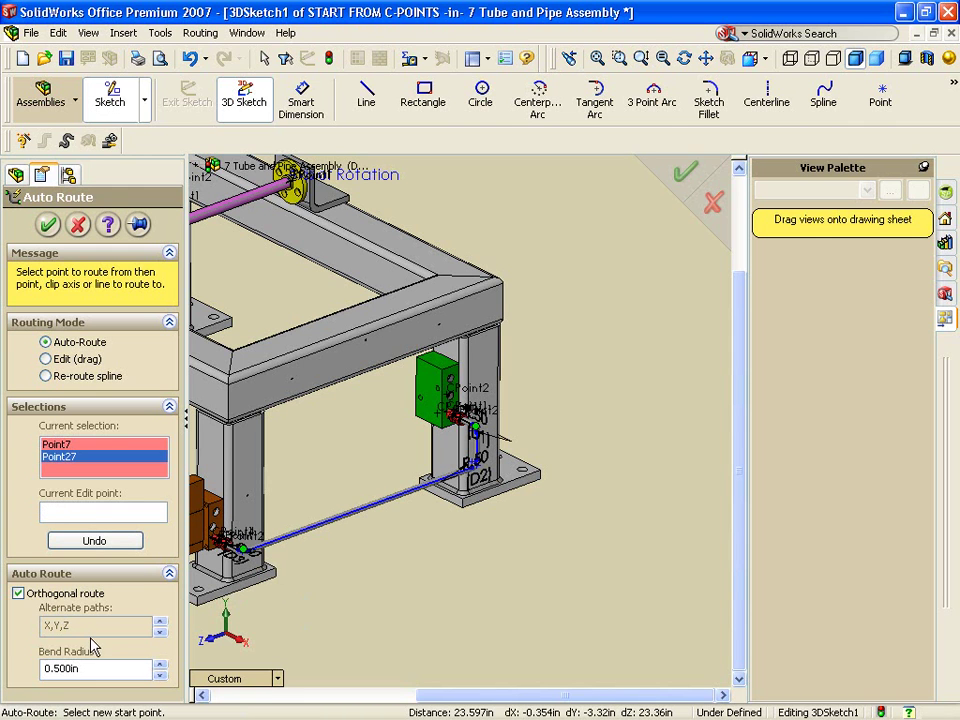
{"action": "left_click", "coordinate": [161, 625]}
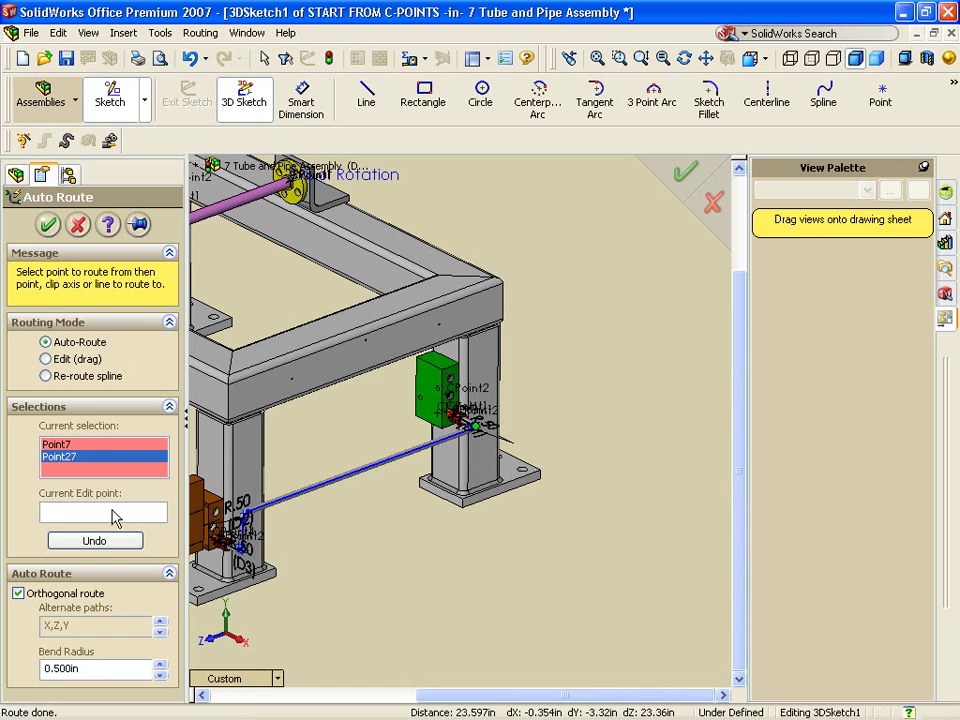
{"action": "left_click", "coordinate": [47, 224]}
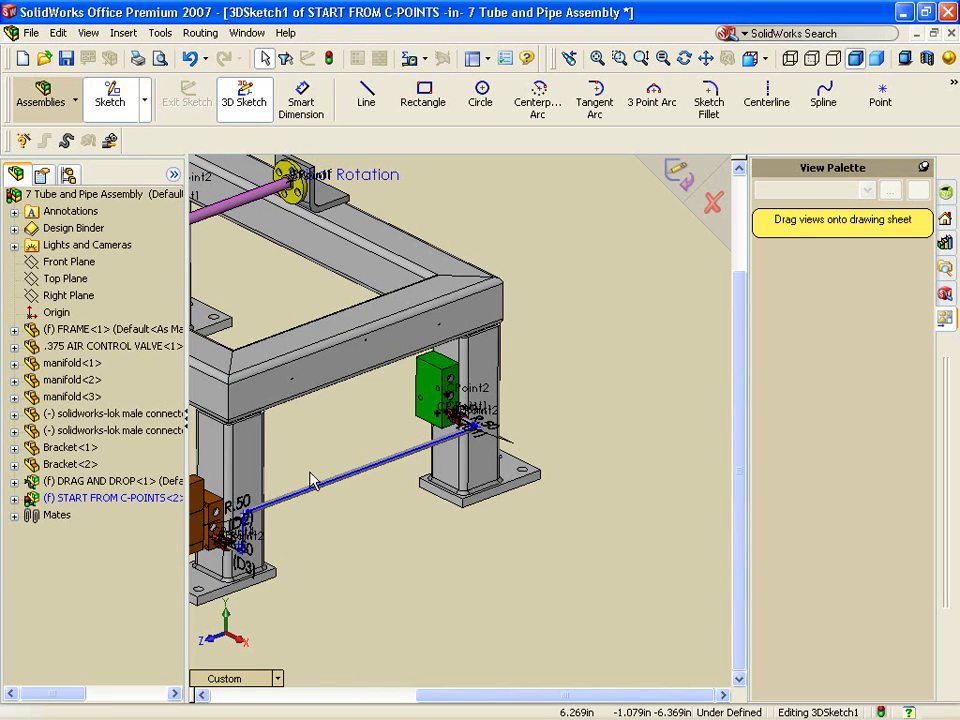
Step: Give the short segment near the brown block a 6 in length dimension (D4) and fit the view
{"action": "left_click", "coordinate": [338, 496]}
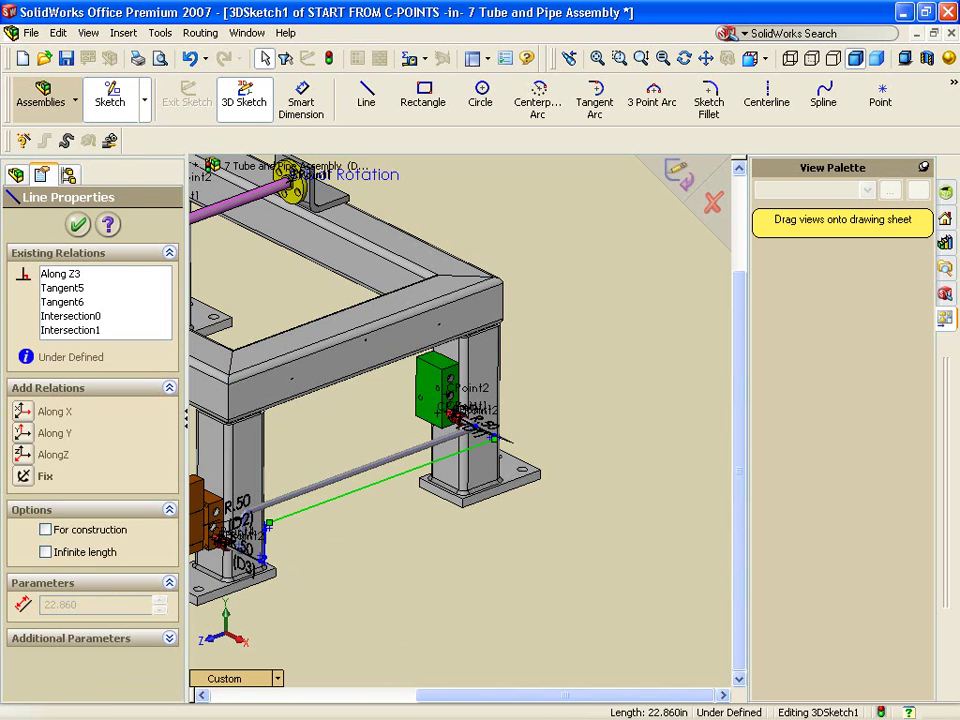
{"action": "key", "text": "Escape"}
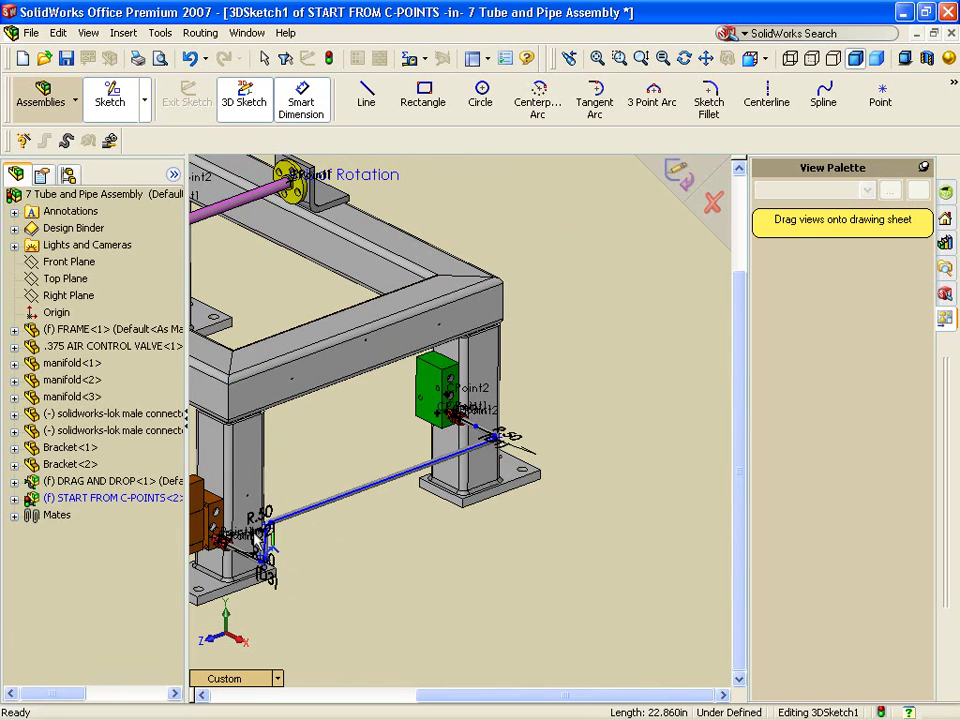
{"action": "left_click", "coordinate": [248, 591]}
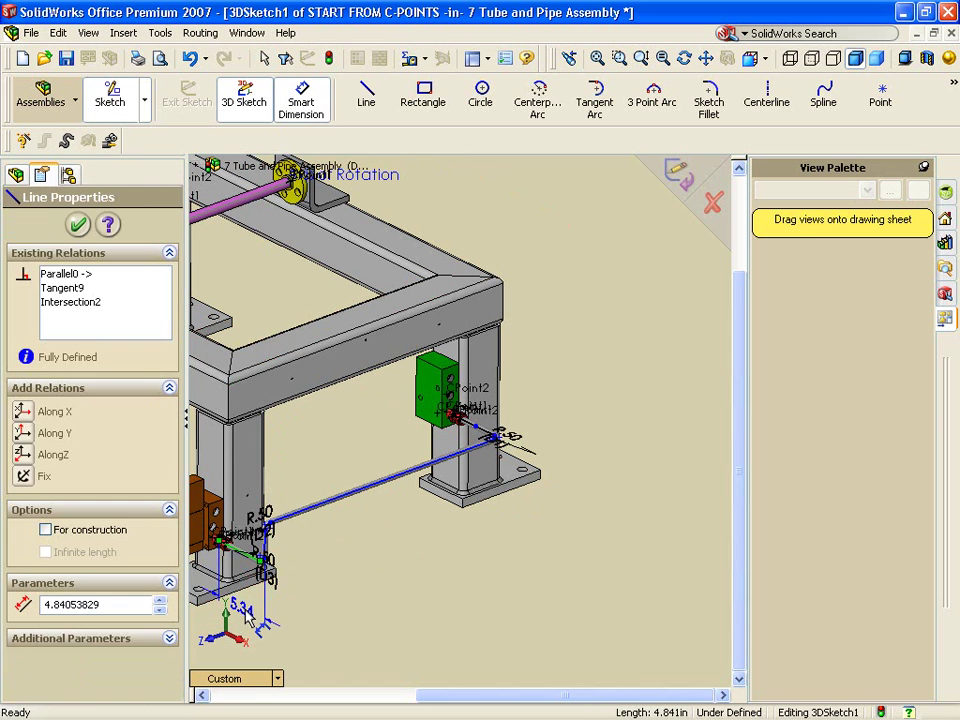
{"action": "double_click", "coordinate": [249, 600]}
{"action": "type", "text": "6"}
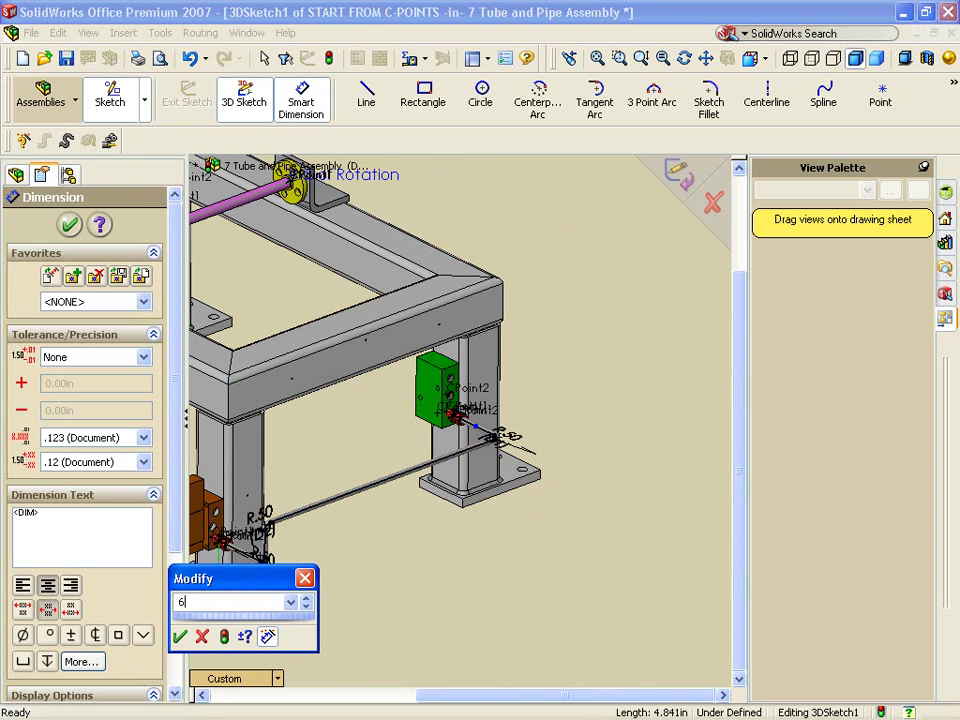
{"action": "key", "text": "Return"}
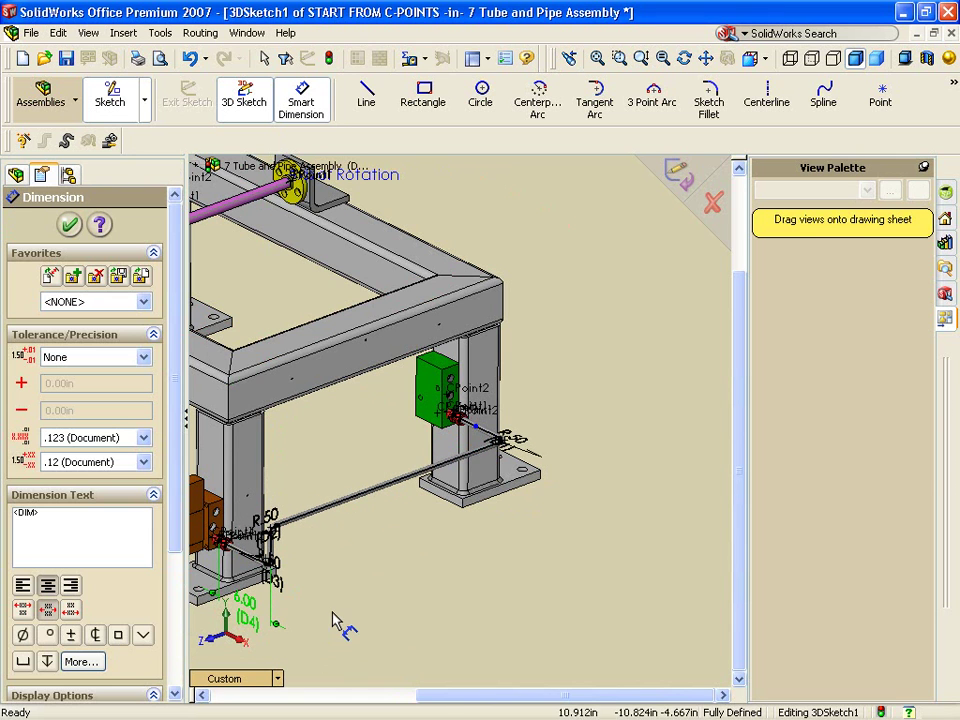
{"action": "key", "text": "Escape"}
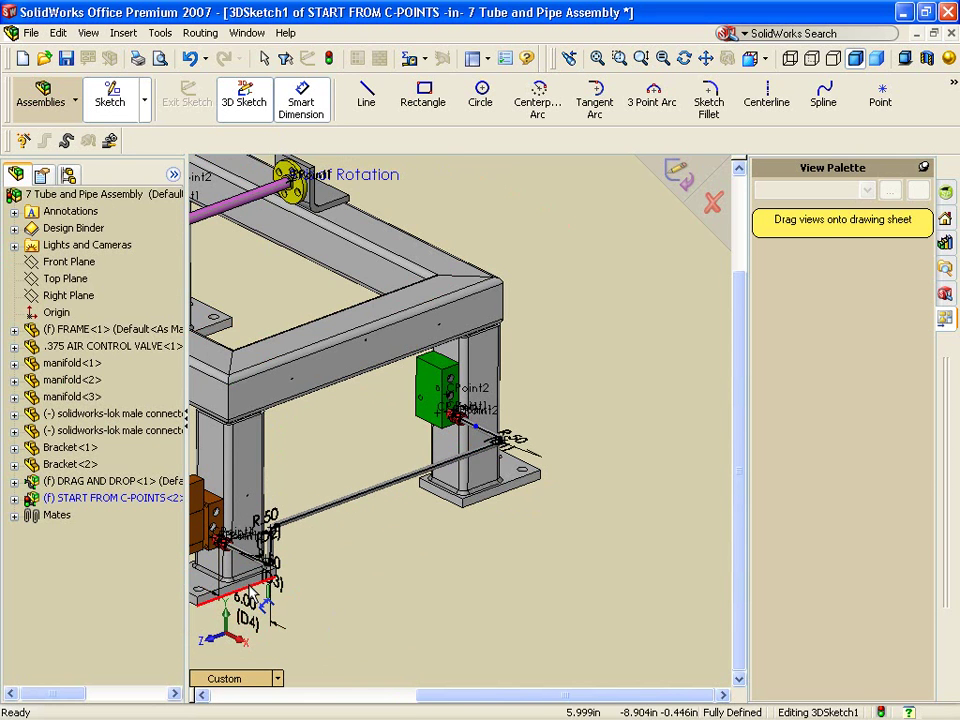
{"action": "scroll", "coordinate": [249, 600], "scroll_direction": "down", "scroll_amount": 5}
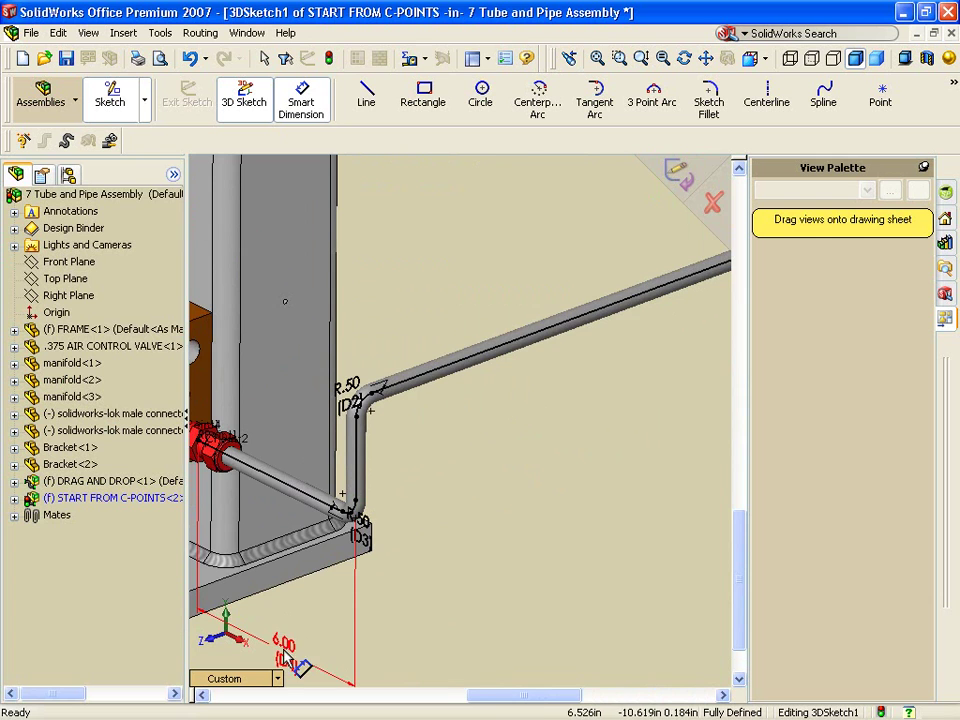
{"action": "scroll", "coordinate": [297, 648], "scroll_direction": "down", "scroll_amount": 3}
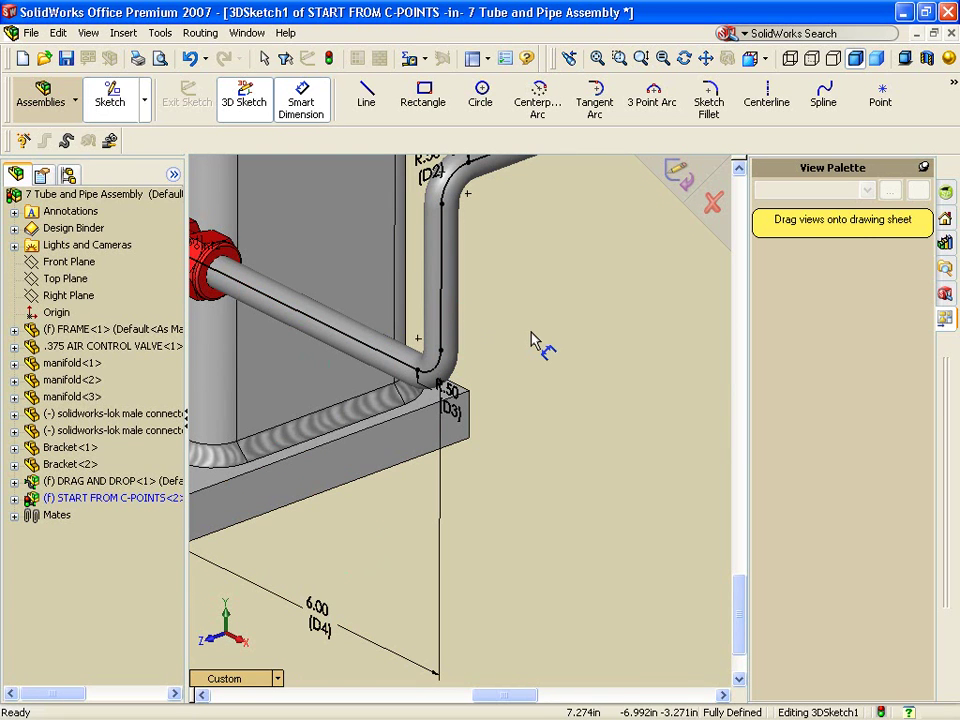
{"action": "key", "text": "f"}
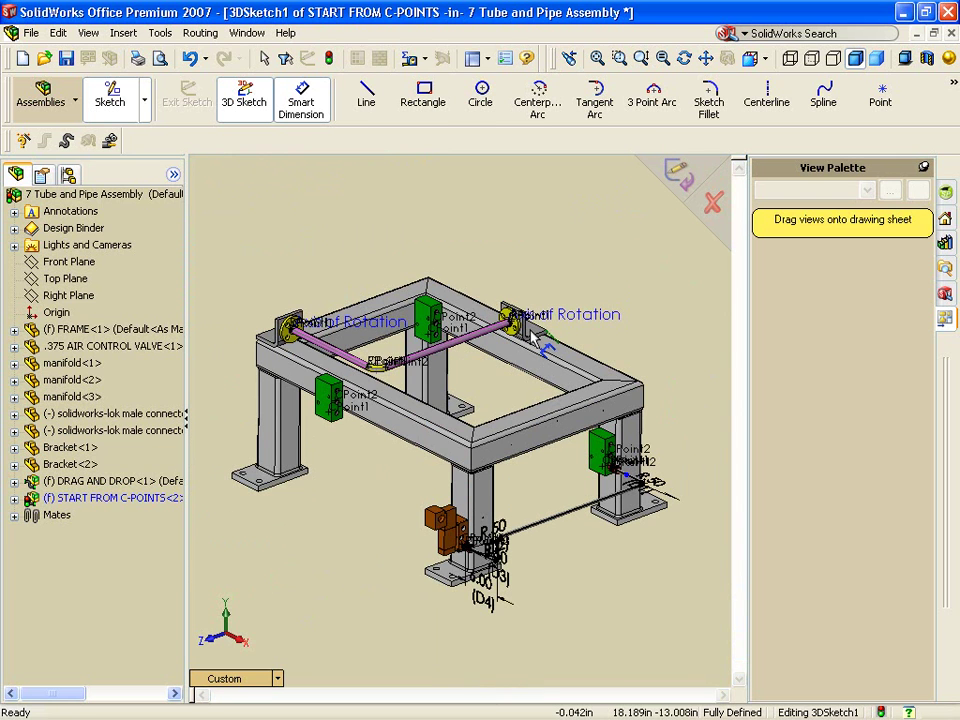
Step: Exit the route sketch, save the Tube-500X010_1-START FROM C-POINTS part, and return to the top-level assembly
{"action": "left_click", "coordinate": [677, 172]}
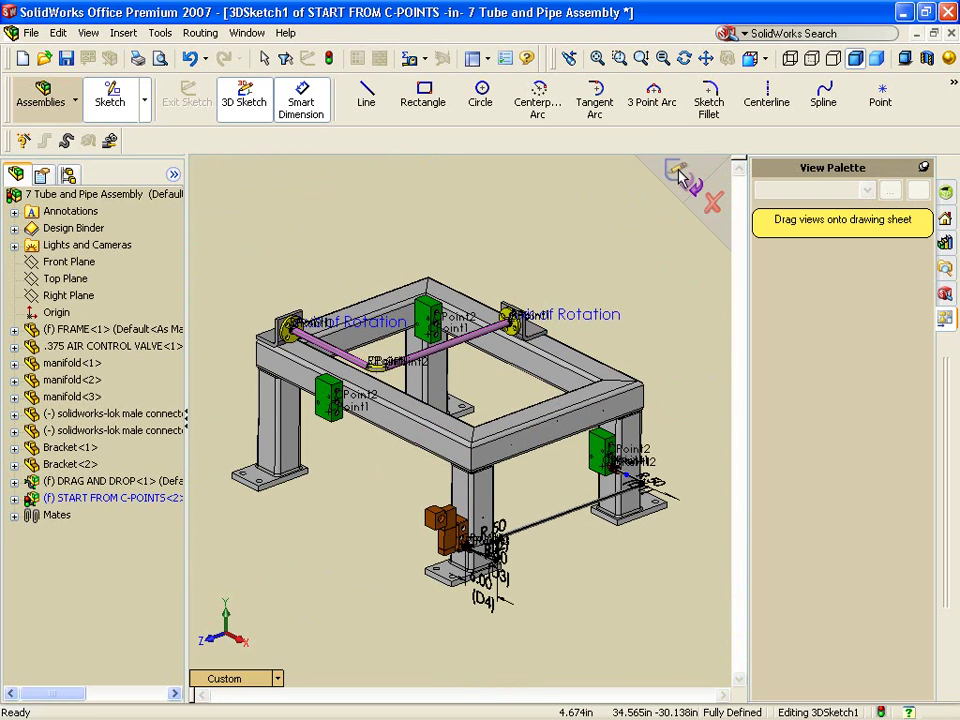
{"action": "left_click", "coordinate": [494, 333]}
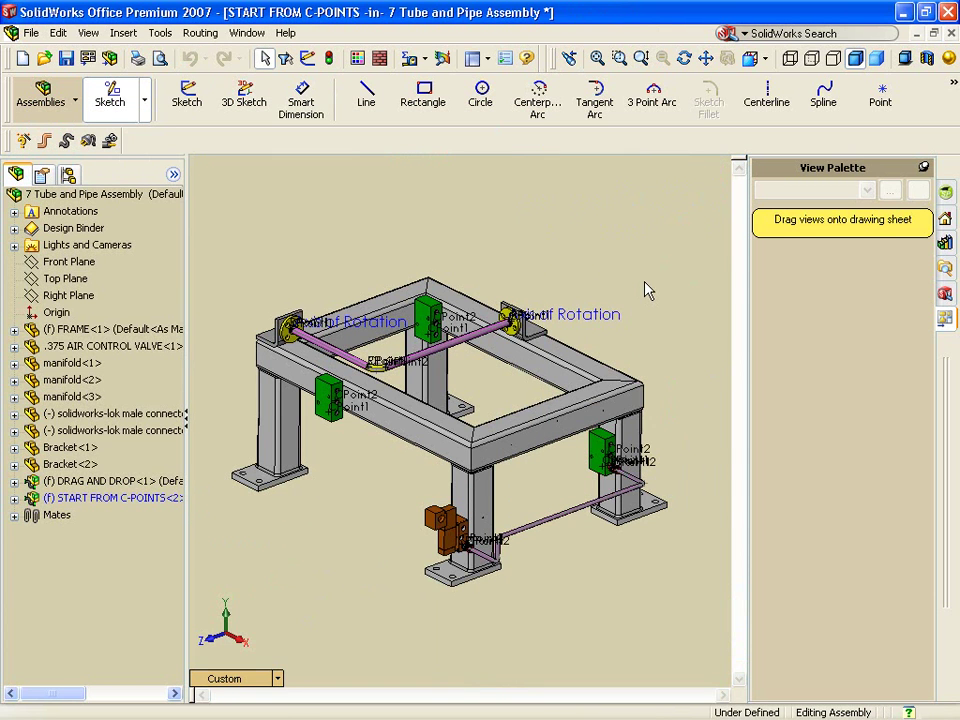
{"action": "right_click", "coordinate": [645, 290]}
{"action": "left_click", "coordinate": [735, 515]}
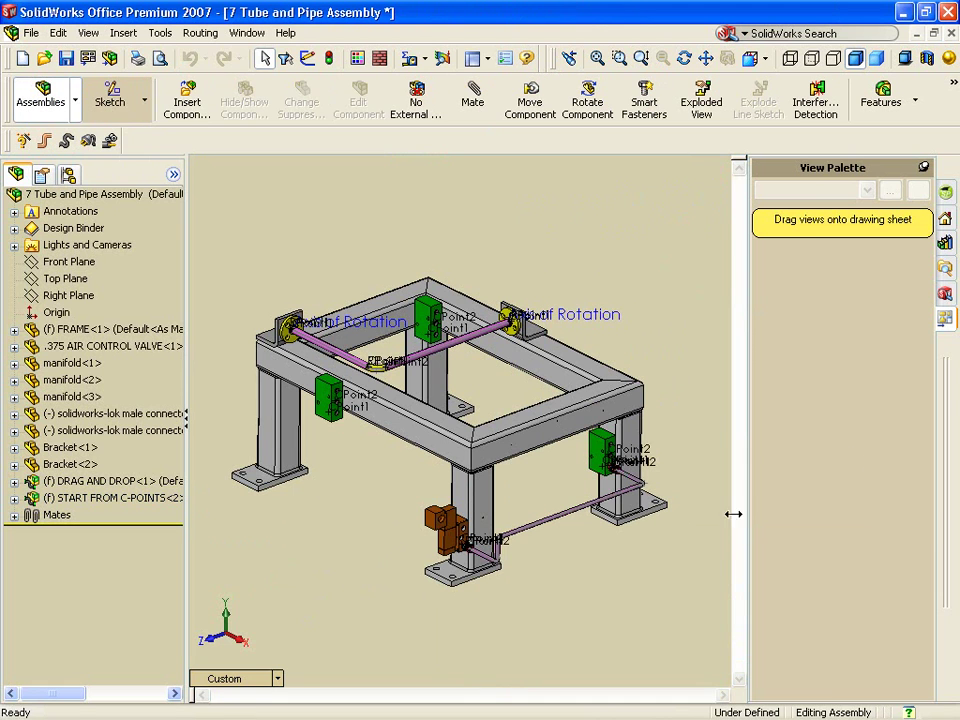
{"action": "left_click", "coordinate": [945, 269]}
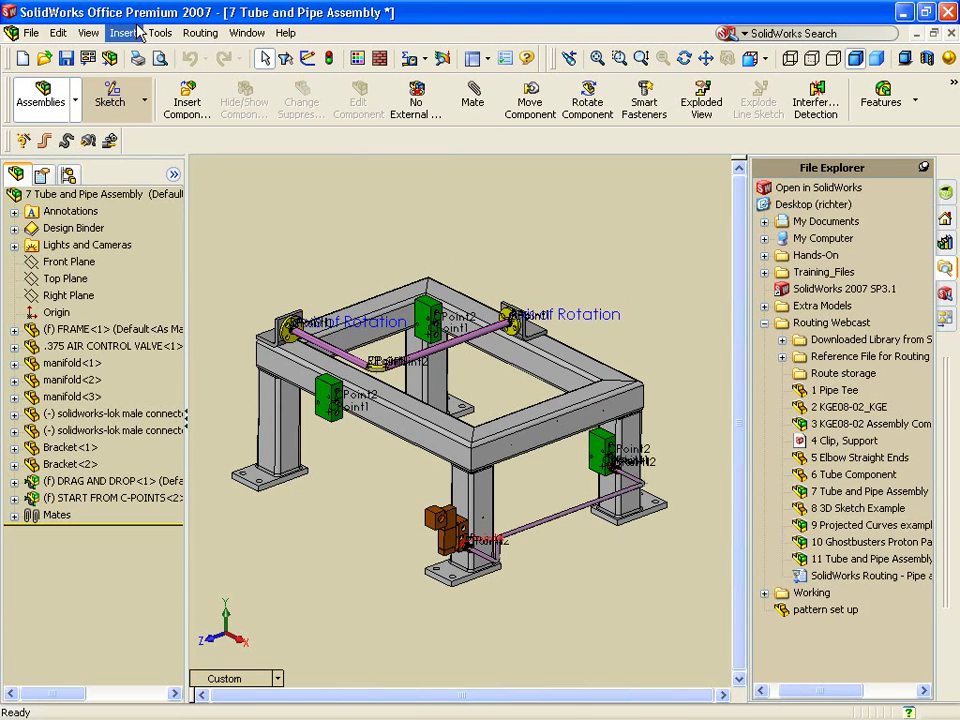
Step: Create a new piping route on the fly, saved to the ON THE FLY assembly file
{"action": "left_click", "coordinate": [199, 33]}
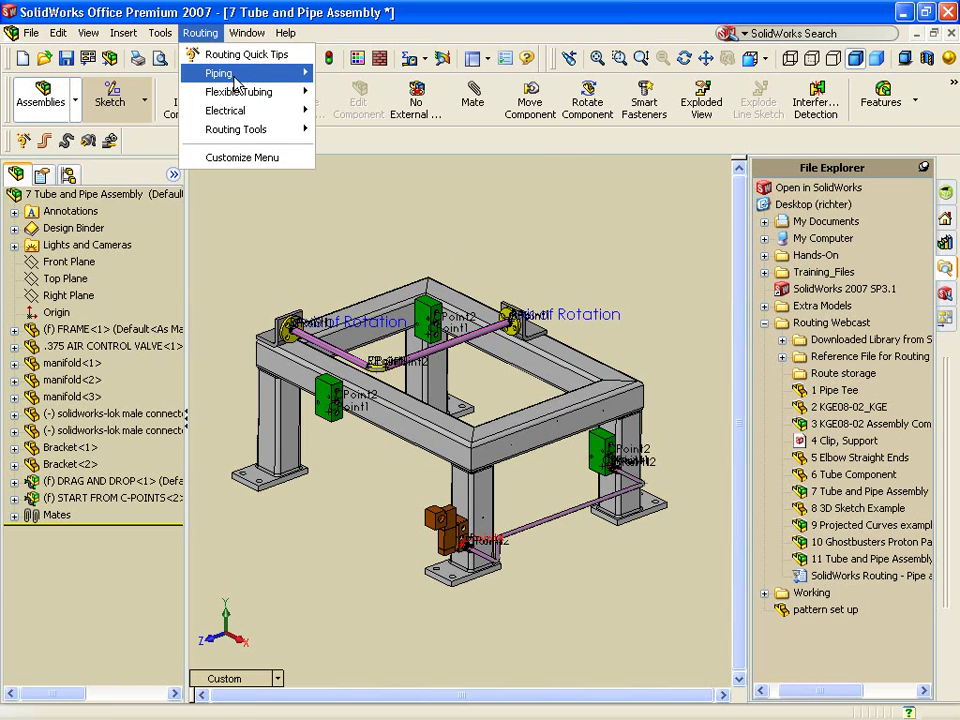
{"action": "mouse_move", "coordinate": [232, 73]}
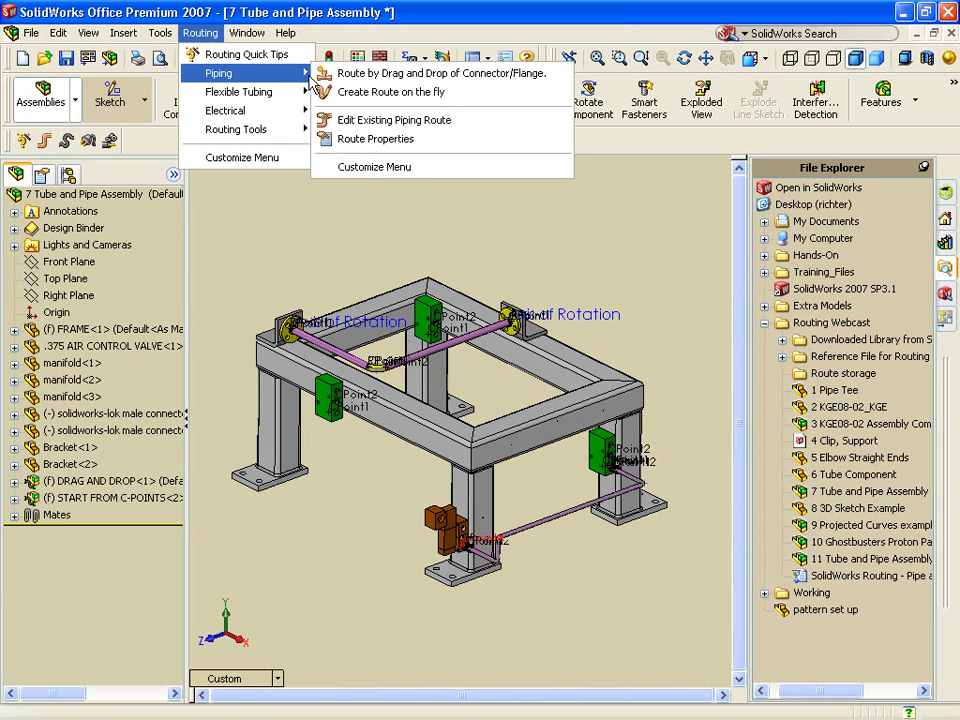
{"action": "left_click", "coordinate": [379, 93]}
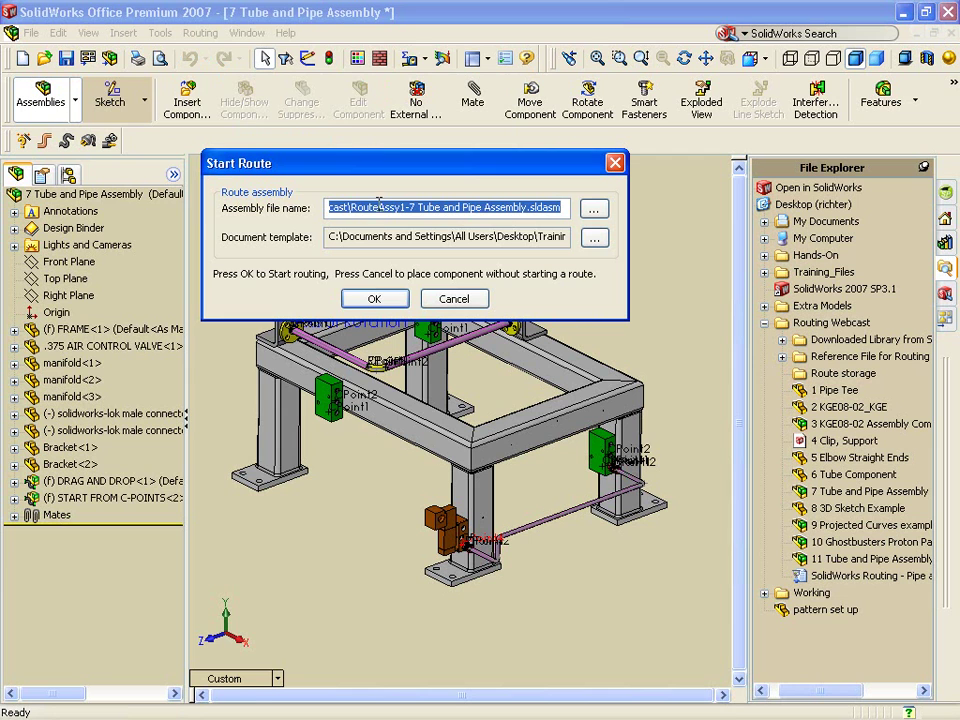
{"action": "left_click", "coordinate": [595, 214]}
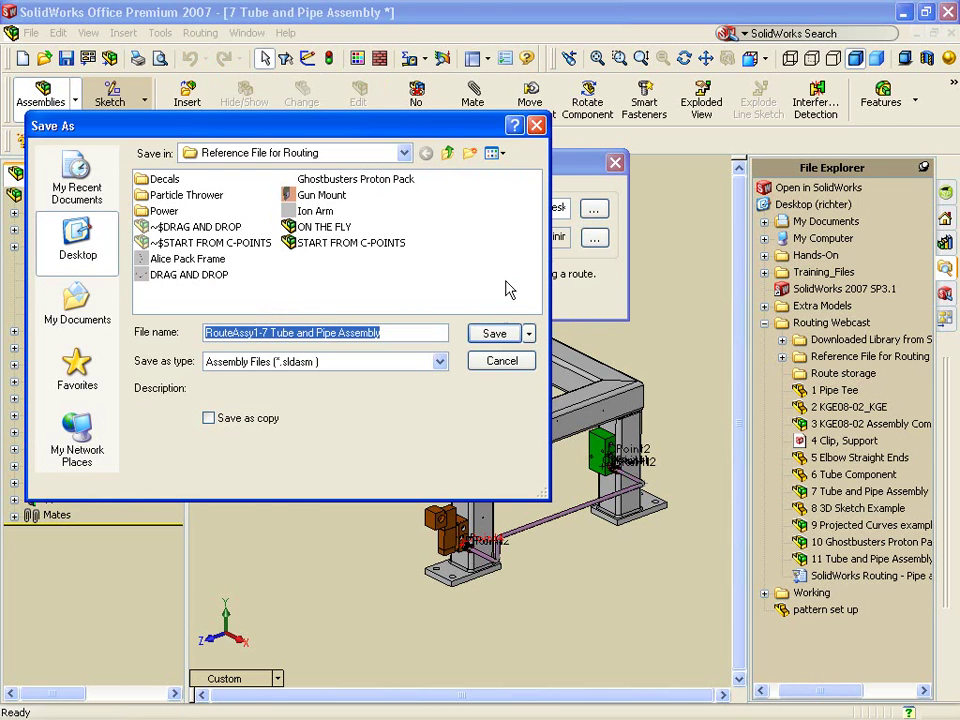
{"action": "double_click", "coordinate": [322, 228]}
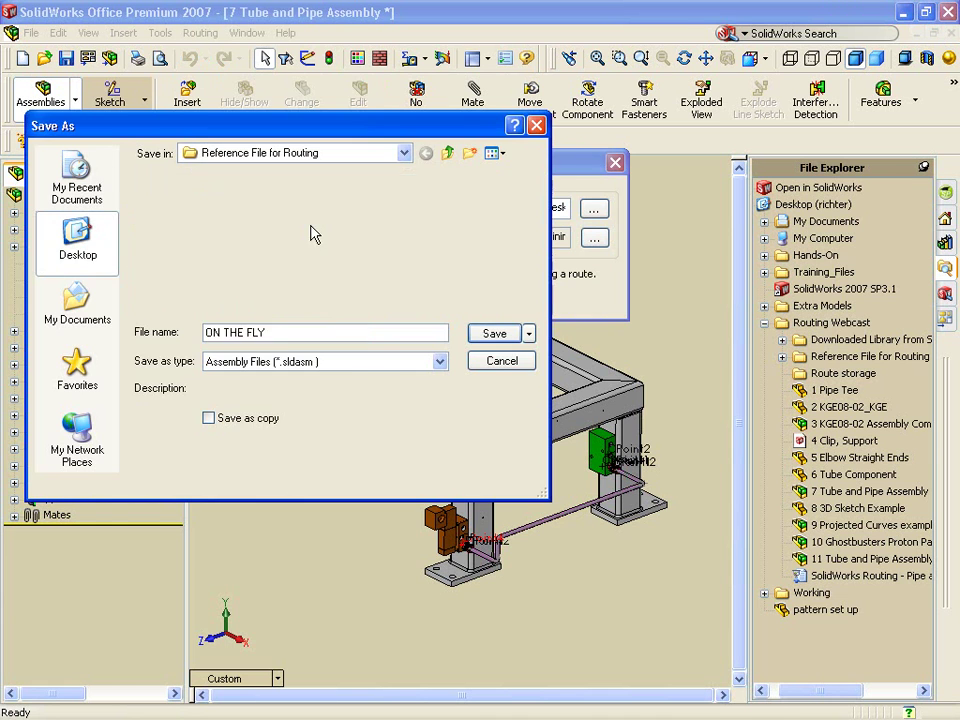
{"action": "left_click", "coordinate": [376, 298]}
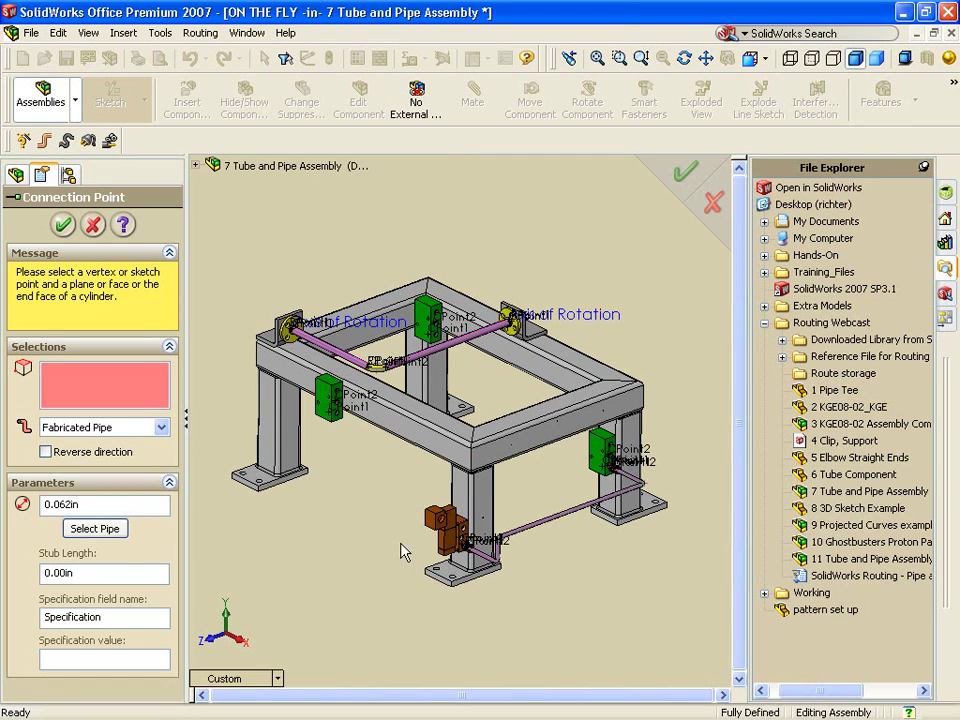
Step: Start the route at the air control valve's port and assign the Pipe 0.75 in, Sch 40 Base configuration
{"action": "scroll", "coordinate": [449, 547], "scroll_direction": "down", "scroll_amount": 10}
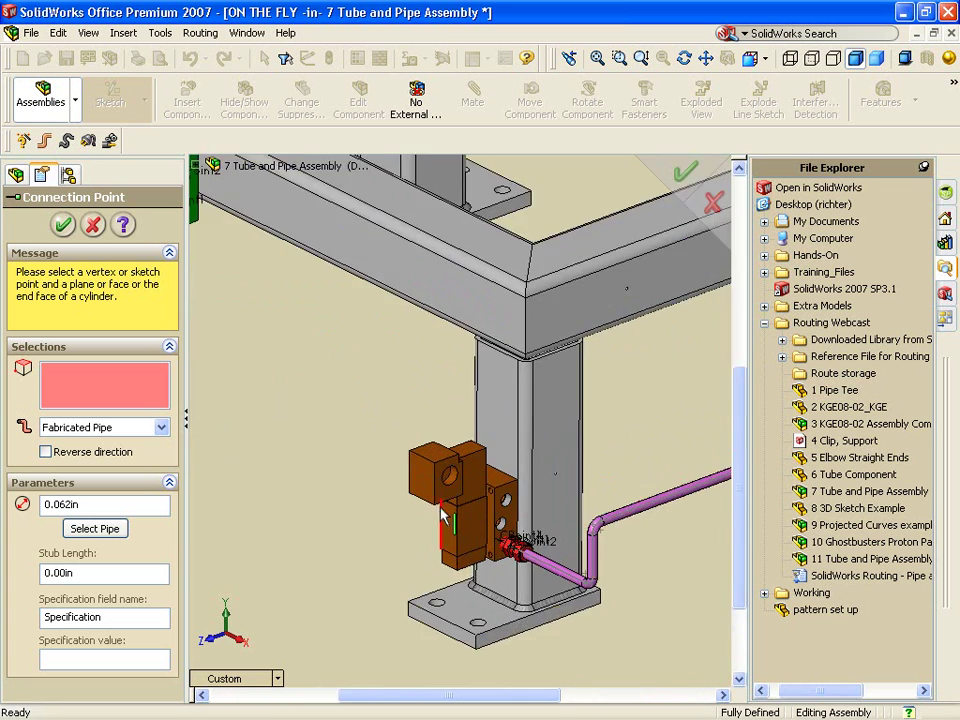
{"action": "left_click", "coordinate": [457, 433]}
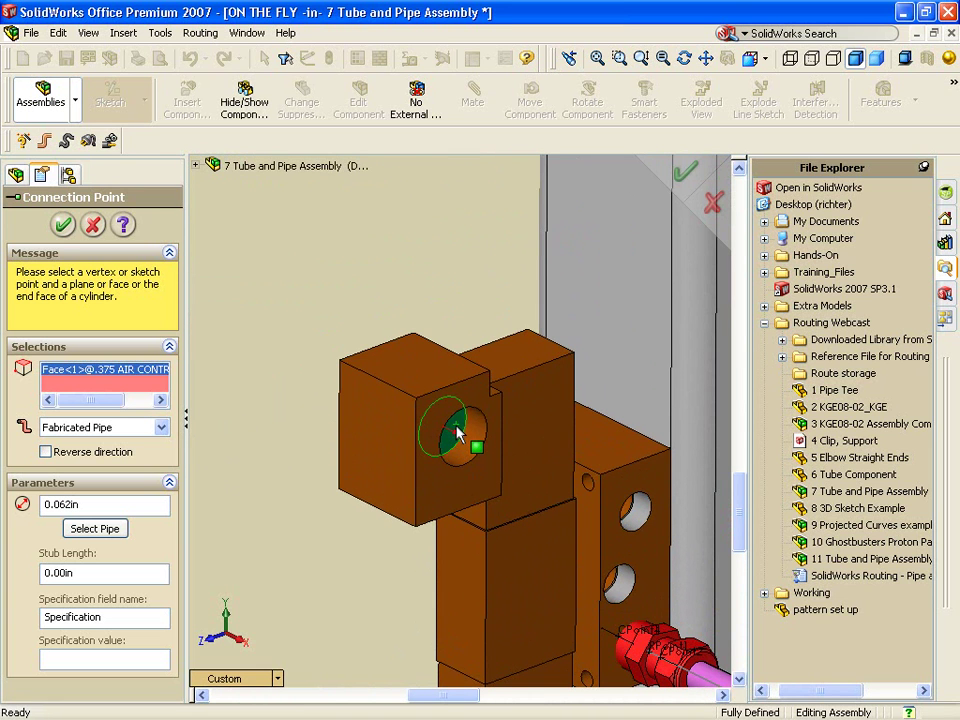
{"action": "key", "text": "f"}
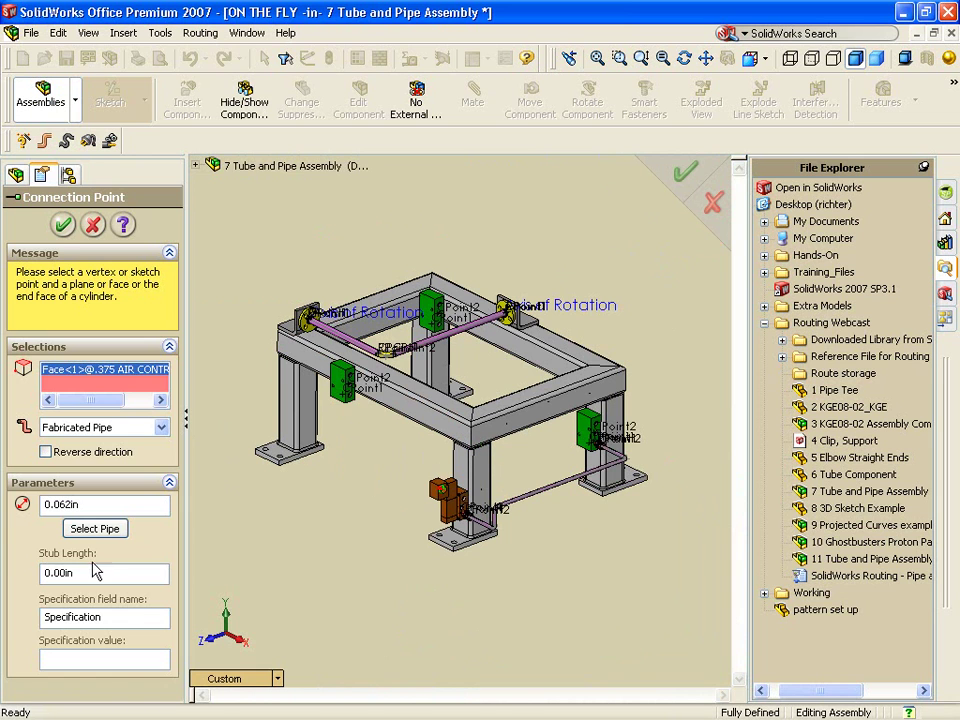
{"action": "left_click", "coordinate": [94, 528]}
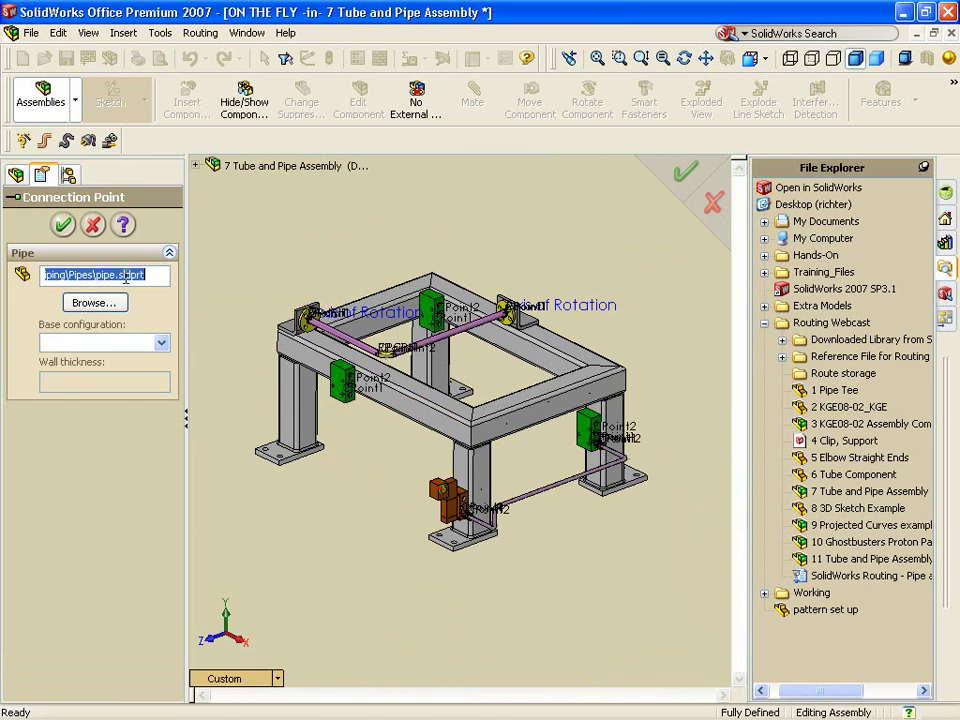
{"action": "left_click", "coordinate": [158, 342]}
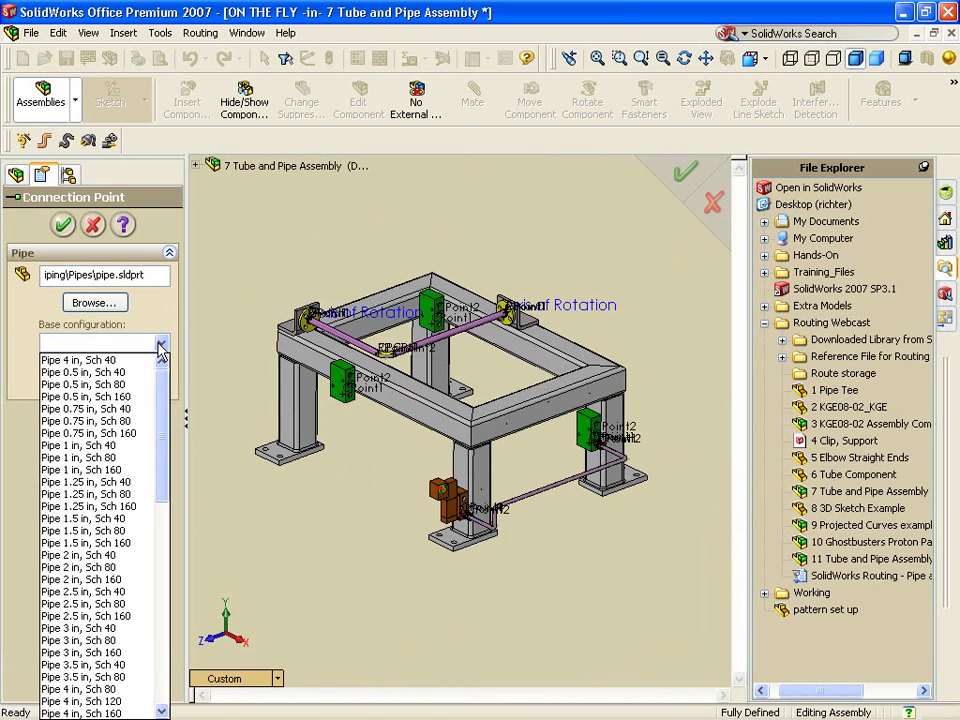
{"action": "left_click", "coordinate": [142, 418]}
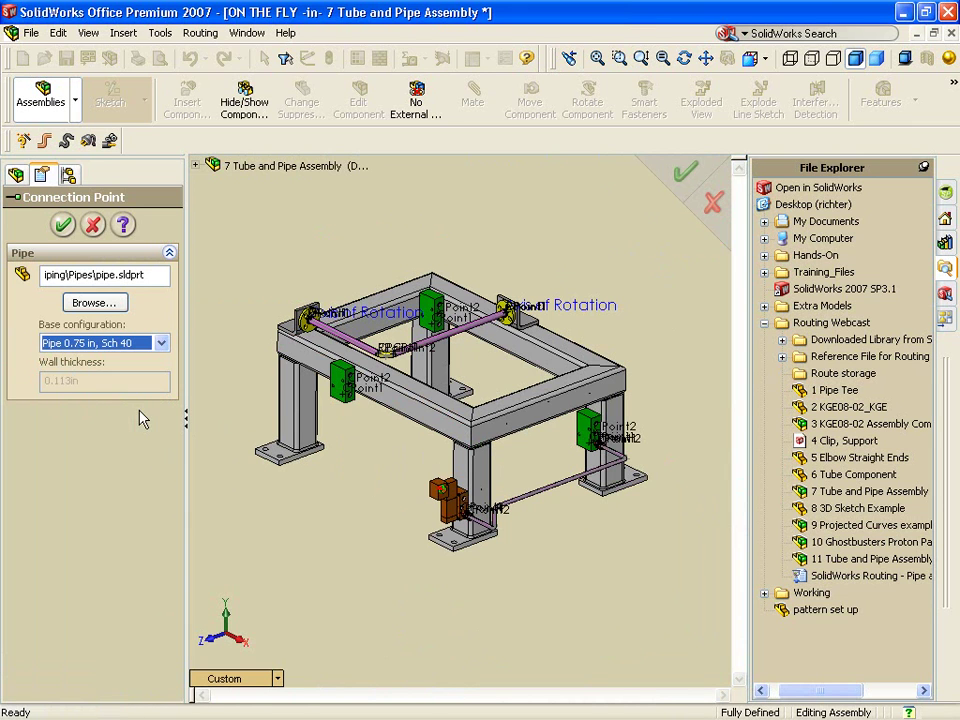
{"action": "left_click", "coordinate": [63, 225]}
{"action": "left_click", "coordinate": [63, 224]}
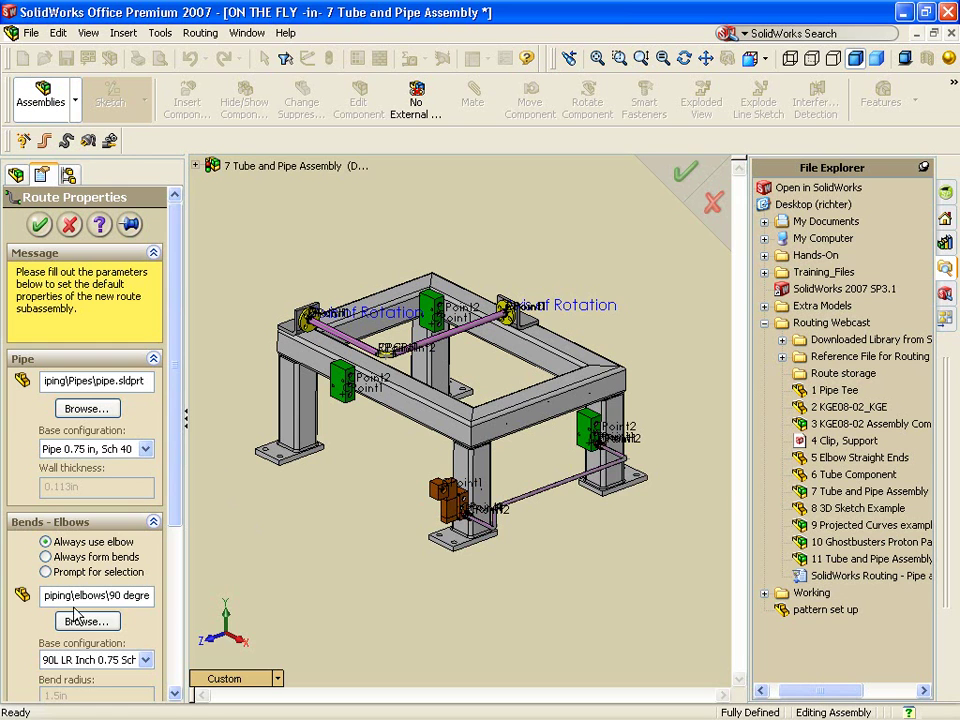
Step: Accept the default route properties, add the green manifold to the route, and begin a line from it
{"action": "left_click", "coordinate": [40, 224]}
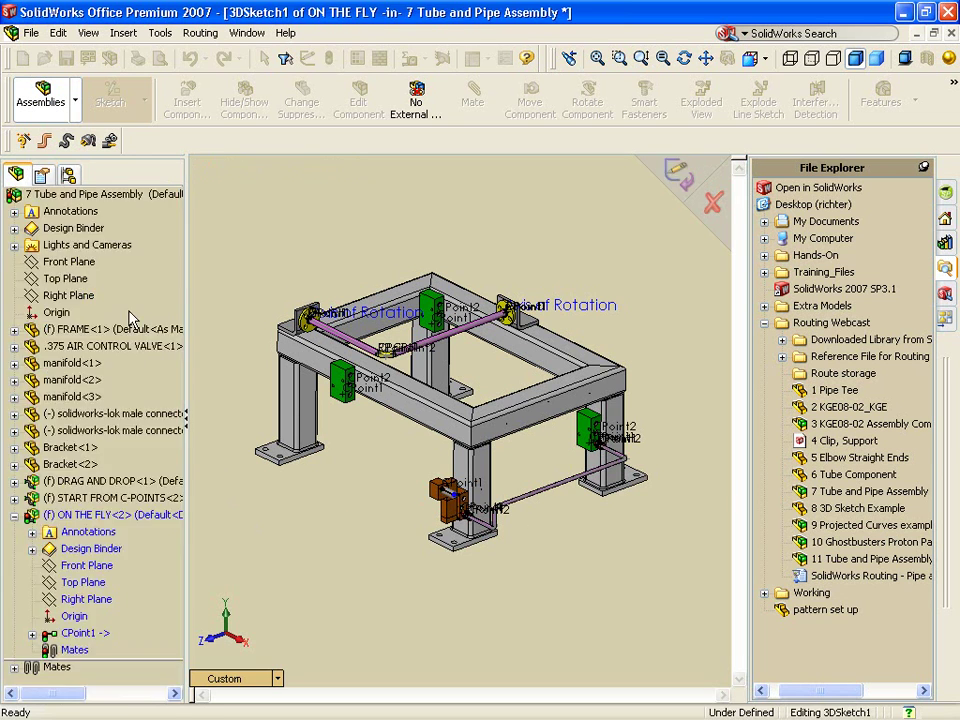
{"action": "right_click", "coordinate": [345, 413]}
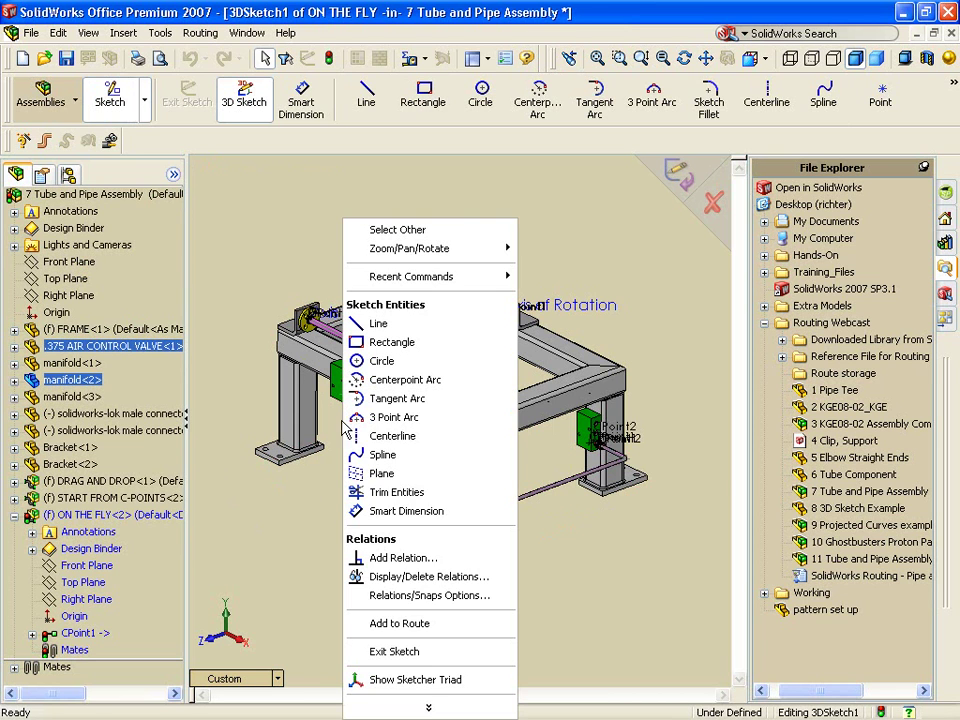
{"action": "left_click", "coordinate": [401, 625]}
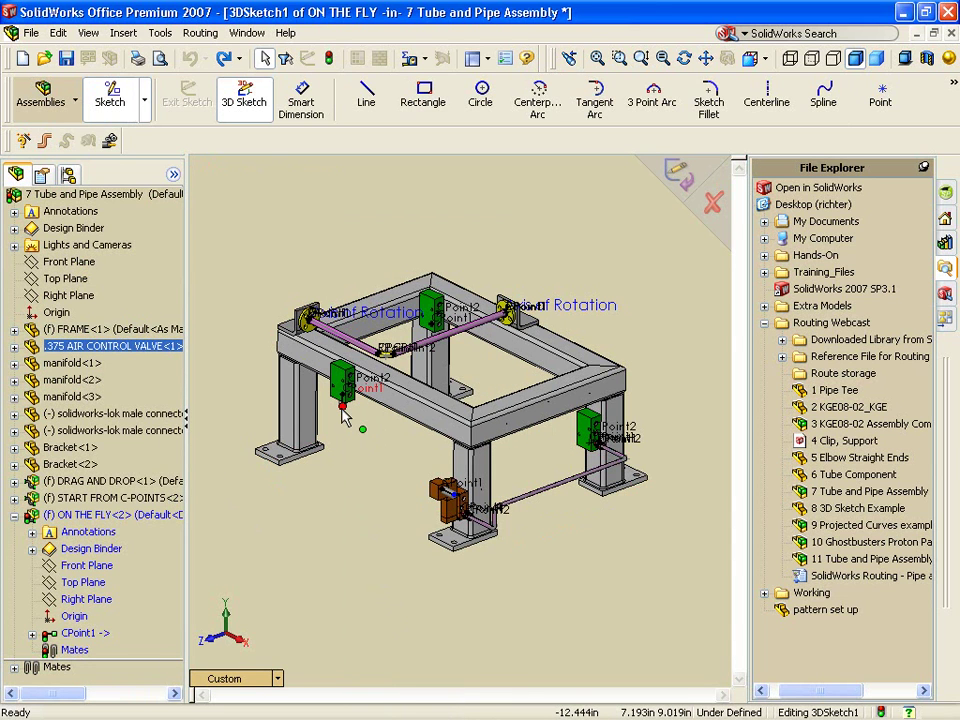
{"action": "left_click", "coordinate": [367, 97]}
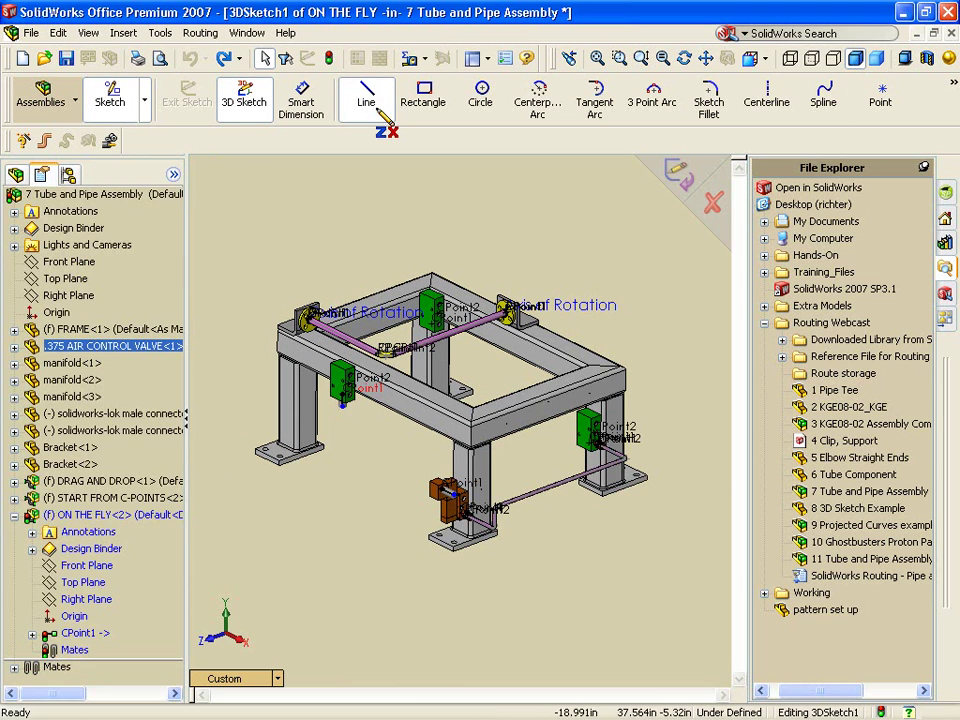
{"action": "left_click", "coordinate": [343, 403]}
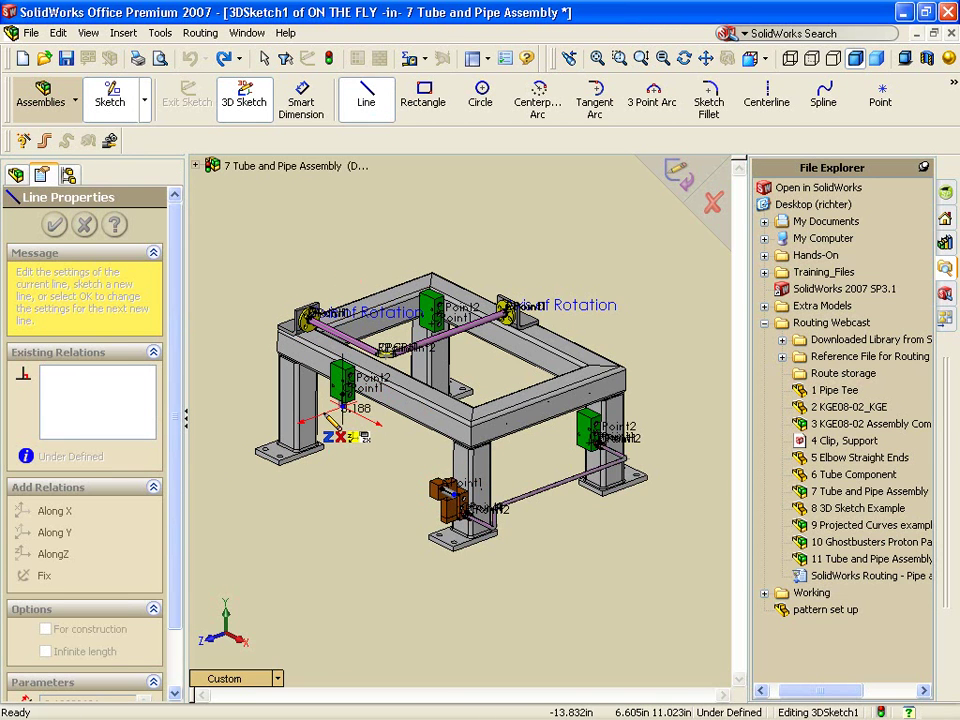
Step: Draw route lines from the manifold along the frame and down, forming a 1.50 bend
{"action": "left_click", "coordinate": [327, 422]}
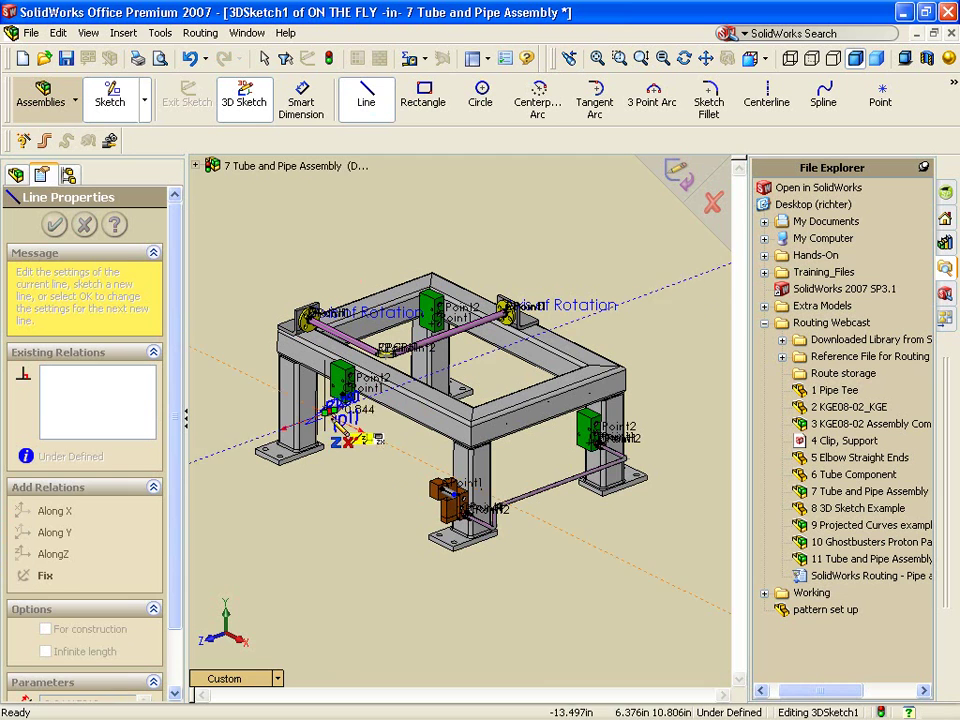
{"action": "double_click", "coordinate": [542, 522]}
{"action": "left_click", "coordinate": [542, 522]}
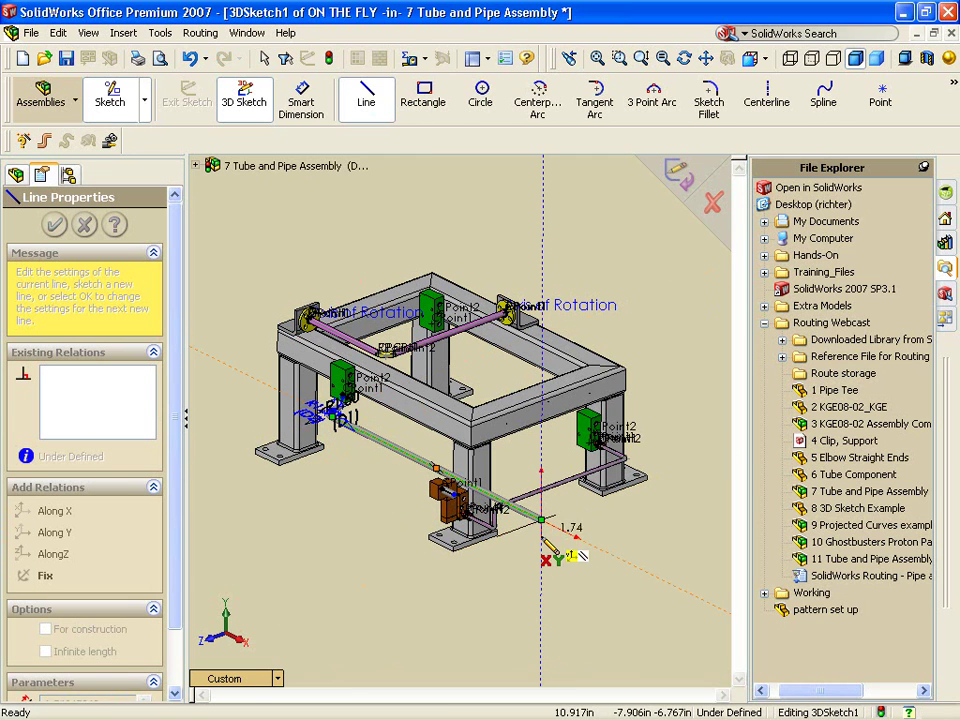
{"action": "left_click", "coordinate": [541, 548]}
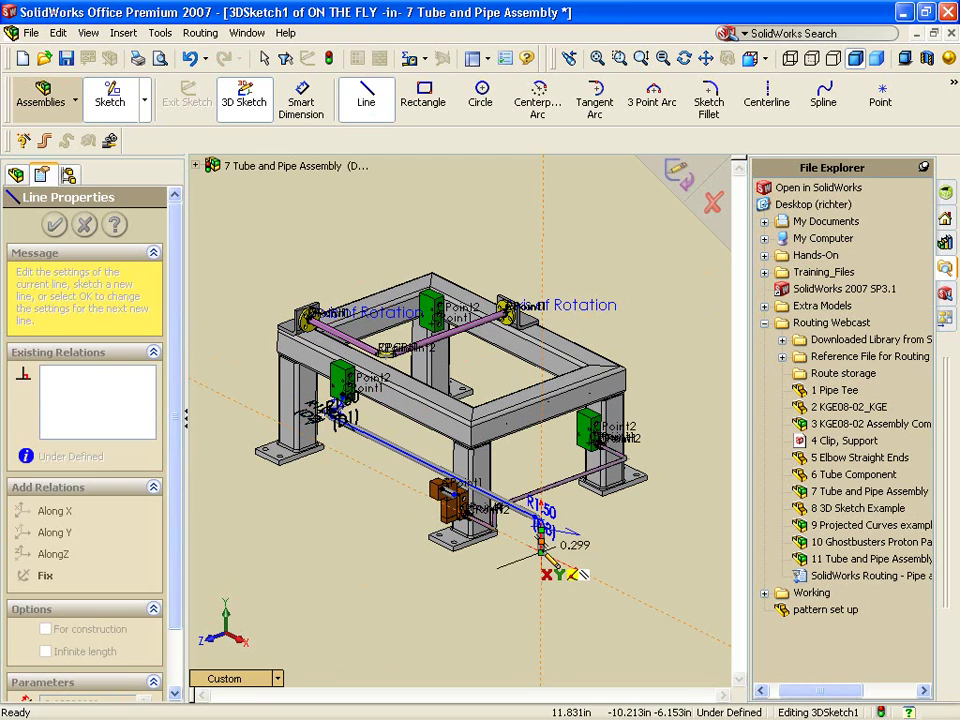
{"action": "key", "text": "Escape"}
{"action": "key", "text": "Escape"}
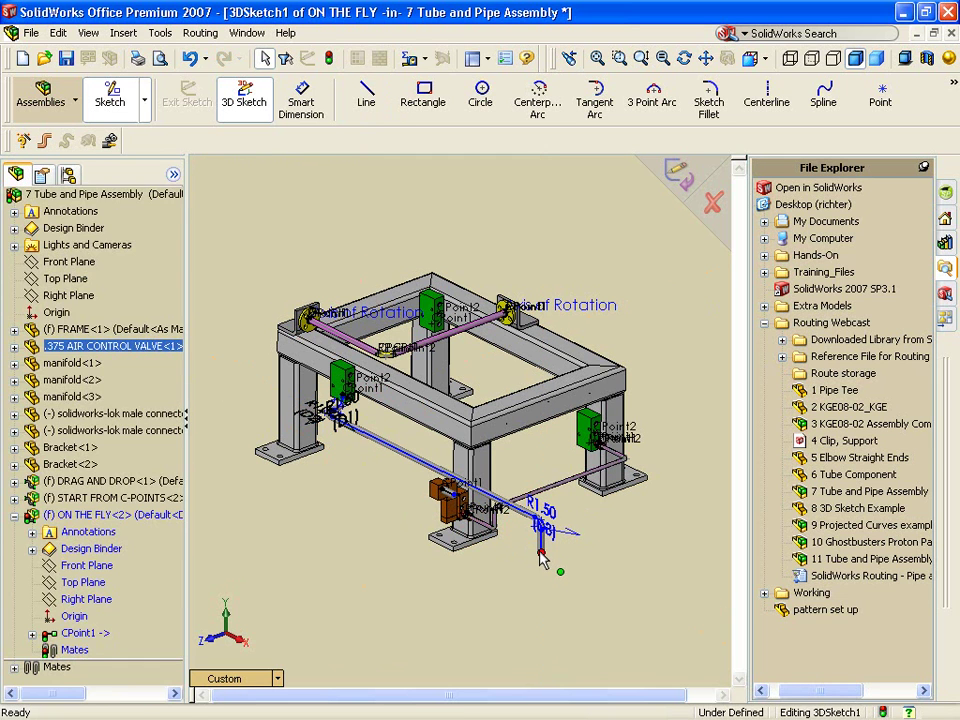
Step: Merge the route line's end point onto the valve's connection point
{"action": "left_click", "coordinate": [541, 550]}
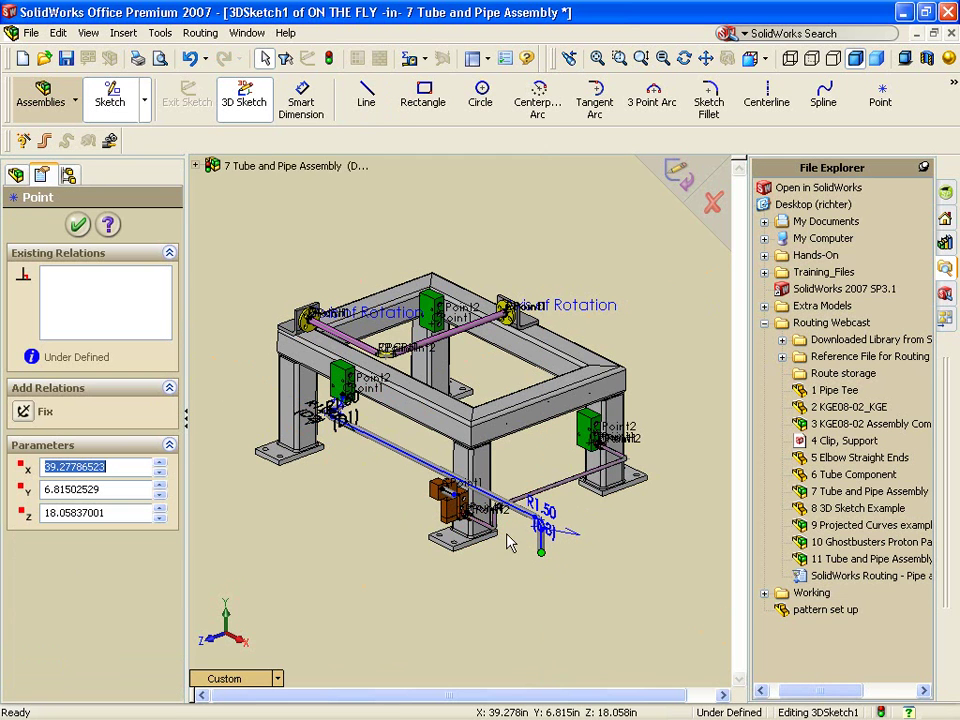
{"action": "left_click", "coordinate": [456, 494], "text": "ctrl"}
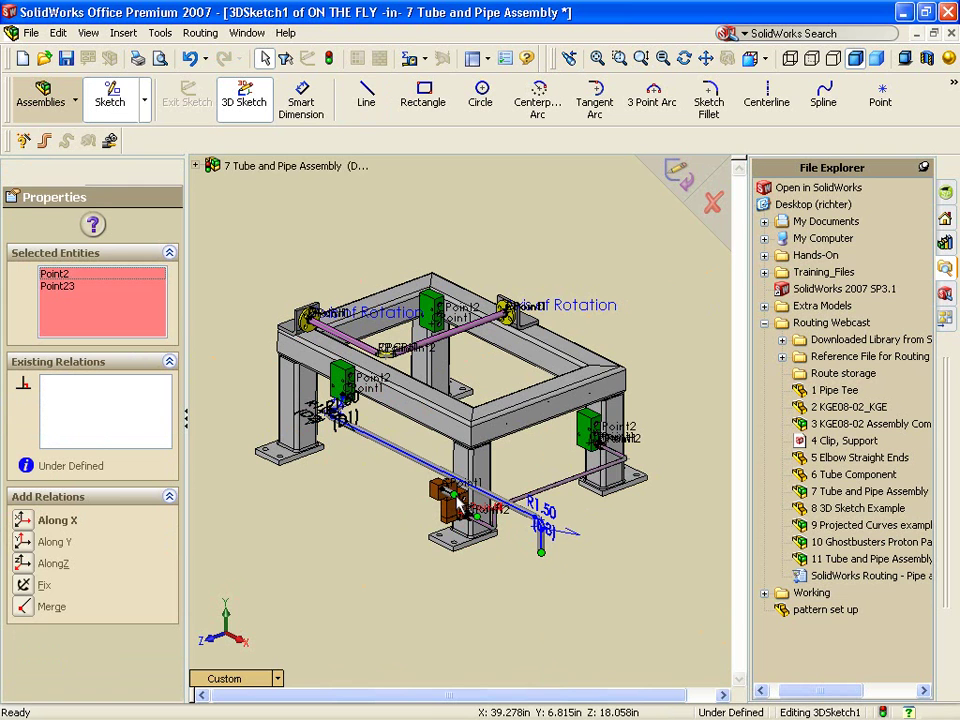
{"action": "left_click", "coordinate": [24, 607]}
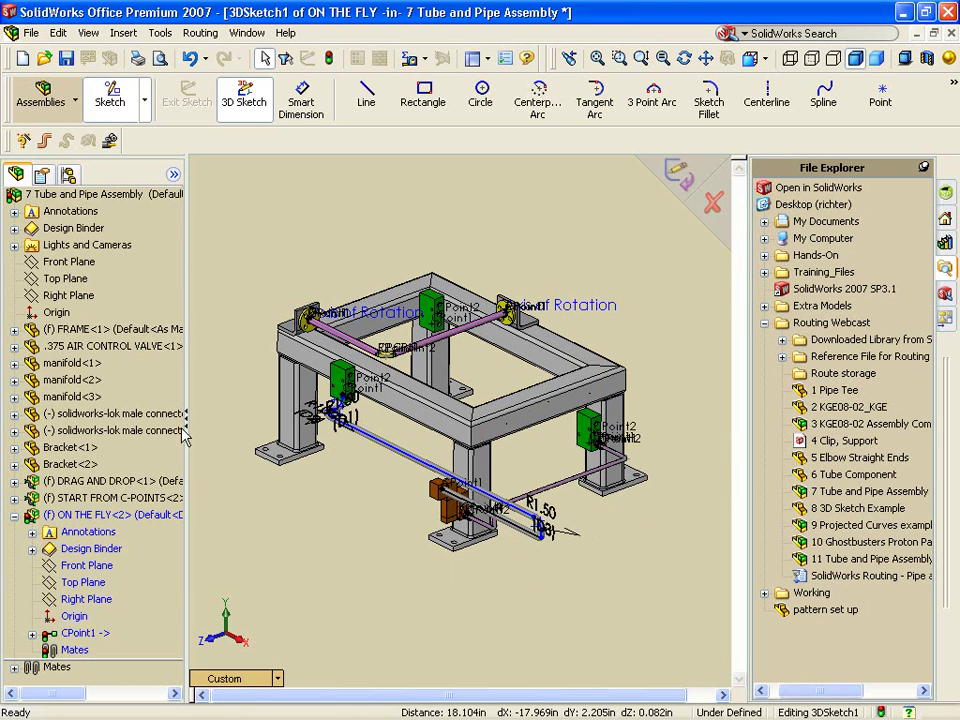
Step: Dimension the long route line to a length of 42
{"action": "left_click", "coordinate": [120, 430]}
{"action": "left_click", "coordinate": [312, 108]}
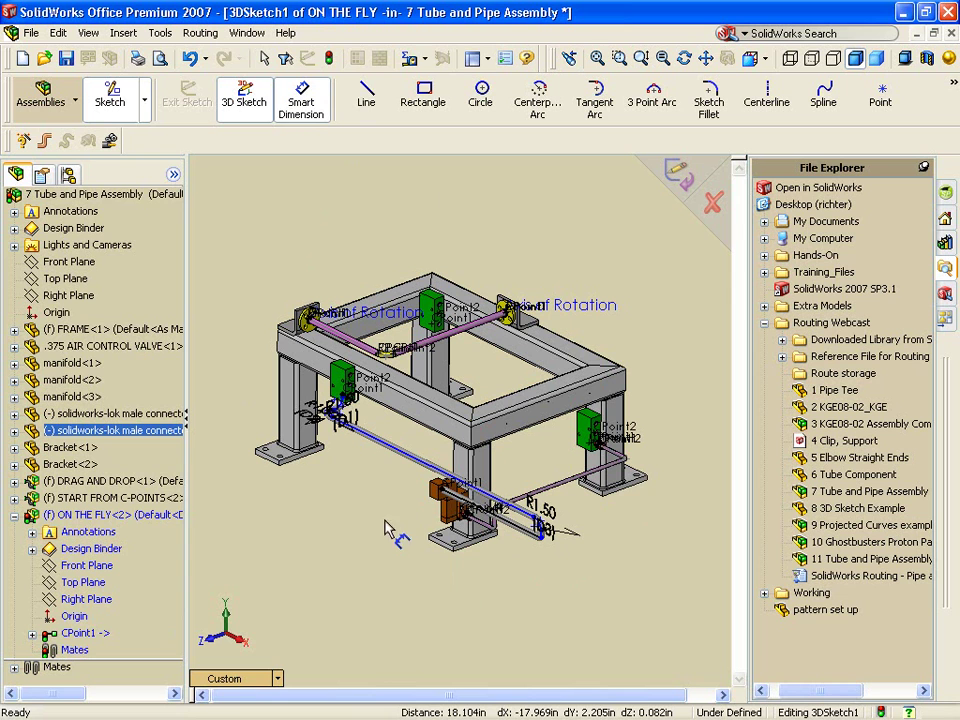
{"action": "left_click", "coordinate": [396, 458]}
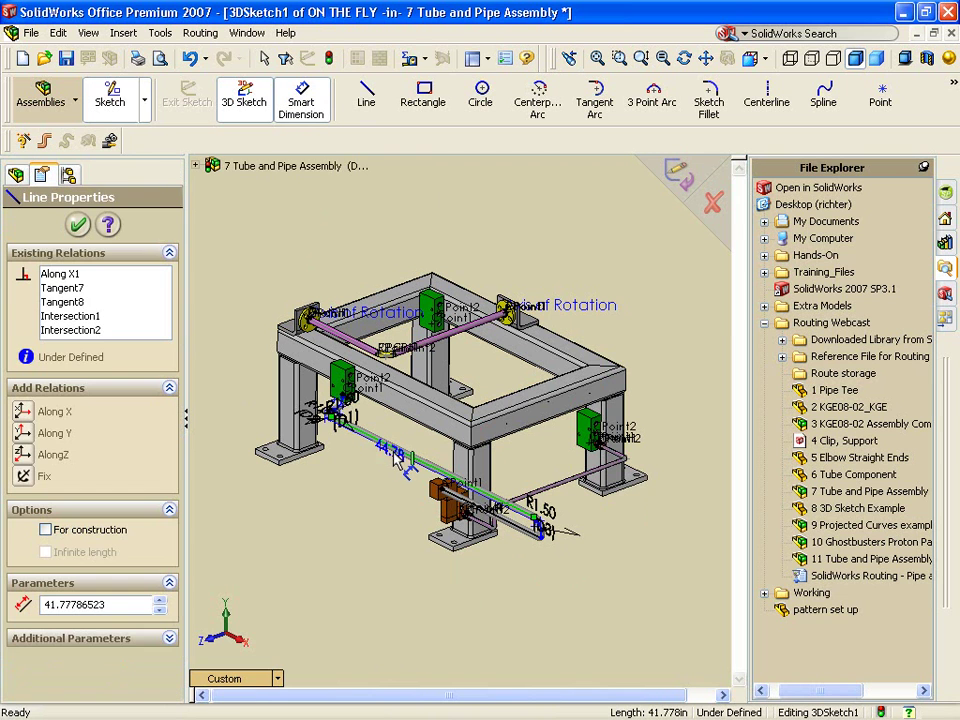
{"action": "left_click", "coordinate": [383, 511]}
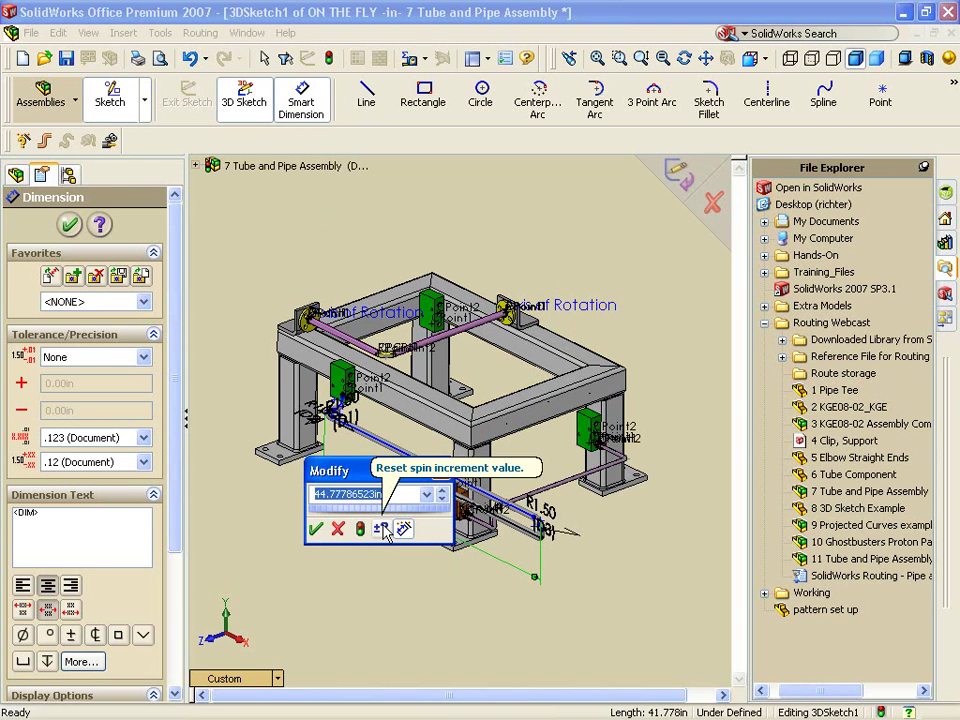
{"action": "type", "text": "42"}
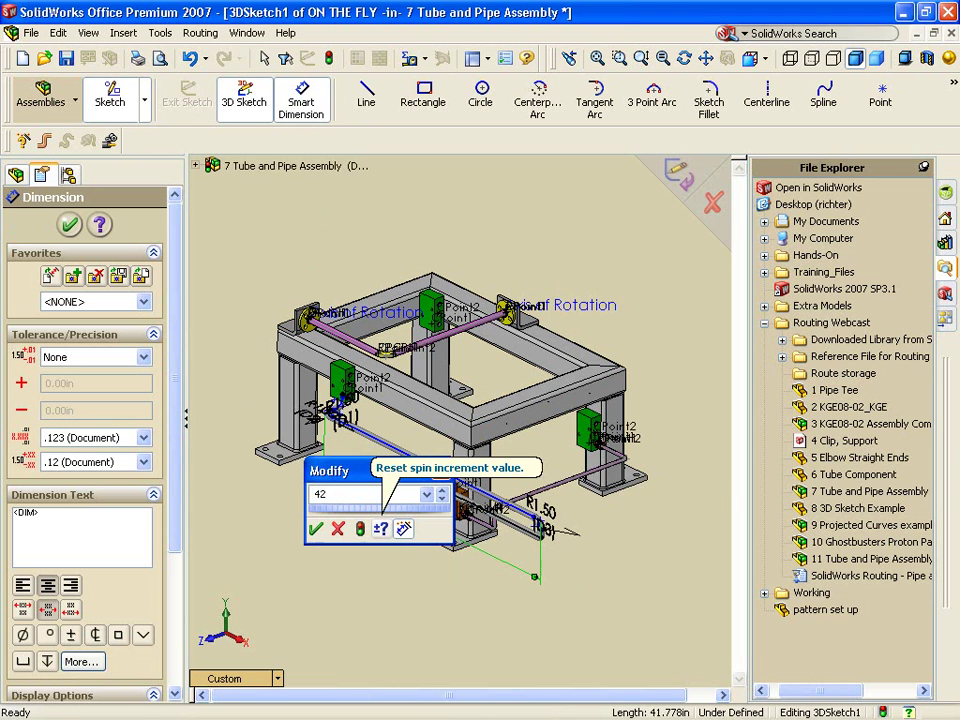
{"action": "key", "text": "Return"}
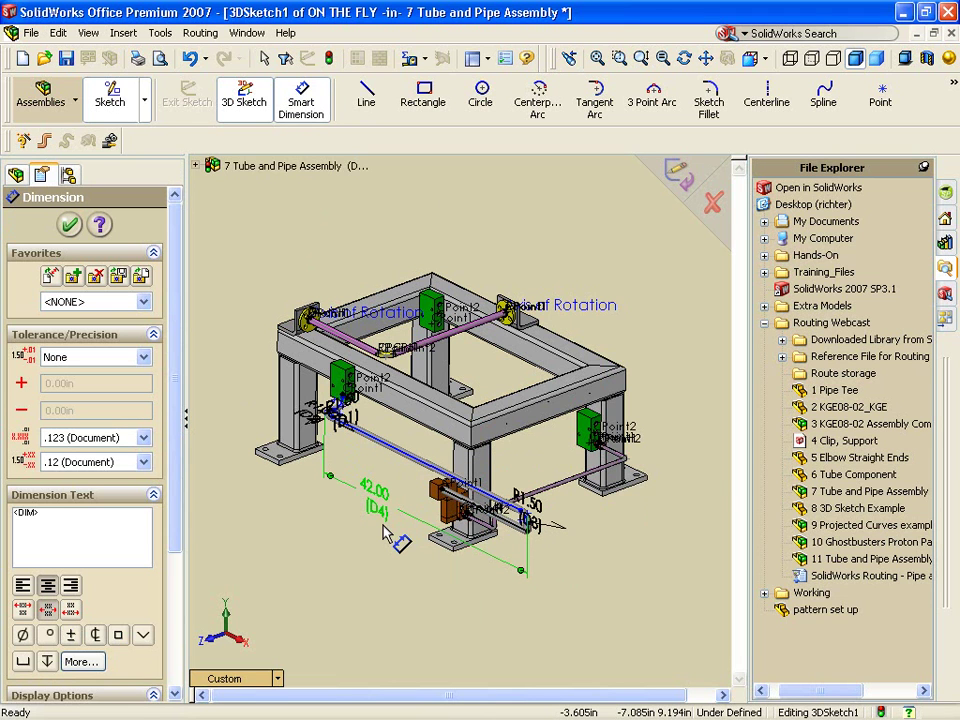
{"action": "left_click", "coordinate": [392, 583]}
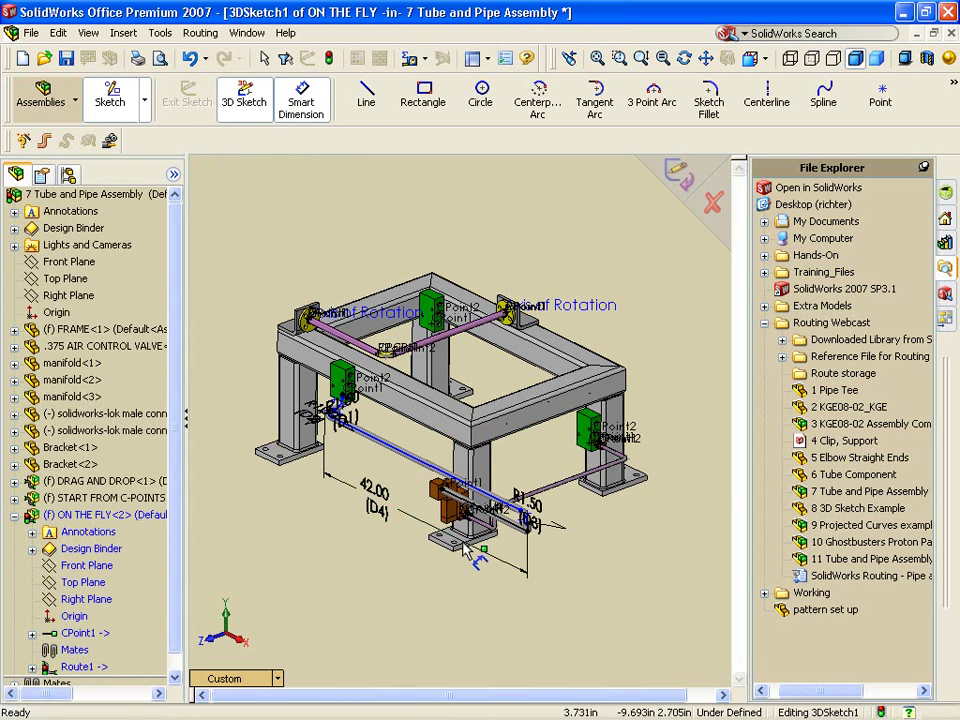
Step: Dimension the gap between the two parallel route lines as 2.5, fully defining the sketch
{"action": "left_click", "coordinate": [518, 537]}
{"action": "left_click", "coordinate": [500, 520], "text": "ctrl"}
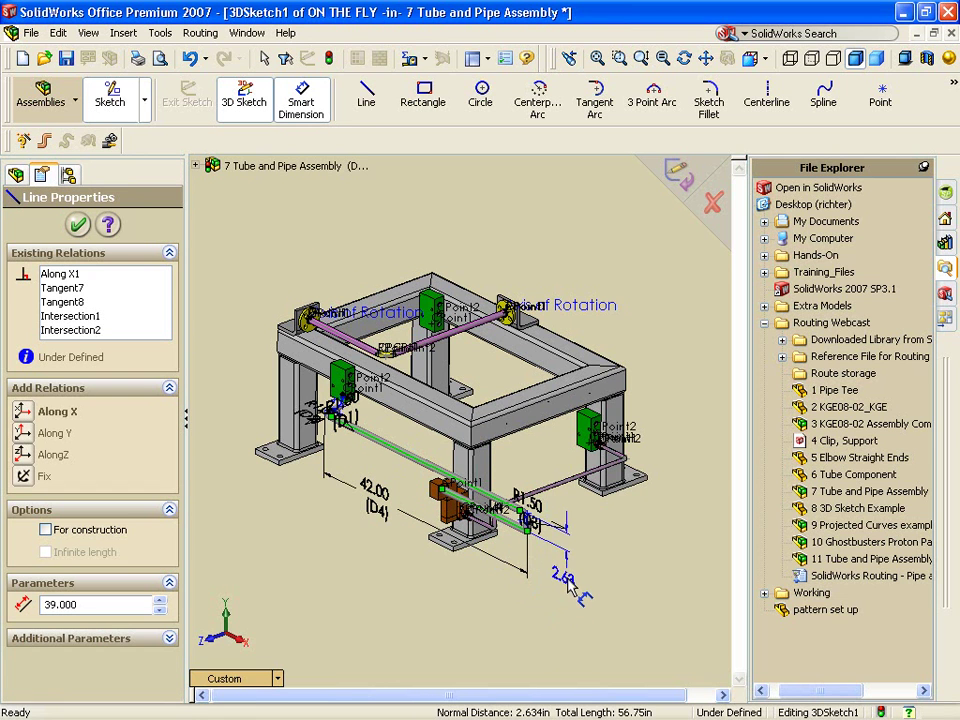
{"action": "left_click", "coordinate": [301, 101]}
{"action": "left_click", "coordinate": [567, 583]}
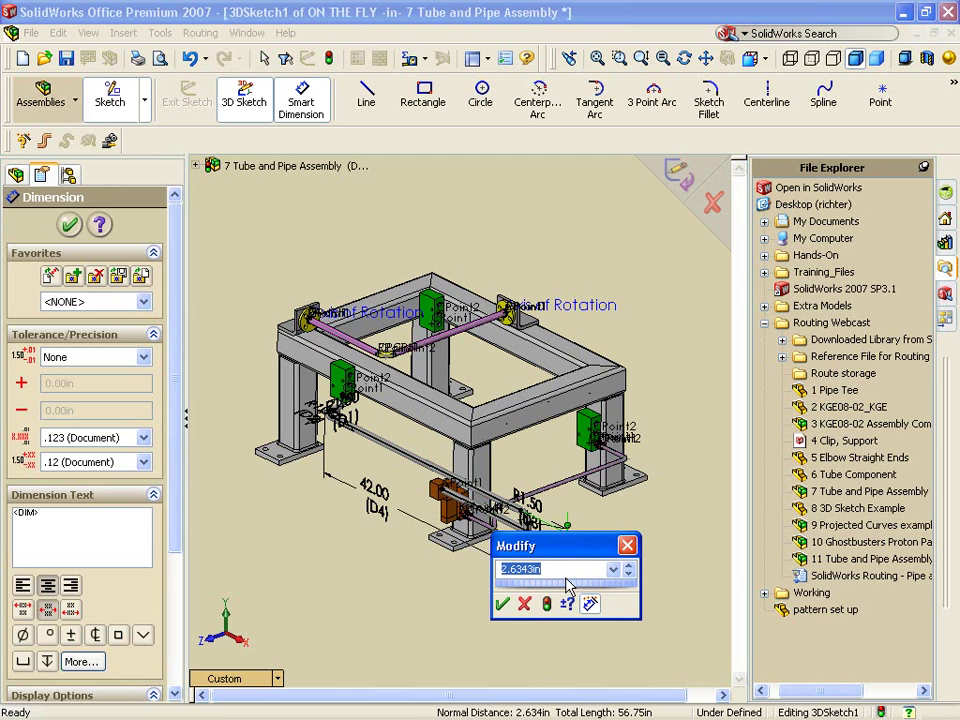
{"action": "type", "text": "2.5"}
{"action": "key", "text": "Return"}
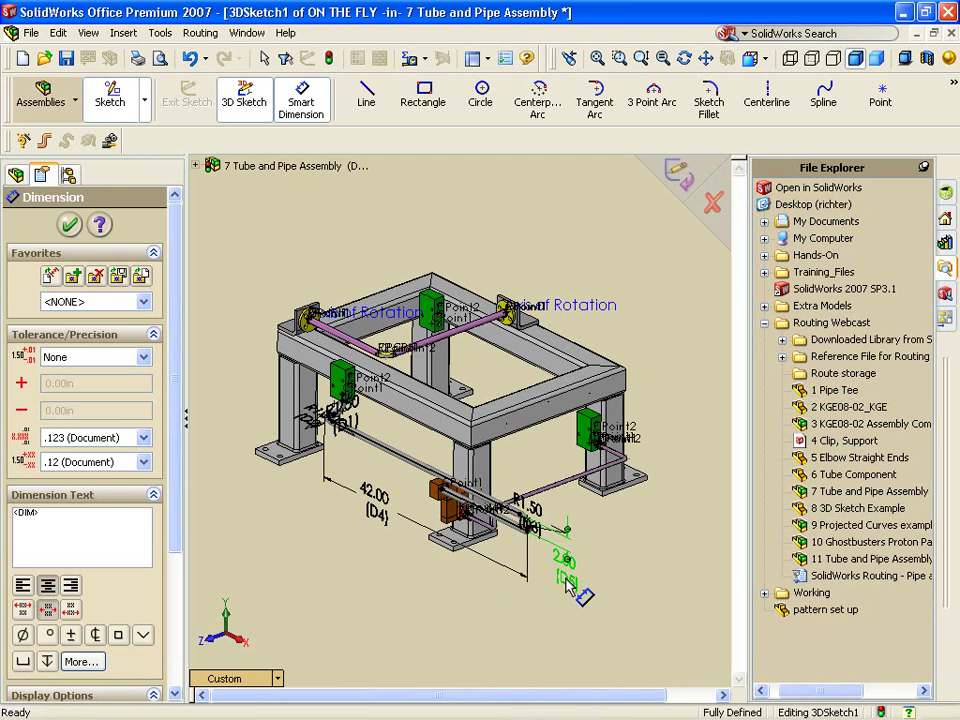
{"action": "left_click", "coordinate": [390, 612]}
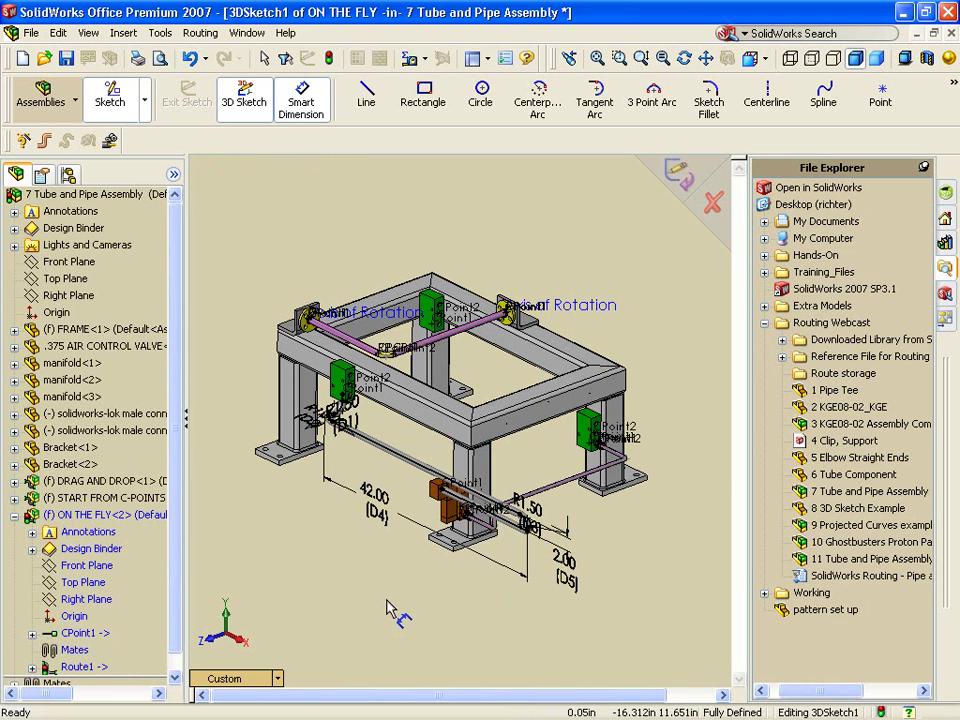
Step: Exit the route sketch, save the part as 075inSchedule40-ON THE FLY, and return to editing the assembly
{"action": "left_click", "coordinate": [680, 180]}
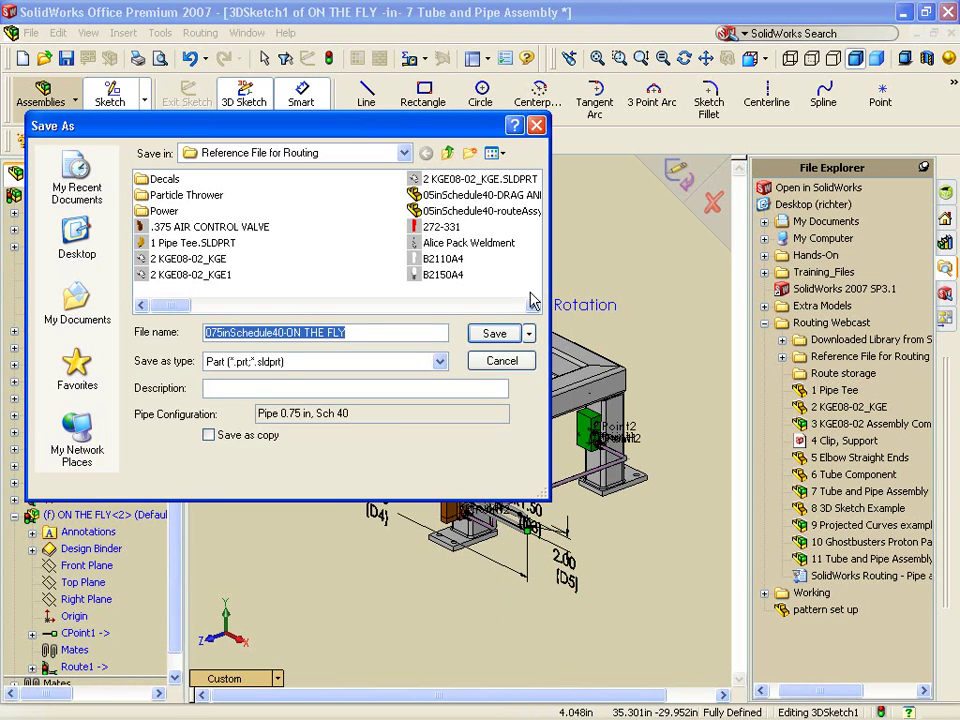
{"action": "left_click", "coordinate": [497, 333]}
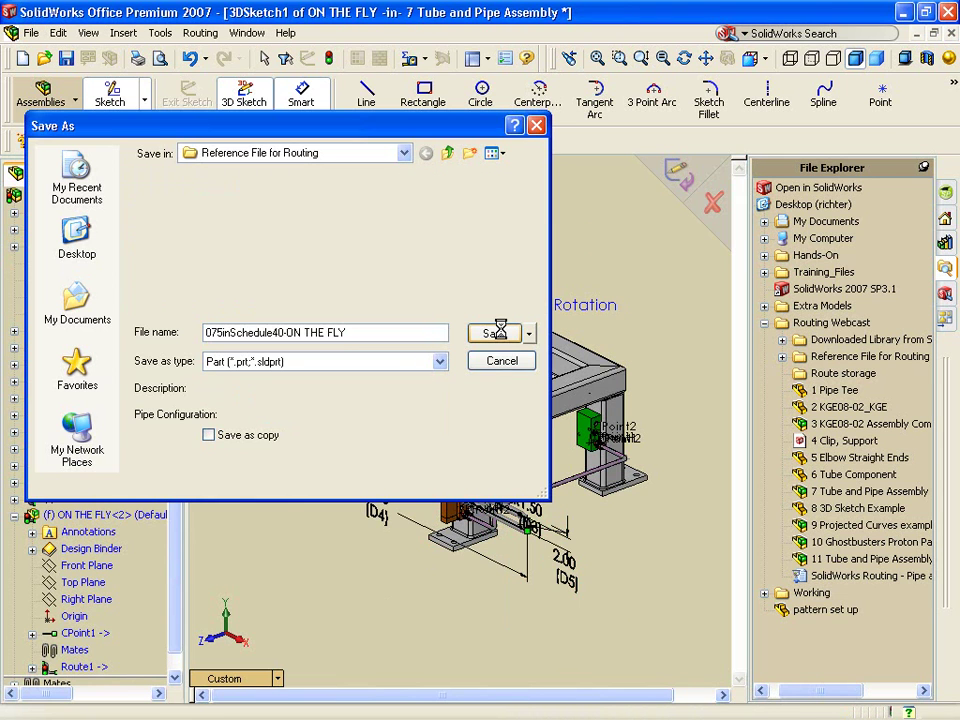
{"action": "right_click", "coordinate": [581, 247]}
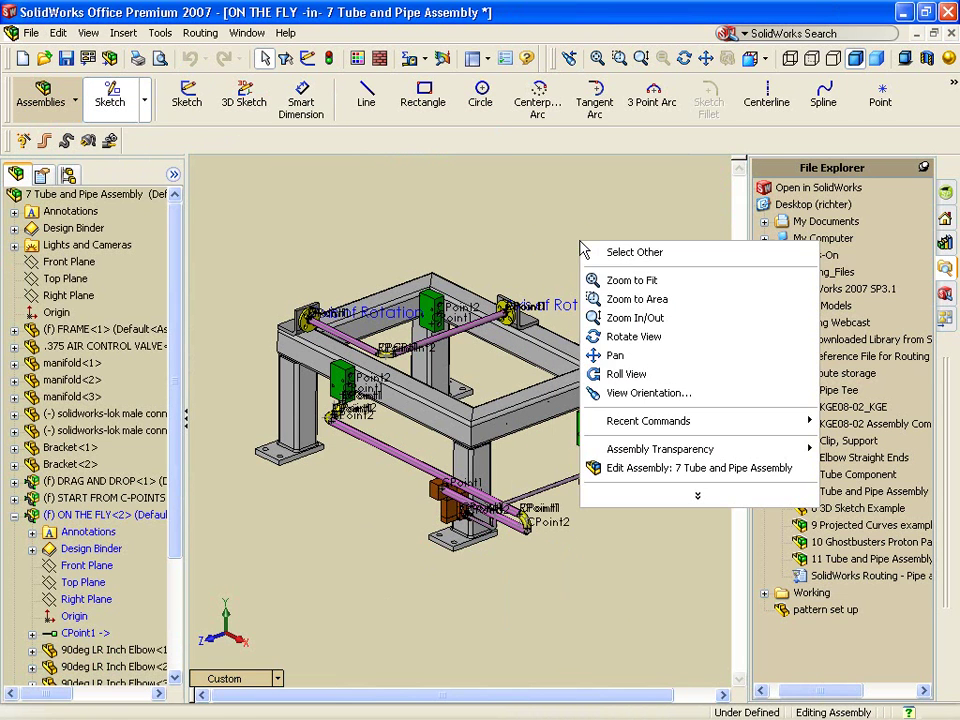
{"action": "left_click", "coordinate": [600, 467]}
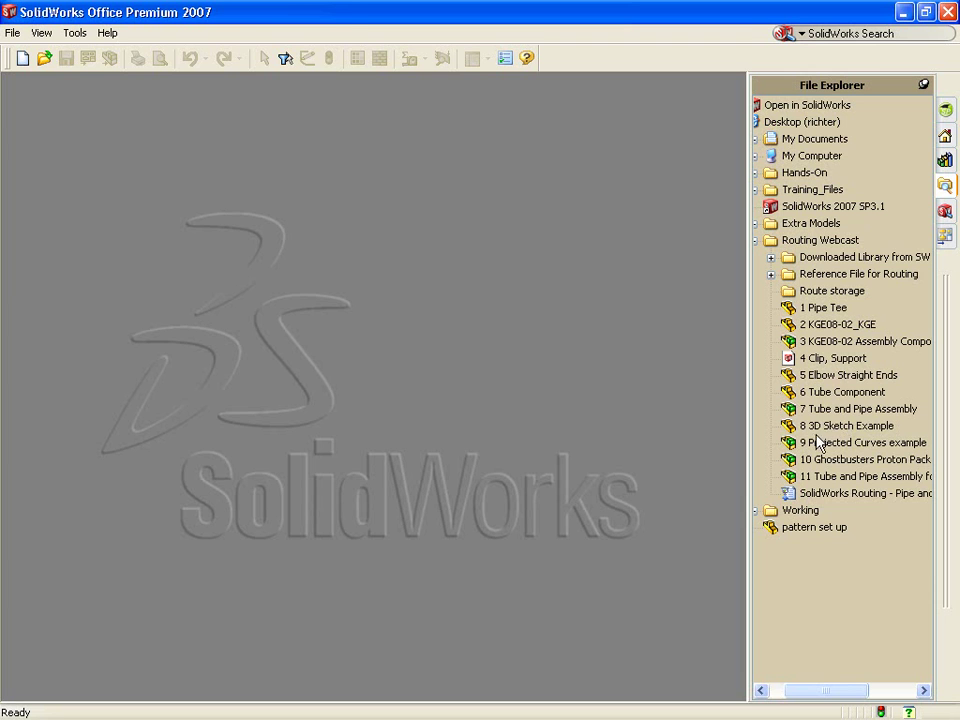
Step: Open the 8 3D Sketch Example part and start a 3D sketch with lines on the YZ plane
{"action": "left_click", "coordinate": [822, 428]}
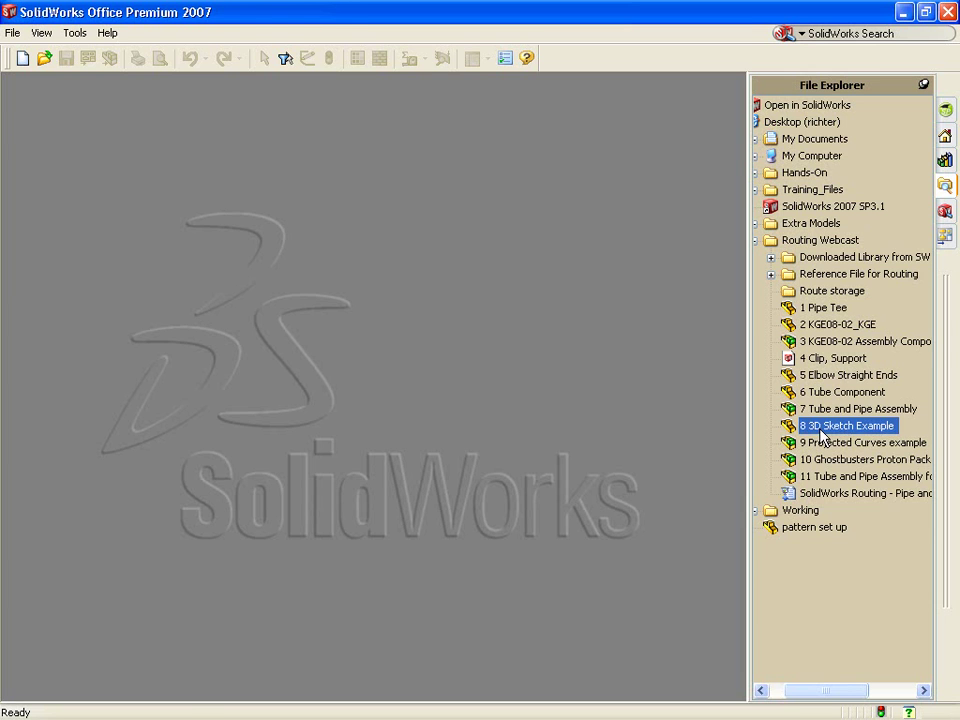
{"action": "left_click", "coordinate": [246, 97]}
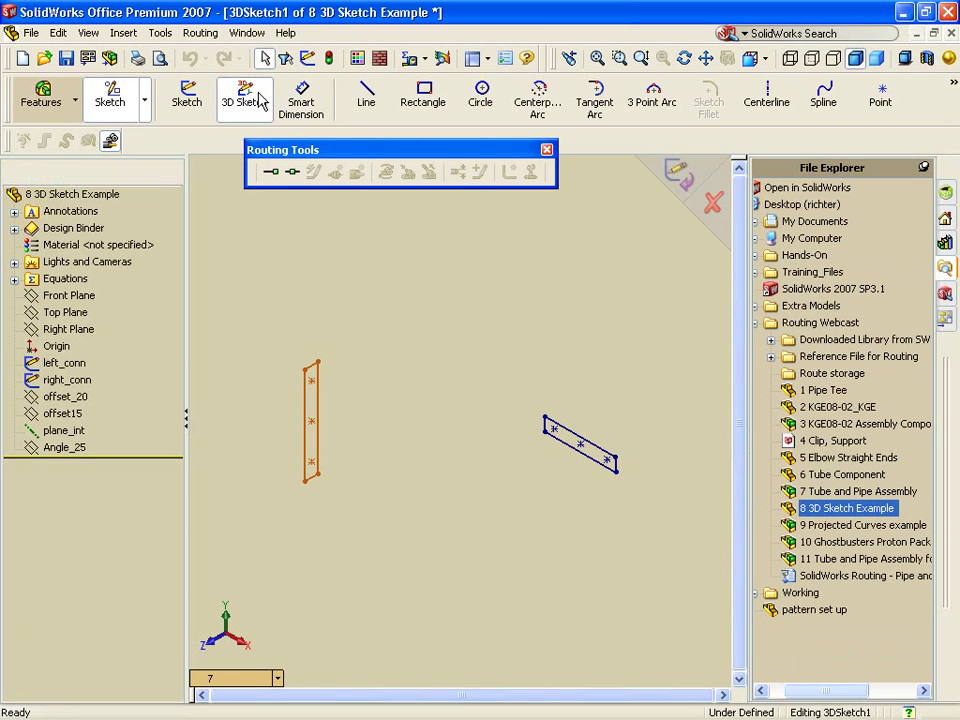
{"action": "left_click", "coordinate": [368, 100]}
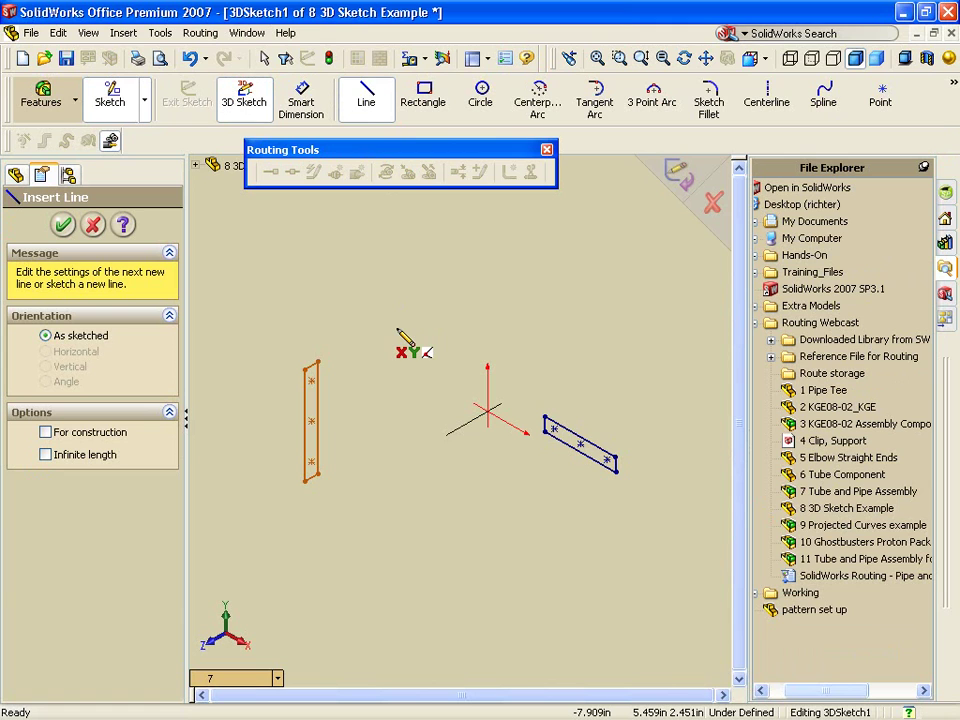
{"action": "key", "text": "Tab"}
{"action": "key", "text": "Tab"}
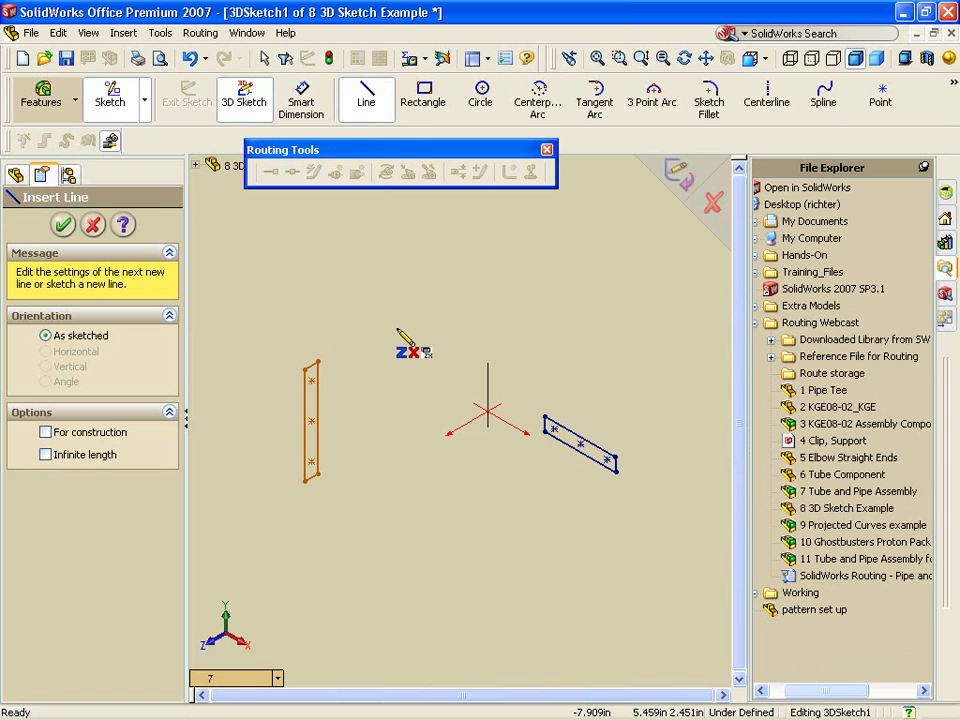
{"action": "mouse_move", "coordinate": [401, 336]}
{"action": "middle_mouse_down"}
{"action": "mouse_move", "coordinate": [443, 461]}
{"action": "mouse_move", "coordinate": [435, 459]}
{"action": "mouse_move", "coordinate": [497, 208]}
{"action": "mouse_move", "coordinate": [343, 367]}
{"action": "mouse_move", "coordinate": [326, 437]}
{"action": "mouse_move", "coordinate": [347, 435]}
{"action": "middle_mouse_up"}
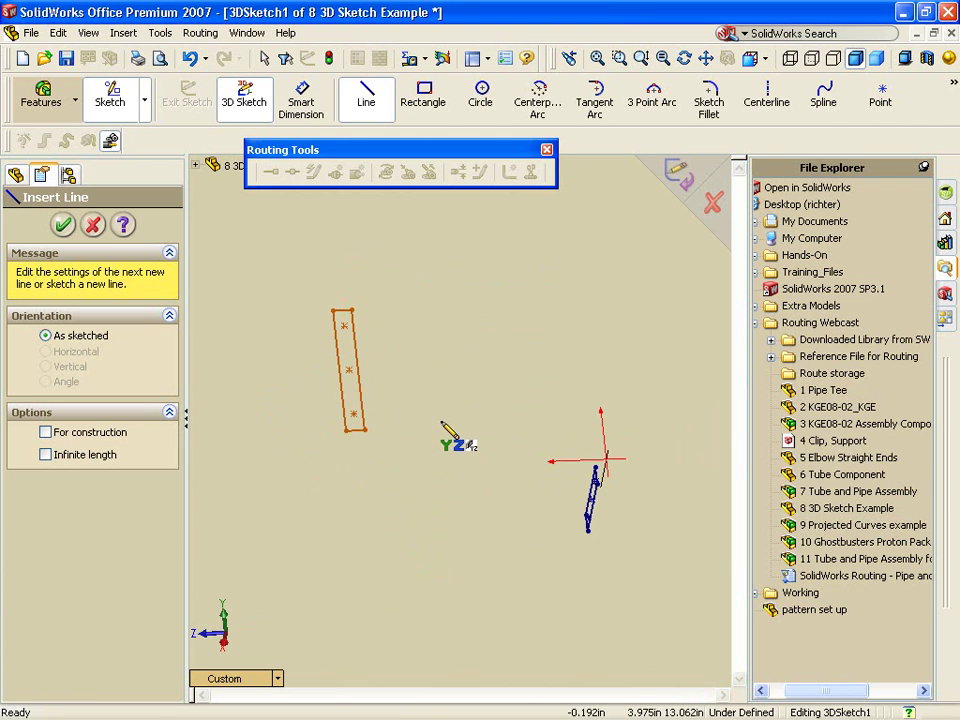
Step: Check the sketch in Four View, then merge back to a single isometric view
{"action": "left_click", "coordinate": [278, 679]}
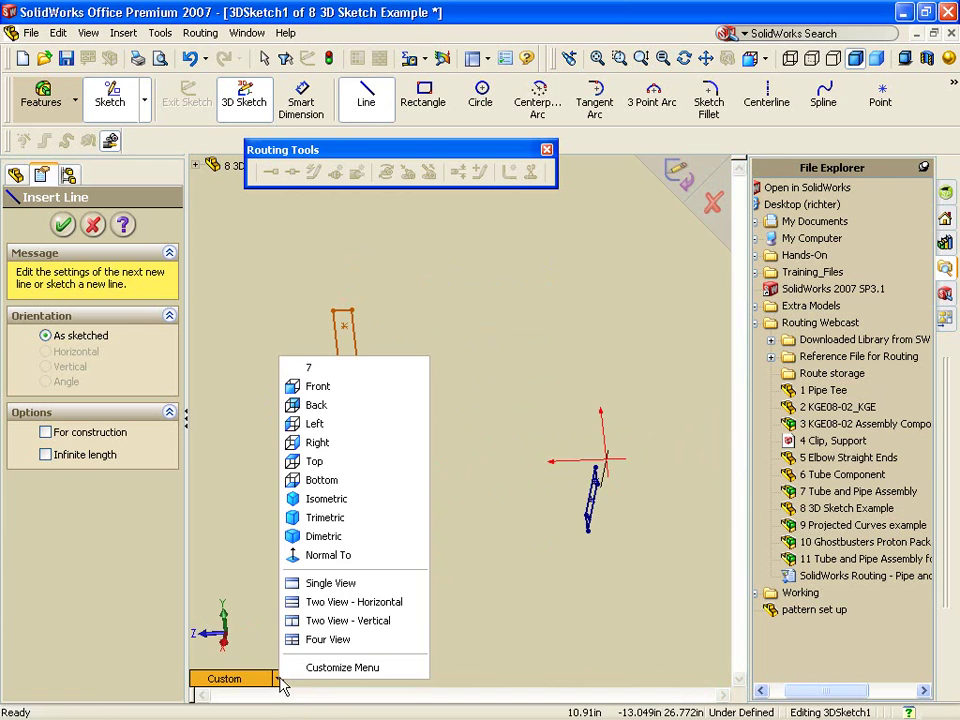
{"action": "left_click", "coordinate": [327, 640]}
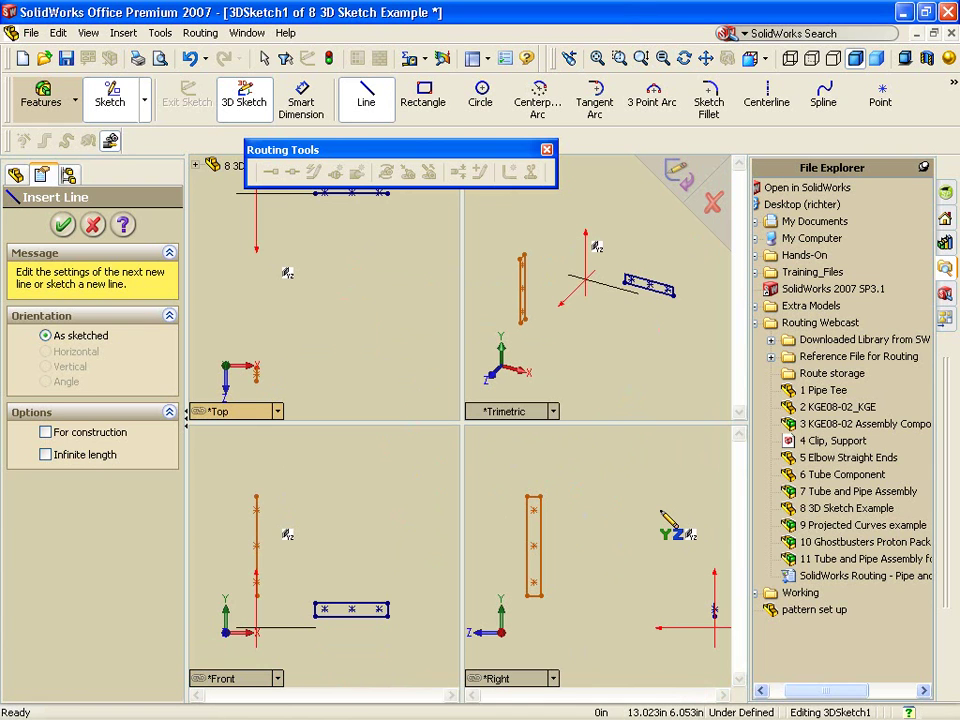
{"action": "key", "text": "Escape"}
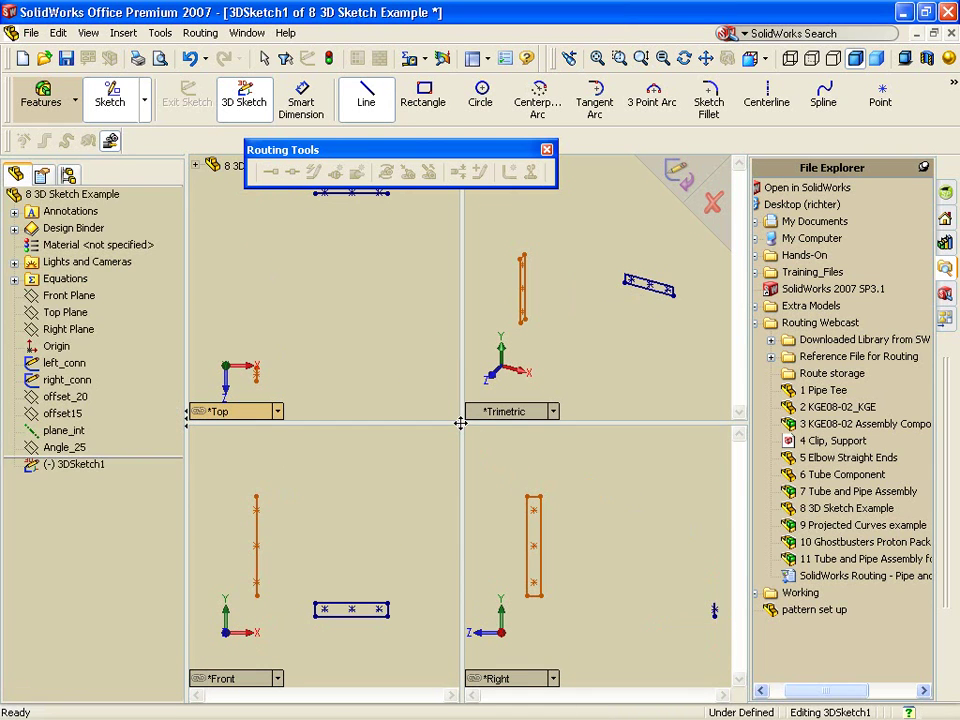
{"action": "double_click", "coordinate": [460, 423]}
{"action": "key", "text": "space"}
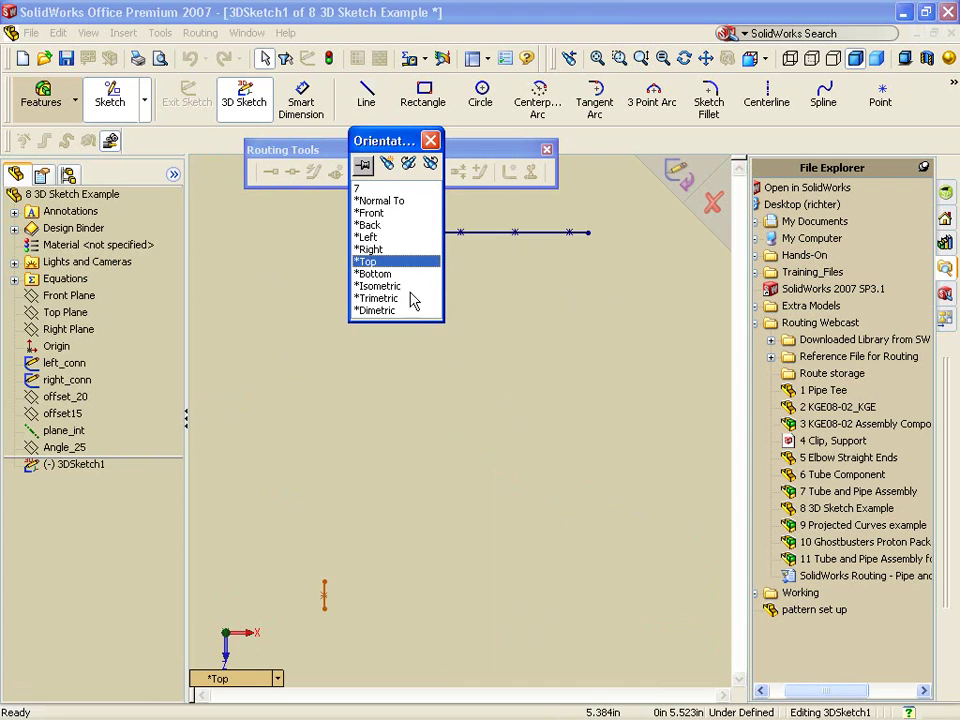
{"action": "double_click", "coordinate": [378, 286]}
Step: Draw lines from the orange rectangle's top end along X, along Z, then straight down
{"action": "left_click", "coordinate": [366, 95]}
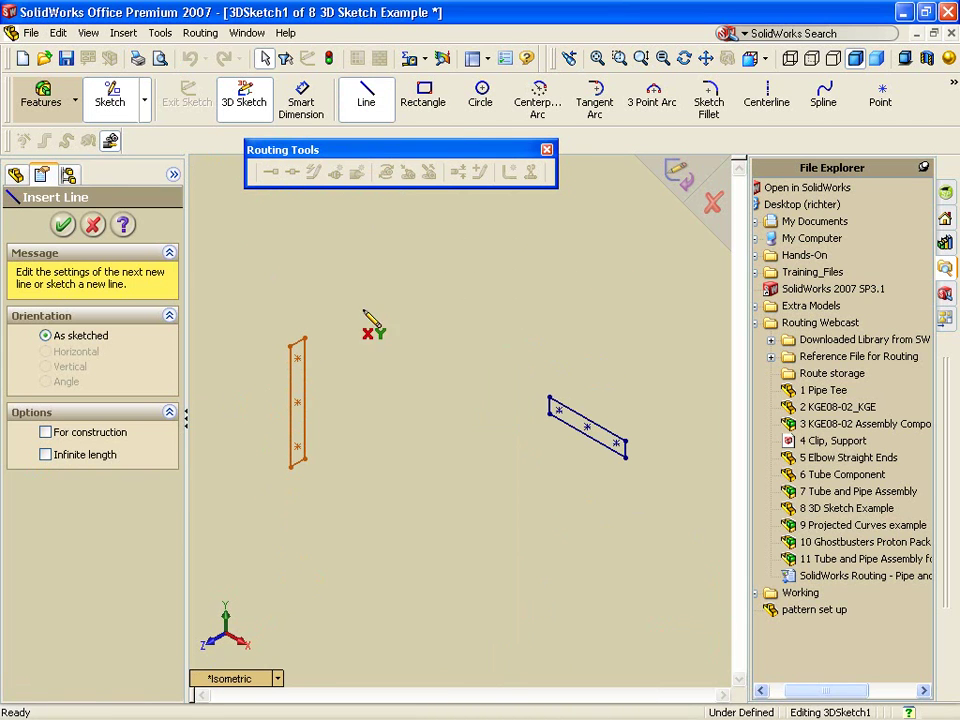
{"action": "left_click", "coordinate": [297, 356]}
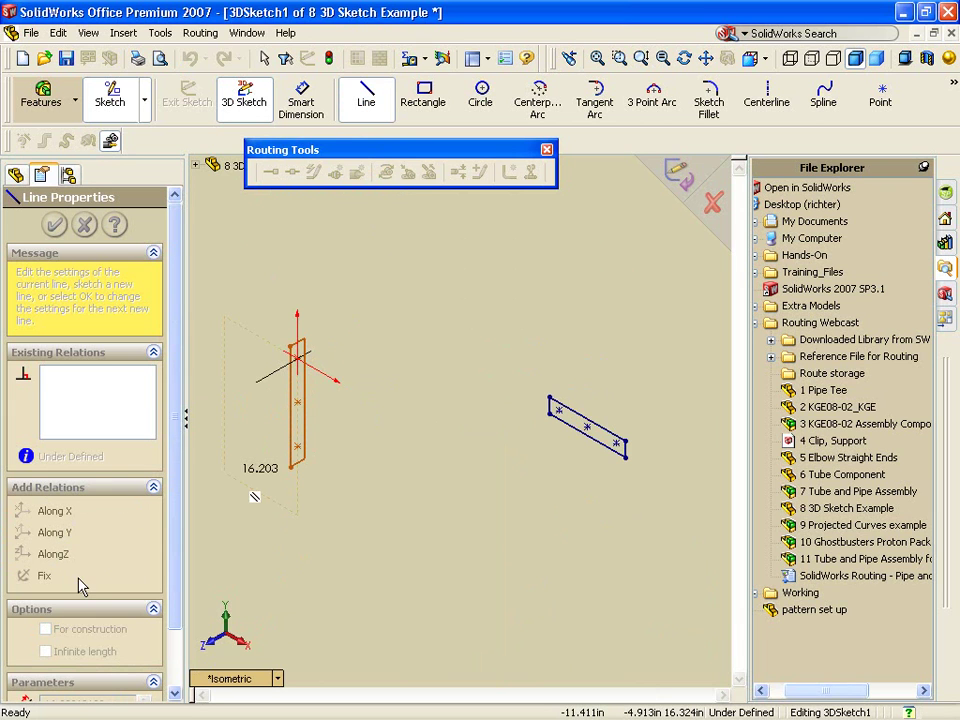
{"action": "left_click", "coordinate": [389, 411]}
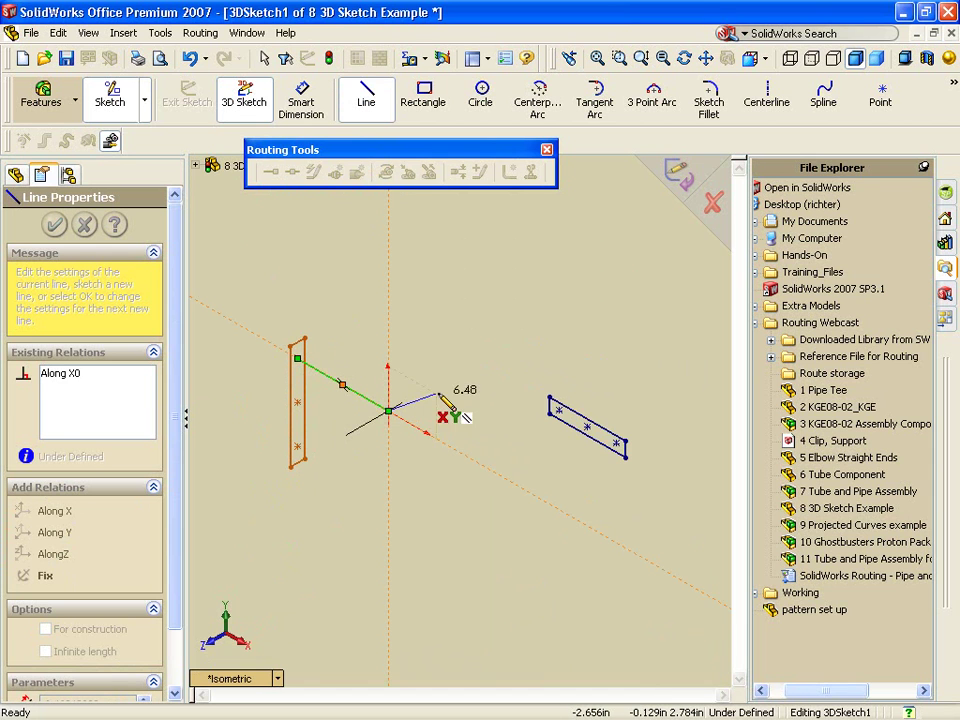
{"action": "left_click", "coordinate": [447, 378]}
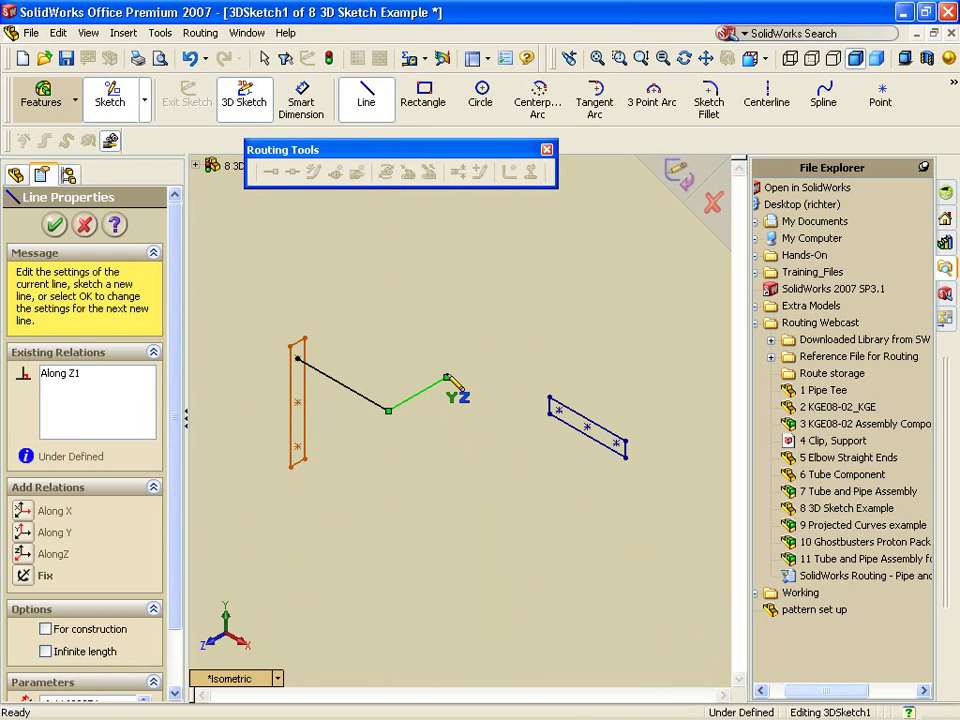
{"action": "left_click", "coordinate": [447, 450]}
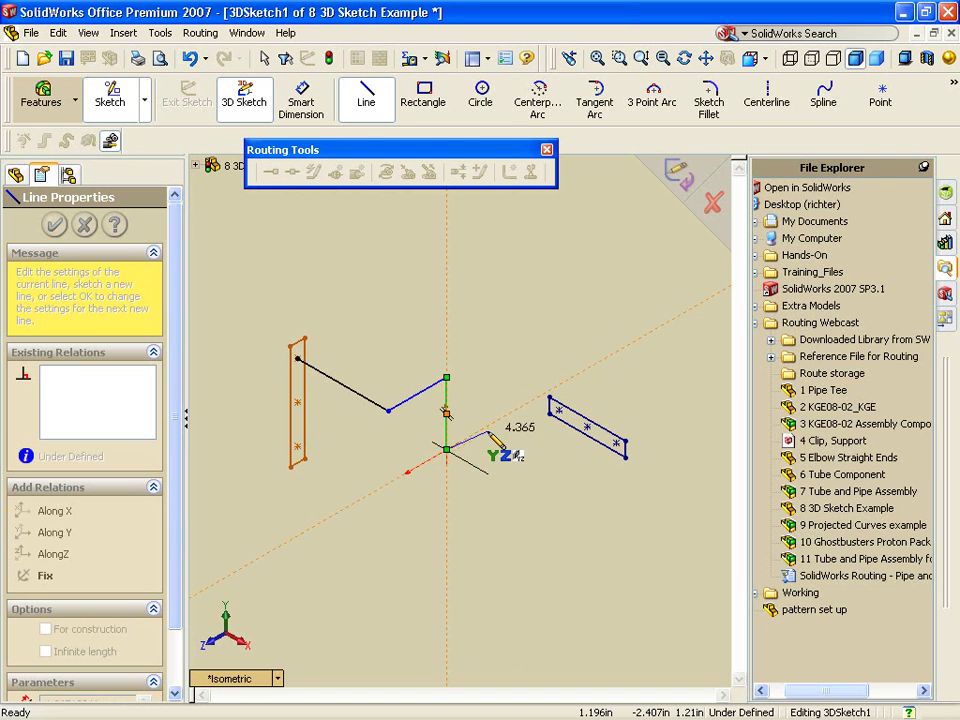
Step: Add a line on the Angle_25 plane and a final YZ line ending near the blue rectangle
{"action": "left_click", "coordinate": [199, 168]}
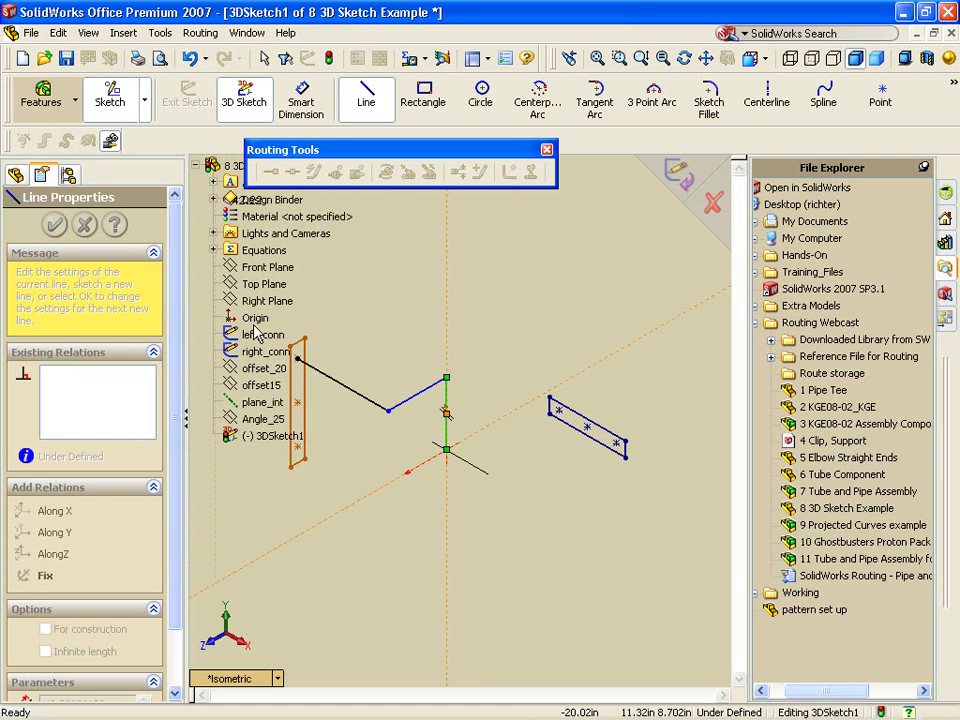
{"action": "left_click", "coordinate": [263, 419]}
{"action": "left_click", "coordinate": [446, 449]}
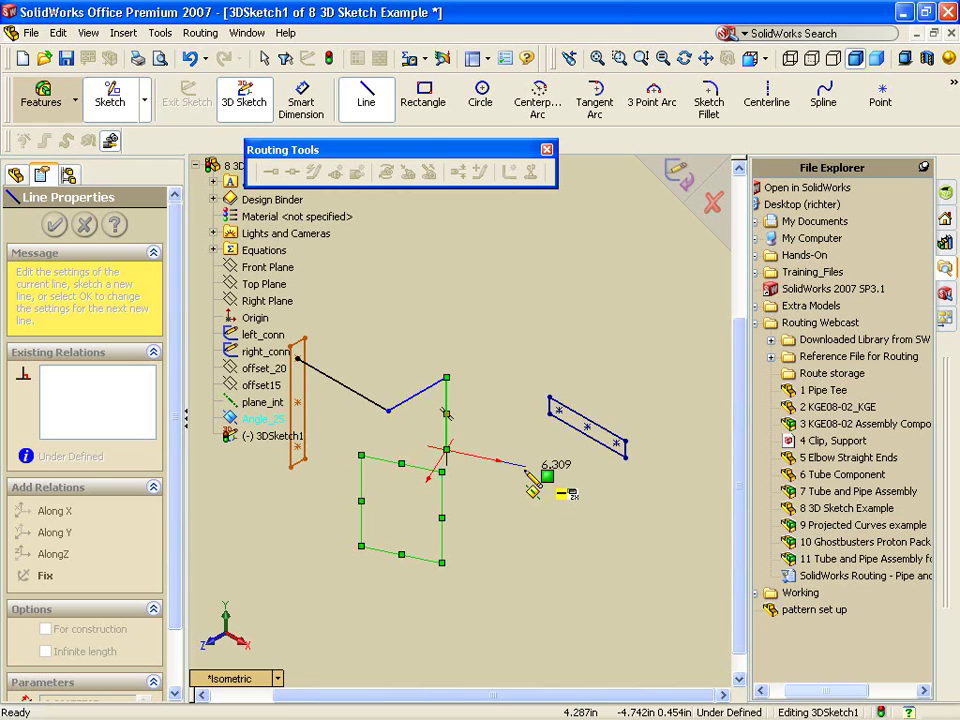
{"action": "left_click", "coordinate": [526, 467]}
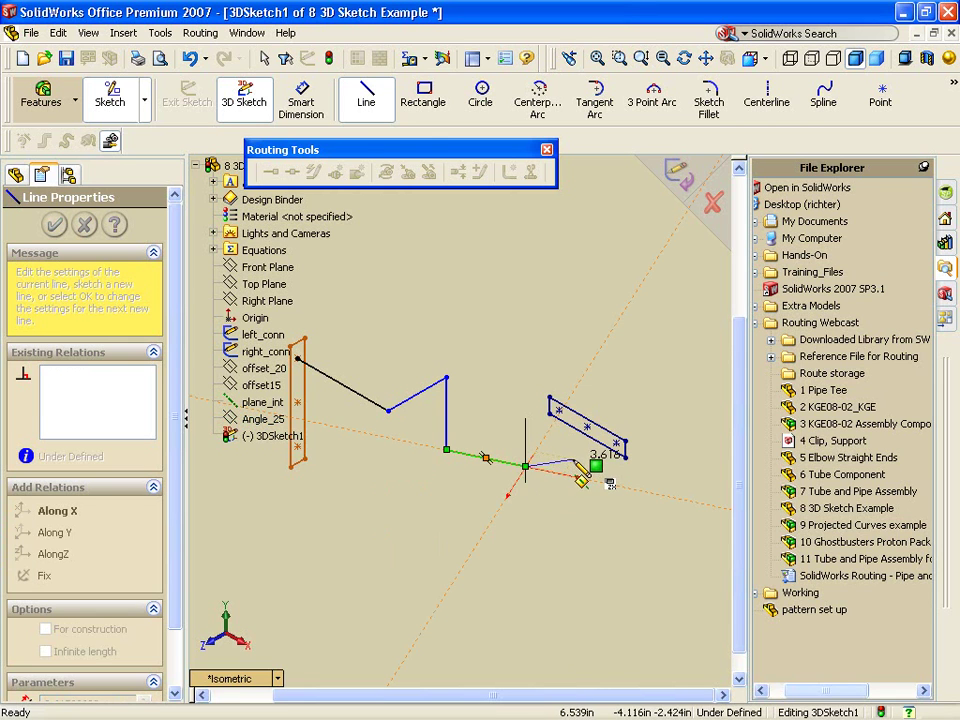
{"action": "left_click", "coordinate": [280, 272]}
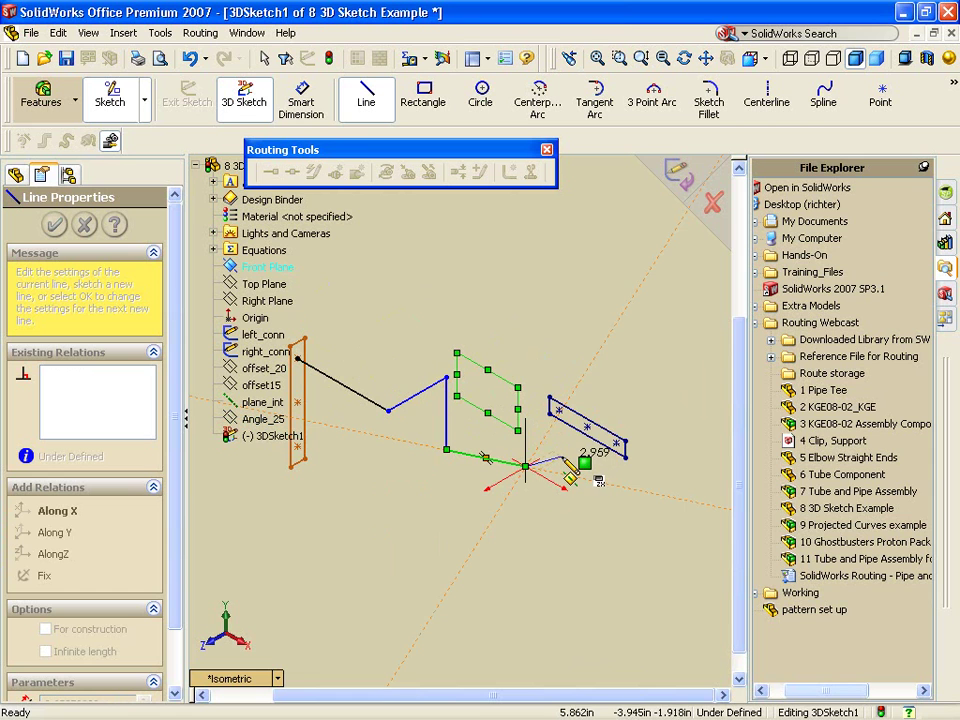
{"action": "key", "text": "Tab"}
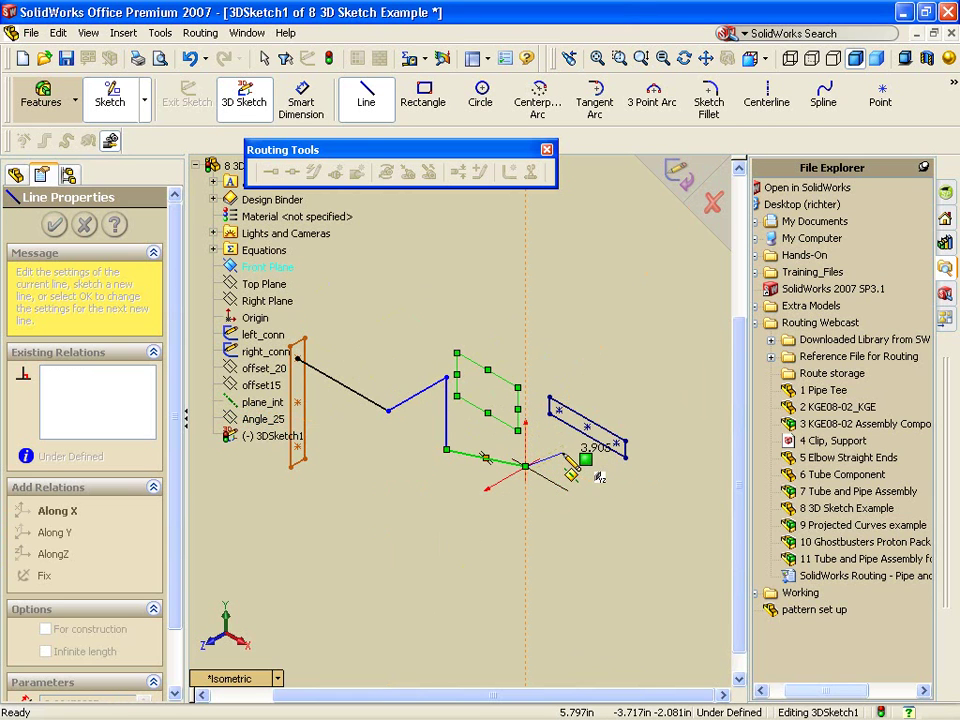
{"action": "left_click", "coordinate": [563, 448]}
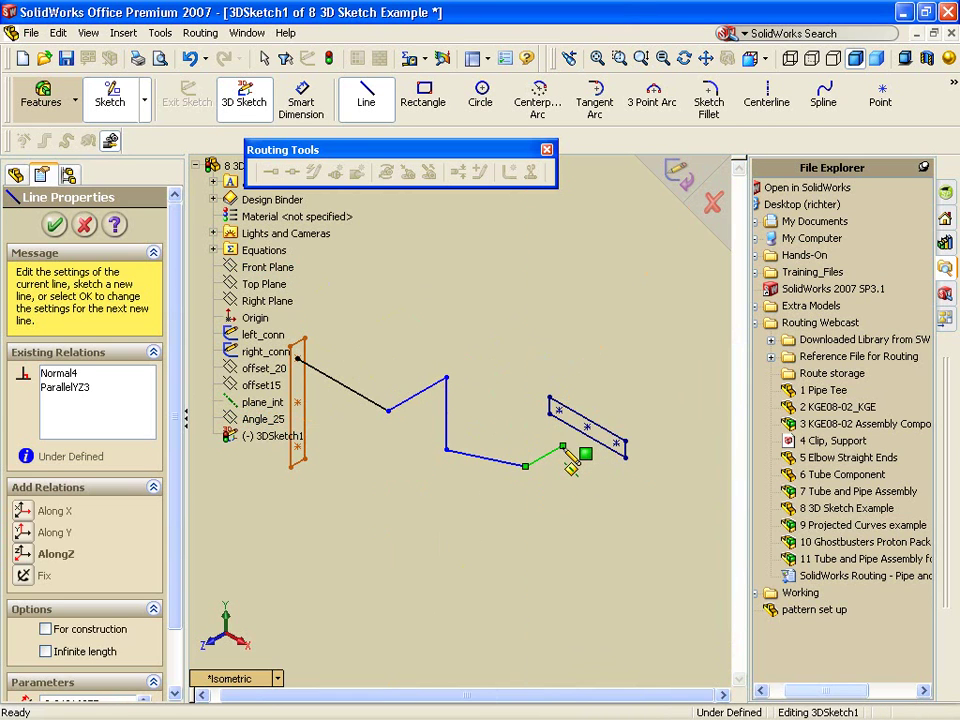
{"action": "key", "text": "Escape"}
{"action": "key", "text": "Escape"}
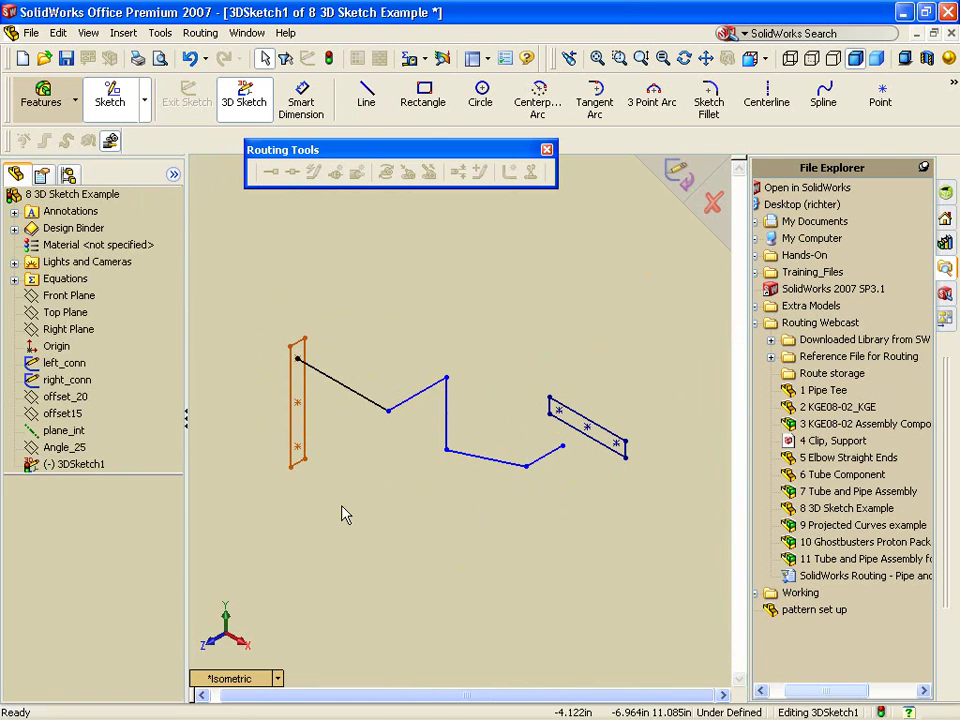
Step: Add a sketch plane offset 4.200in above Top Plane, then open the 9 Projected Curves example
{"action": "left_click", "coordinate": [77, 314]}
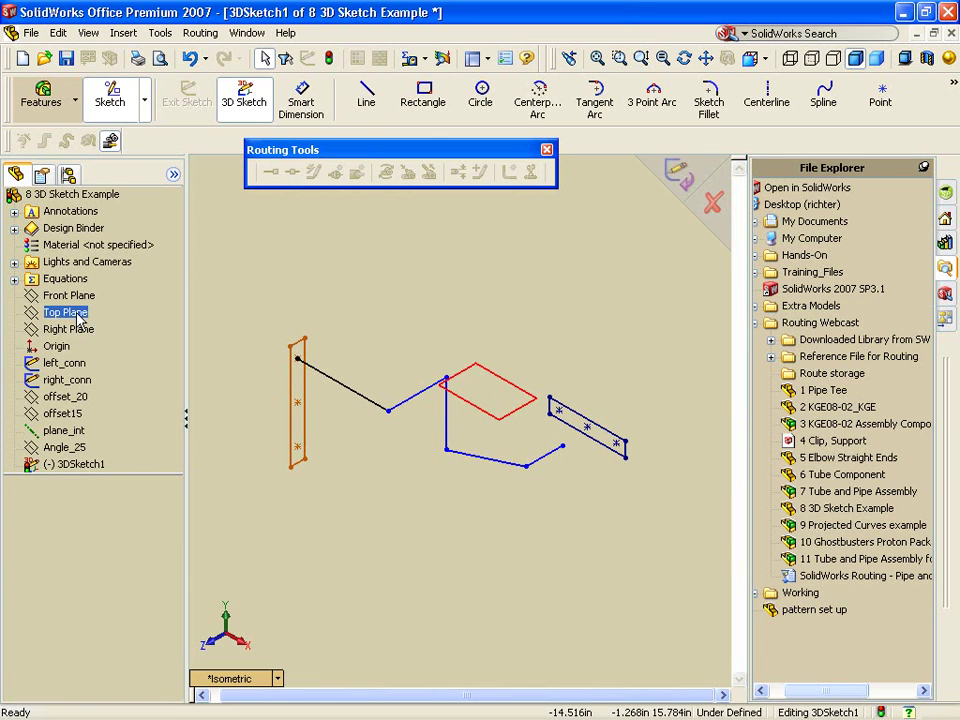
{"action": "left_click", "coordinate": [77, 314]}
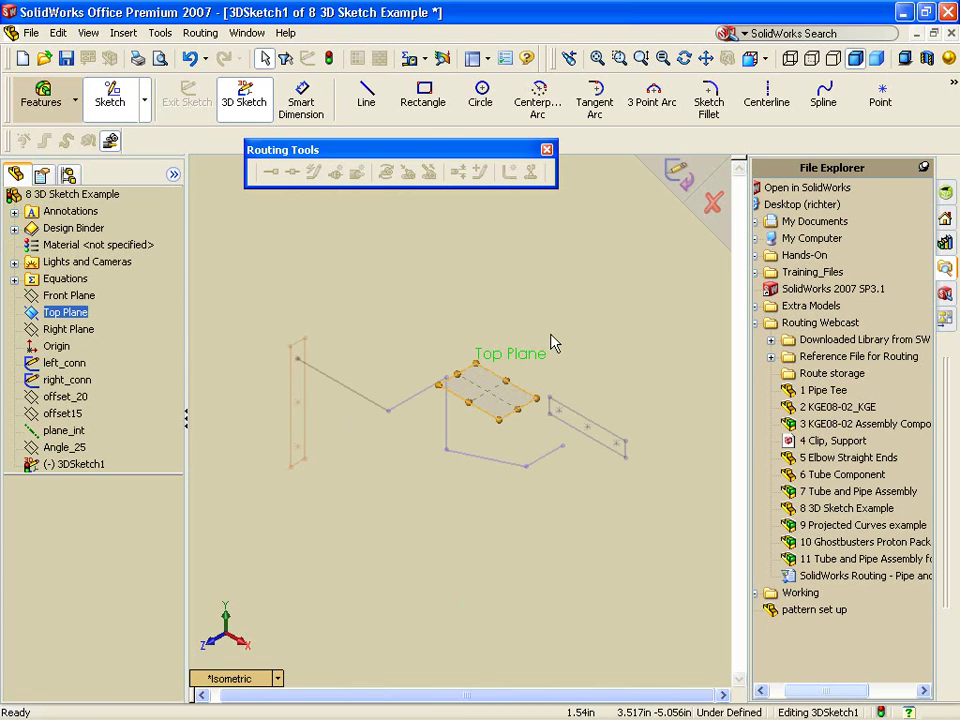
{"action": "key", "text": "Escape"}
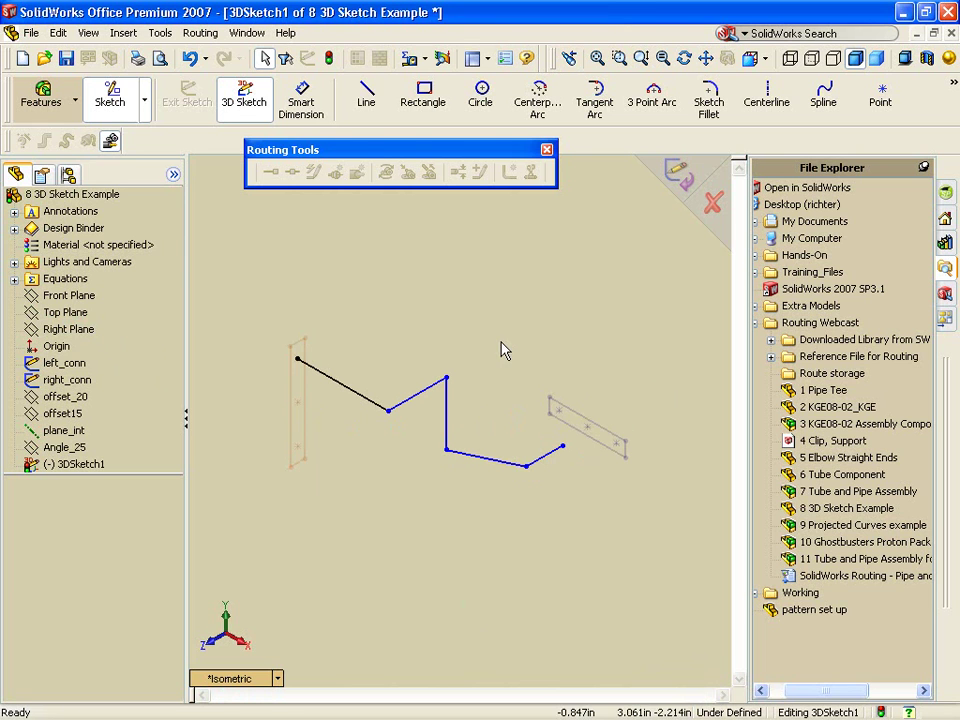
{"action": "left_click", "coordinate": [162, 34]}
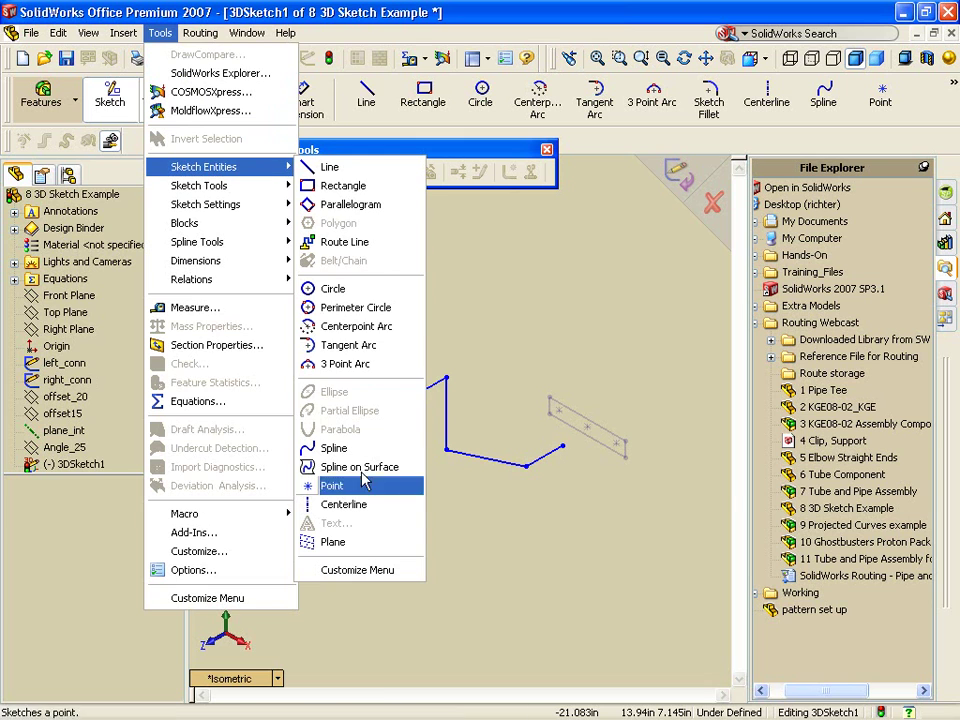
{"action": "left_click", "coordinate": [356, 543]}
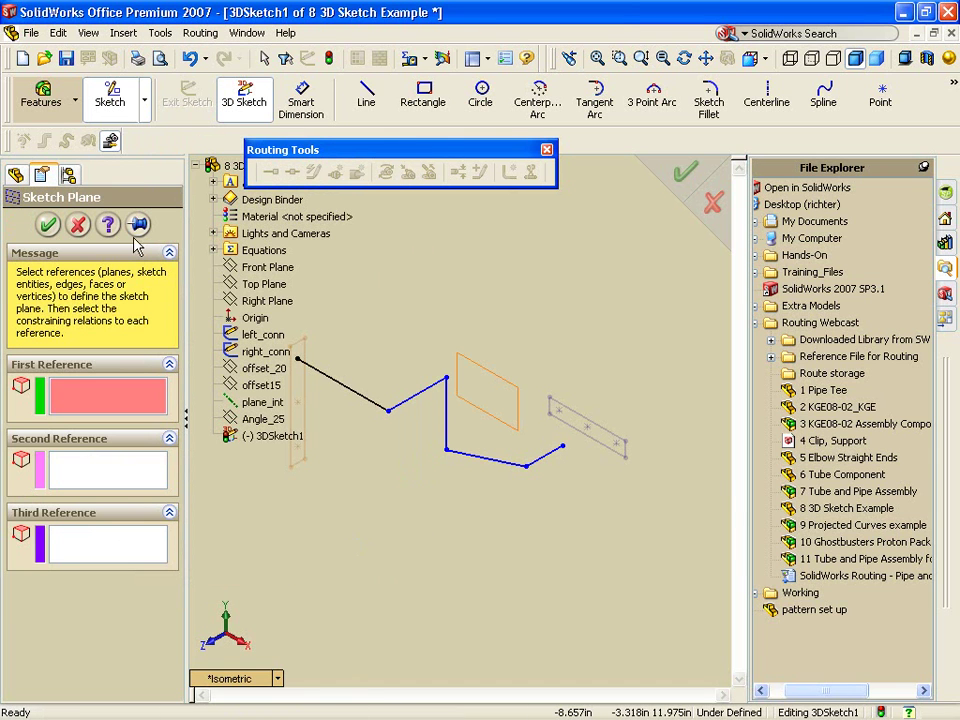
{"action": "left_click", "coordinate": [253, 290]}
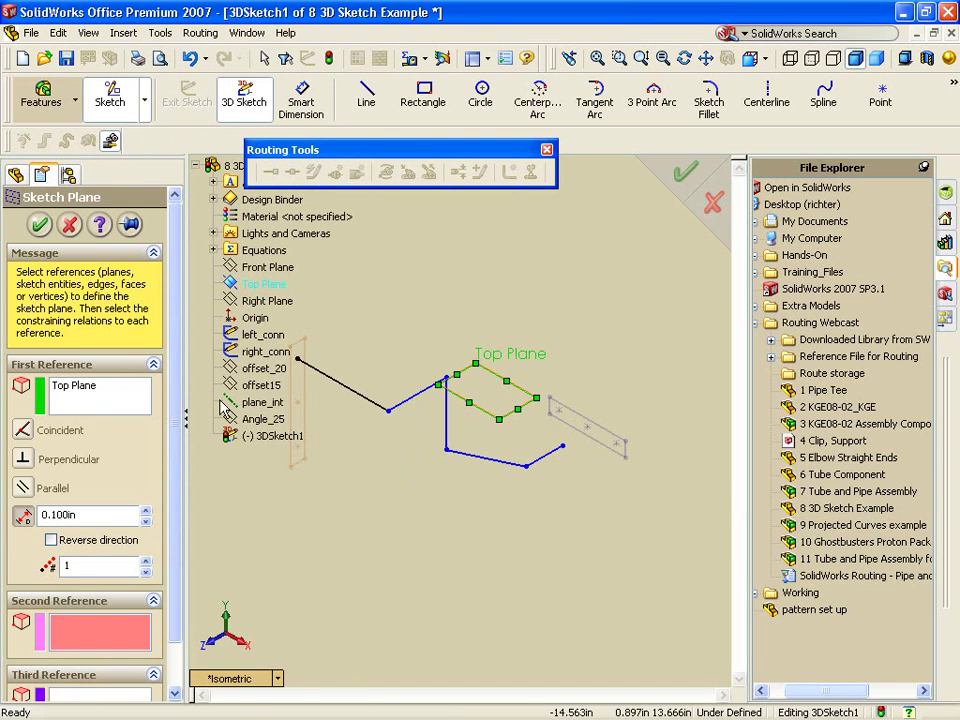
{"action": "left_click_drag", "start_coordinate": [145, 513], "coordinate": [145, 513]}
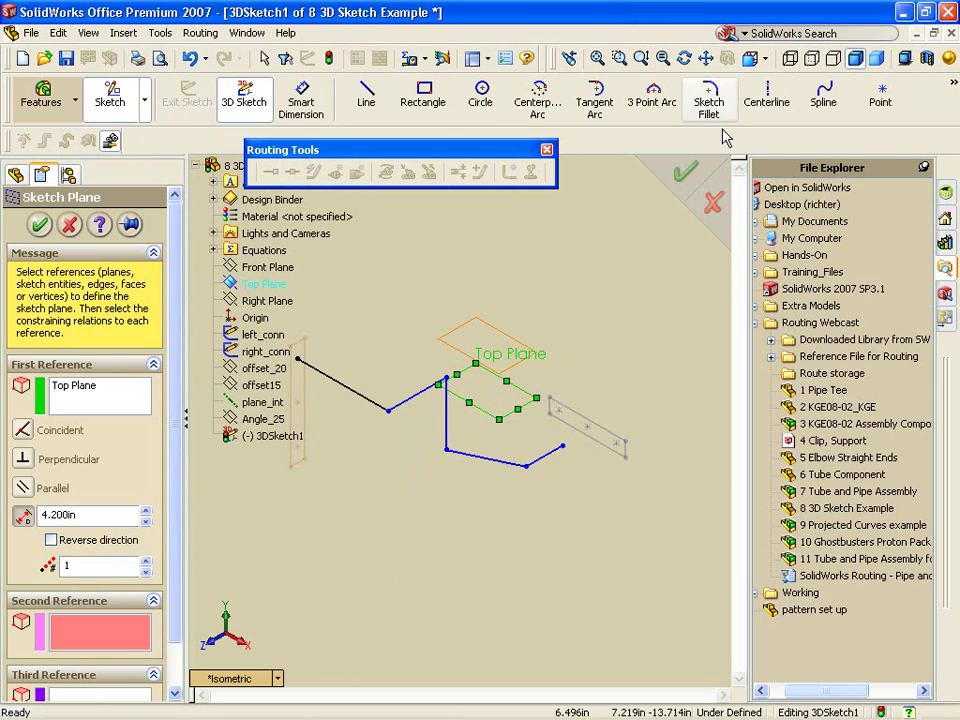
{"action": "key", "text": "Return"}
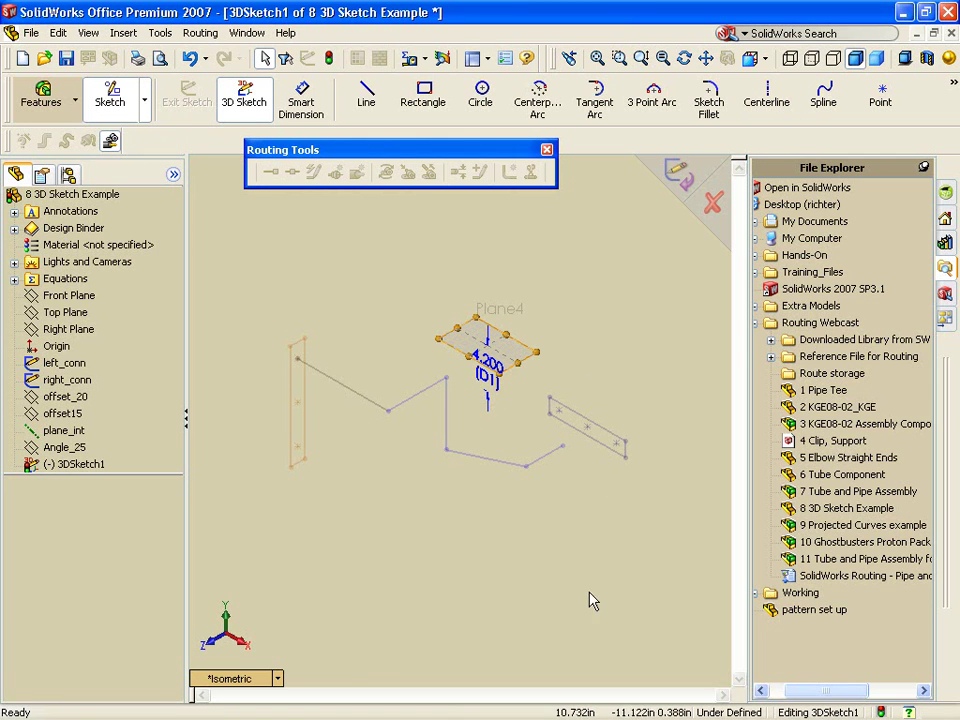
{"action": "left_click", "coordinate": [818, 528]}
{"action": "double_click", "coordinate": [818, 528]}
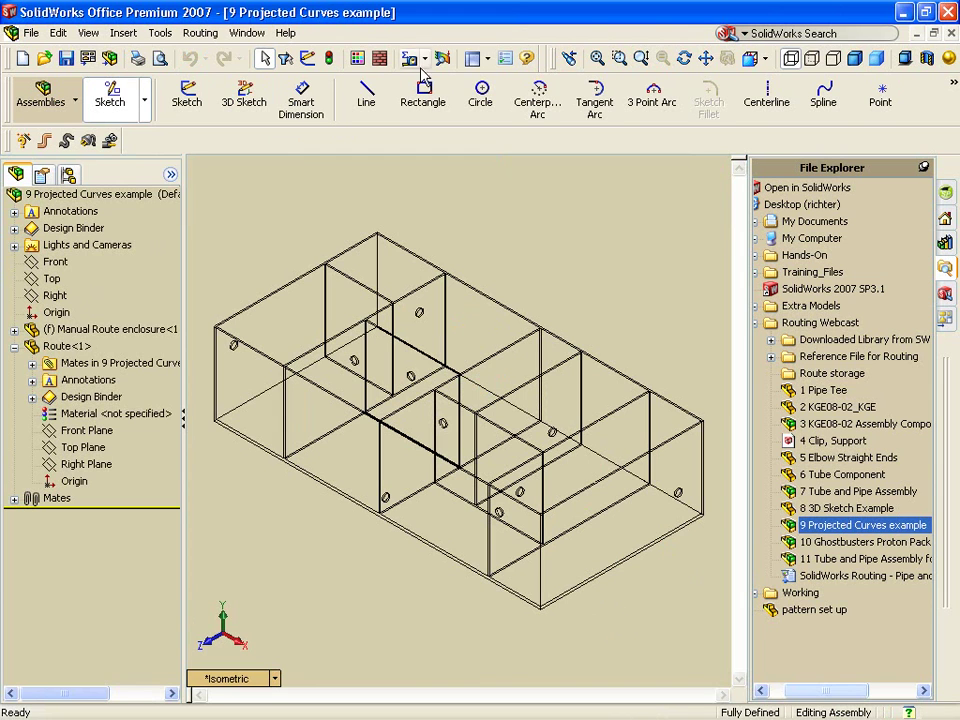
Step: Insert a new part saved as MANUAL ROUTE, replacing the existing file, and sketch on its Top plane
{"action": "left_click", "coordinate": [133, 35]}
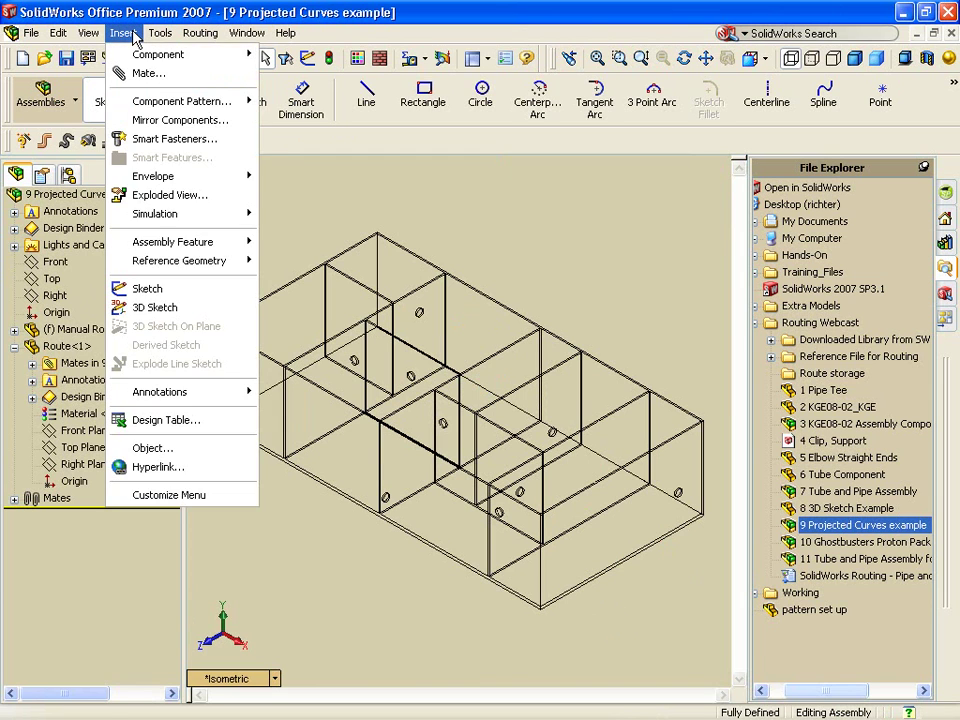
{"action": "mouse_move", "coordinate": [165, 54]}
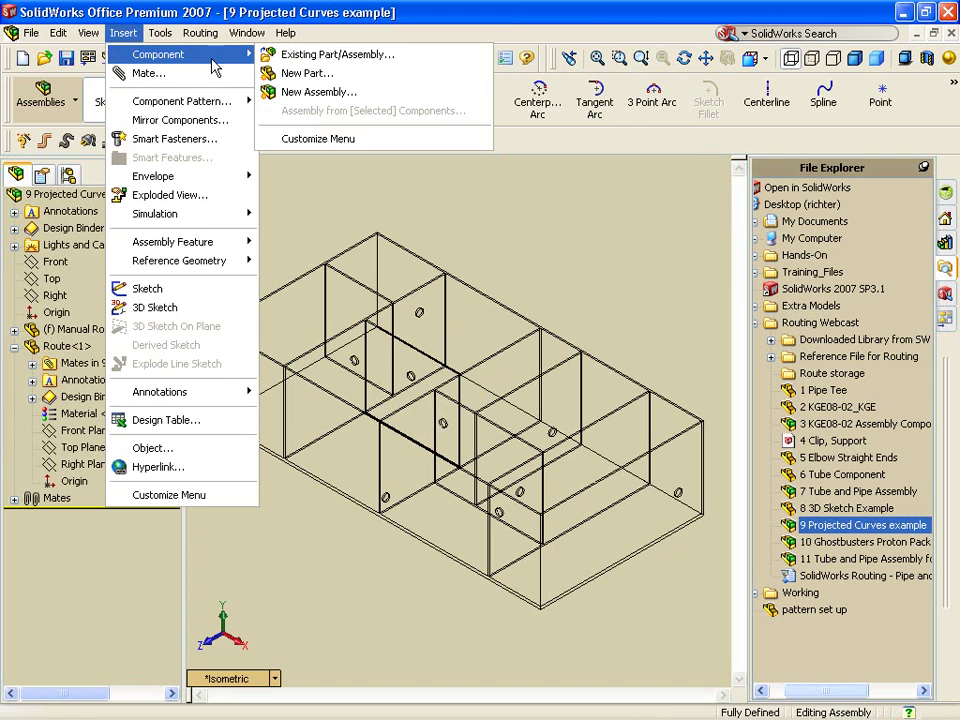
{"action": "left_click", "coordinate": [298, 74]}
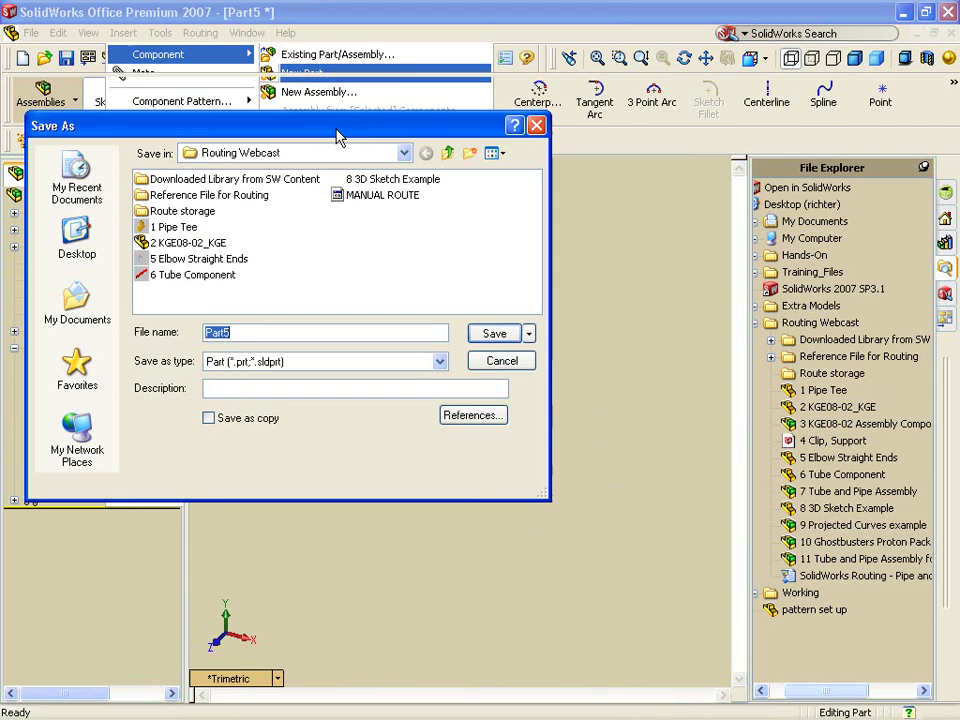
{"action": "left_click", "coordinate": [392, 203]}
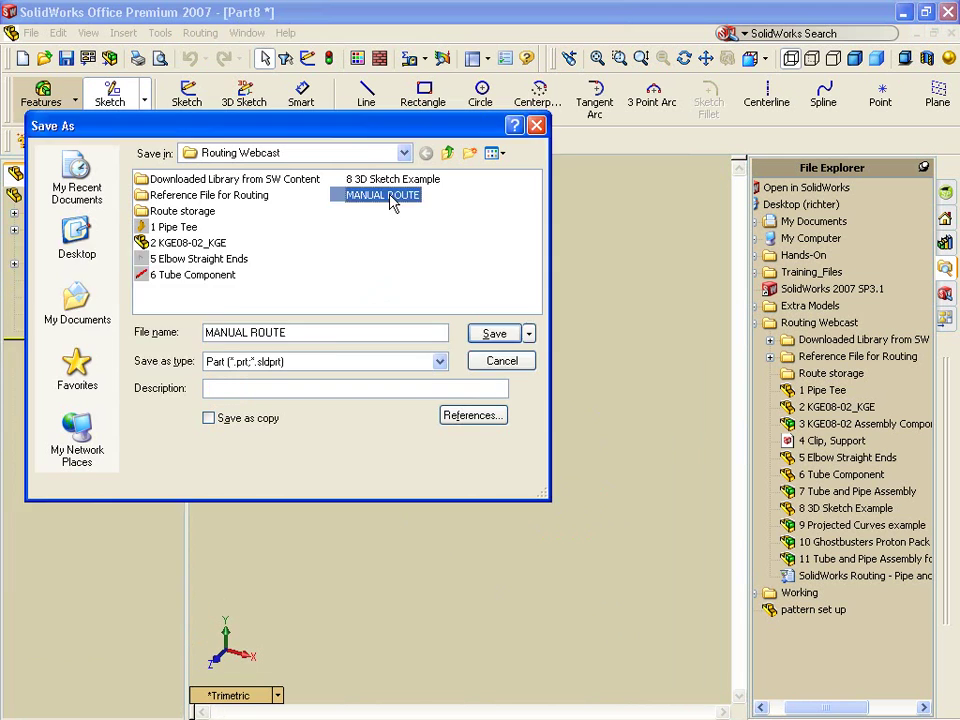
{"action": "double_click", "coordinate": [392, 203]}
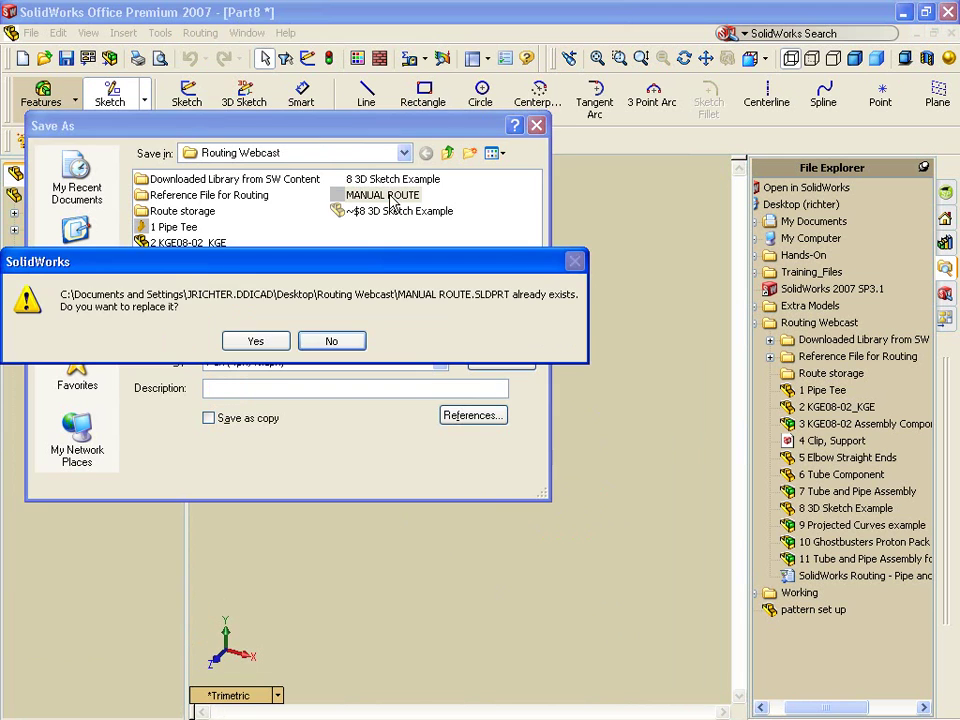
{"action": "left_click", "coordinate": [256, 340]}
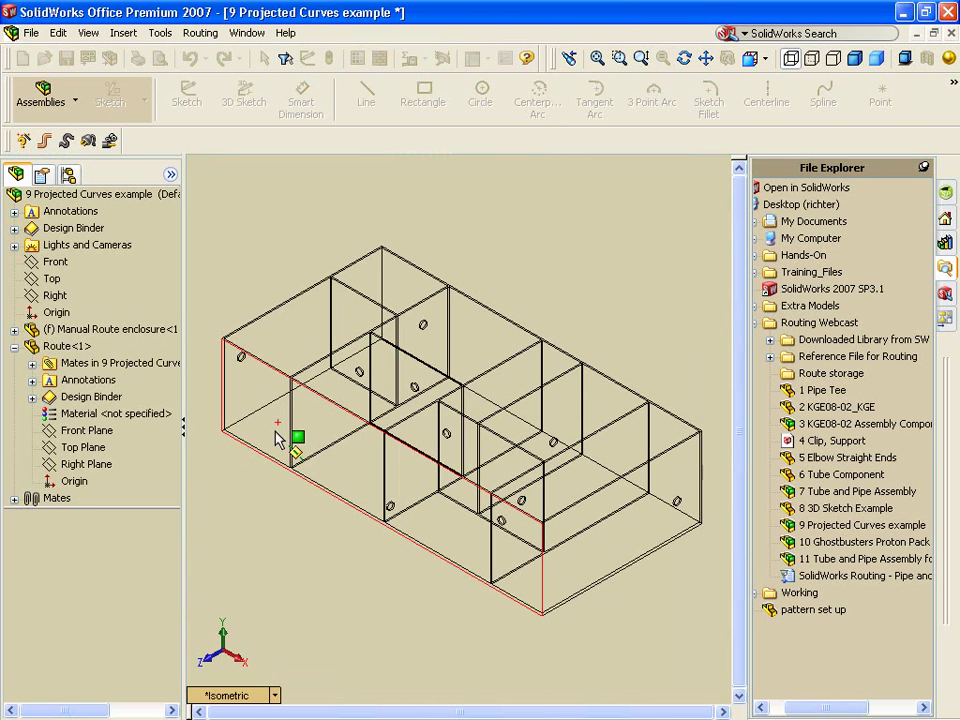
{"action": "left_click", "coordinate": [55, 281]}
{"action": "left_click", "coordinate": [255, 494]}
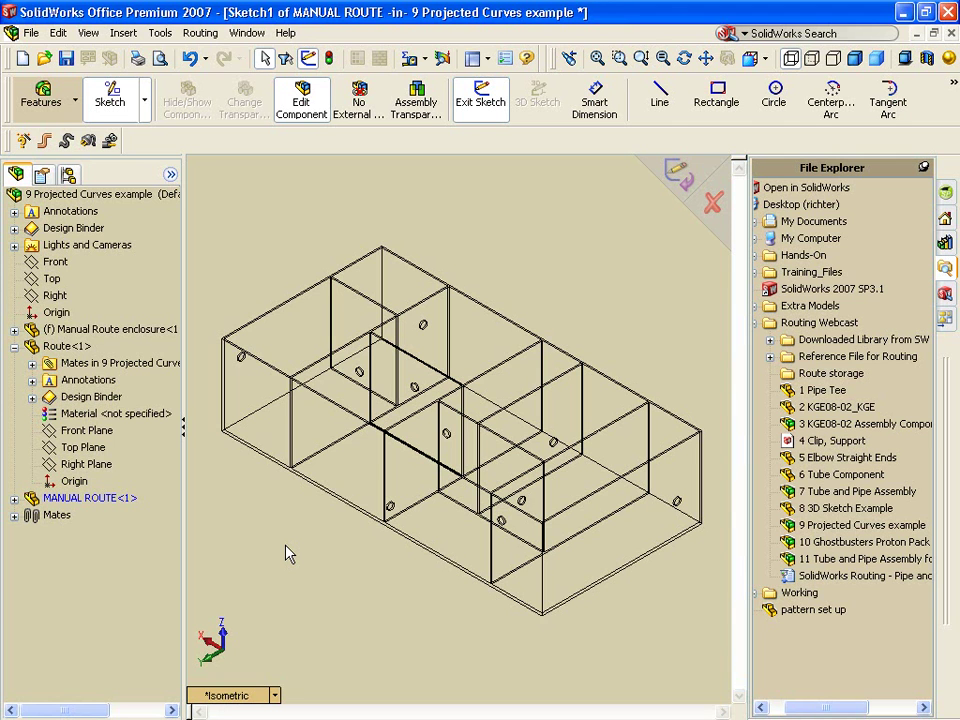
Step: Look normal to the sketch plane and pick the Spline tool
{"action": "key", "text": "space"}
{"action": "double_click", "coordinate": [318, 409]}
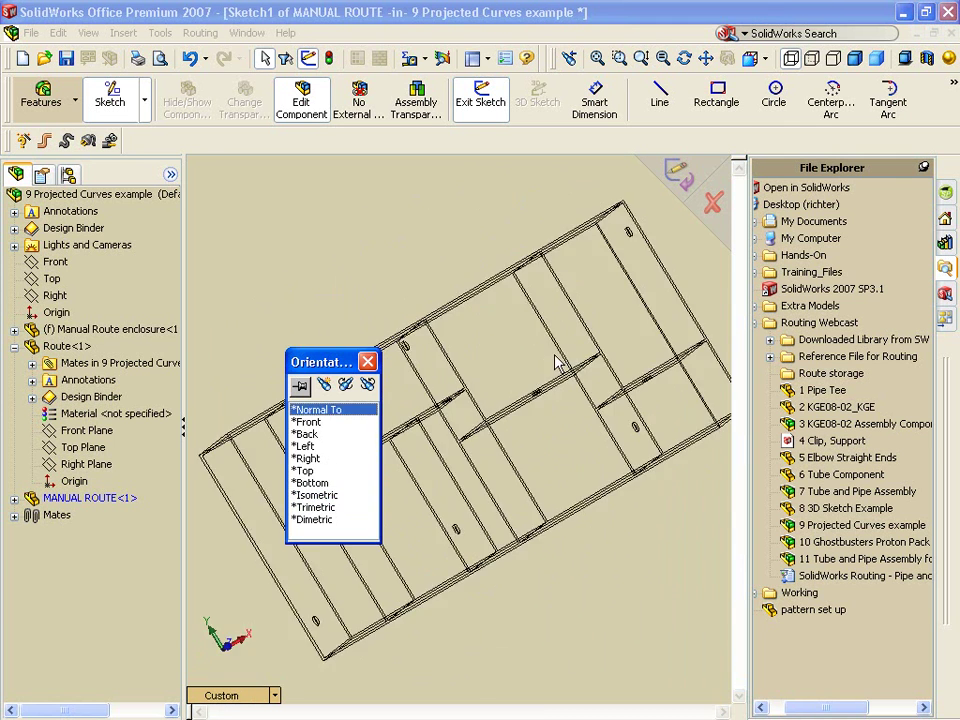
{"action": "left_click", "coordinate": [953, 83]}
{"action": "left_click", "coordinate": [916, 150]}
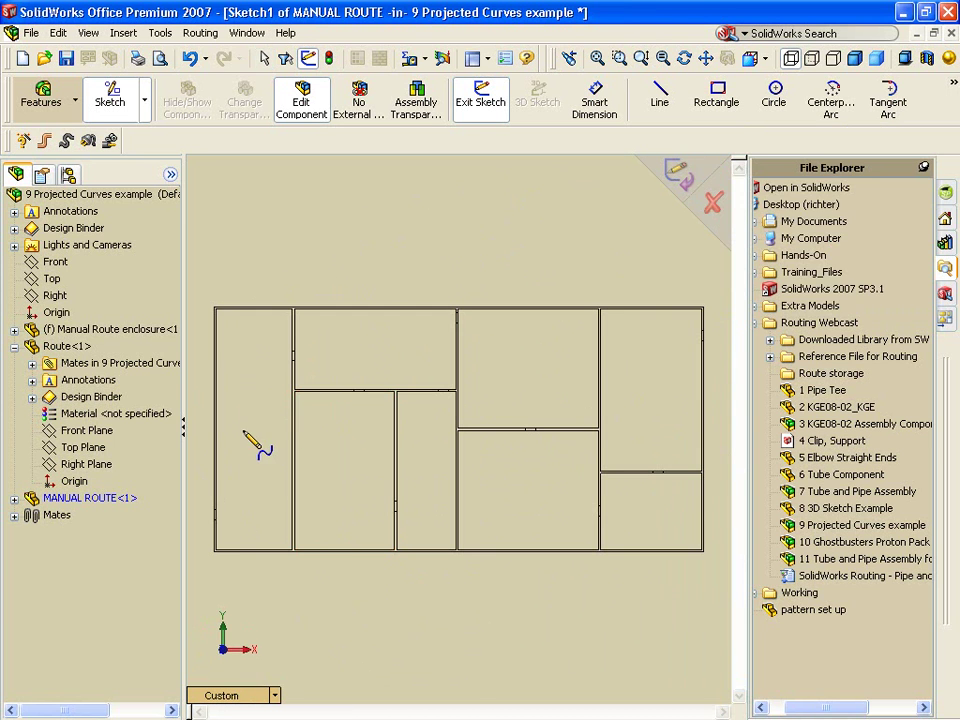
Step: Start the spline at the left edge, weaving through the top and lower rooms
{"action": "left_click", "coordinate": [201, 512]}
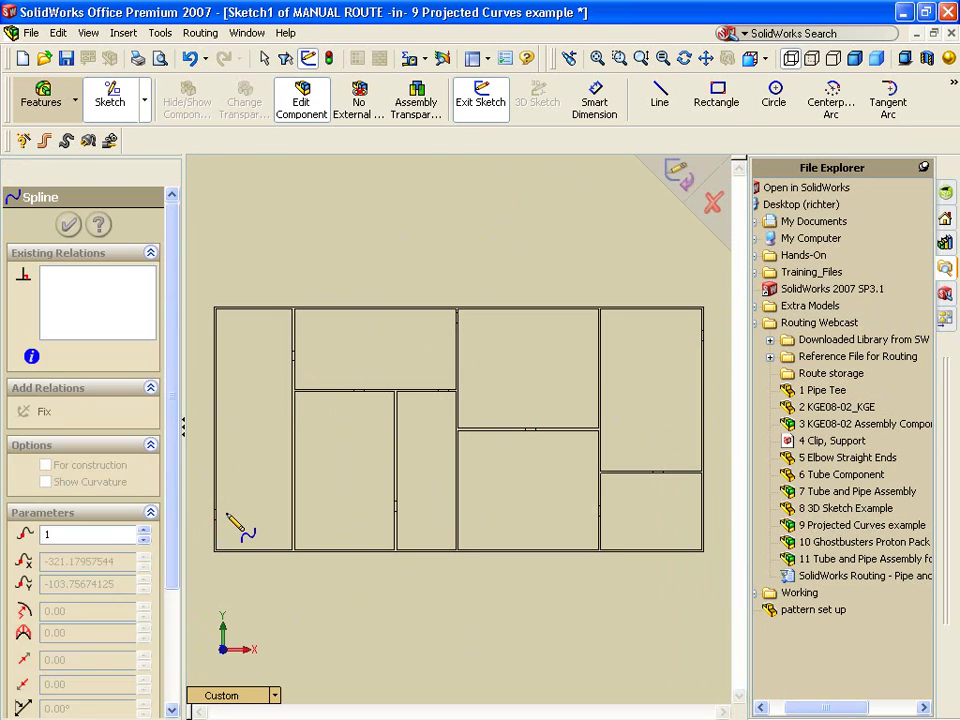
{"action": "left_click", "coordinate": [224, 512]}
{"action": "left_click", "coordinate": [280, 357]}
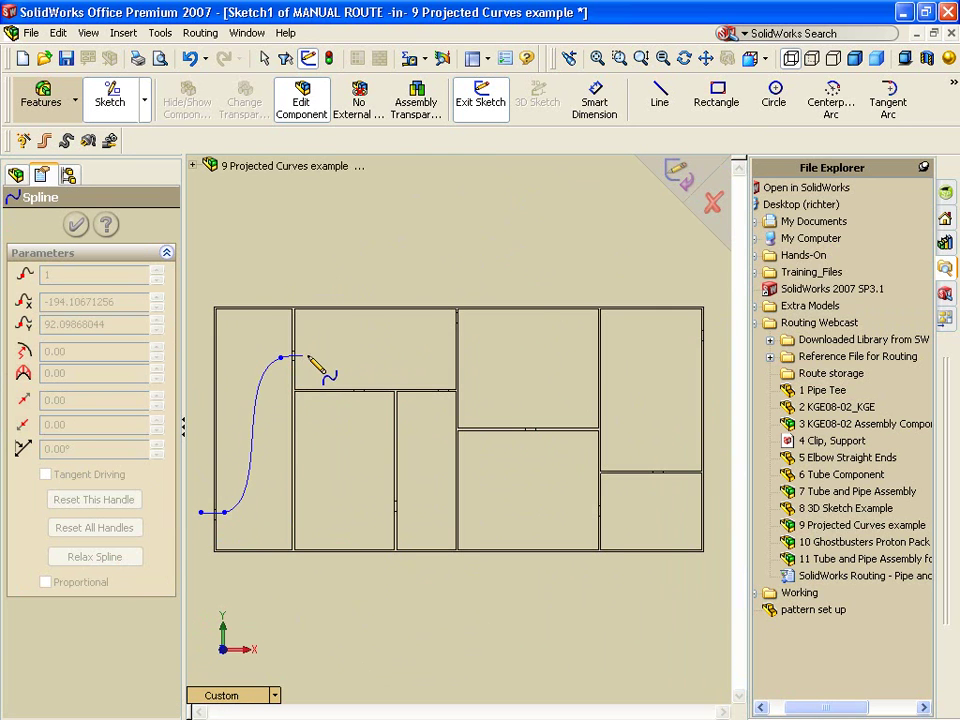
{"action": "left_click", "coordinate": [311, 355]}
{"action": "left_click", "coordinate": [355, 378]}
{"action": "left_click", "coordinate": [360, 408]}
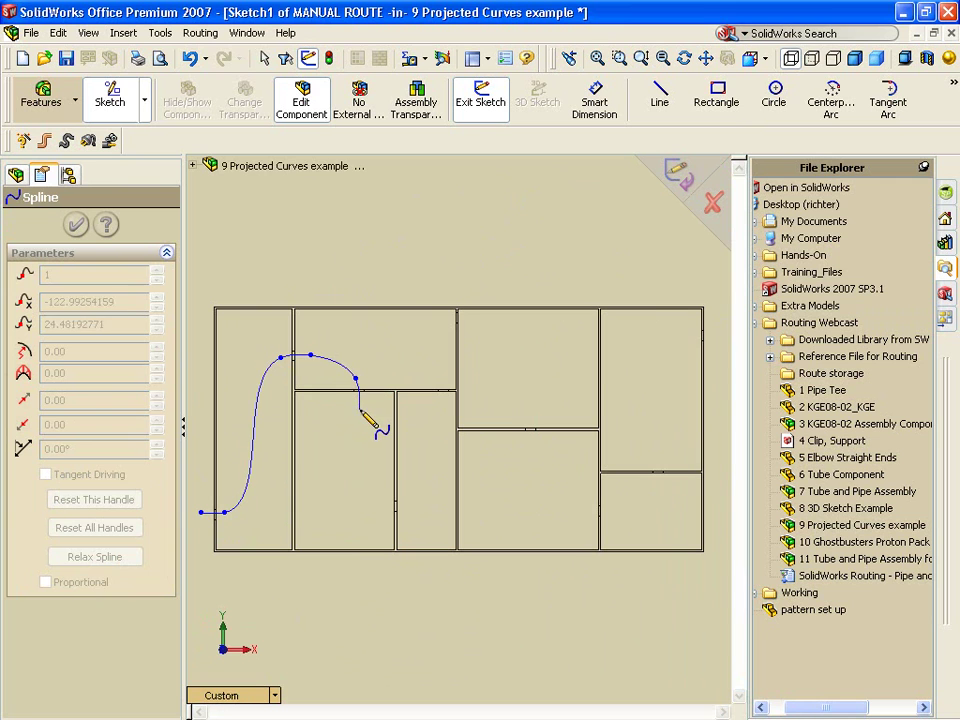
{"action": "left_click", "coordinate": [380, 503]}
{"action": "left_click", "coordinate": [409, 503]}
{"action": "left_click", "coordinate": [436, 404]}
{"action": "left_click", "coordinate": [446, 368]}
Step: Continue the spline to the top-right corner, then exit Sketch1 and view from Front
{"action": "left_click", "coordinate": [443, 319]}
{"action": "left_click", "coordinate": [478, 319]}
{"action": "left_click", "coordinate": [530, 407]}
{"action": "left_click", "coordinate": [531, 461]}
{"action": "left_click", "coordinate": [584, 512]}
{"action": "left_click", "coordinate": [619, 511]}
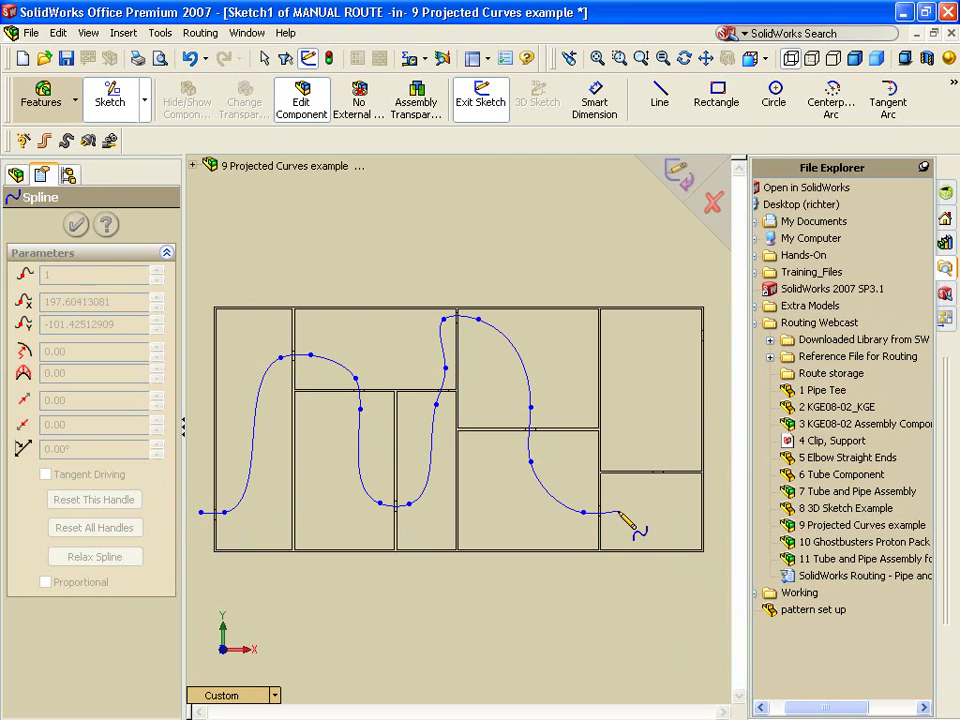
{"action": "left_click", "coordinate": [664, 492]}
{"action": "left_click", "coordinate": [654, 454]}
{"action": "left_click", "coordinate": [683, 336]}
{"action": "left_click", "coordinate": [714, 332]}
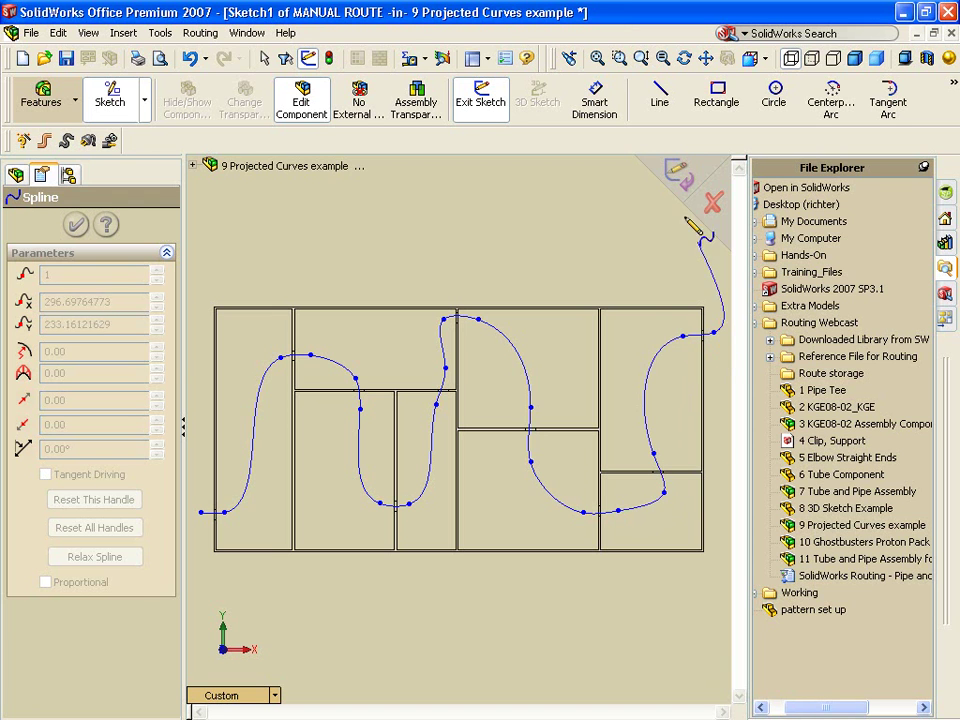
{"action": "left_click", "coordinate": [679, 176]}
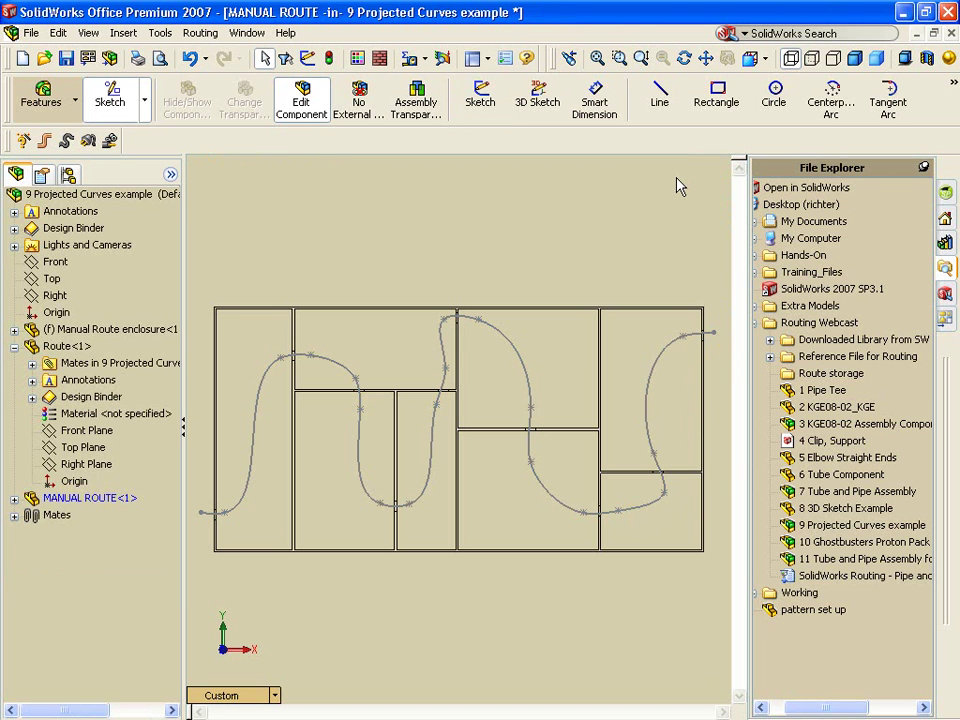
{"action": "key", "text": "ctrl+1"}
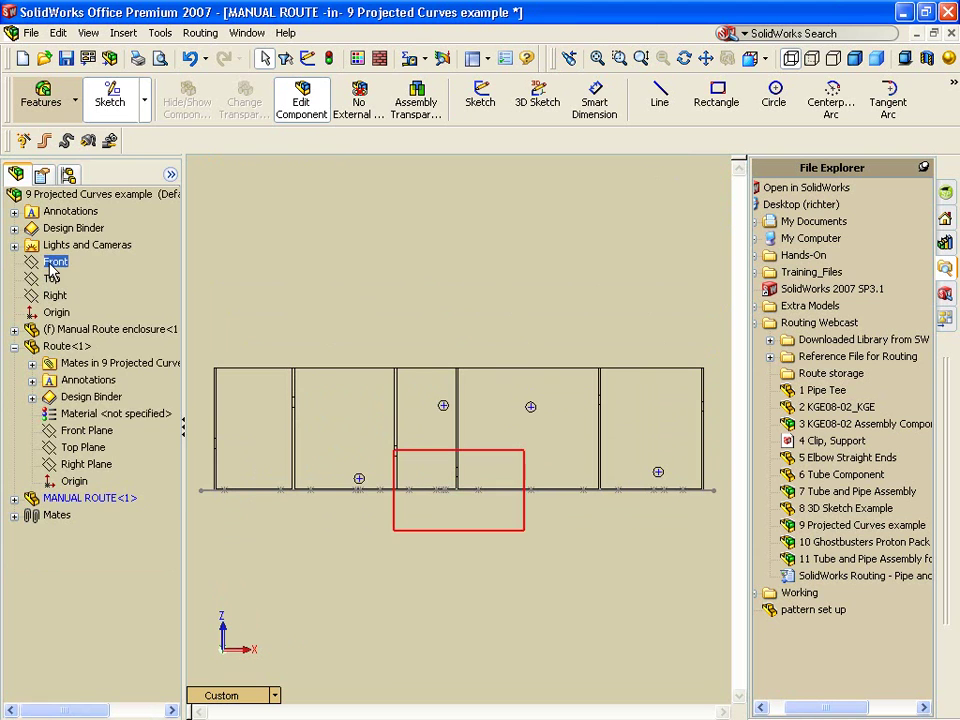
Step: Insert a new sketch on the Front plane and pick the Spline tool
{"action": "right_click", "coordinate": [52, 262]}
{"action": "left_click", "coordinate": [128, 331]}
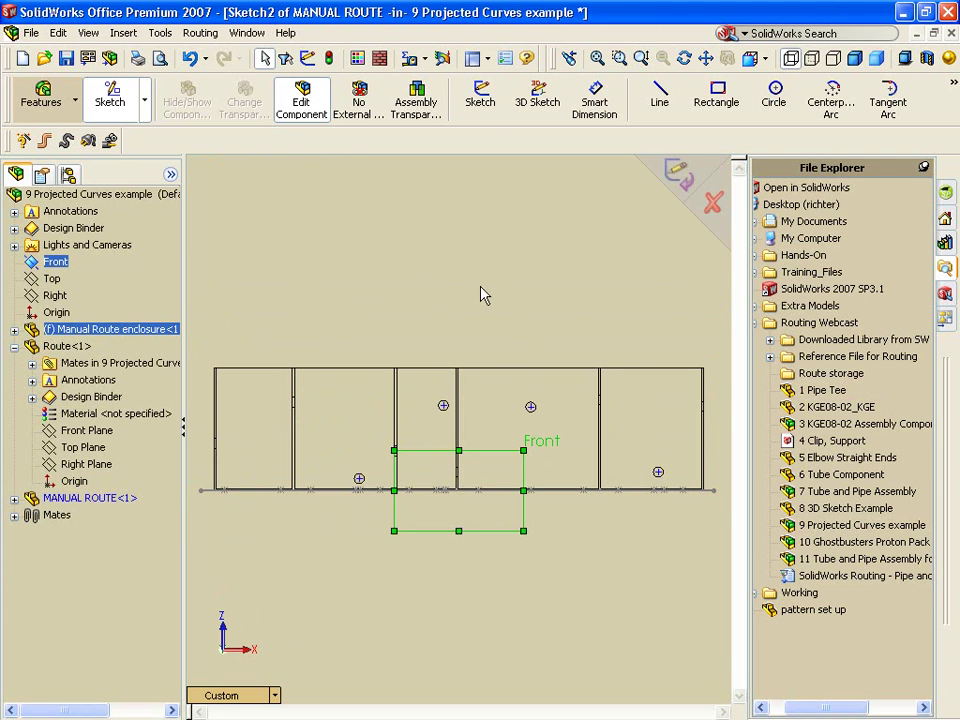
{"action": "left_click", "coordinate": [953, 82]}
{"action": "left_click", "coordinate": [910, 148]}
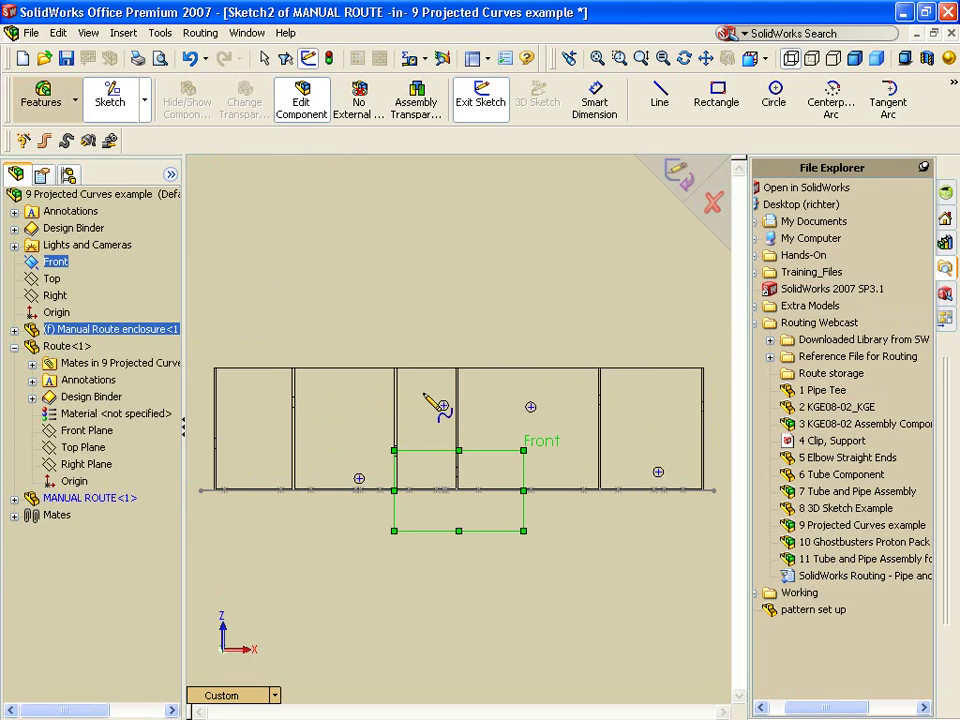
Step: Draw the spline from the left edge, rising over the wall and dipping toward the origin
{"action": "left_click", "coordinate": [201, 444]}
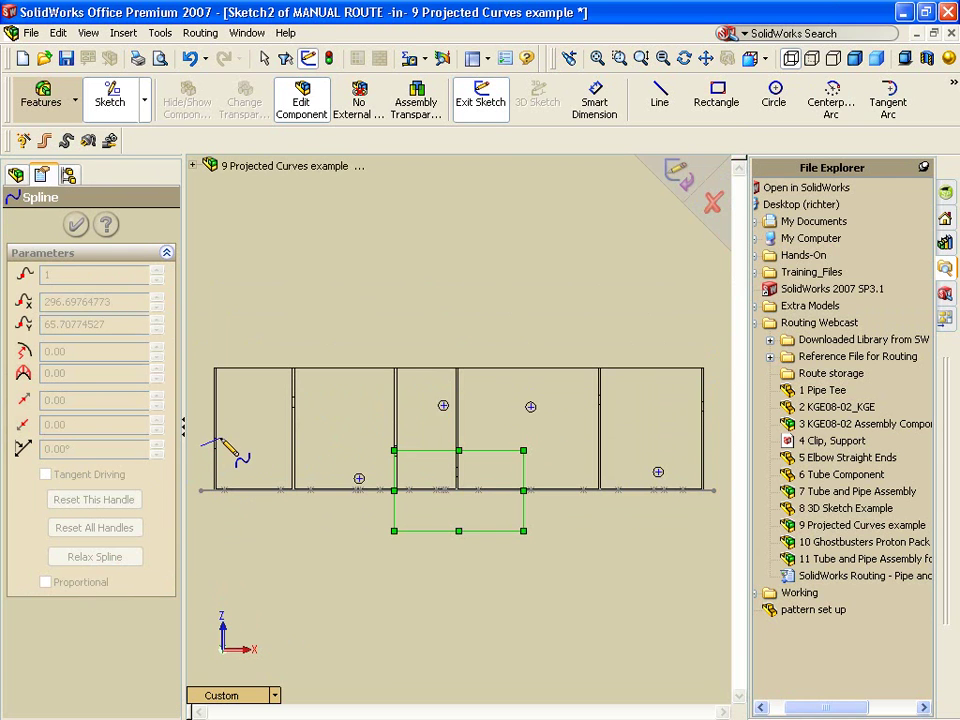
{"action": "left_click", "coordinate": [221, 436]}
{"action": "left_click", "coordinate": [288, 402]}
{"action": "left_click", "coordinate": [308, 402]}
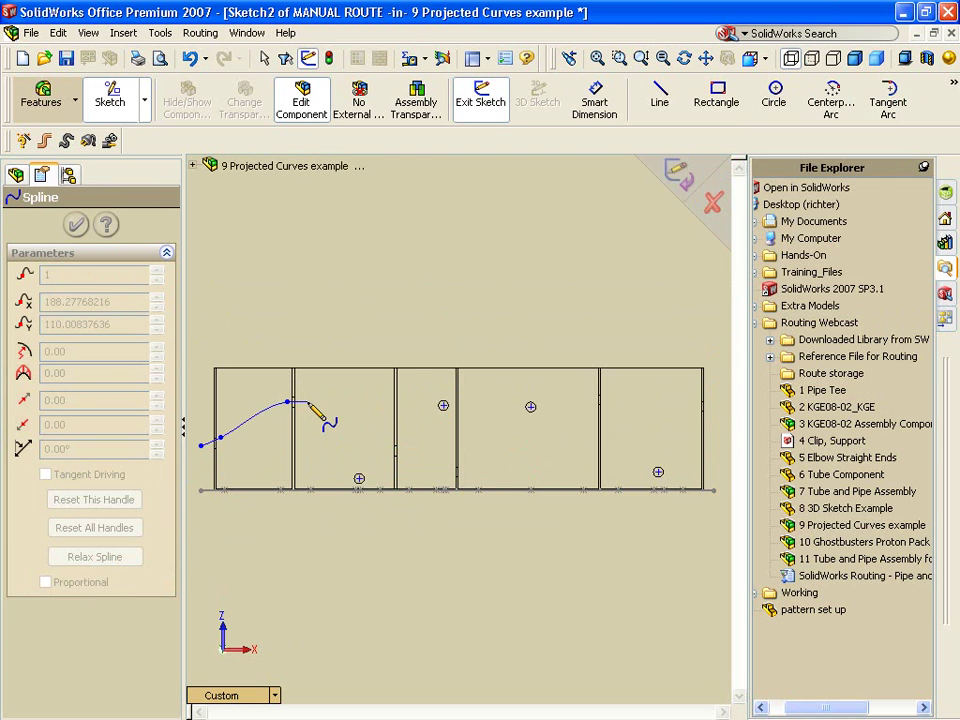
{"action": "left_click", "coordinate": [353, 477]}
{"action": "left_click", "coordinate": [369, 477]}
{"action": "left_click", "coordinate": [387, 450]}
{"action": "left_click", "coordinate": [406, 454]}
{"action": "left_click", "coordinate": [429, 408]}
{"action": "left_click", "coordinate": [443, 405]}
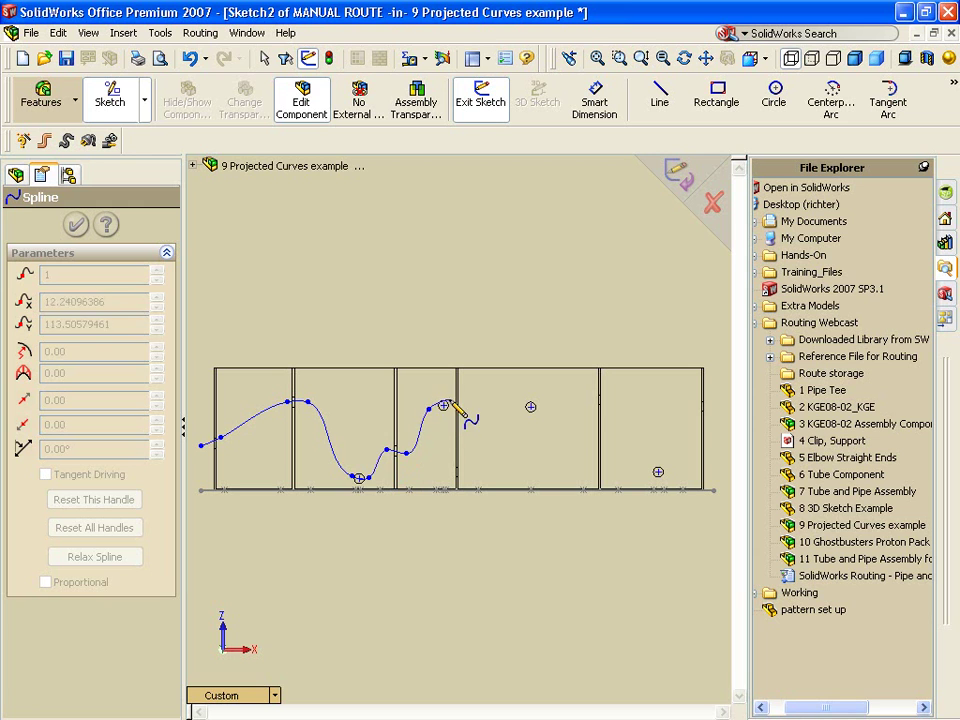
{"action": "left_click", "coordinate": [451, 404]}
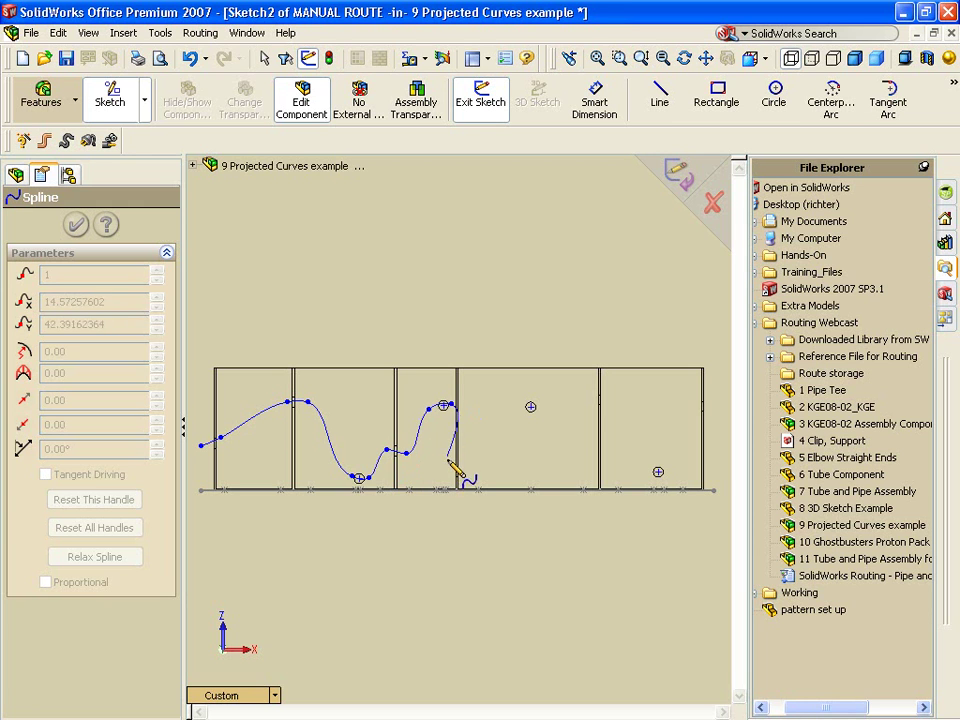
Step: Finish the spline's rises and dips to the right edge and exit Sketch2
{"action": "left_click", "coordinate": [440, 431]}
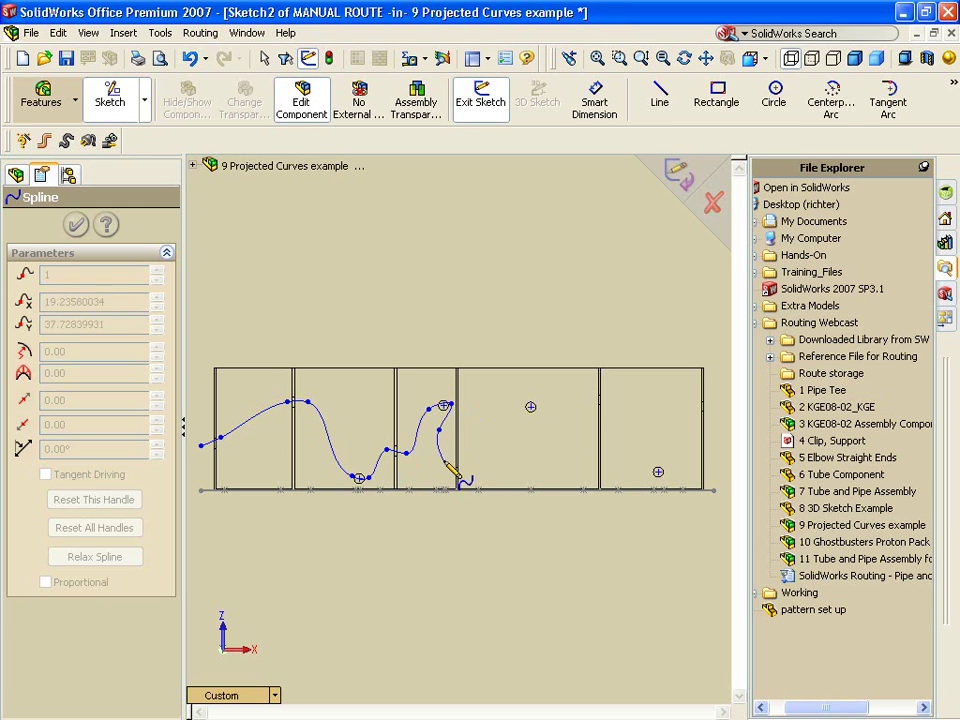
{"action": "left_click", "coordinate": [445, 470]}
{"action": "left_click", "coordinate": [473, 467]}
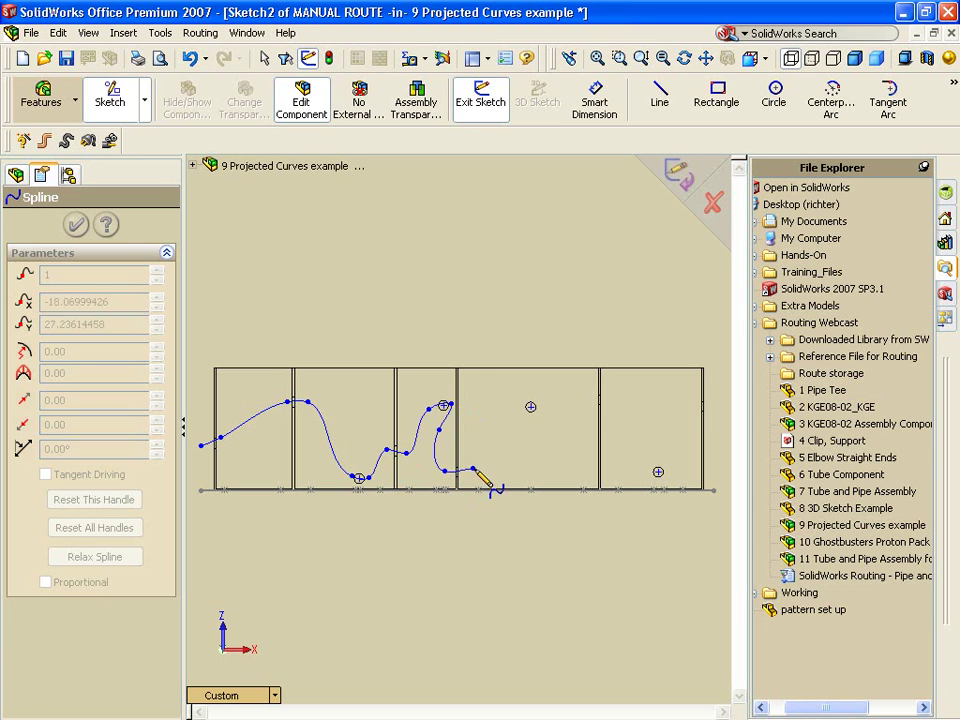
{"action": "left_click", "coordinate": [548, 402]}
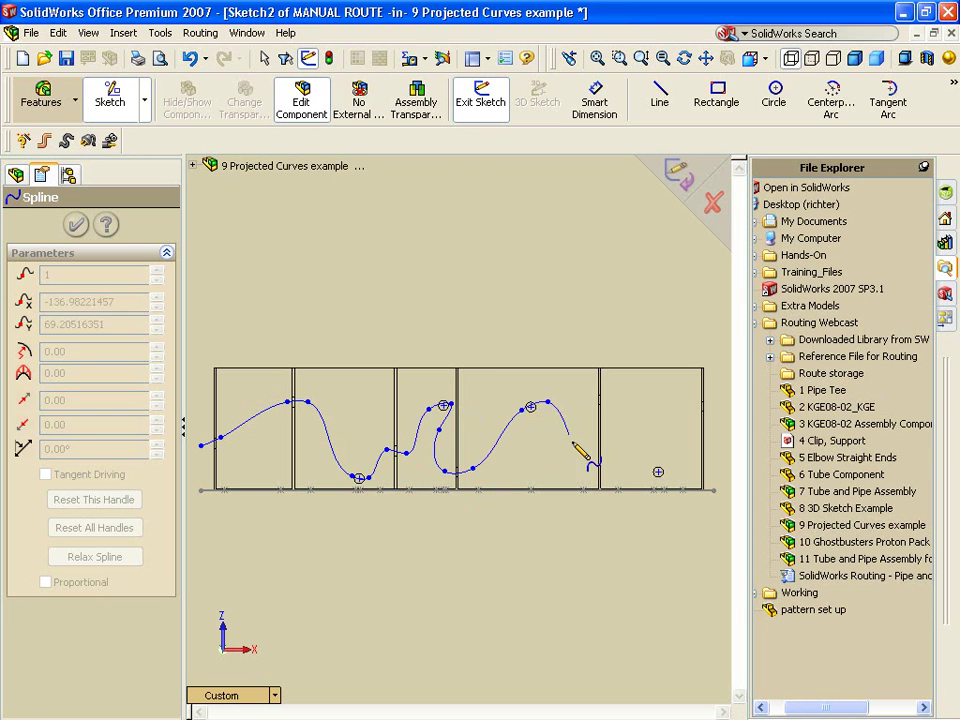
{"action": "left_click", "coordinate": [607, 400]}
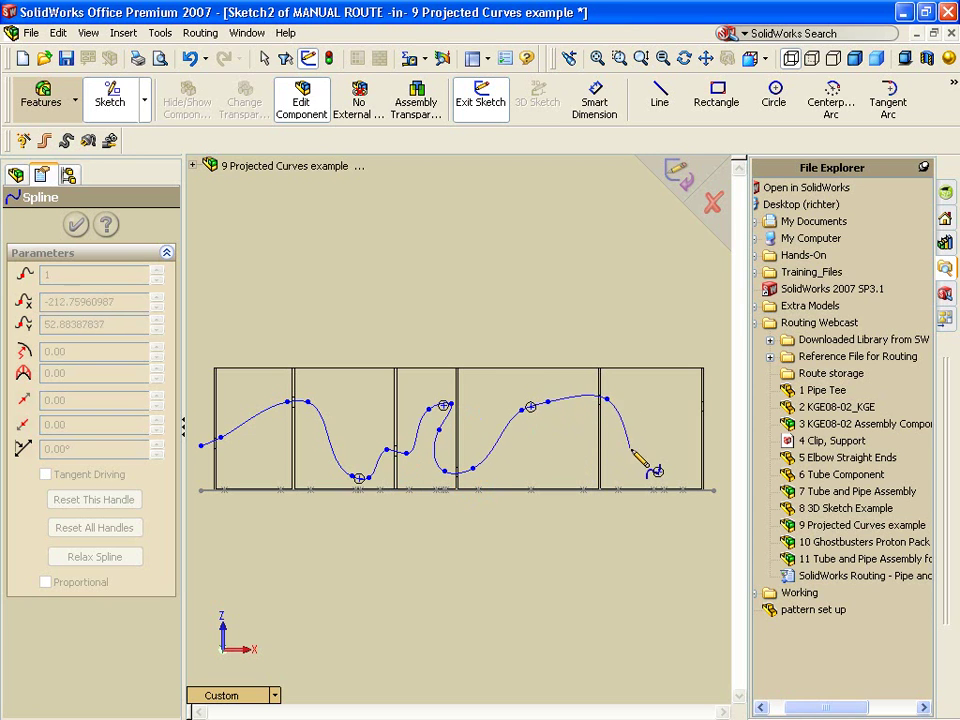
{"action": "left_click", "coordinate": [640, 466]}
{"action": "left_click", "coordinate": [674, 471]}
{"action": "left_click", "coordinate": [688, 408]}
{"action": "double_click", "coordinate": [717, 408]}
{"action": "key", "text": "Escape"}
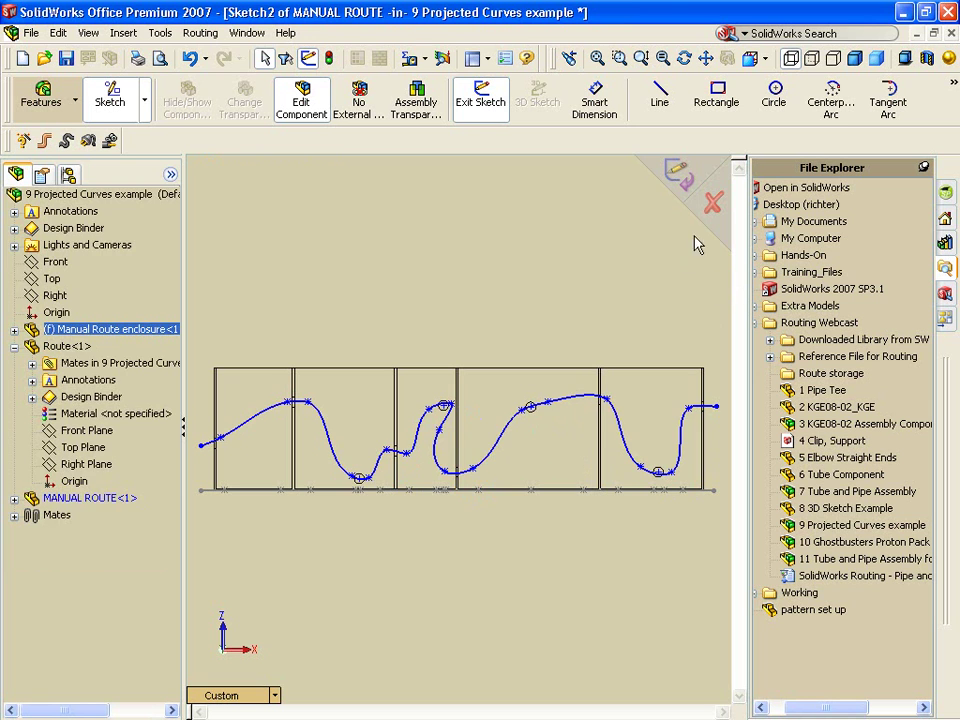
{"action": "left_click", "coordinate": [680, 175]}
{"action": "key", "text": "space"}
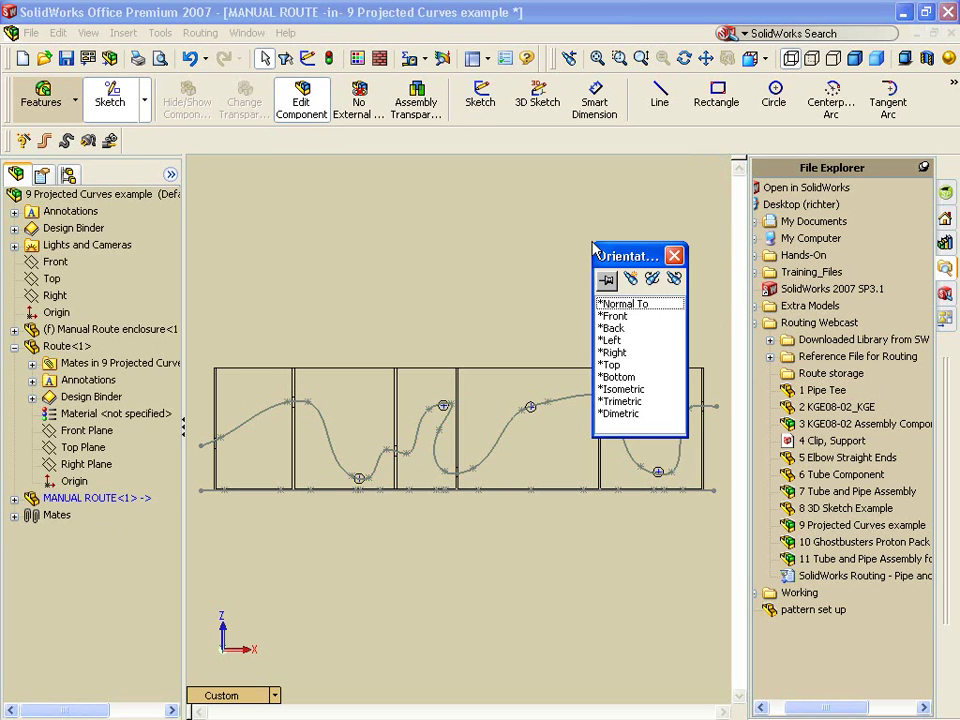
Step: In isometric view, create a Projected Curve from the two spline sketches
{"action": "double_click", "coordinate": [622, 389]}
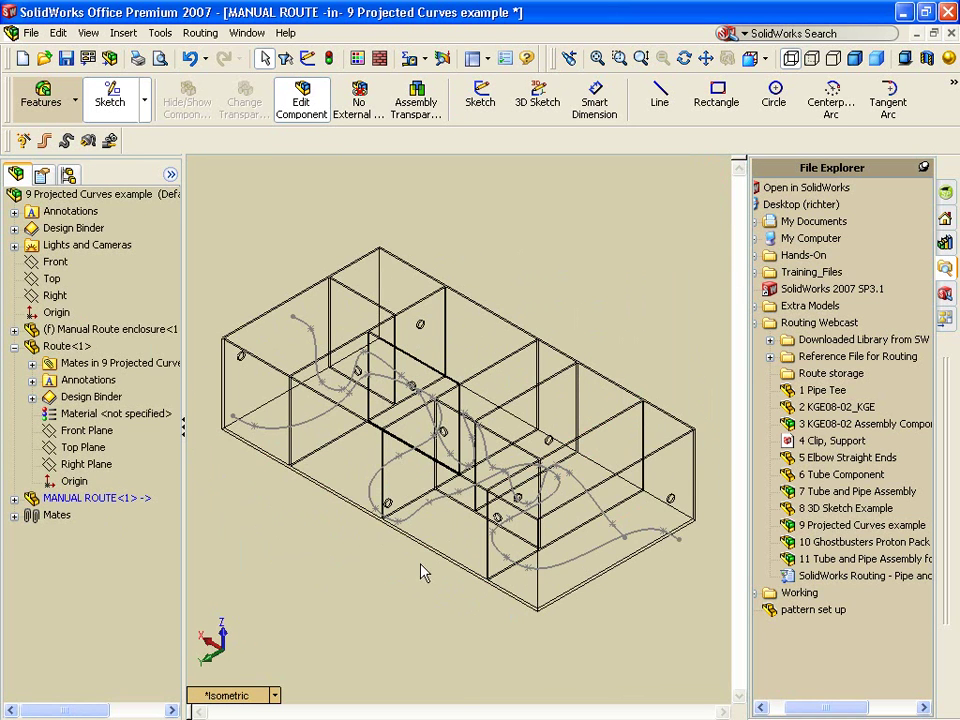
{"action": "left_click", "coordinate": [128, 33]}
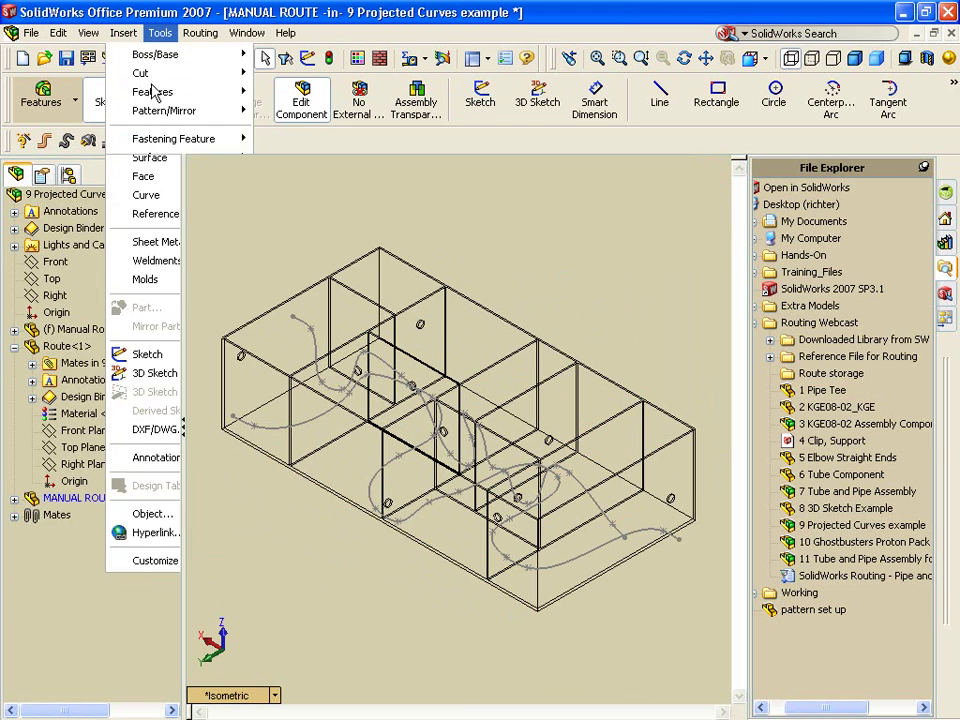
{"action": "mouse_move", "coordinate": [150, 195]}
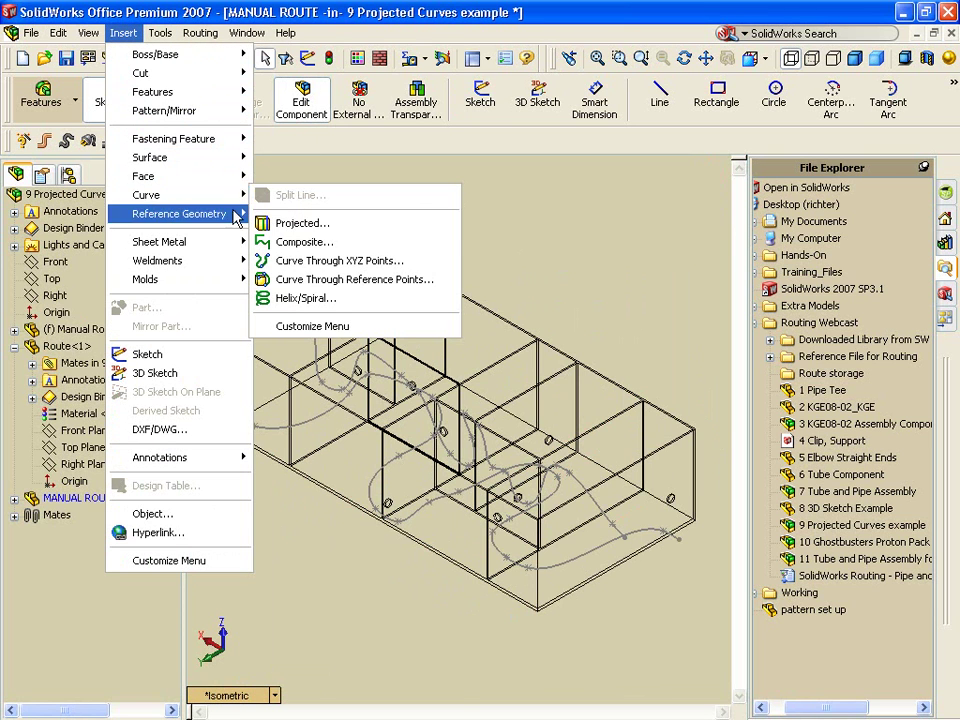
{"action": "left_click", "coordinate": [321, 223]}
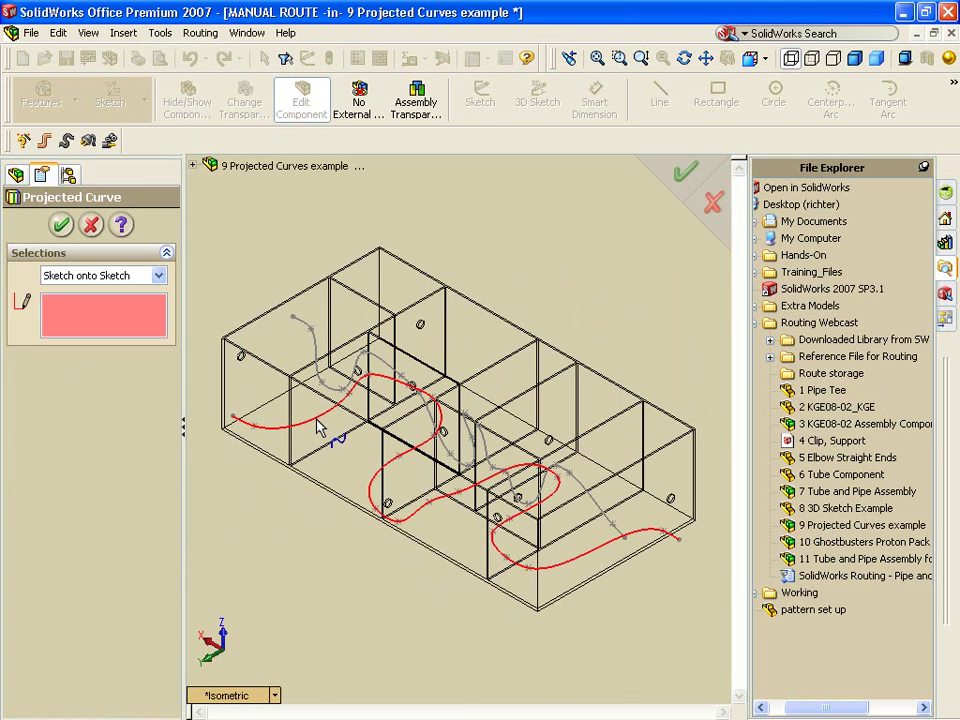
{"action": "left_click", "coordinate": [320, 426]}
{"action": "left_click", "coordinate": [318, 343]}
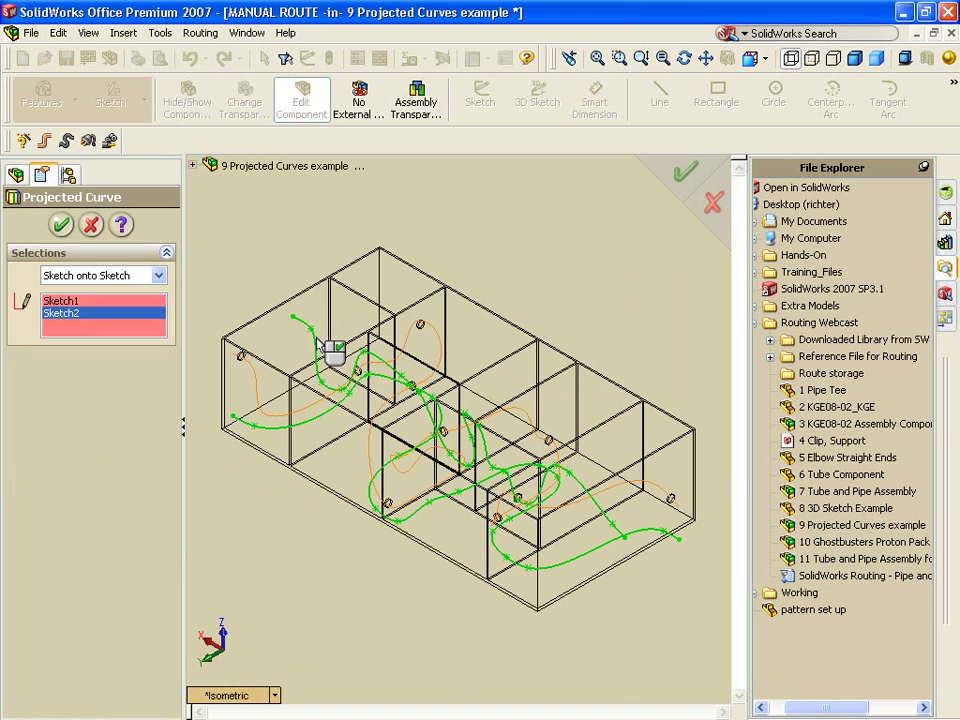
Step: Inspect and accept the projected curve, zoom to fit, and close the document
{"action": "scroll", "coordinate": [262, 380], "scroll_direction": "down", "scroll_amount": 3}
{"action": "scroll", "coordinate": [272, 355], "scroll_direction": "down", "scroll_amount": 2}
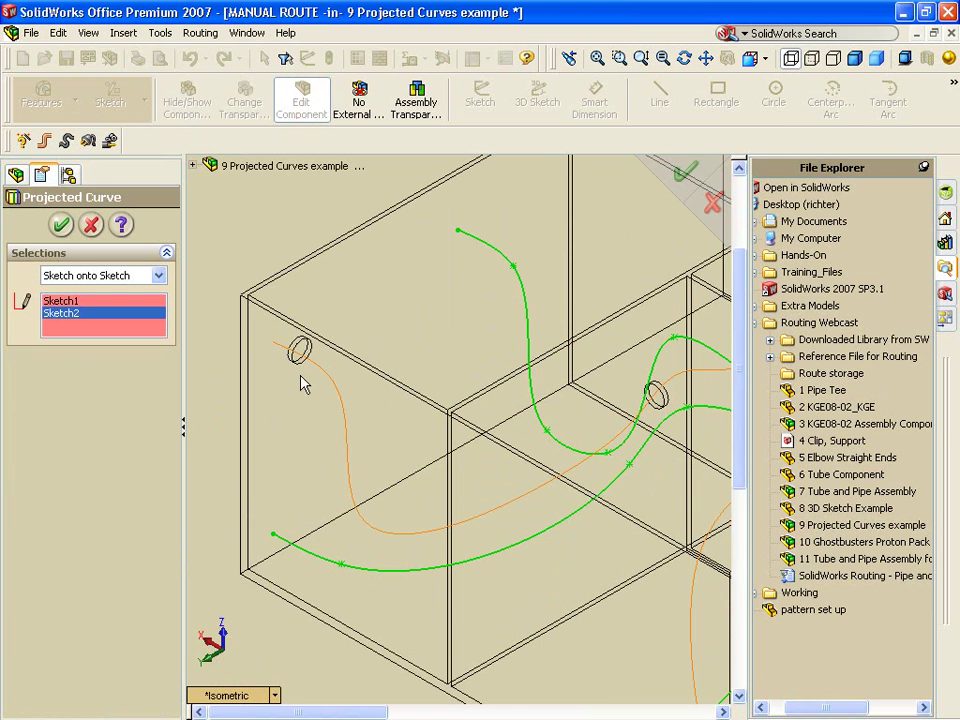
{"action": "middle_click_drag", "start_coordinate": [622, 450], "coordinate": [436, 446], "text": "ctrl"}
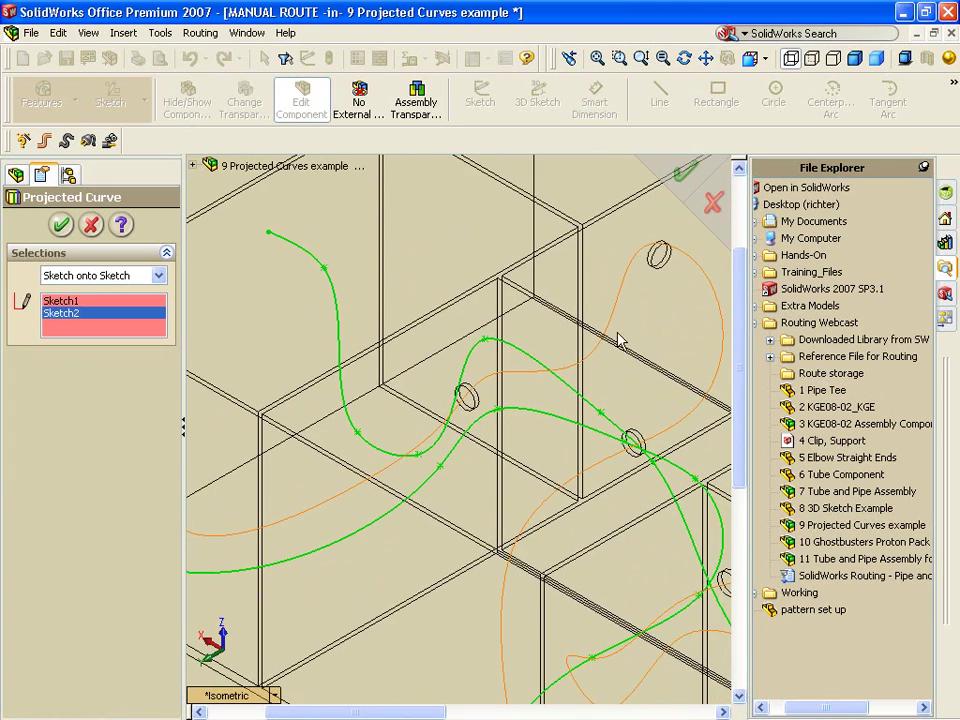
{"action": "middle_click_drag", "start_coordinate": [686, 274], "coordinate": [626, 254], "text": "ctrl"}
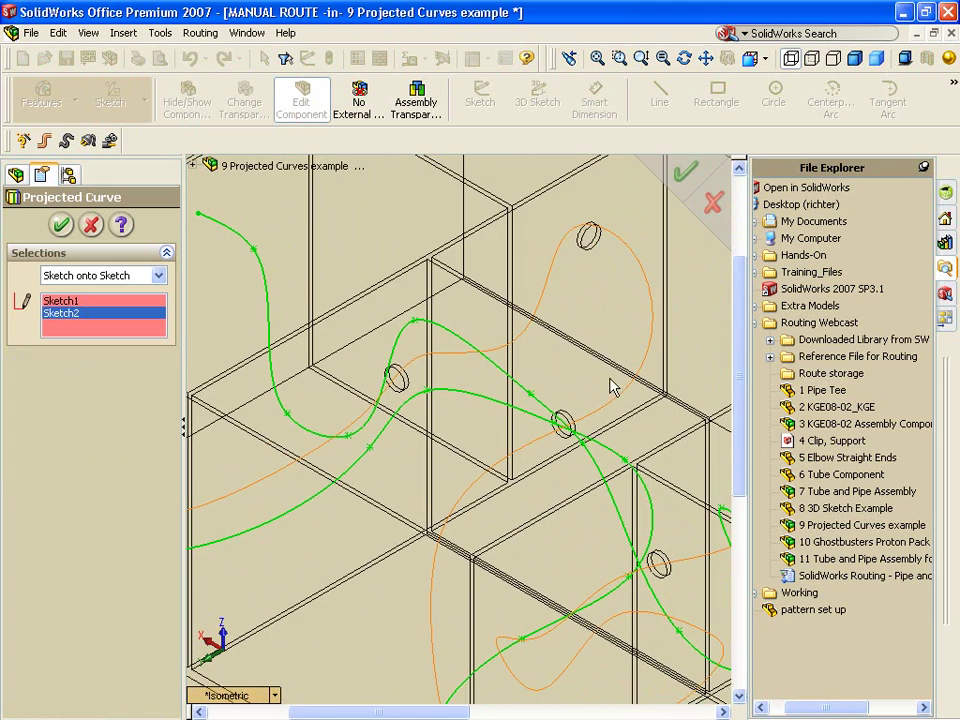
{"action": "middle_click_drag", "start_coordinate": [542, 489], "coordinate": [456, 344], "text": "ctrl"}
{"action": "middle_click_drag", "start_coordinate": [596, 425], "coordinate": [471, 499], "text": "ctrl"}
{"action": "left_click", "coordinate": [684, 172]}
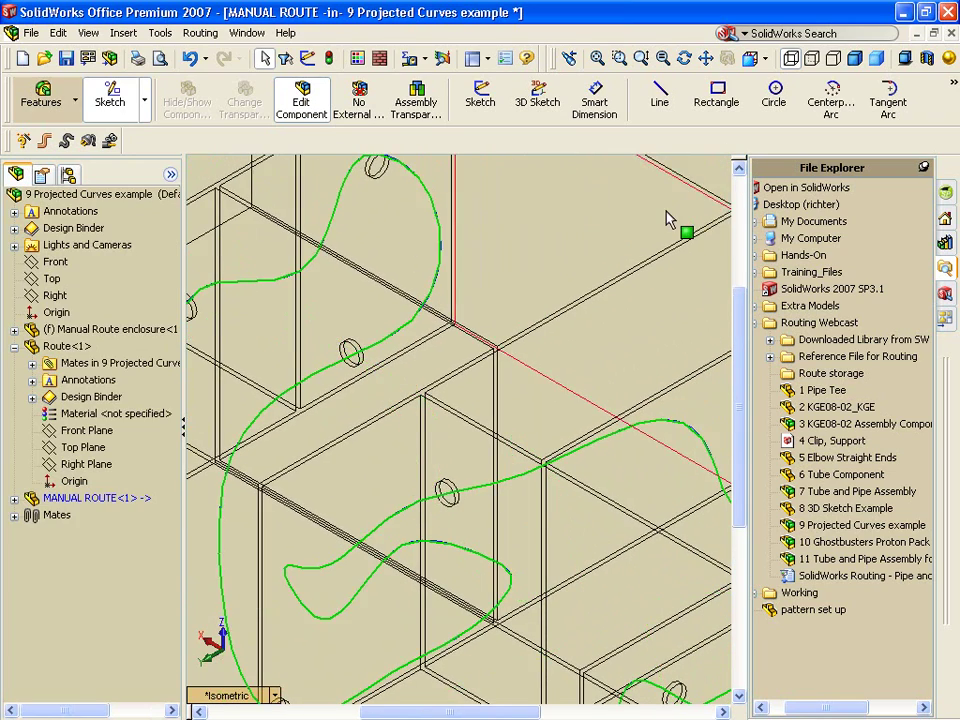
{"action": "key", "text": "f"}
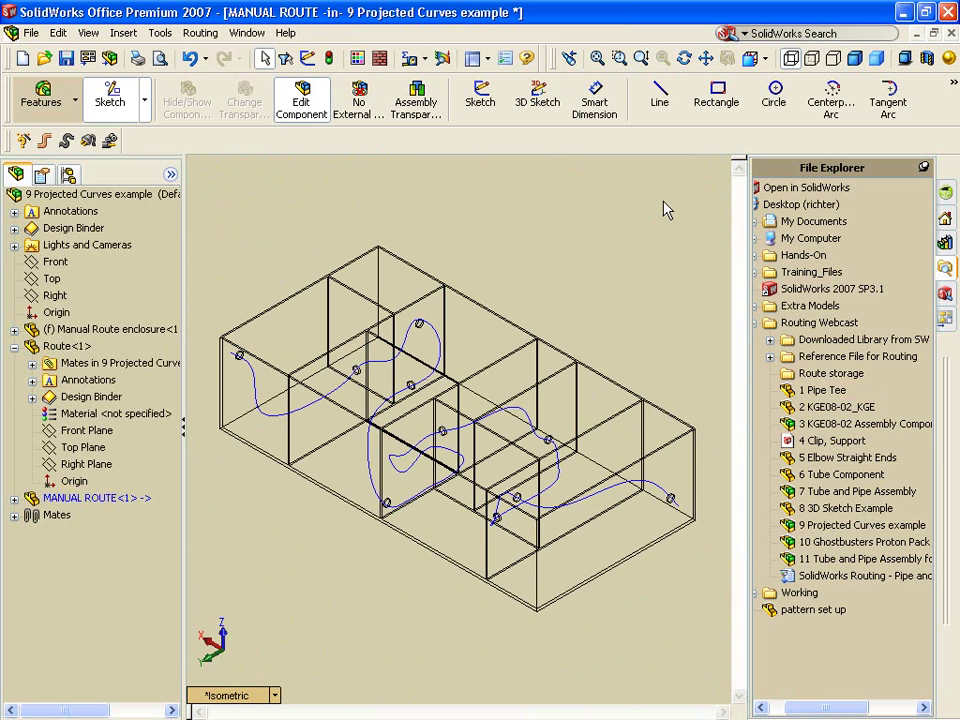
{"action": "key", "text": "ctrl+w"}
Step: Close without saving, present the Route File Structure slide, then return to SolidWorks
{"action": "key", "text": "n"}
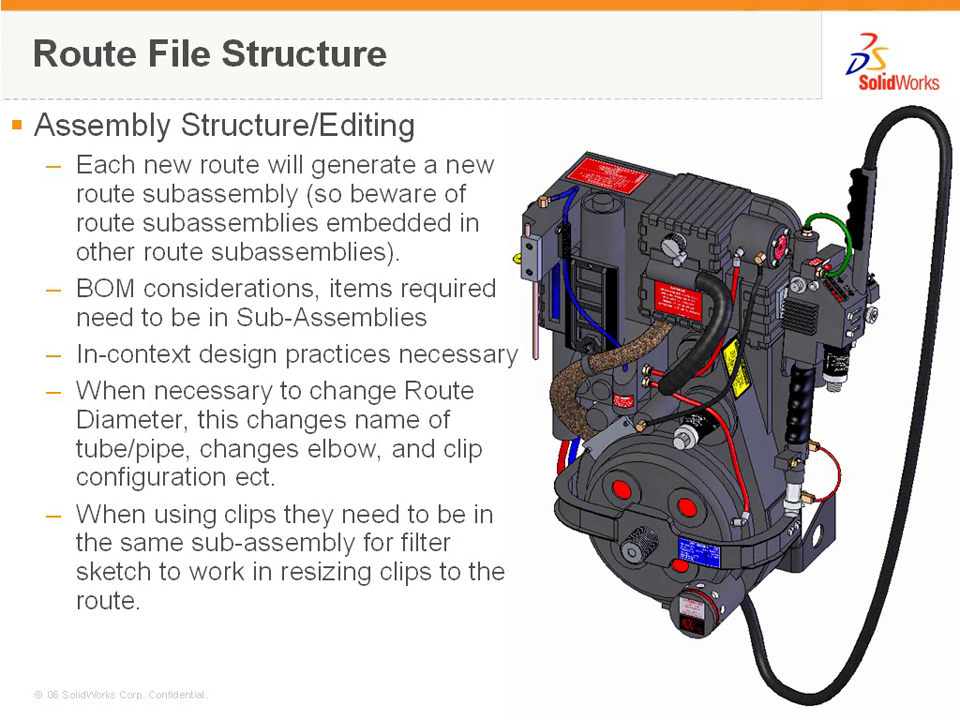
{"action": "key", "text": "alt+Tab"}
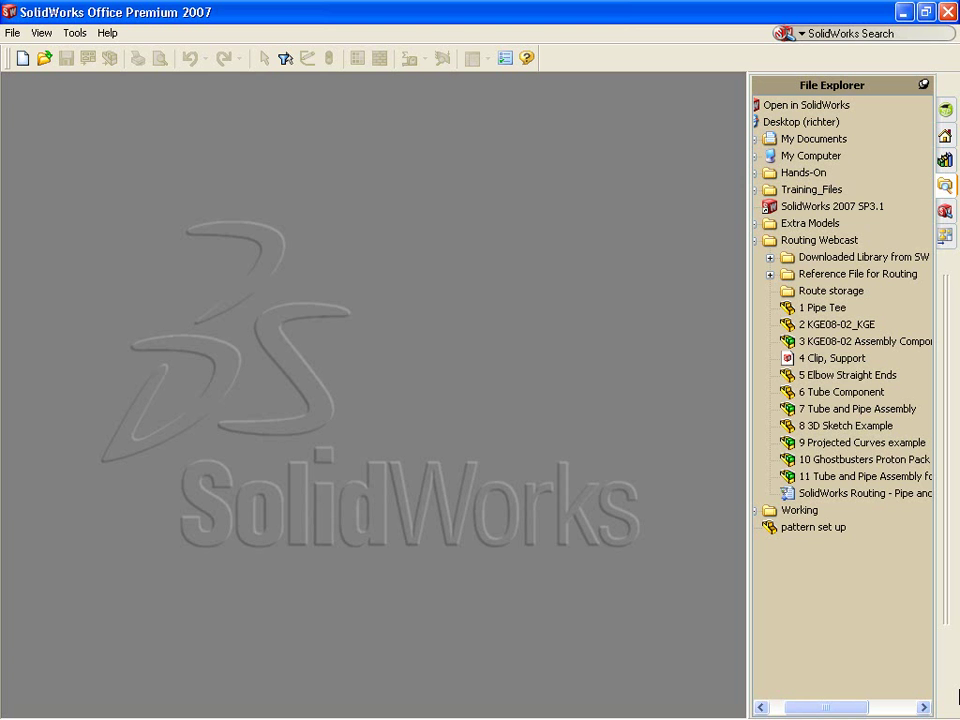
Step: Open the 10 Ghostbusters Proton Pack assembly
{"action": "double_click", "coordinate": [886, 460]}
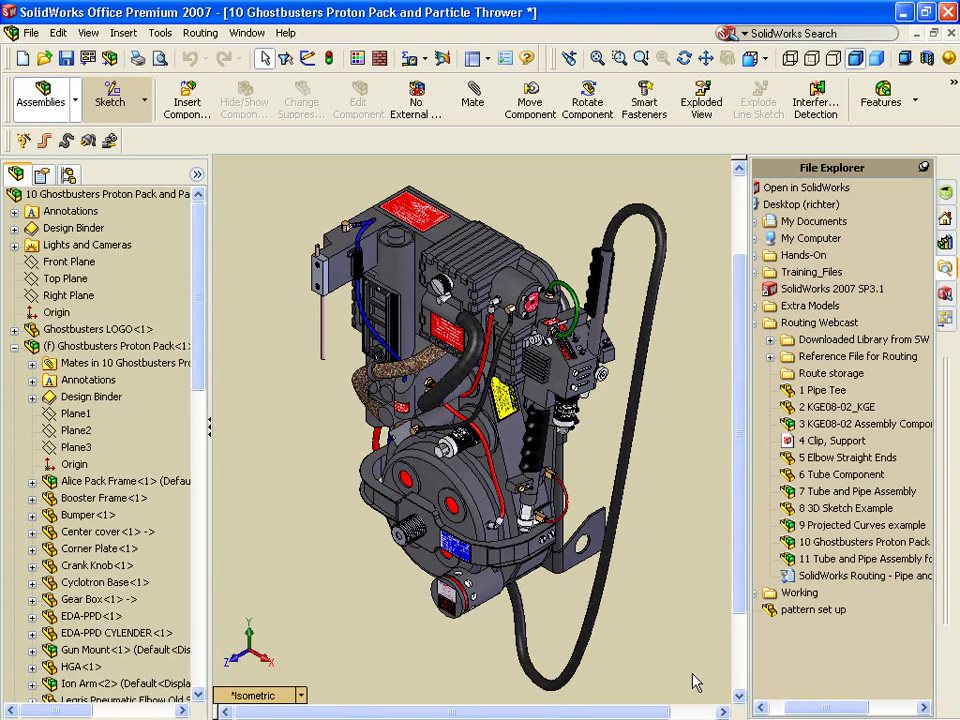
{"action": "scroll", "coordinate": [195, 375], "scroll_direction": "down", "scroll_amount": 1}
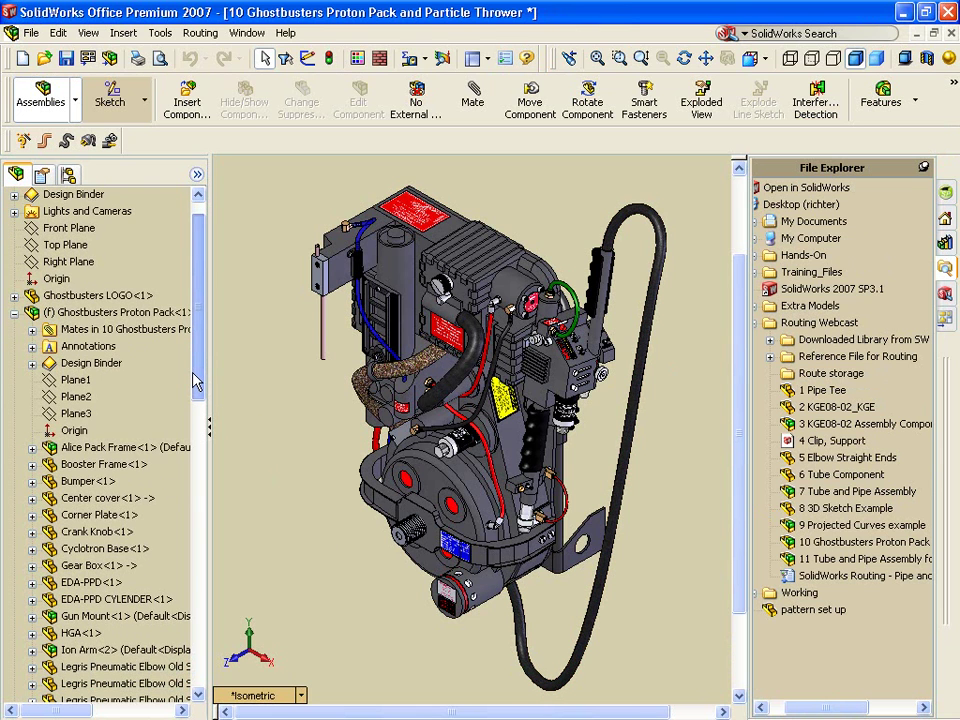
{"action": "left_click_drag", "start_coordinate": [196, 381], "coordinate": [197, 514]}
Step: Expand Pack Wiring, the first route subassembly and Route1 to reveal its 3D sketch
{"action": "left_click", "coordinate": [118, 466]}
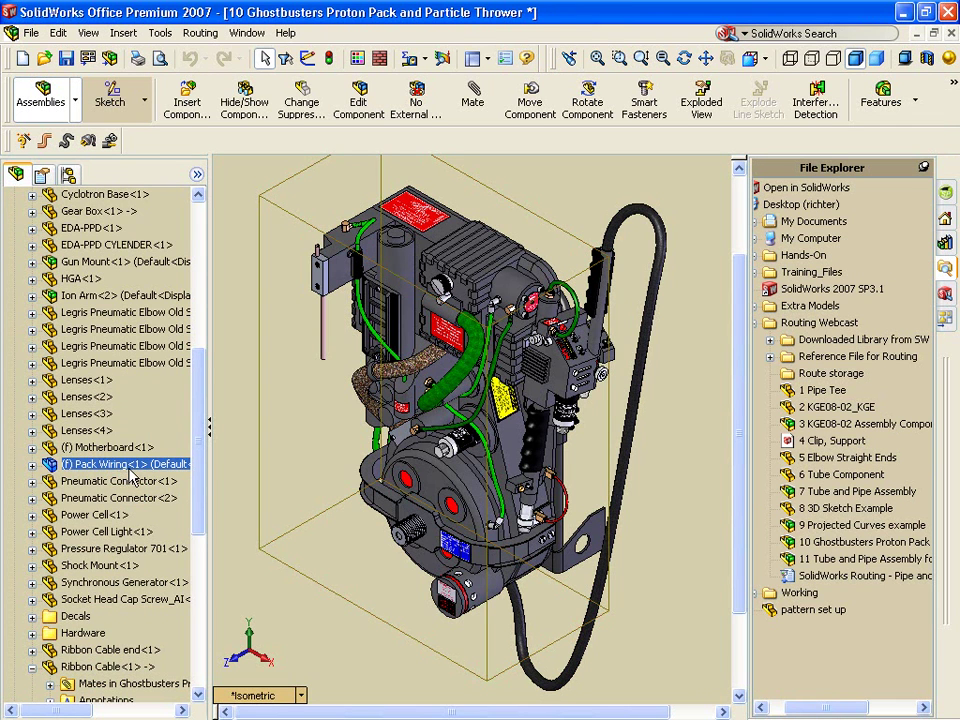
{"action": "left_click", "coordinate": [33, 465]}
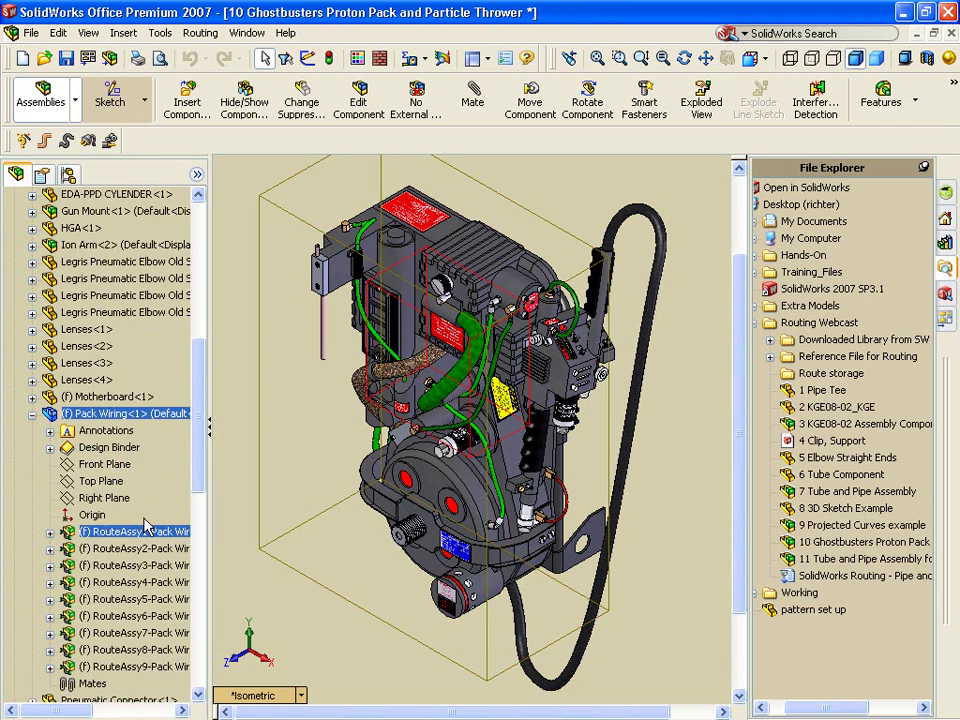
{"action": "scroll", "coordinate": [200, 508], "scroll_direction": "down", "scroll_amount": 2}
{"action": "scroll", "coordinate": [200, 508], "scroll_direction": "down", "scroll_amount": 1}
{"action": "left_click", "coordinate": [138, 430]}
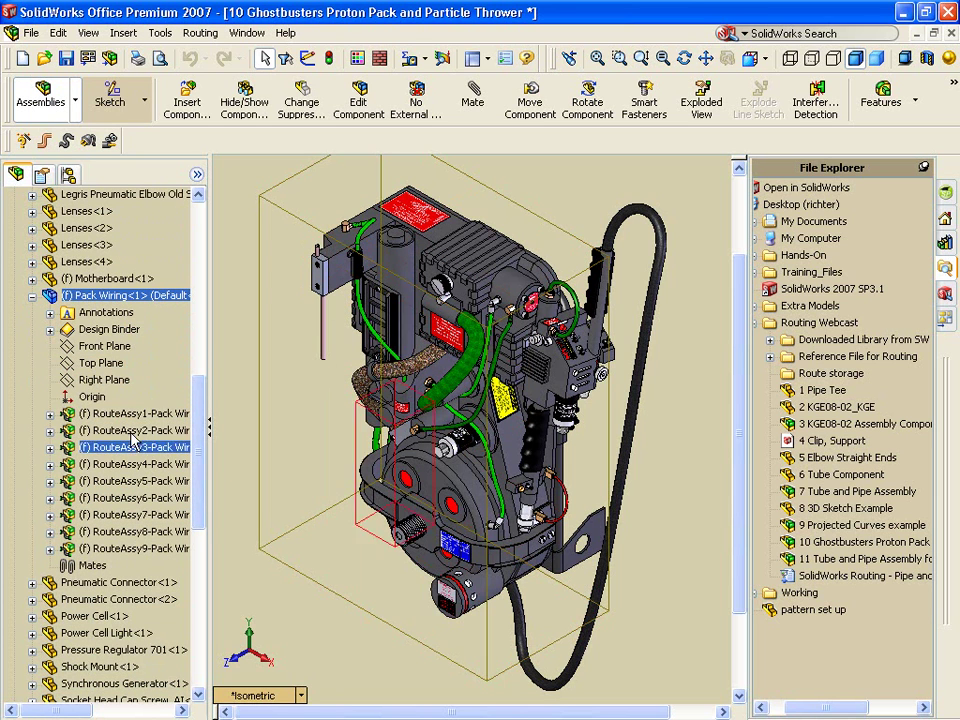
{"action": "left_click", "coordinate": [128, 415]}
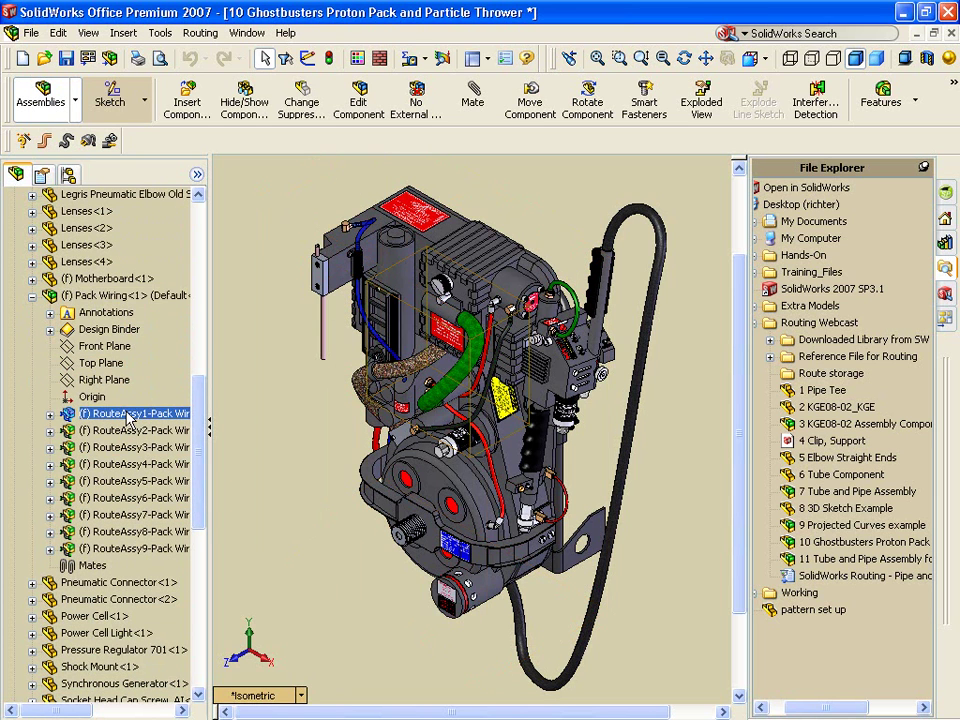
{"action": "left_click", "coordinate": [50, 414]}
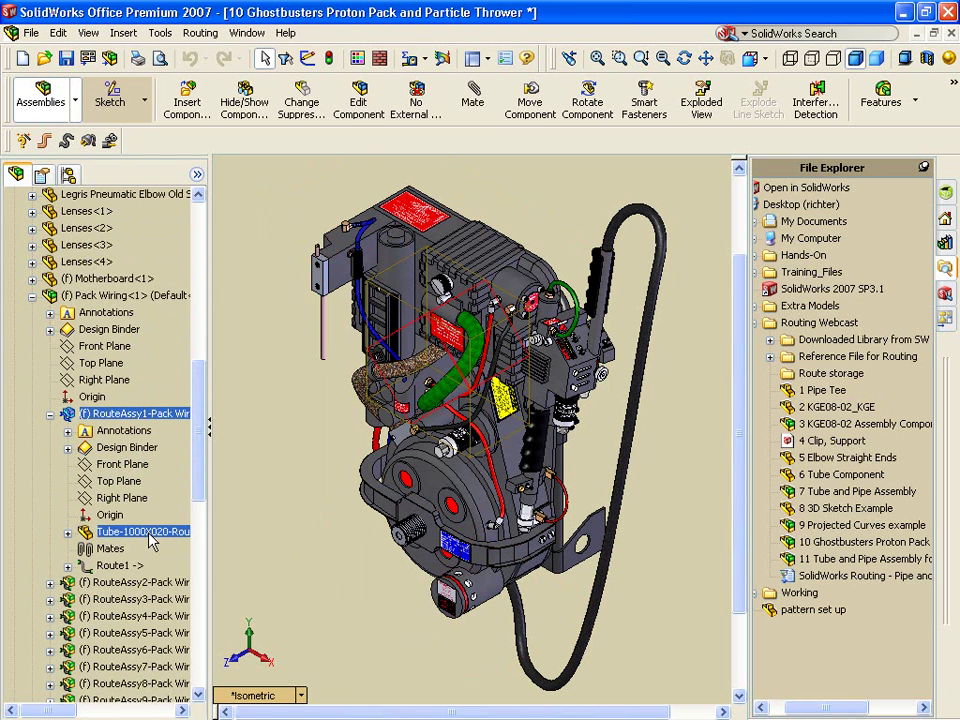
{"action": "left_click", "coordinate": [67, 566]}
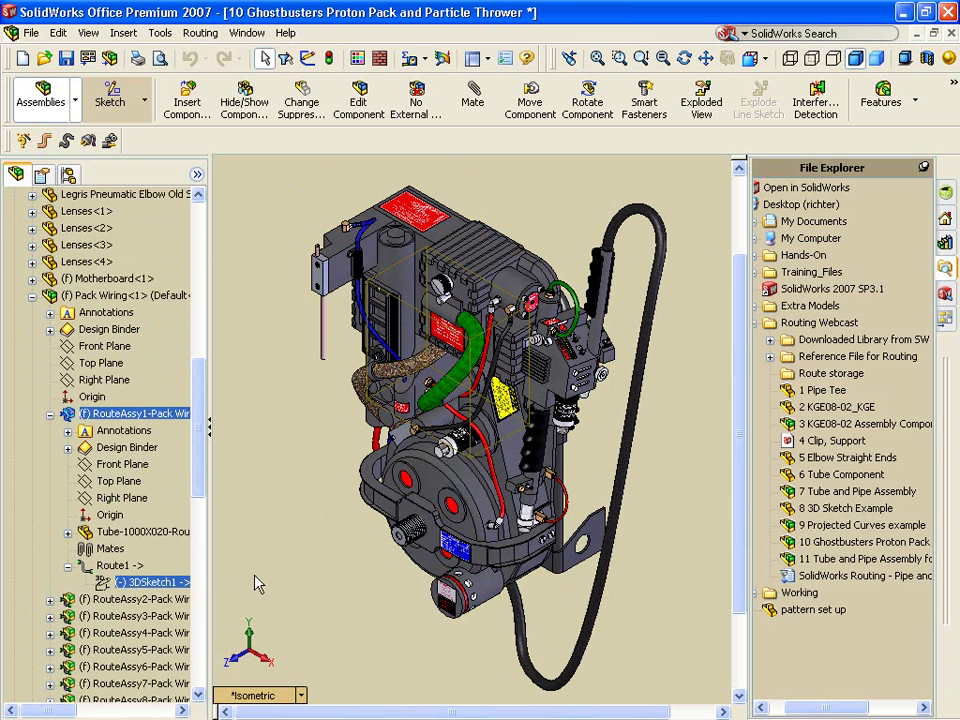
{"action": "left_click", "coordinate": [281, 582]}
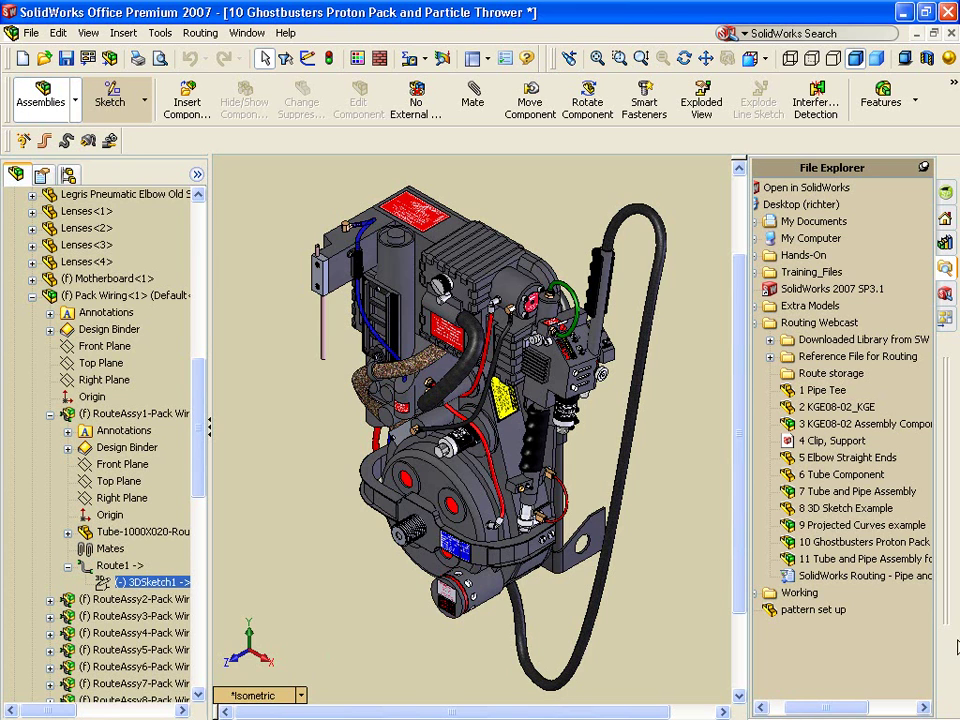
Step: Open 11 Tube and Pipe Assembly and edit the route of RouteAssy1
{"action": "double_click", "coordinate": [913, 560]}
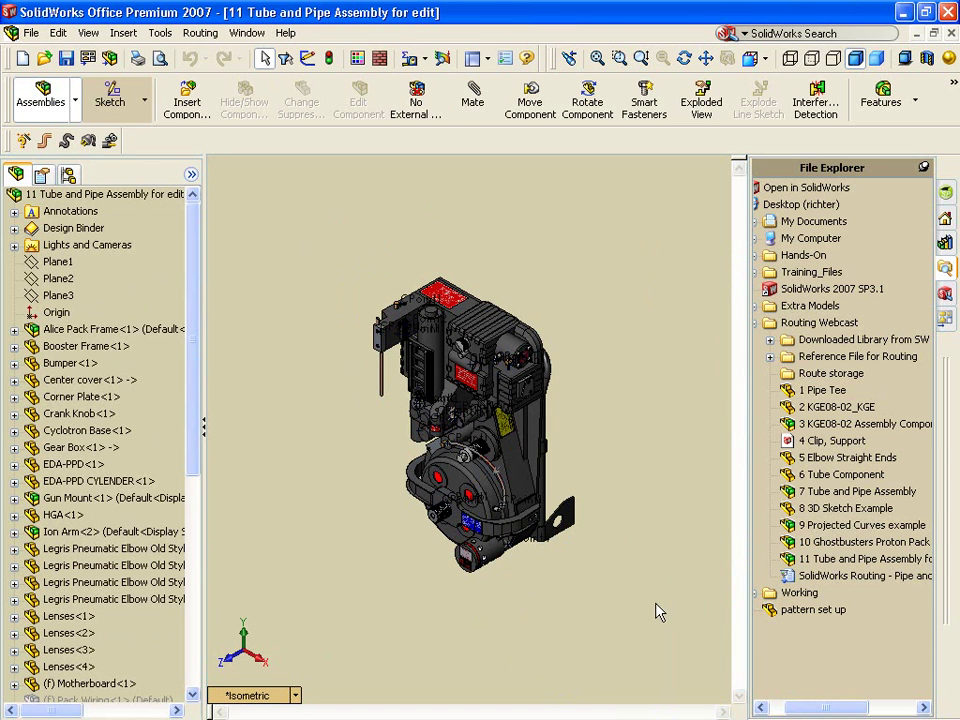
{"action": "scroll", "coordinate": [180, 428], "scroll_direction": "down", "scroll_amount": 3}
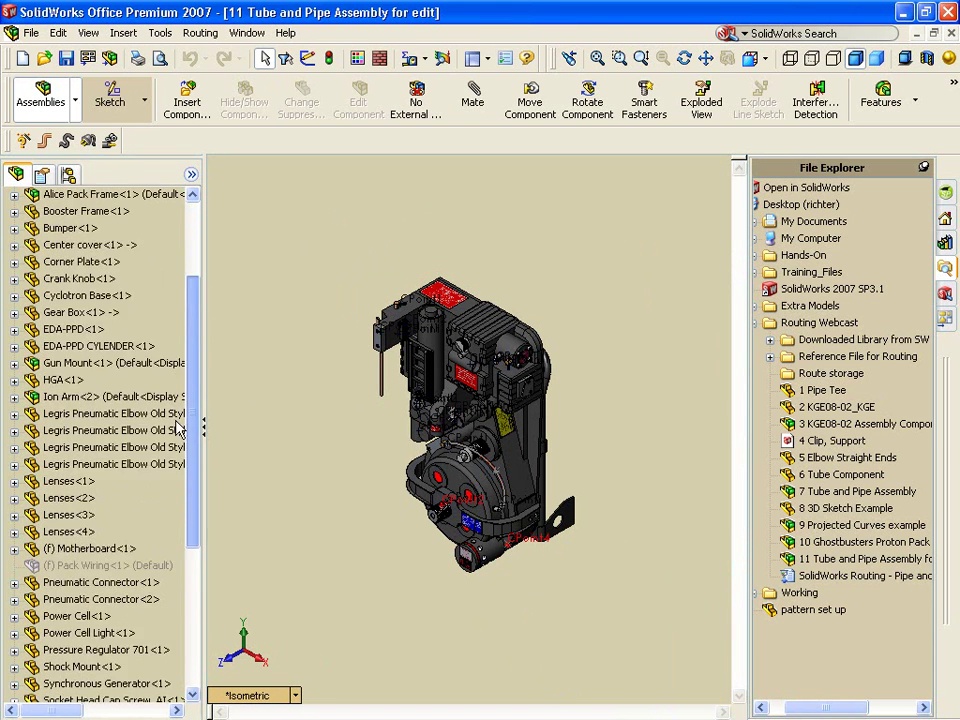
{"action": "scroll", "coordinate": [178, 428], "scroll_direction": "down", "scroll_amount": 5}
{"action": "left_click", "coordinate": [108, 650]}
{"action": "right_click", "coordinate": [108, 650]}
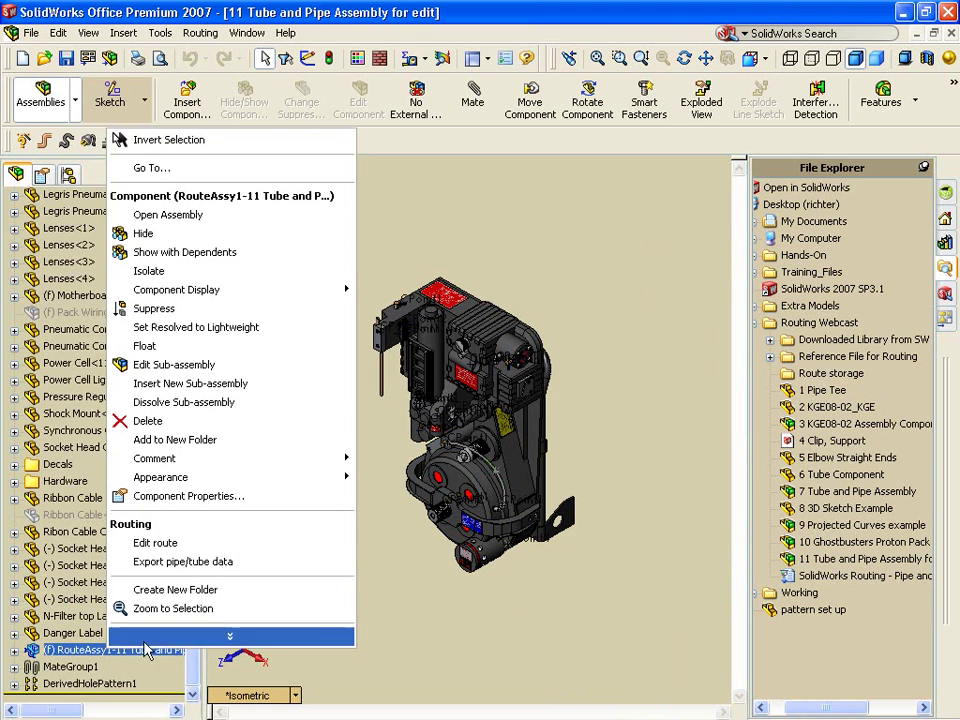
{"action": "left_click", "coordinate": [204, 542]}
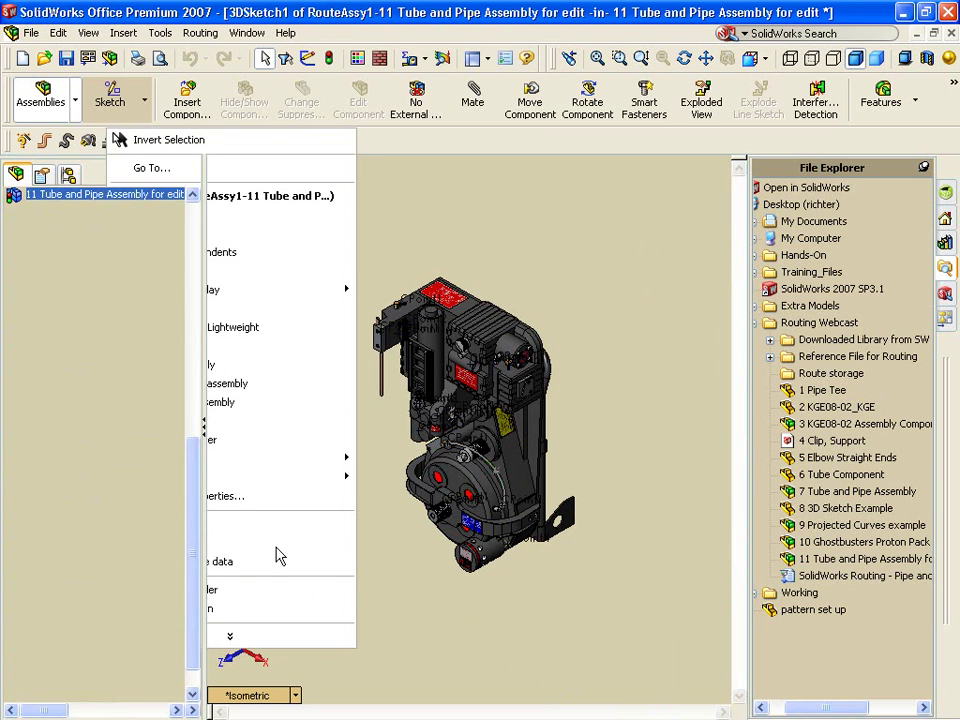
Step: Insert a spline point on the red tube's spline near the fitting
{"action": "scroll", "coordinate": [481, 424], "scroll_direction": "down", "scroll_amount": 5}
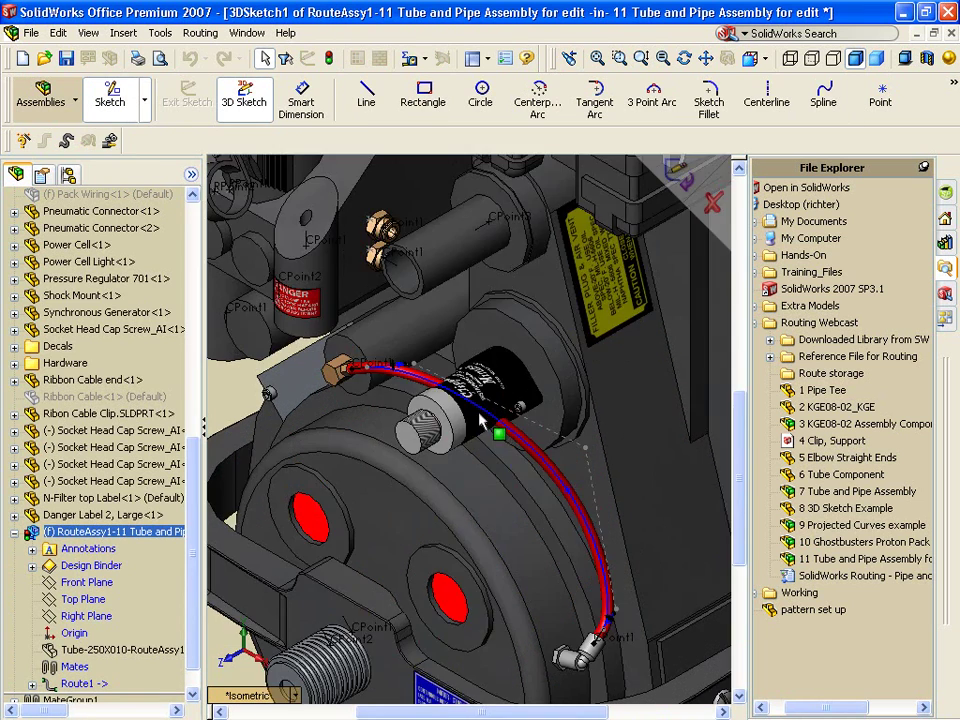
{"action": "scroll", "coordinate": [500, 440], "scroll_direction": "down", "scroll_amount": 3}
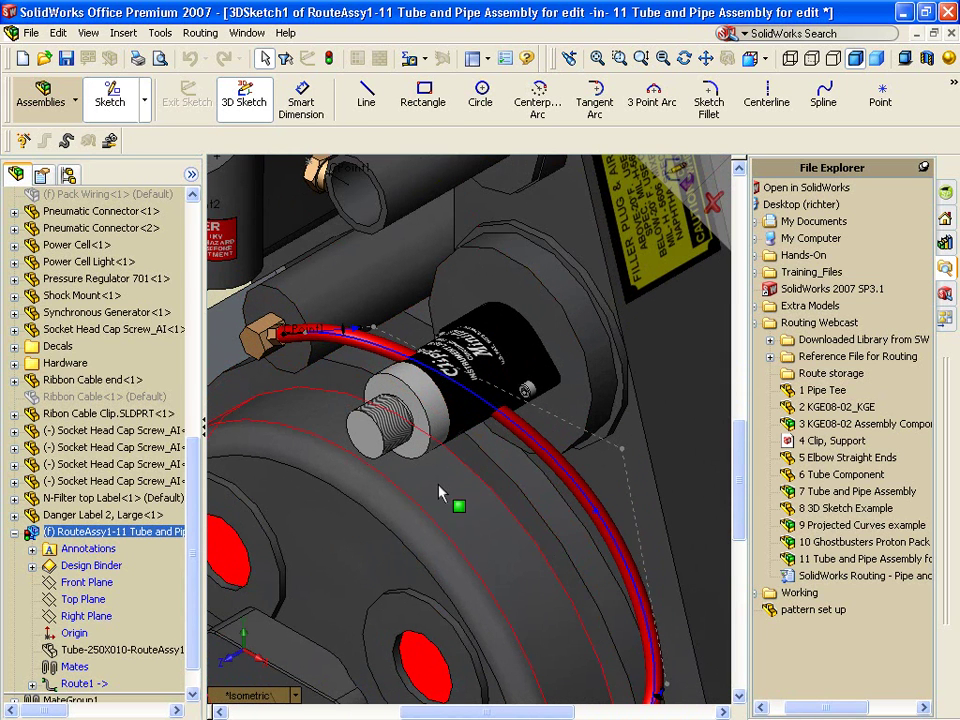
{"action": "right_click", "coordinate": [386, 350]}
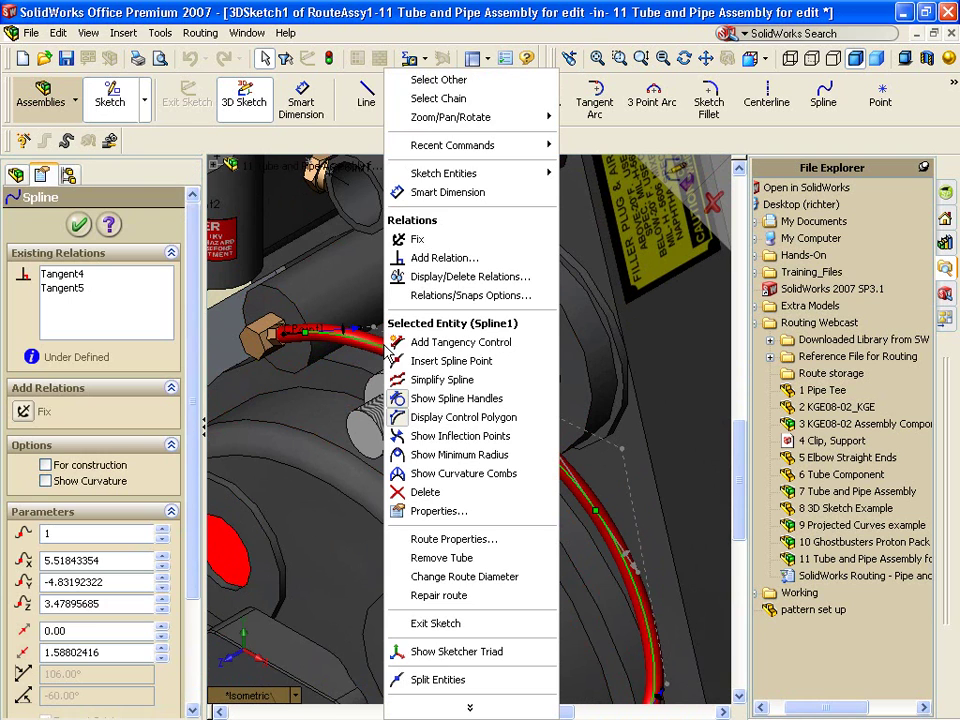
{"action": "left_click", "coordinate": [440, 361]}
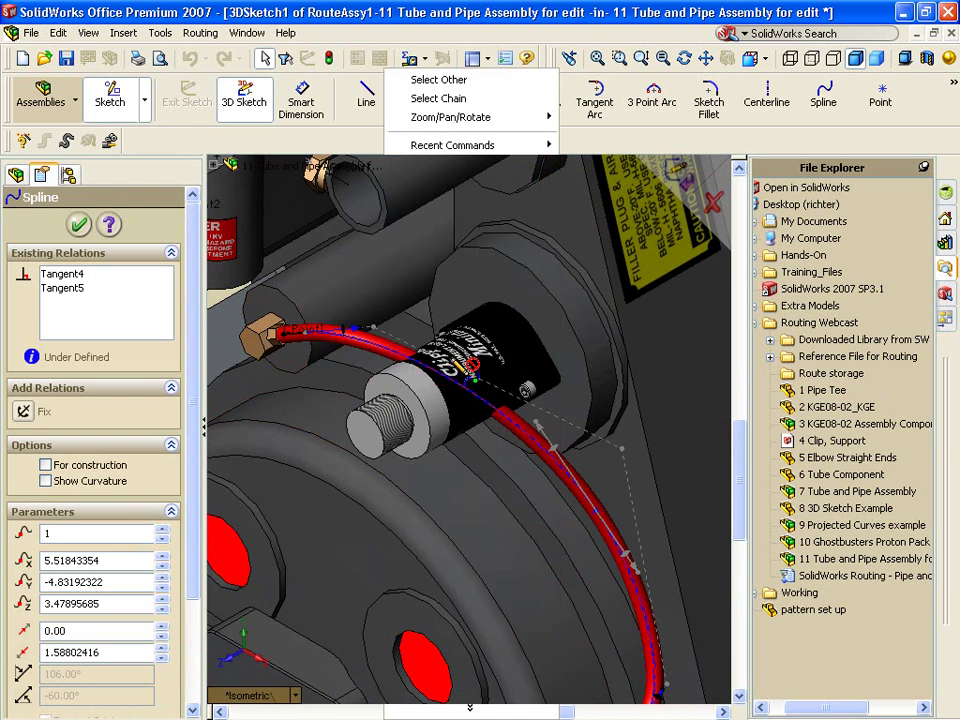
{"action": "left_click", "coordinate": [390, 350]}
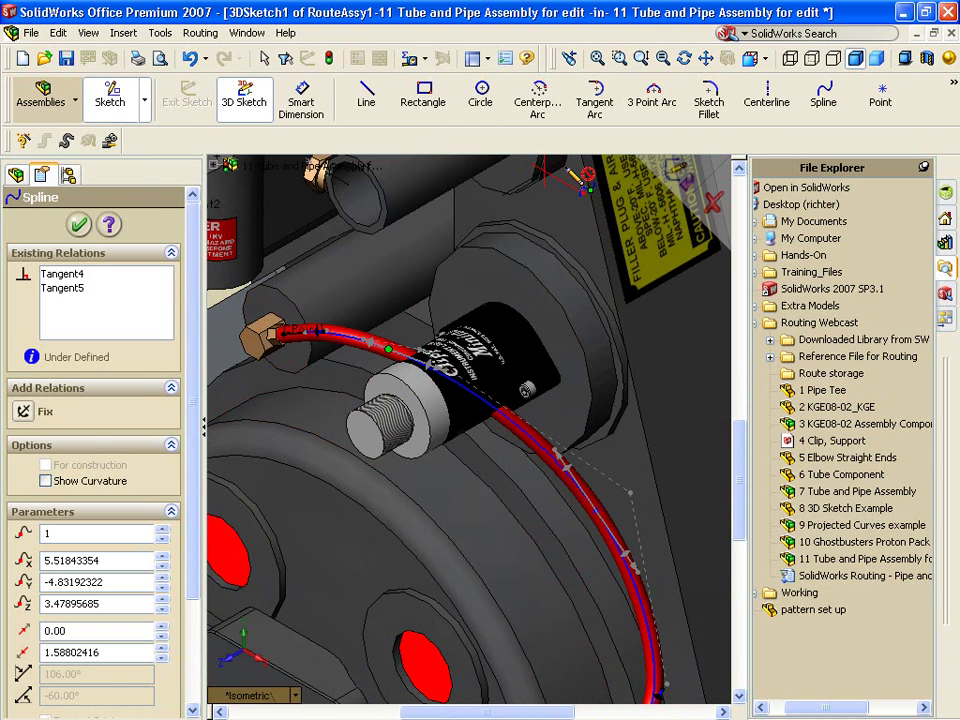
Step: Drag the new spline point up with the Sketcher Triad so the tube arches higher
{"action": "key", "text": "Escape"}
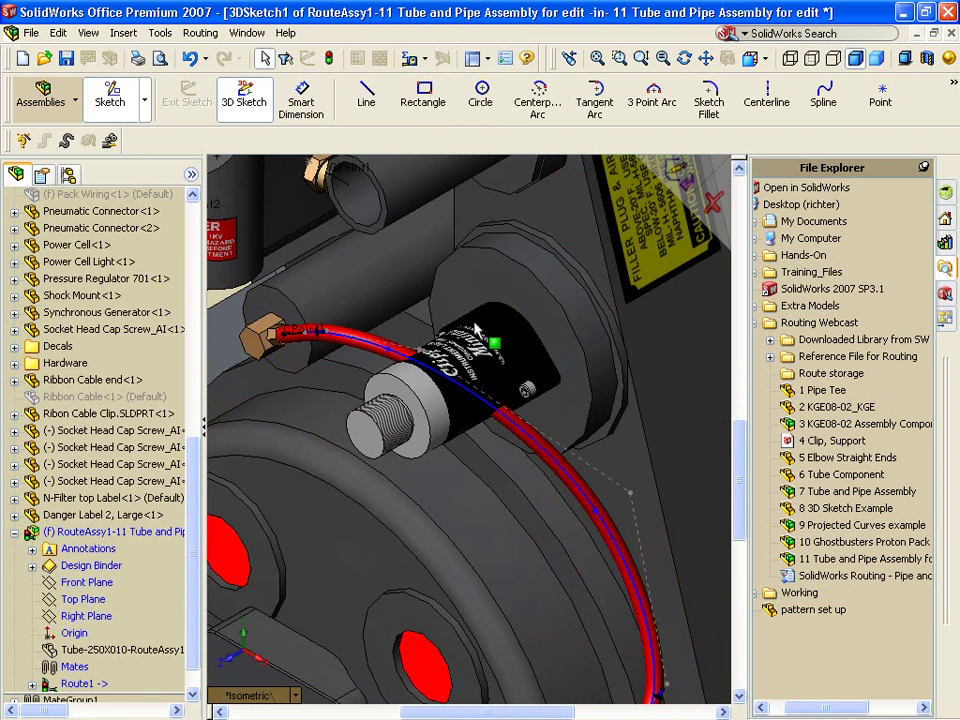
{"action": "left_click", "coordinate": [386, 361]}
{"action": "right_click", "coordinate": [388, 351]}
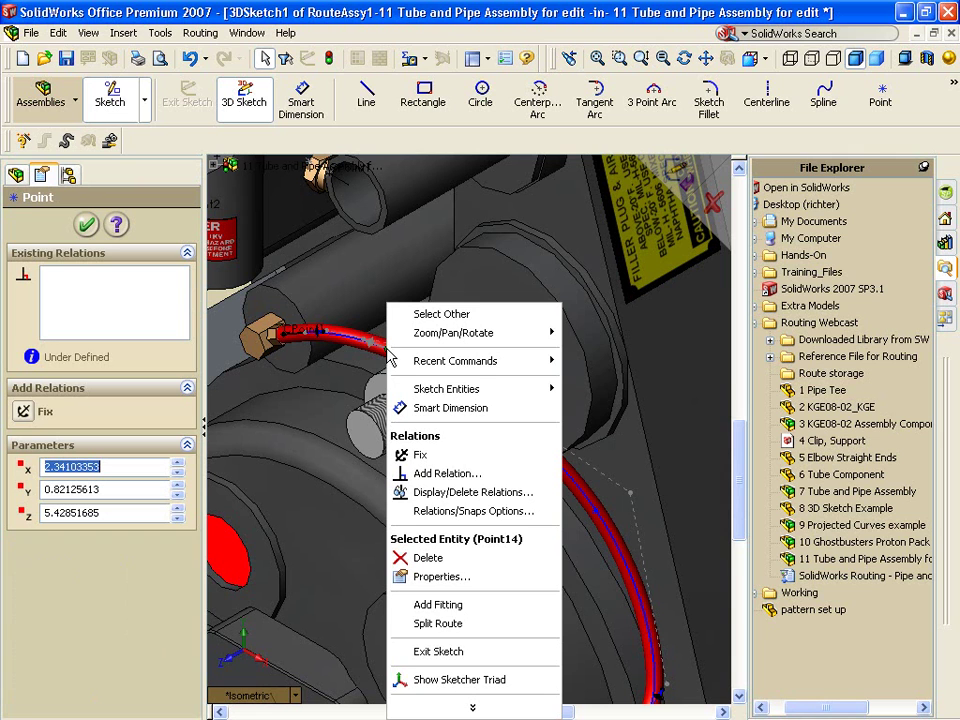
{"action": "left_click", "coordinate": [455, 680]}
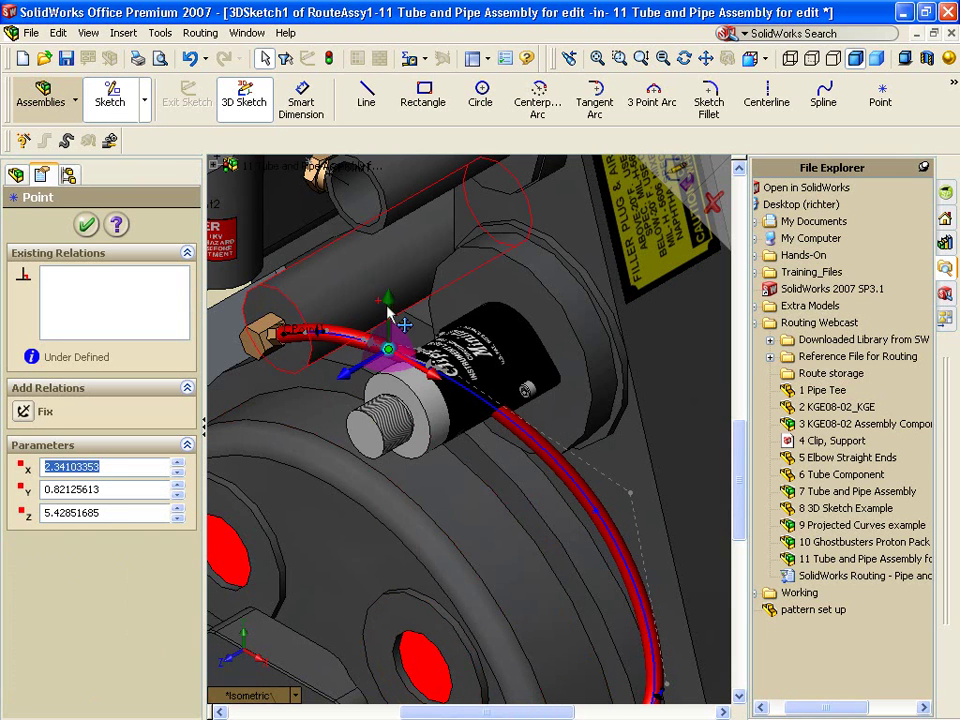
{"action": "left_click_drag", "start_coordinate": [400, 315], "coordinate": [406, 262]}
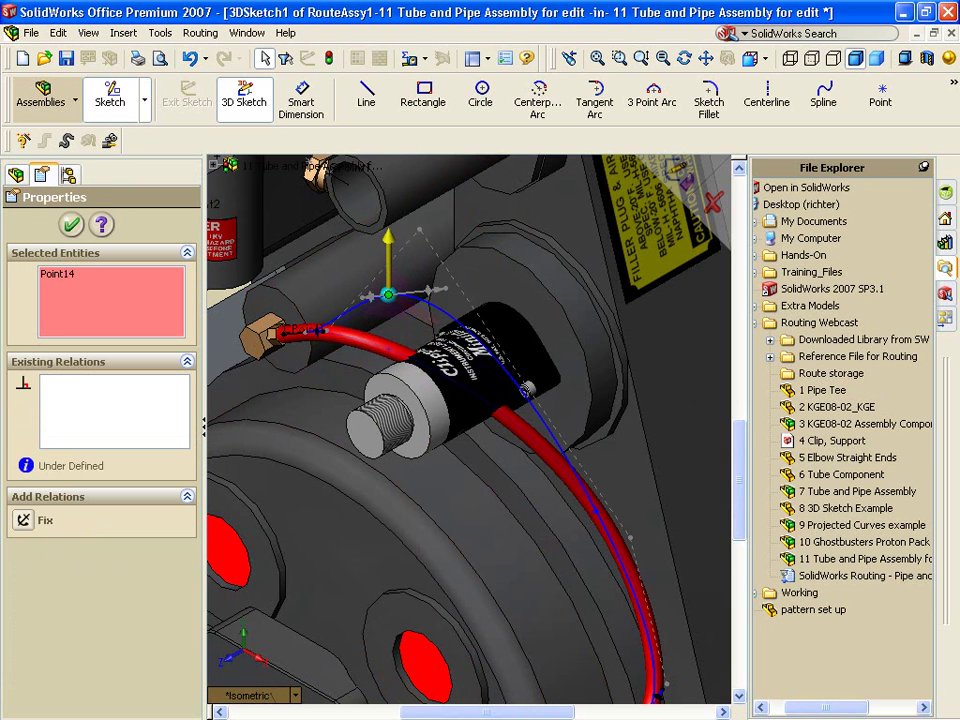
{"action": "left_click_drag", "start_coordinate": [435, 325], "coordinate": [456, 336]}
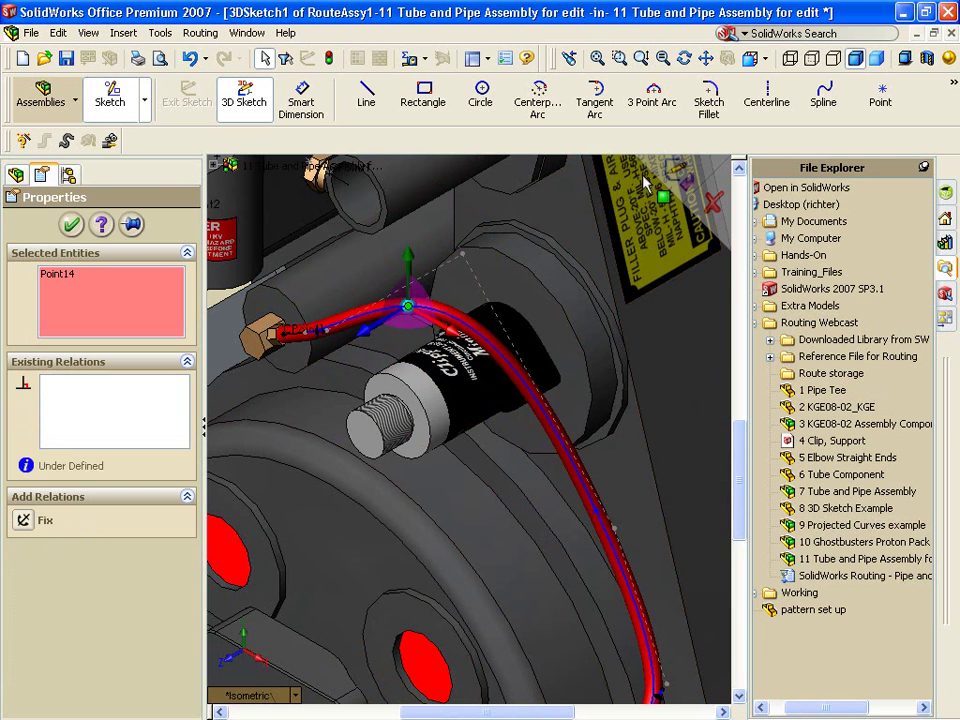
Step: Exit the route sketch and return to the isometric view
{"action": "left_click", "coordinate": [681, 172]}
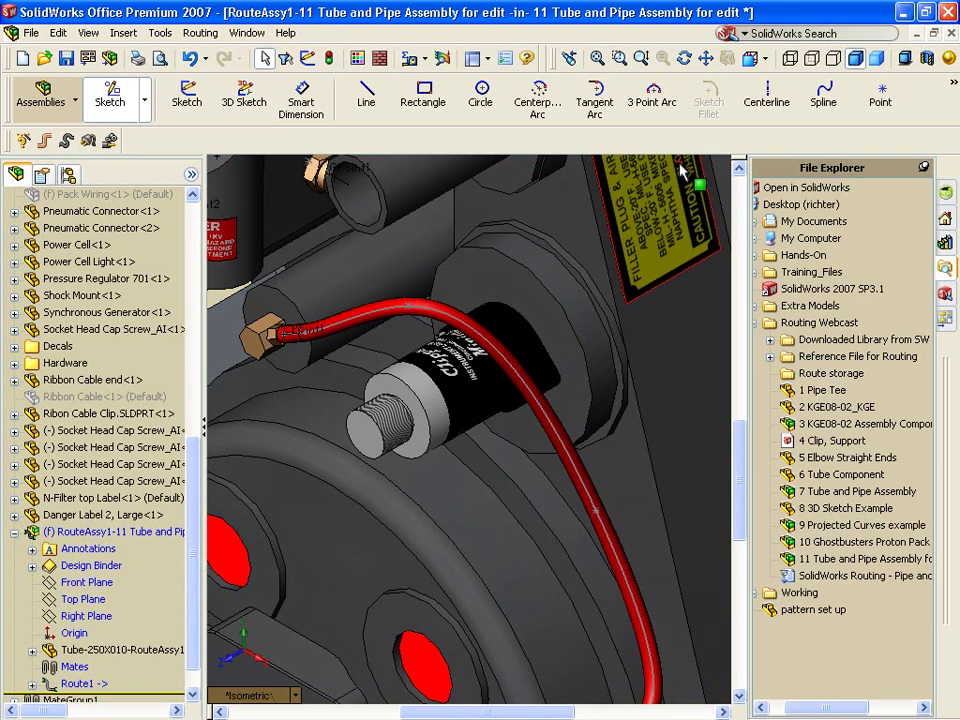
{"action": "middle_click_drag", "start_coordinate": [683, 176], "coordinate": [677, 214]}
{"action": "key", "text": "space"}
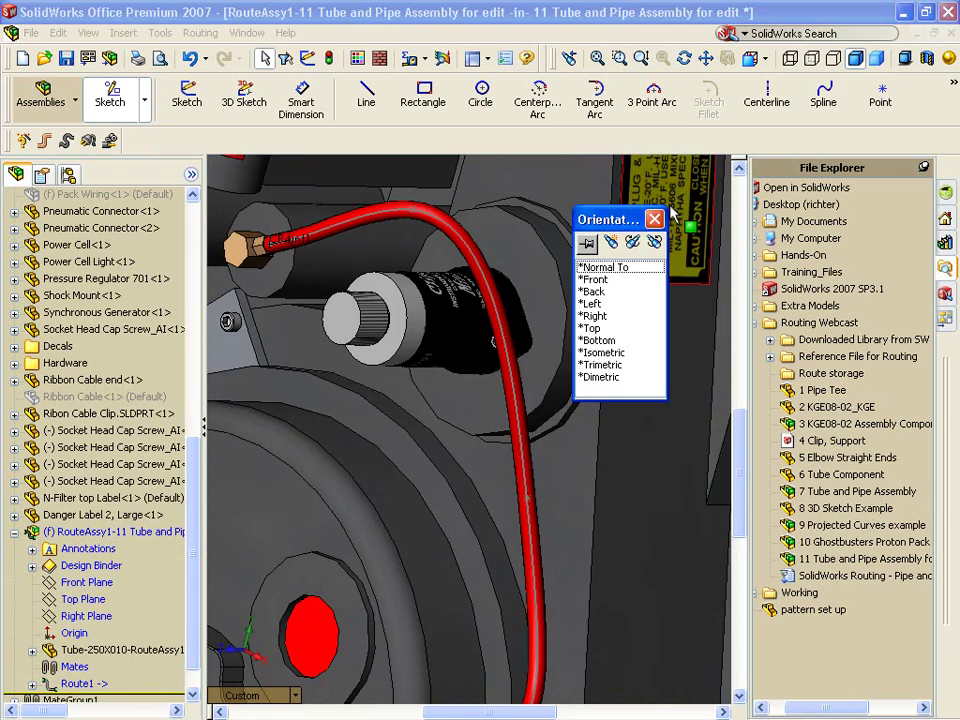
{"action": "left_click", "coordinate": [655, 352]}
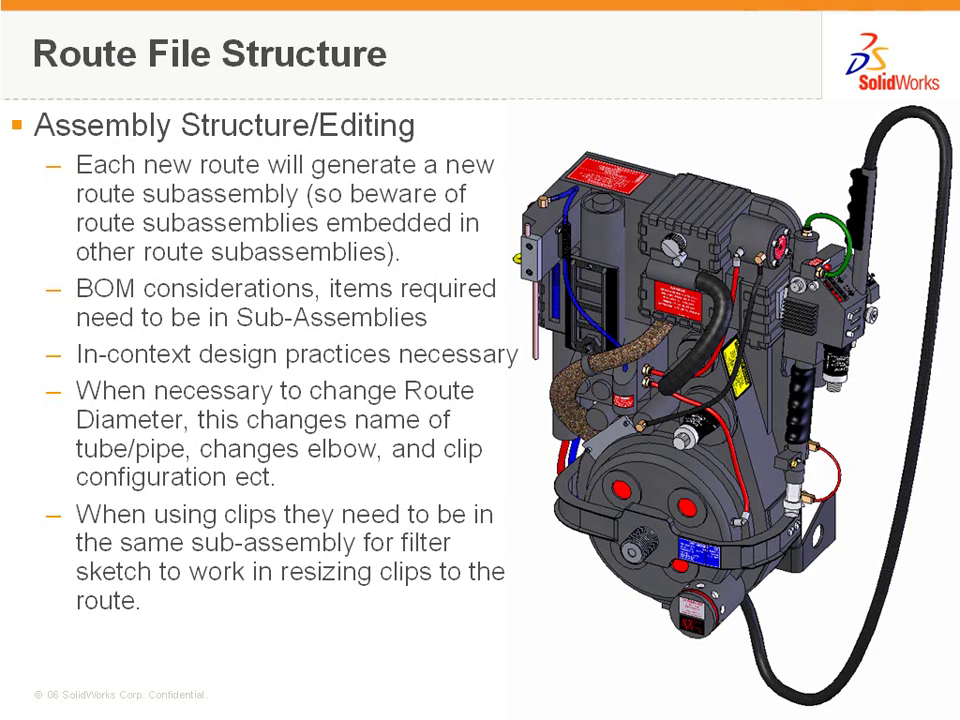
Step: Advance the slideshow past the Exports slide to the Thank You! slide
{"action": "key", "text": "Right"}
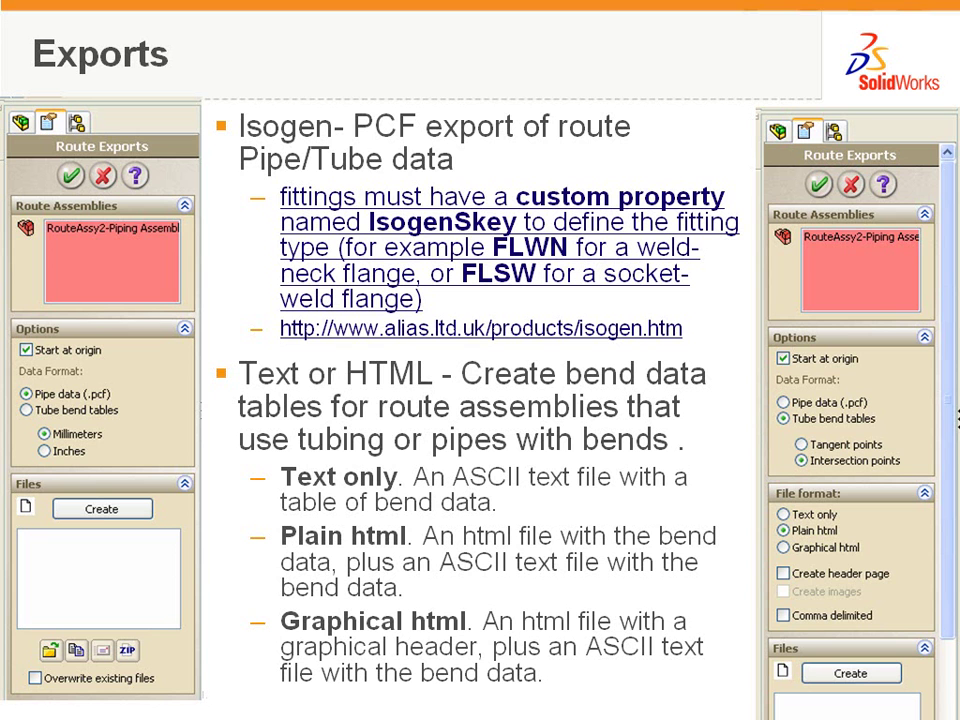
{"action": "key", "text": "Right"}
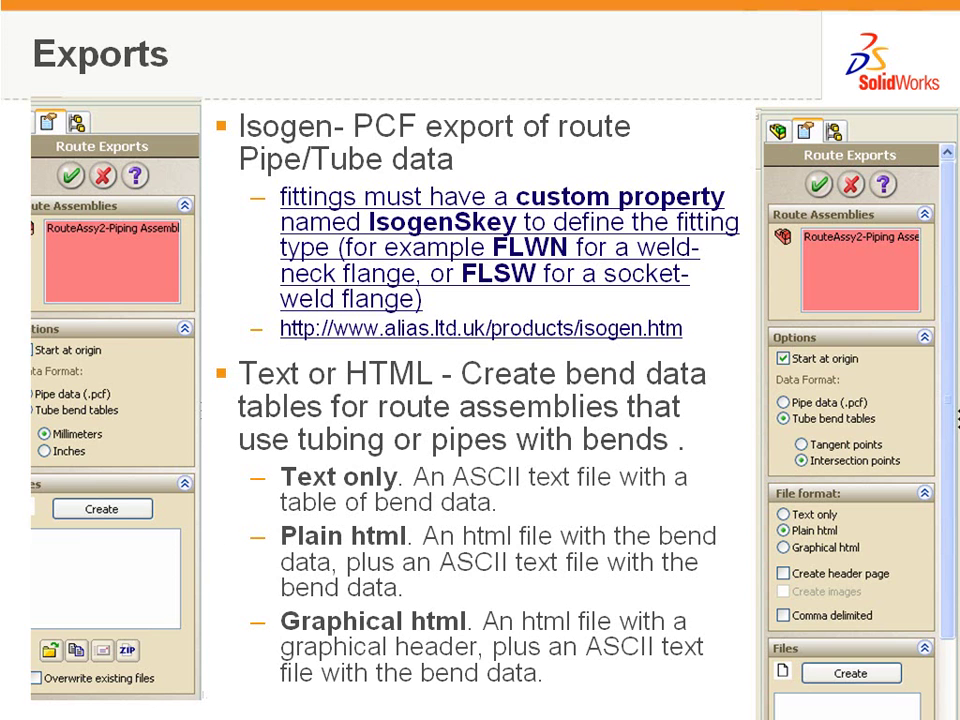